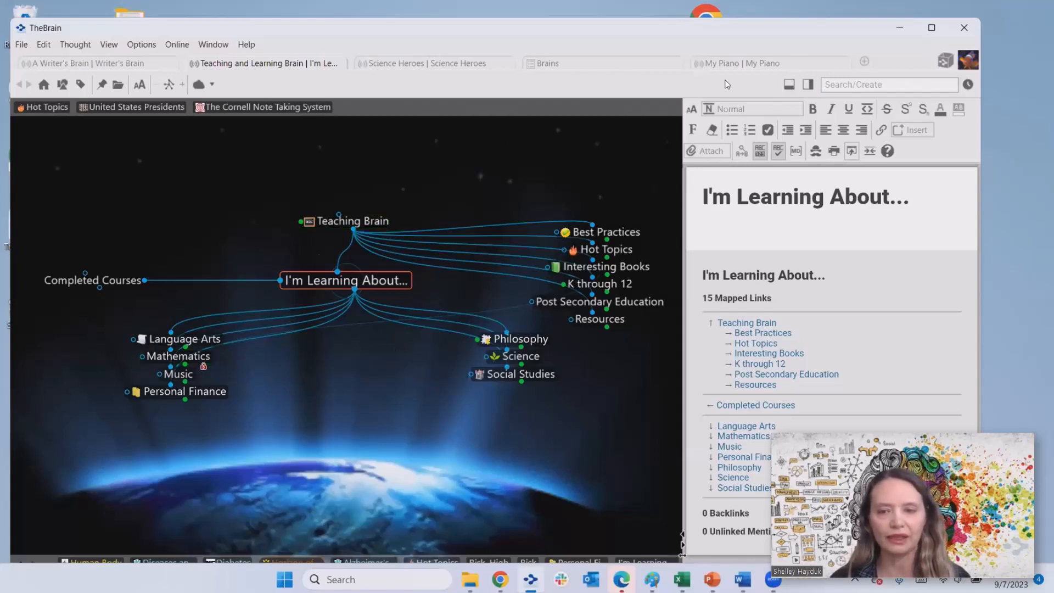
- Make Teaching Brain the central thought and maximize TheBrain's window
{"action": "left_click", "coordinate": [364, 222]}
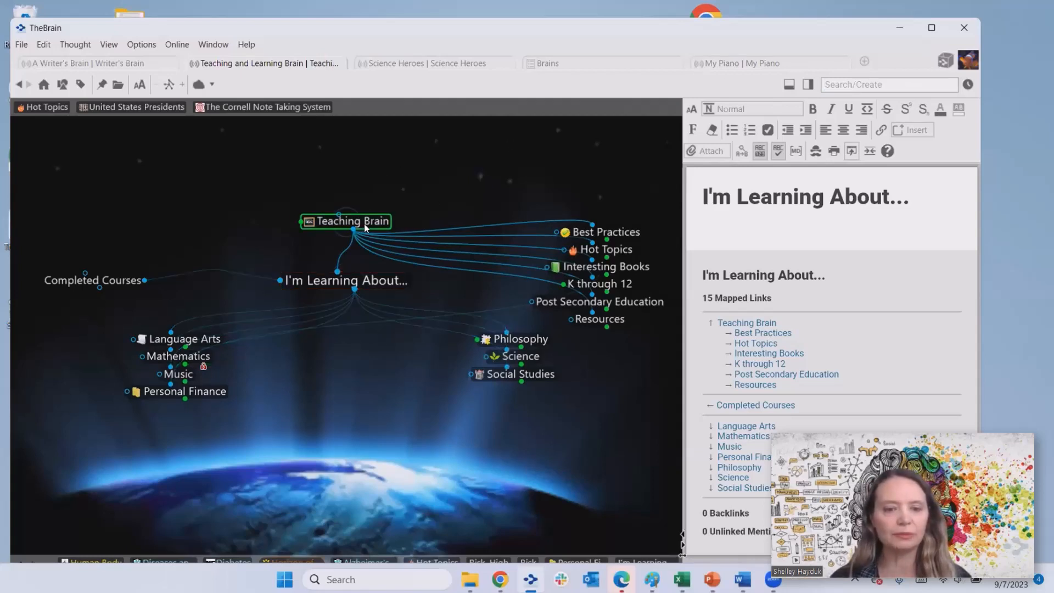
{"action": "left_click", "coordinate": [932, 28]}
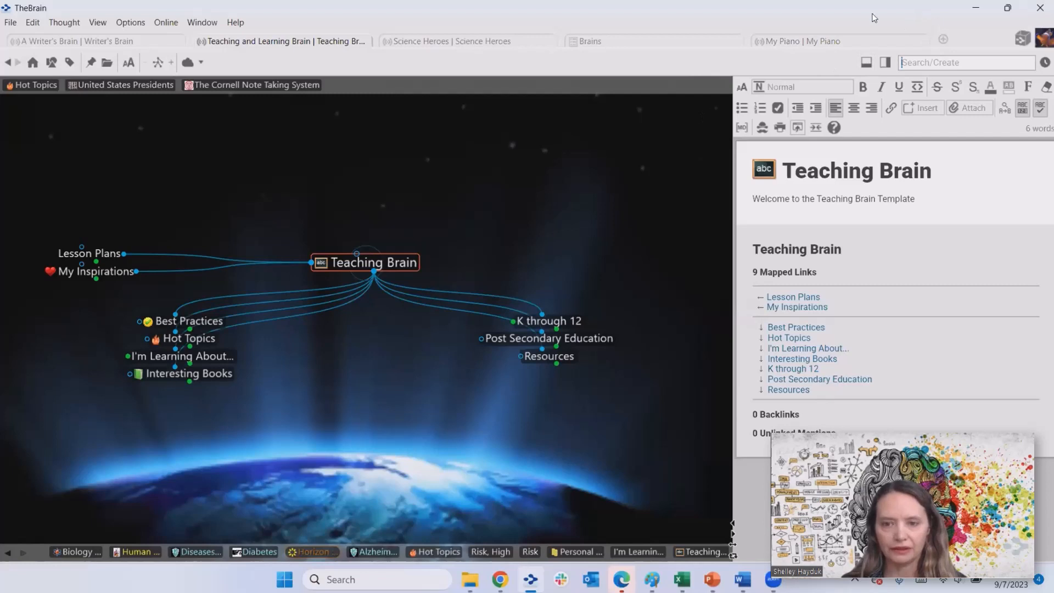
- Restore the window size and navigate through Hot Topics to Biology and Life Sciences
{"action": "double_click", "coordinate": [932, 12]}
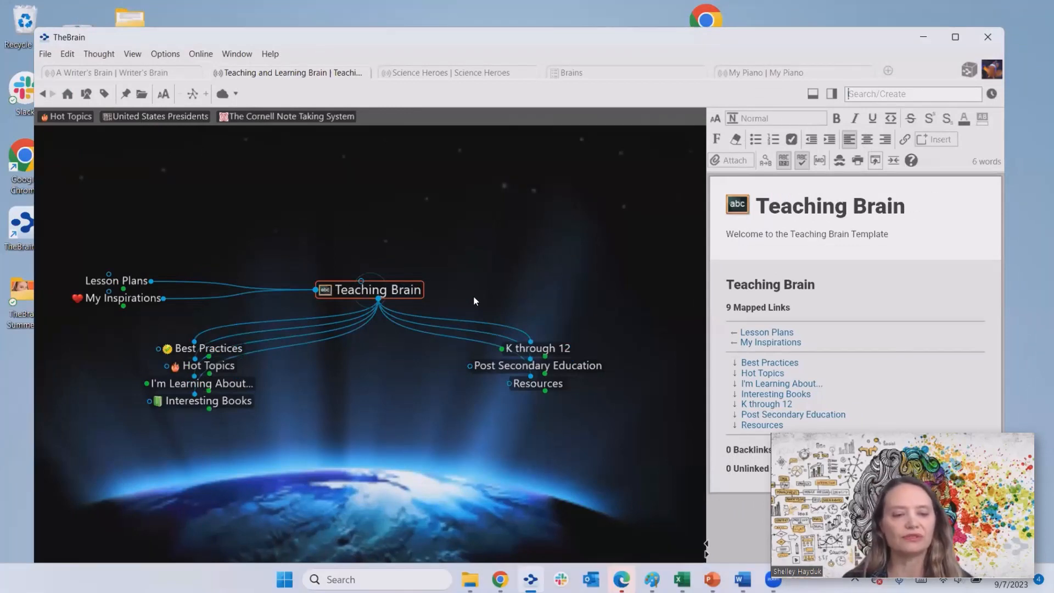
{"action": "left_click", "coordinate": [223, 370]}
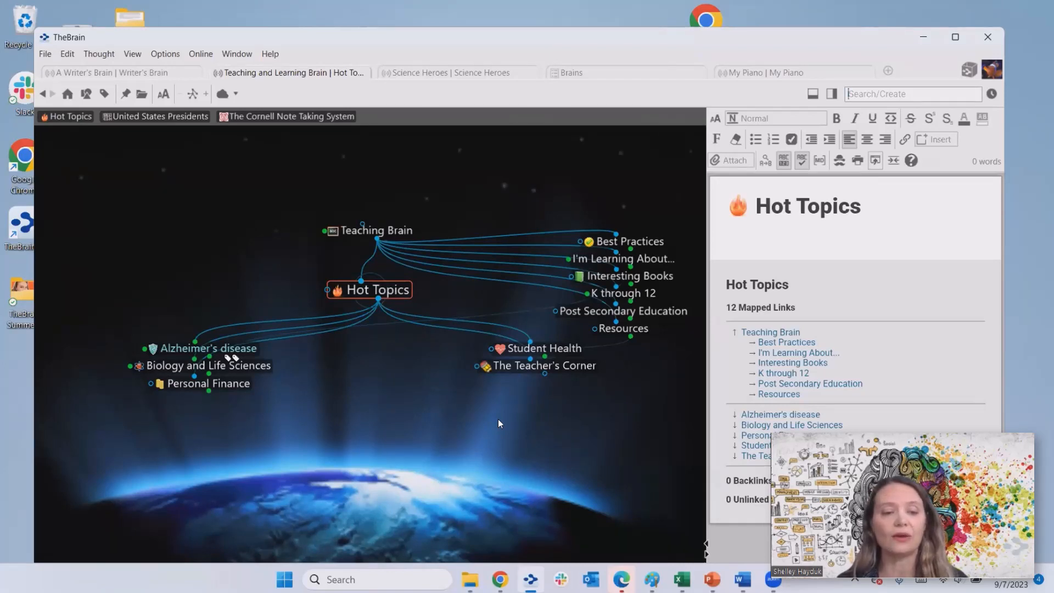
{"action": "left_click", "coordinate": [254, 369]}
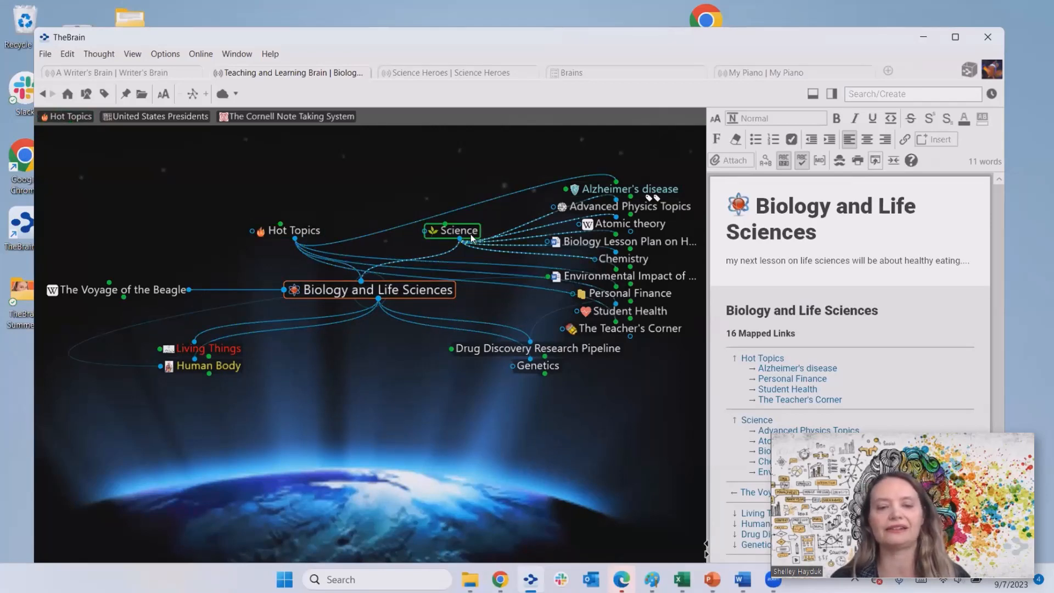
- Focus The Voyage of the Beagle and widen its Wikipedia article panel
{"action": "left_click", "coordinate": [156, 291]}
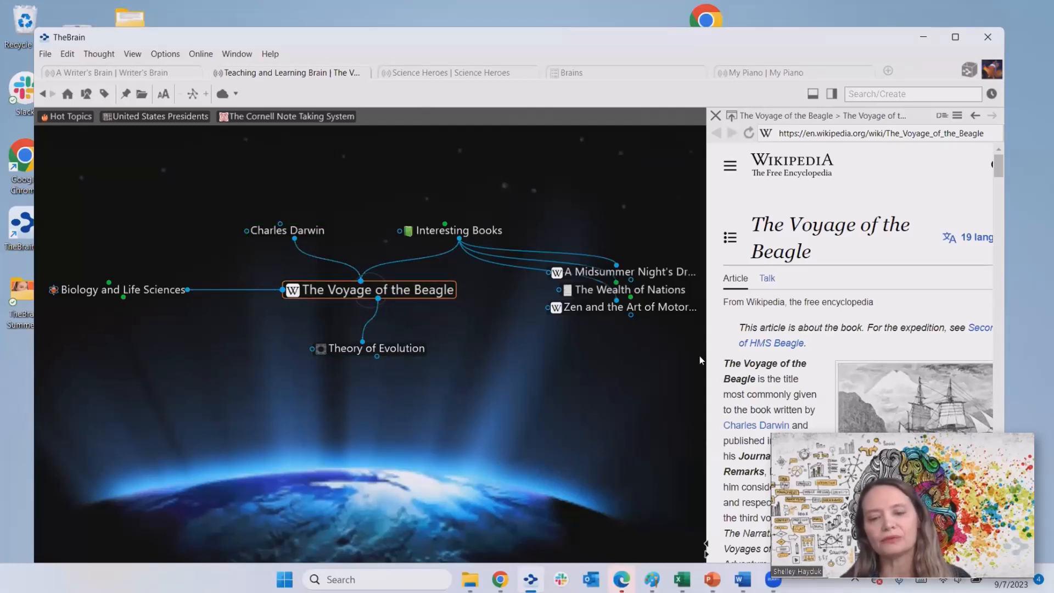
{"action": "left_click_drag", "start_coordinate": [706, 357], "coordinate": [630, 363]}
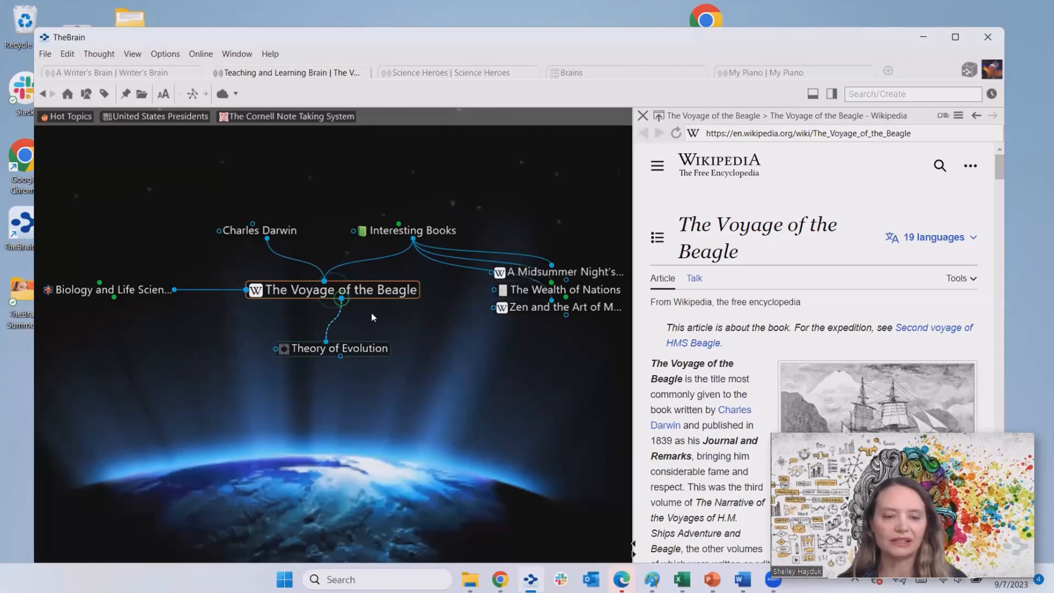
{"action": "left_click_drag", "start_coordinate": [371, 317], "coordinate": [427, 360]}
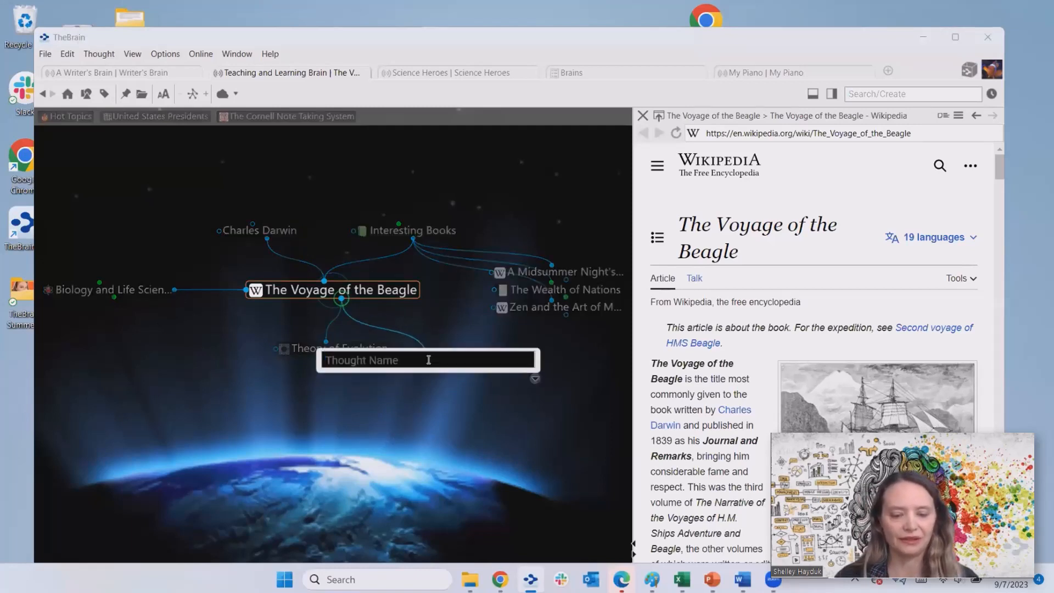
- Name the new child thought 'What is the next evolution for humans?' and make it the focus
{"action": "type", "text": "What are"}
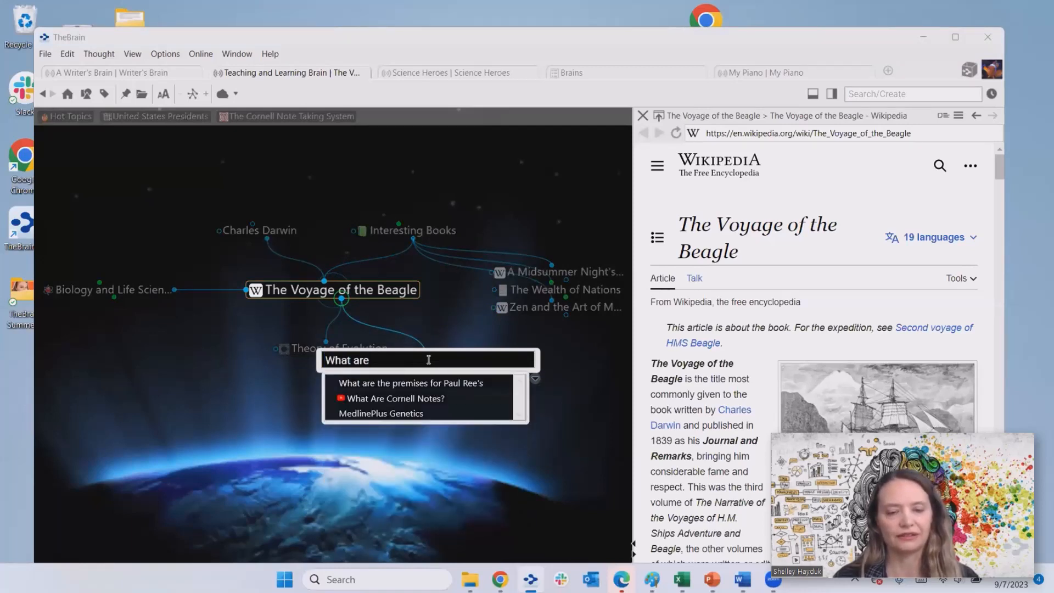
{"action": "key", "text": "BackSpace"}
{"action": "key", "text": "BackSpace"}
{"action": "key", "text": "BackSpace"}
{"action": "type", "text": "is "}
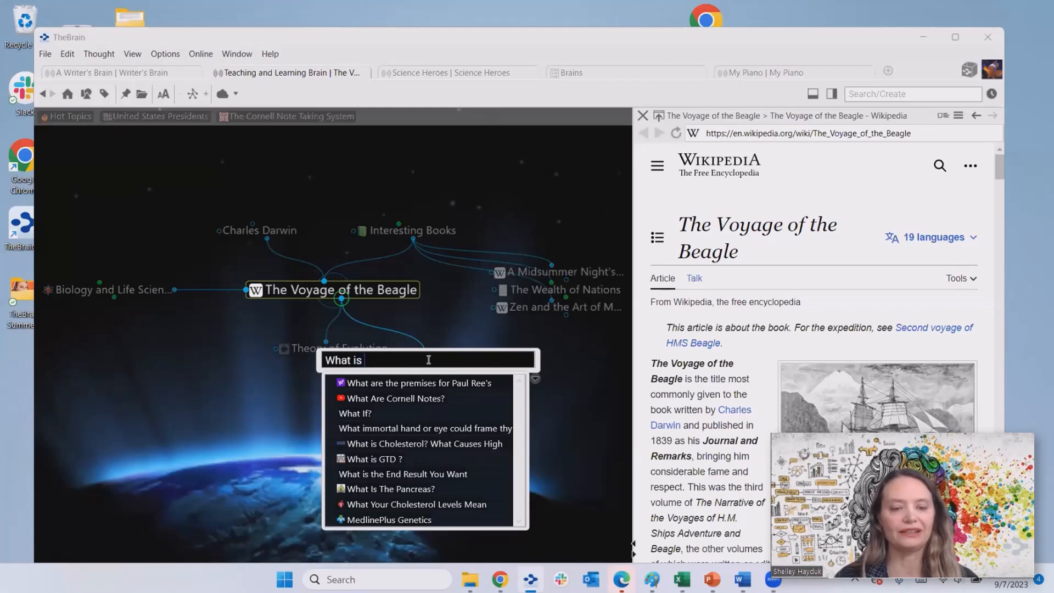
{"action": "type", "text": "the next eve"}
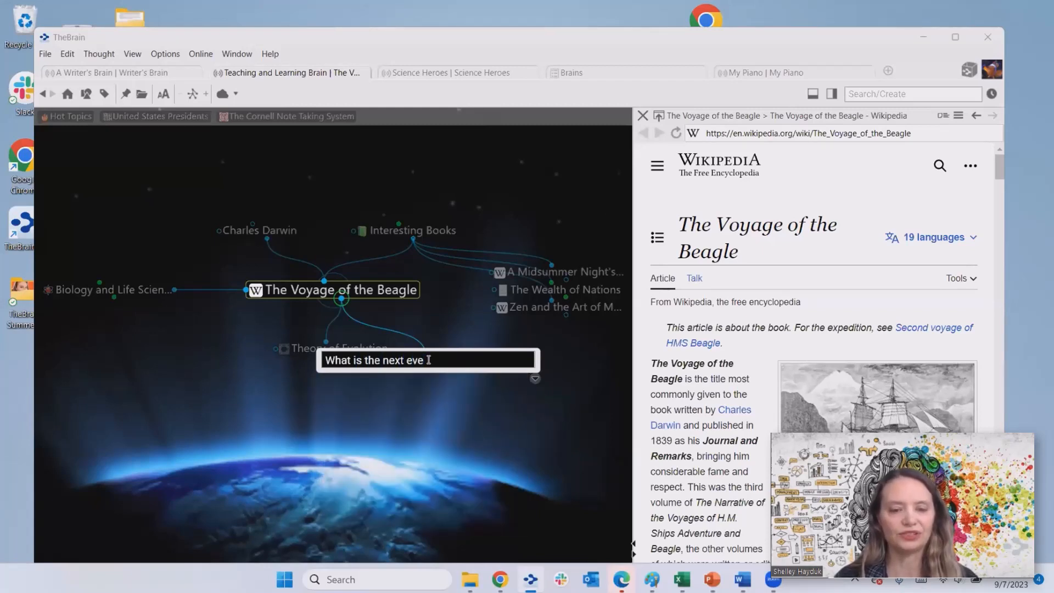
{"action": "key", "text": "BackSpace"}
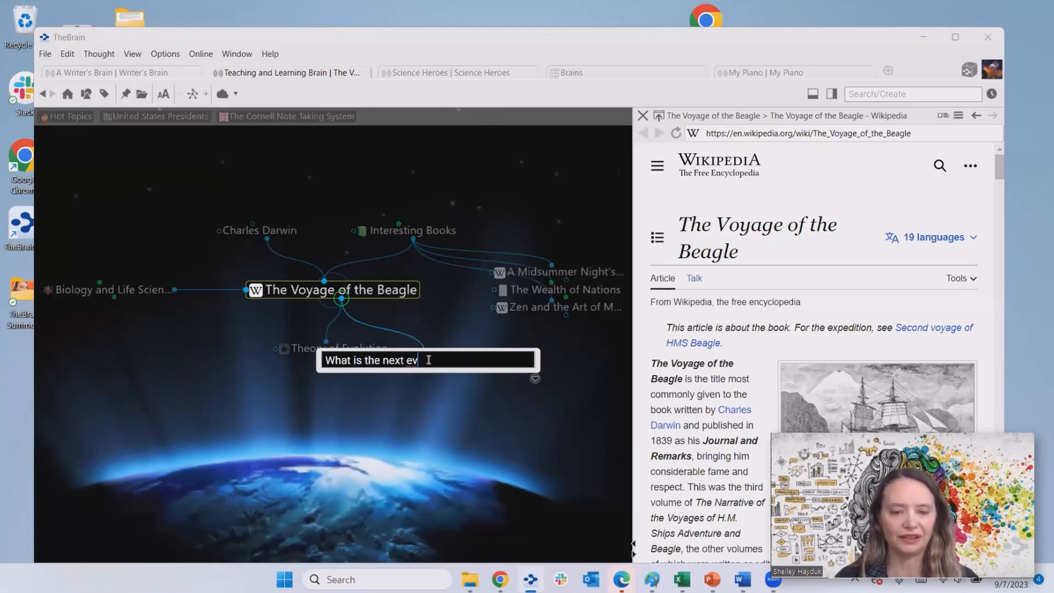
{"action": "type", "text": "oluti"}
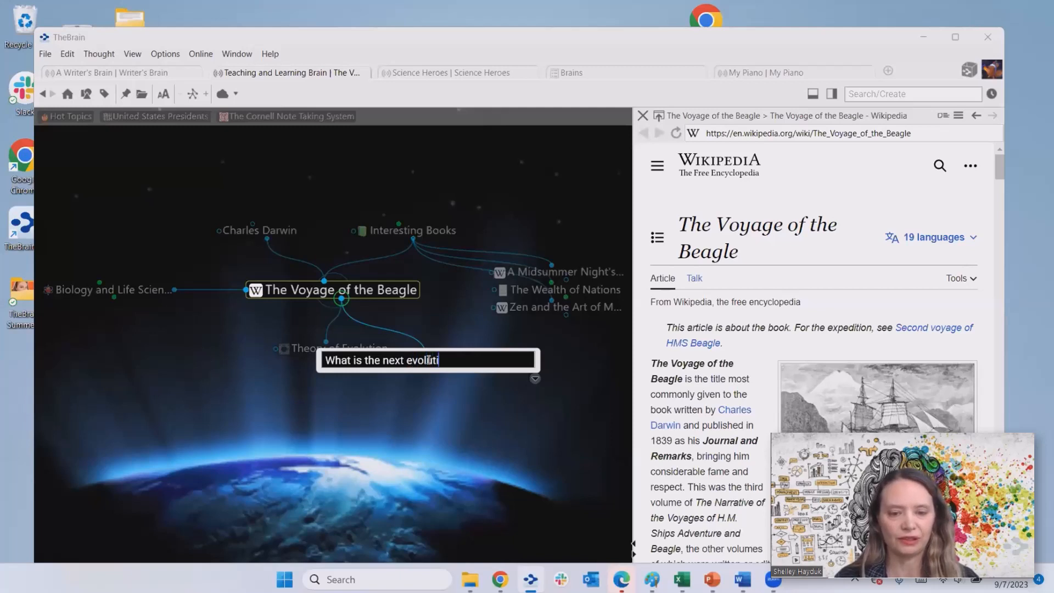
{"action": "type", "text": "on for "}
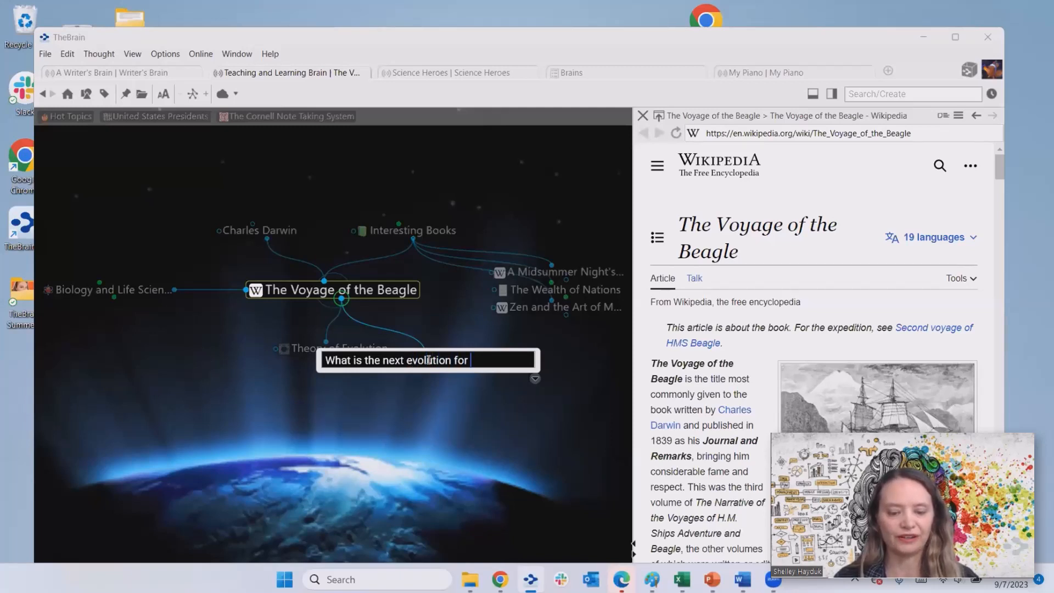
{"action": "type", "text": "humans"}
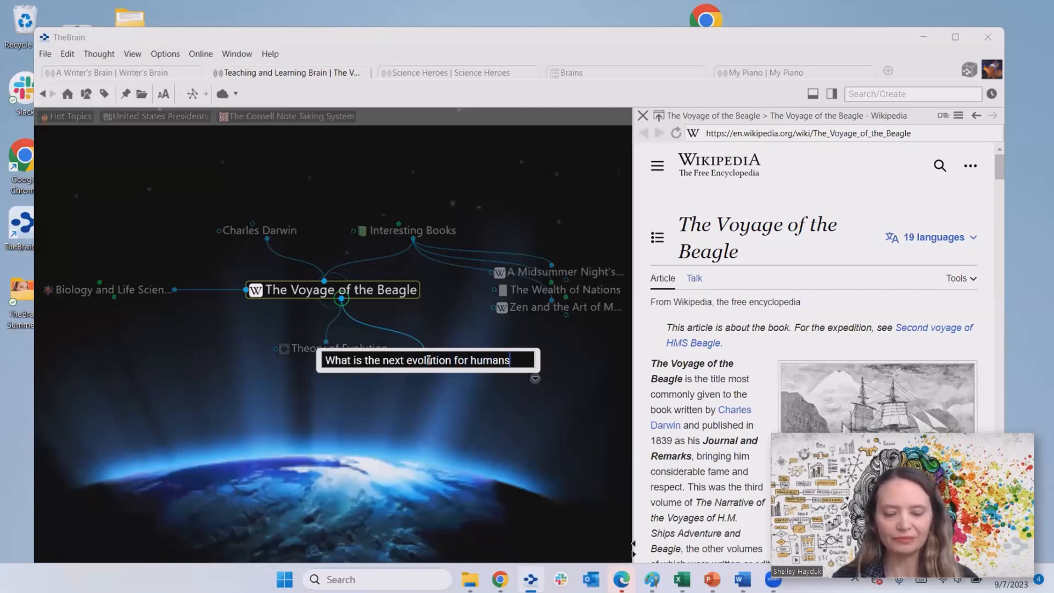
{"action": "type", "text": "?"}
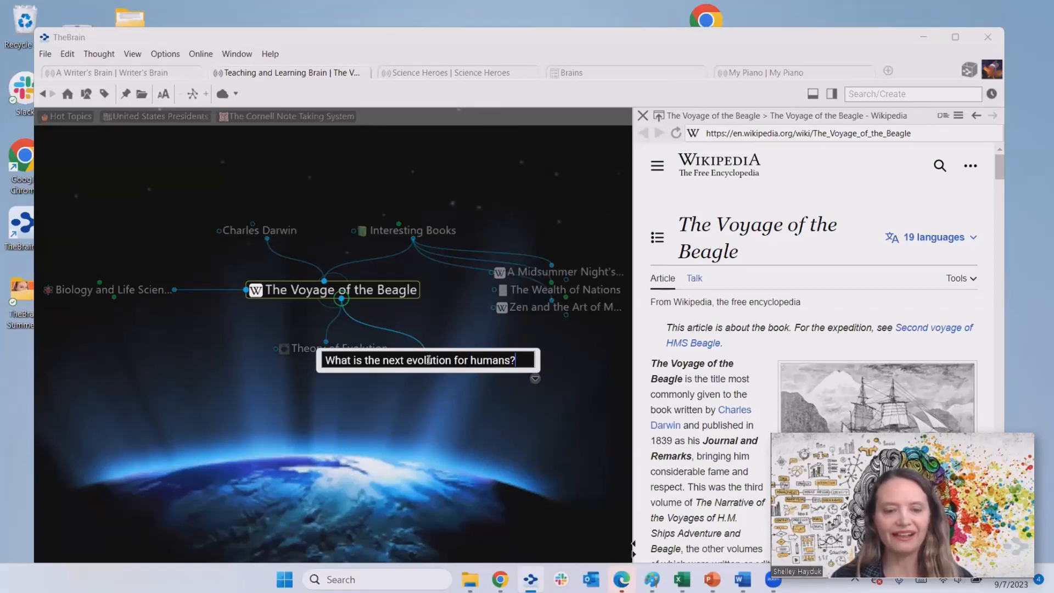
{"action": "key", "text": "Return"}
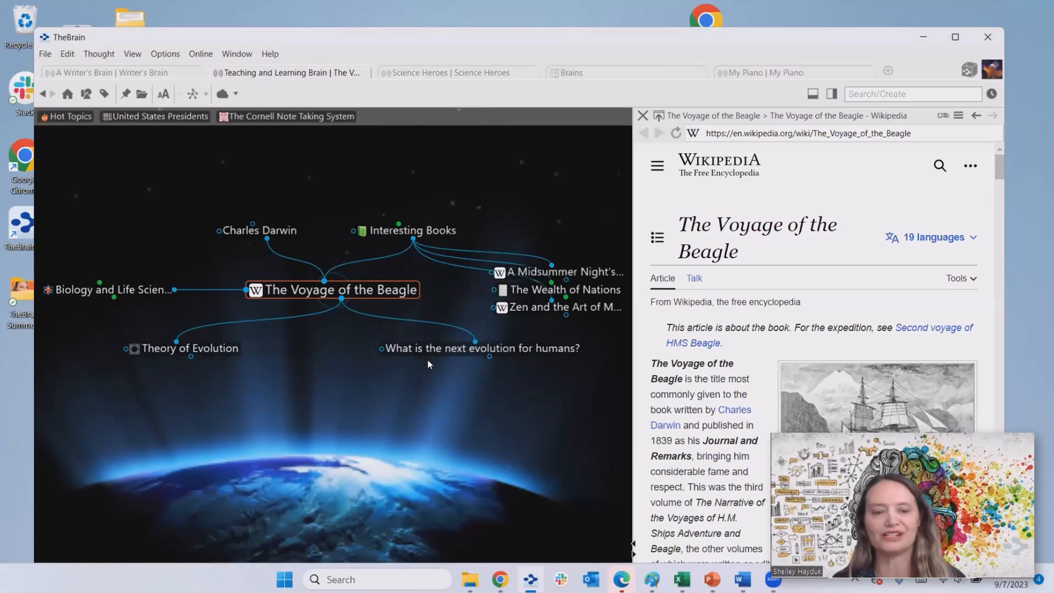
{"action": "left_click", "coordinate": [479, 350]}
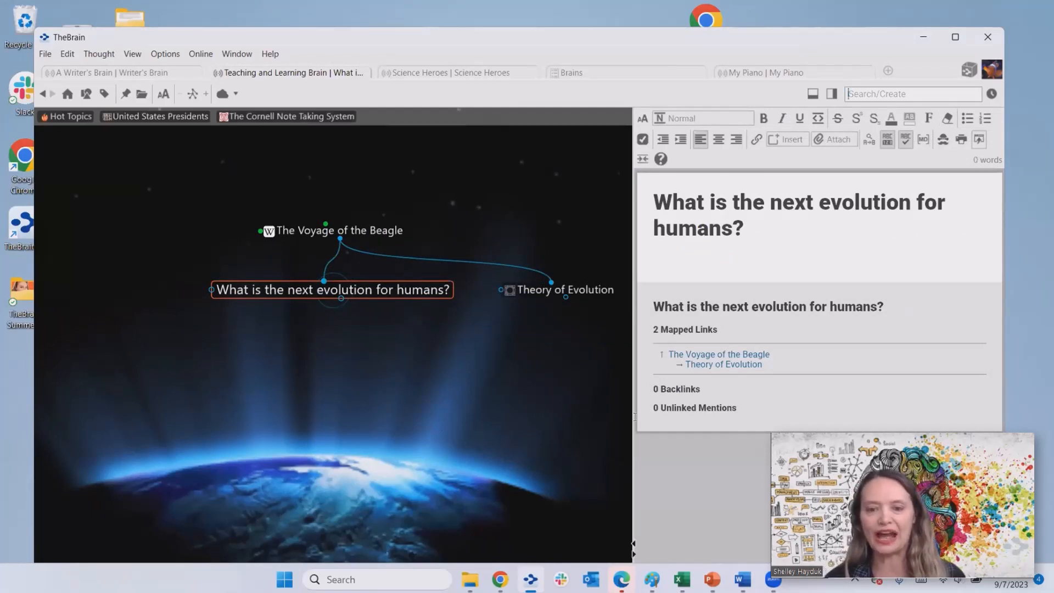
- Type the note 'Where we think we are heading...' below the evolution question's notes heading
{"action": "left_click", "coordinate": [759, 237]}
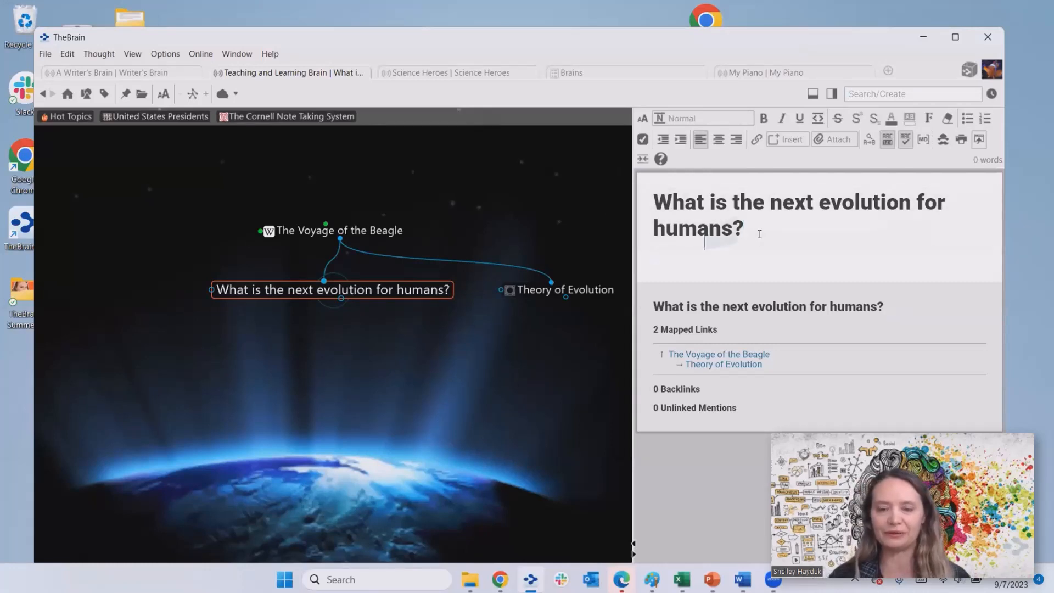
{"action": "key", "text": "Return"}
{"action": "key", "text": "Return"}
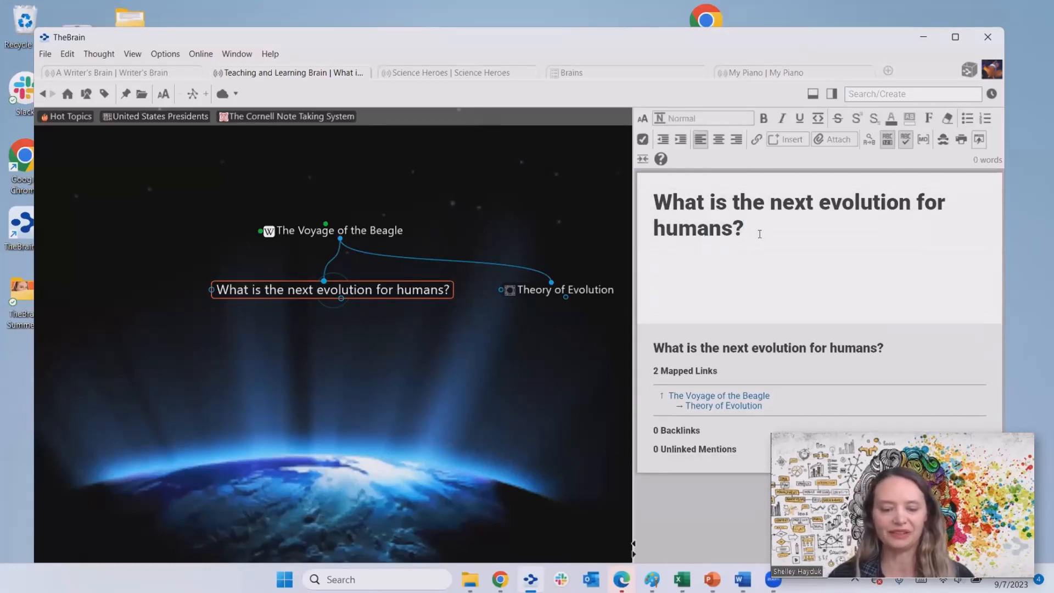
{"action": "type", "text": "Where "}
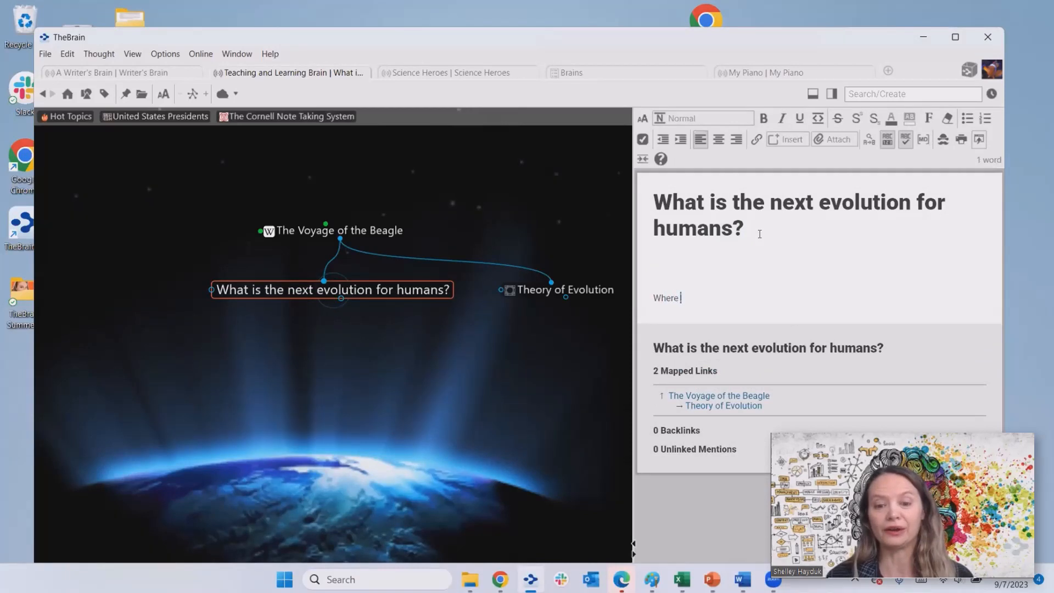
{"action": "type", "text": "we thi"}
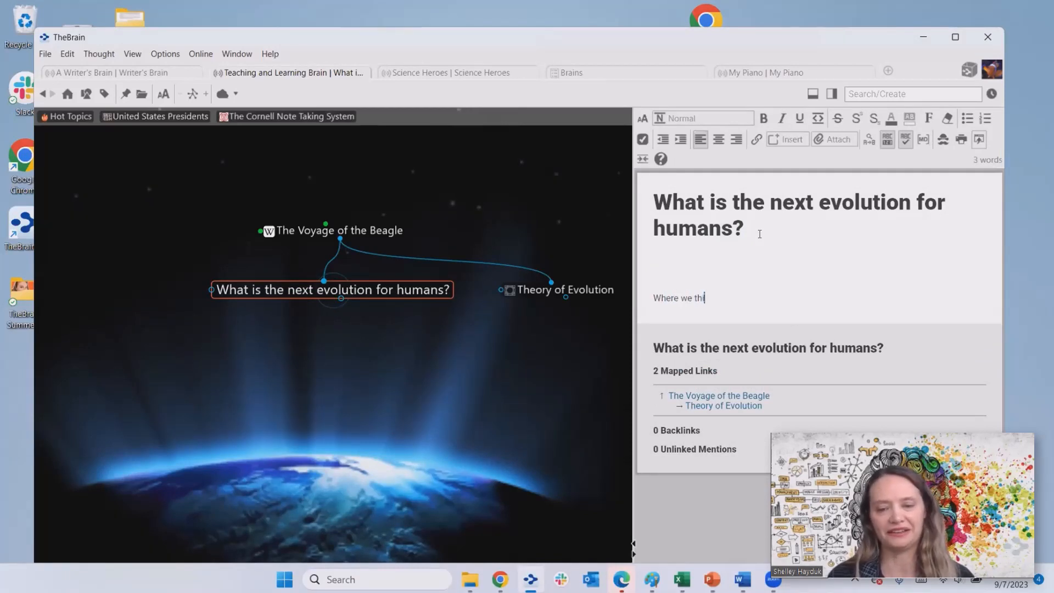
{"action": "type", "text": "nk we ar"}
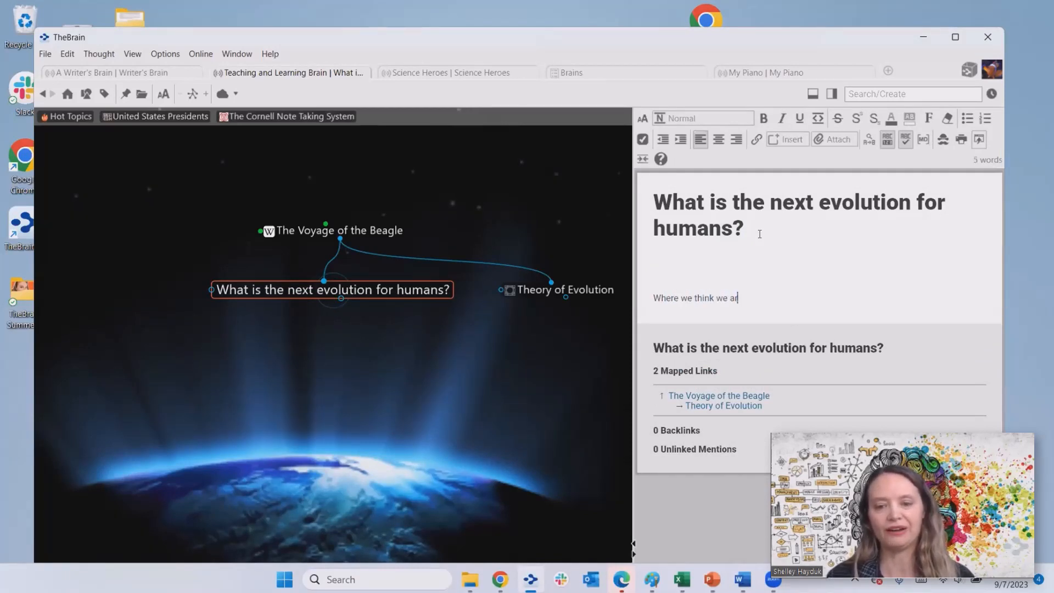
{"action": "type", "text": "e heasd"}
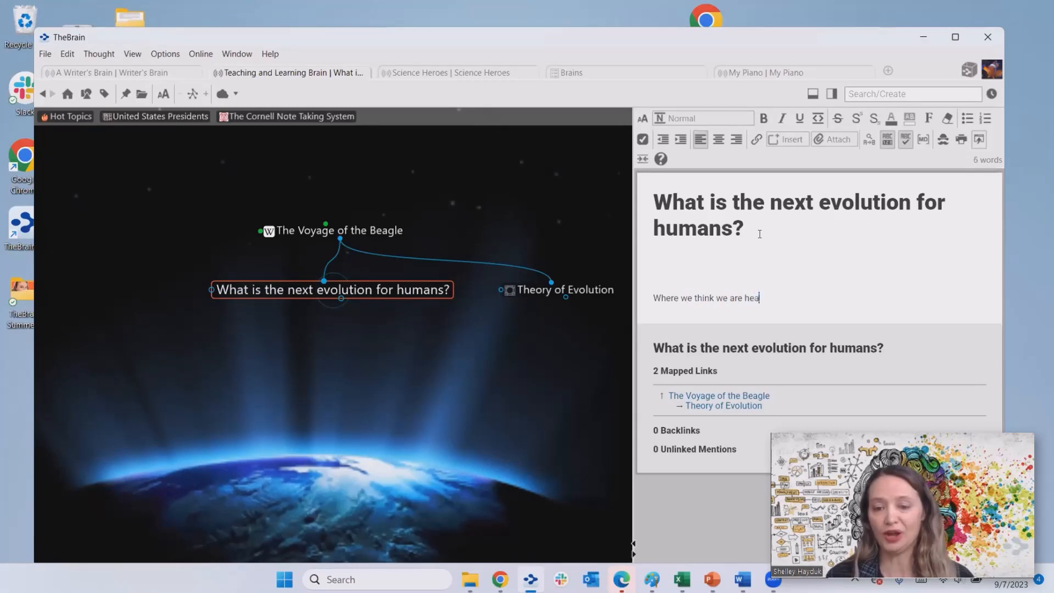
{"action": "key", "text": "BackSpace"}
{"action": "key", "text": "BackSpace"}
{"action": "key", "text": "BackSpace"}
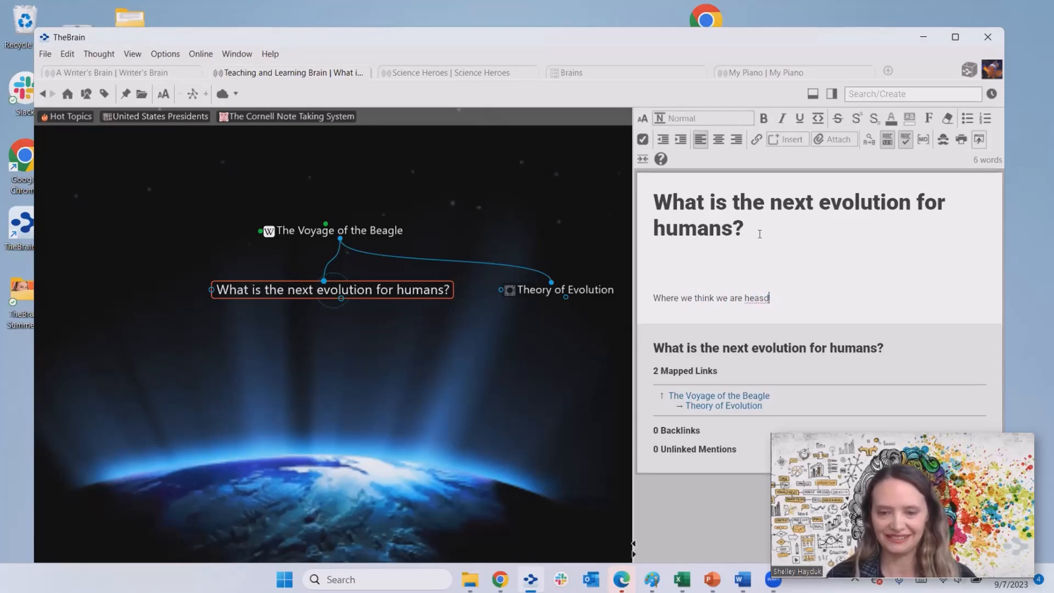
{"action": "type", "text": "ding"}
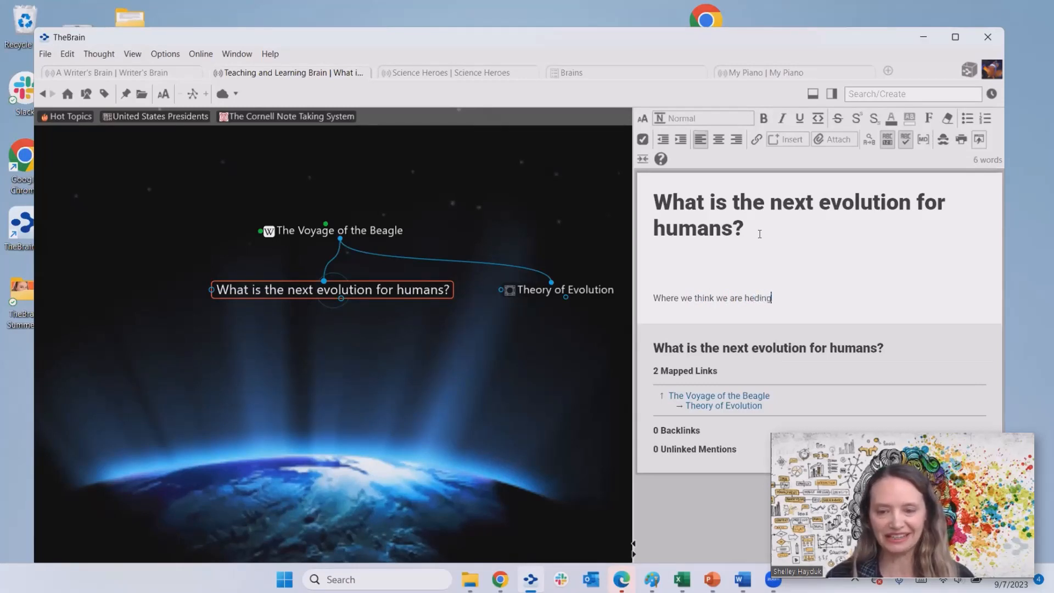
{"action": "key", "text": "BackSpace"}
{"action": "key", "text": "BackSpace"}
{"action": "key", "text": "BackSpace"}
{"action": "key", "text": "BackSpace"}
{"action": "type", "text": "adi"}
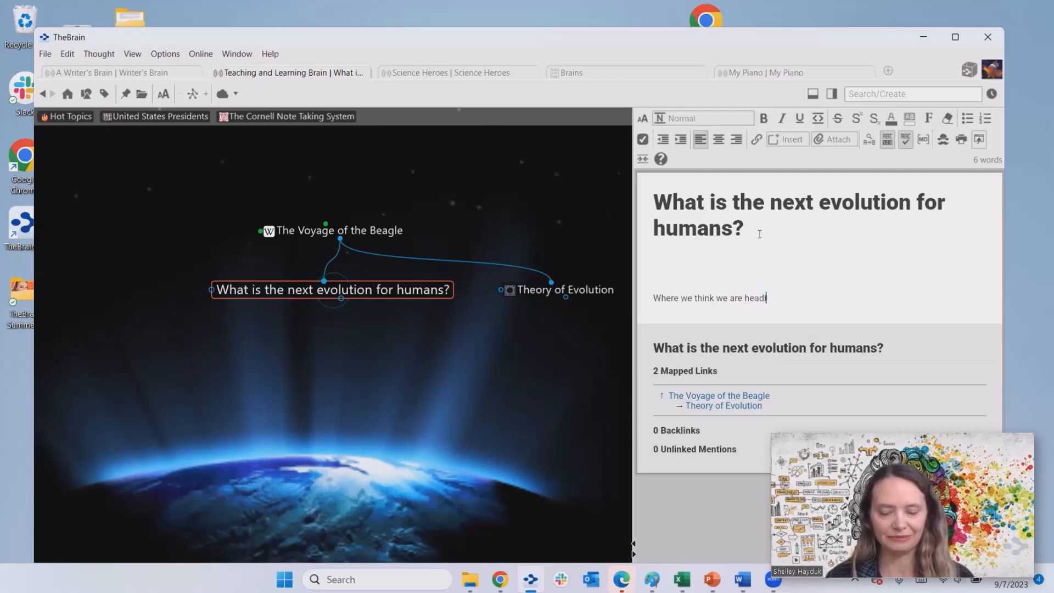
{"action": "type", "text": "ng..."}
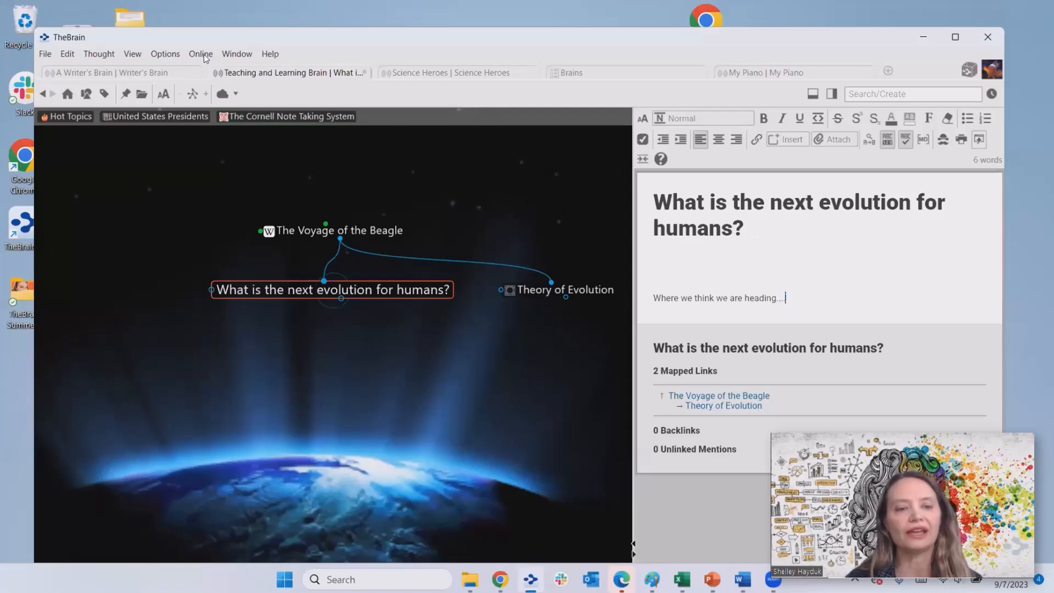
- Run a Google web search for the thought title 'What is the next evolution for humans?'
{"action": "left_click", "coordinate": [161, 57]}
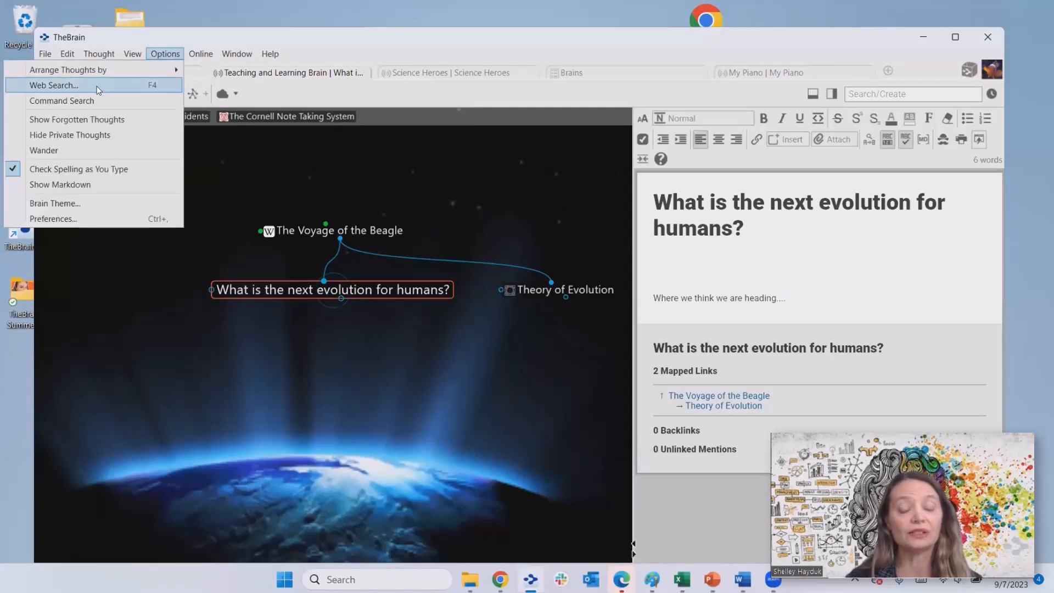
{"action": "left_click", "coordinate": [97, 87]}
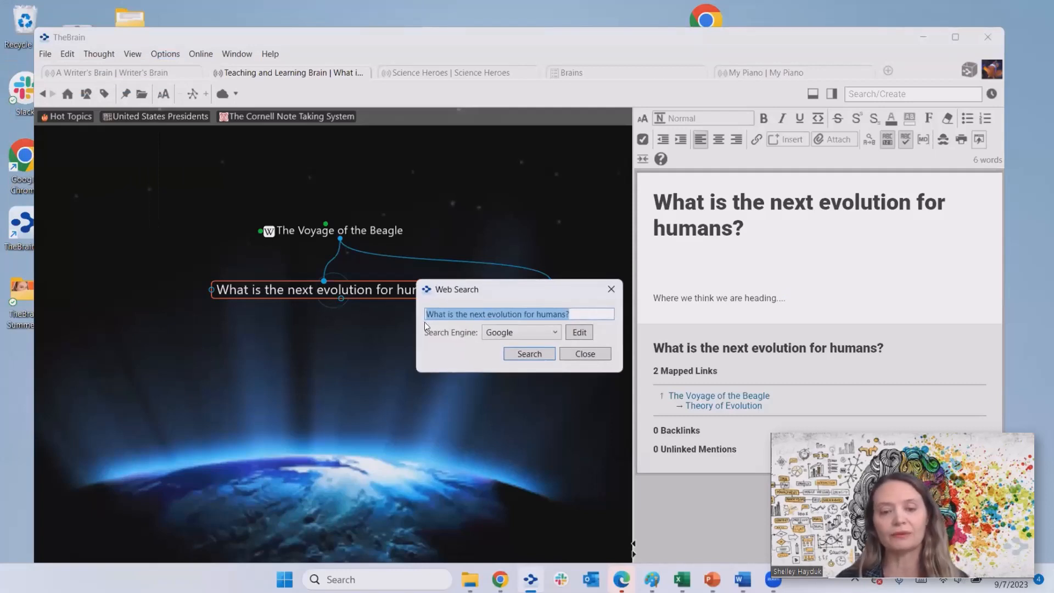
{"action": "left_click", "coordinate": [530, 354]}
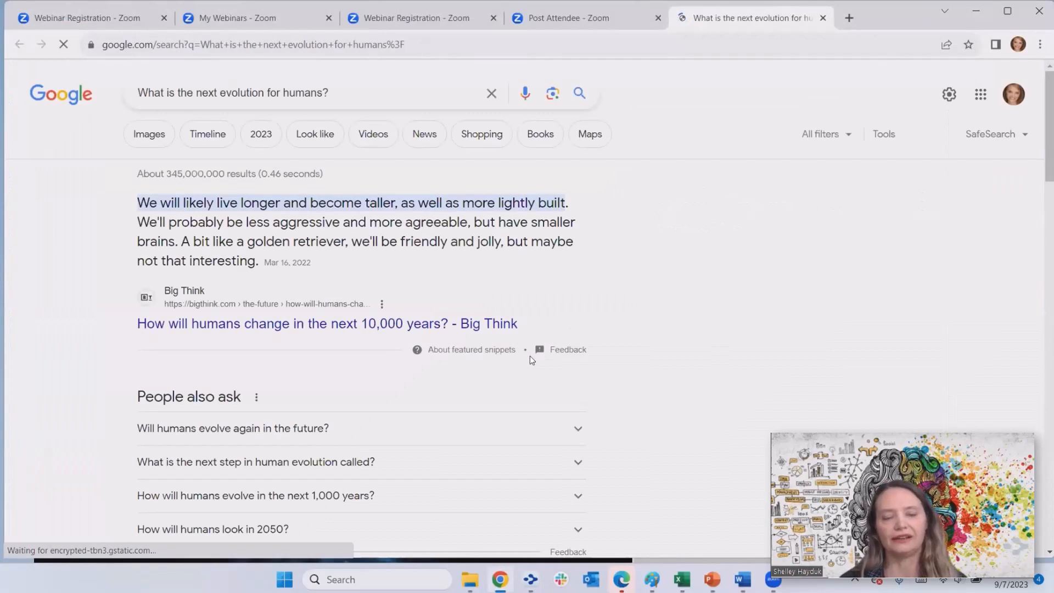
- Filter Google results to News, place Chrome beside TheBrain, and drag the first headline in as a thought
{"action": "left_click", "coordinate": [430, 137]}
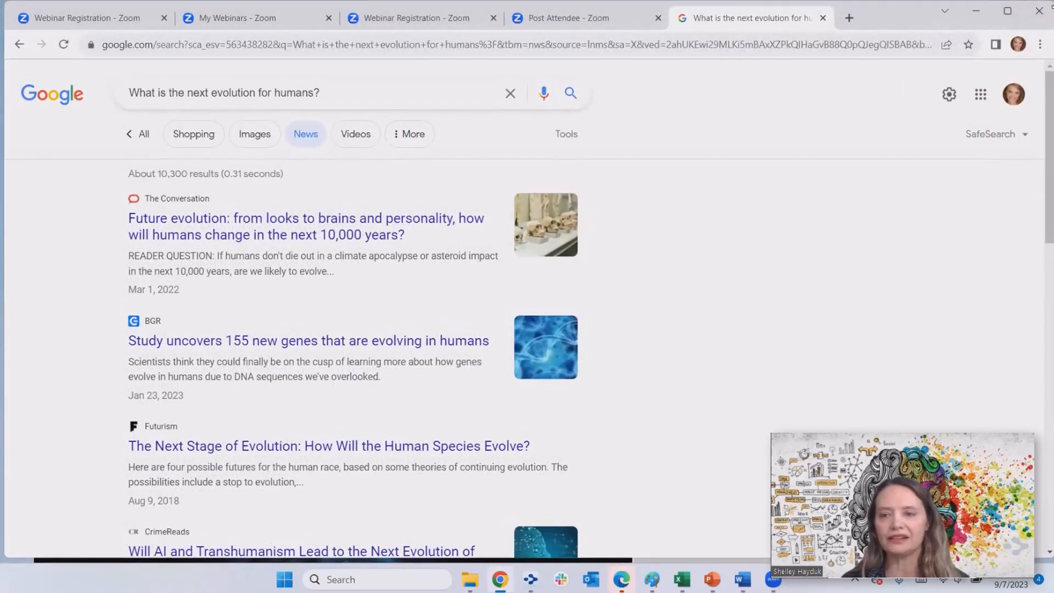
{"action": "left_click_drag", "start_coordinate": [1053, 7], "coordinate": [842, 148]}
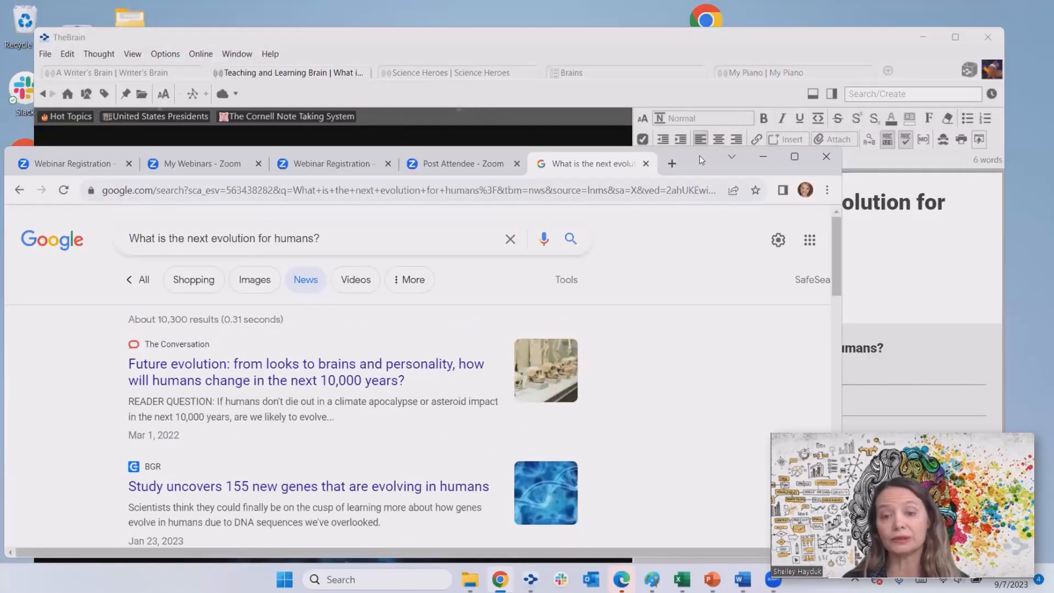
{"action": "left_click_drag", "start_coordinate": [720, 162], "coordinate": [941, 178]}
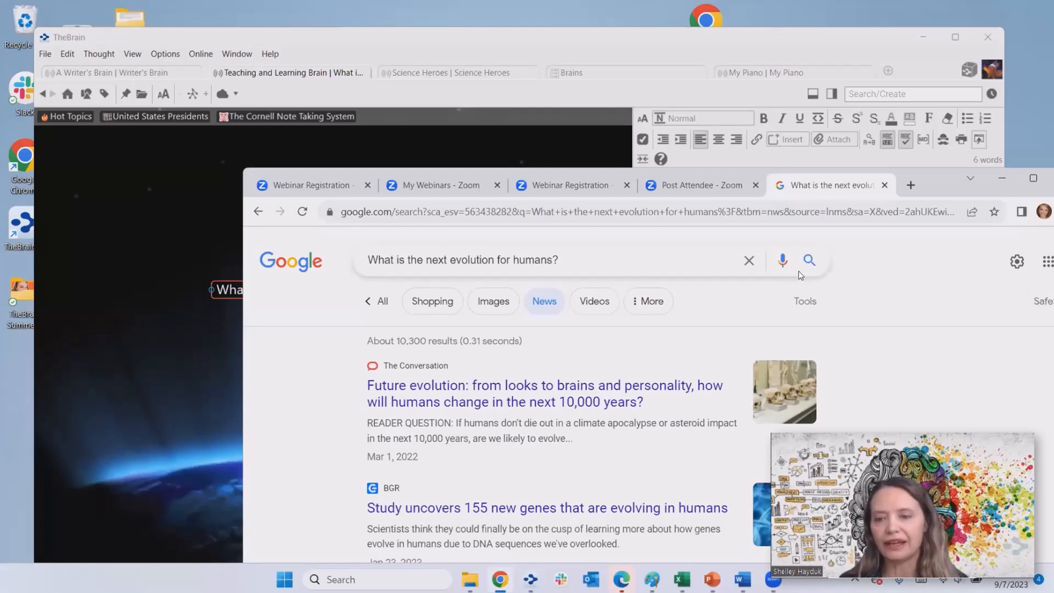
{"action": "left_click", "coordinate": [1048, 180]}
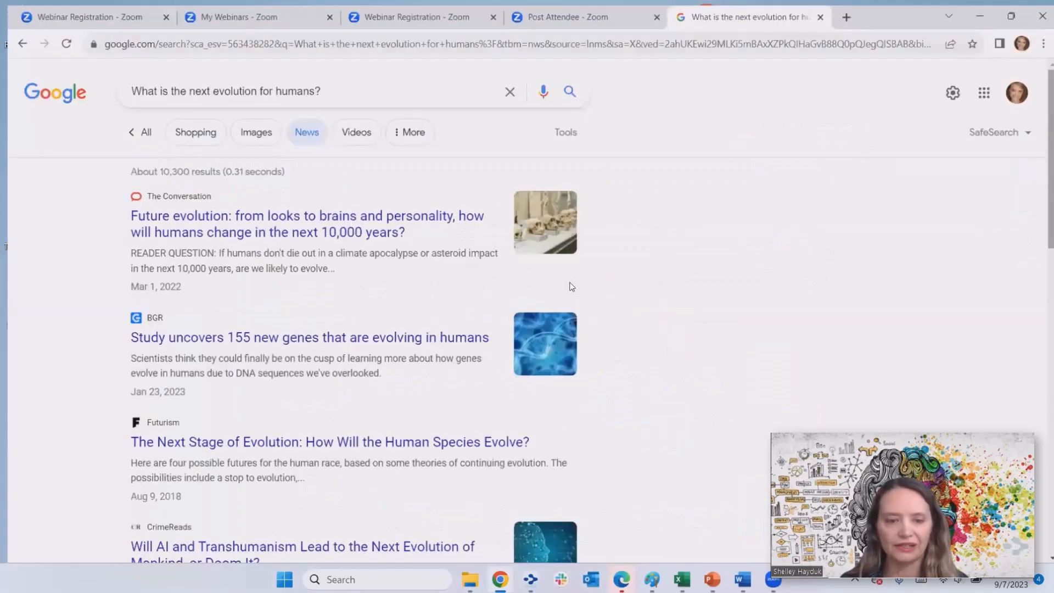
{"action": "left_click_drag", "start_coordinate": [399, 389], "coordinate": [203, 384]}
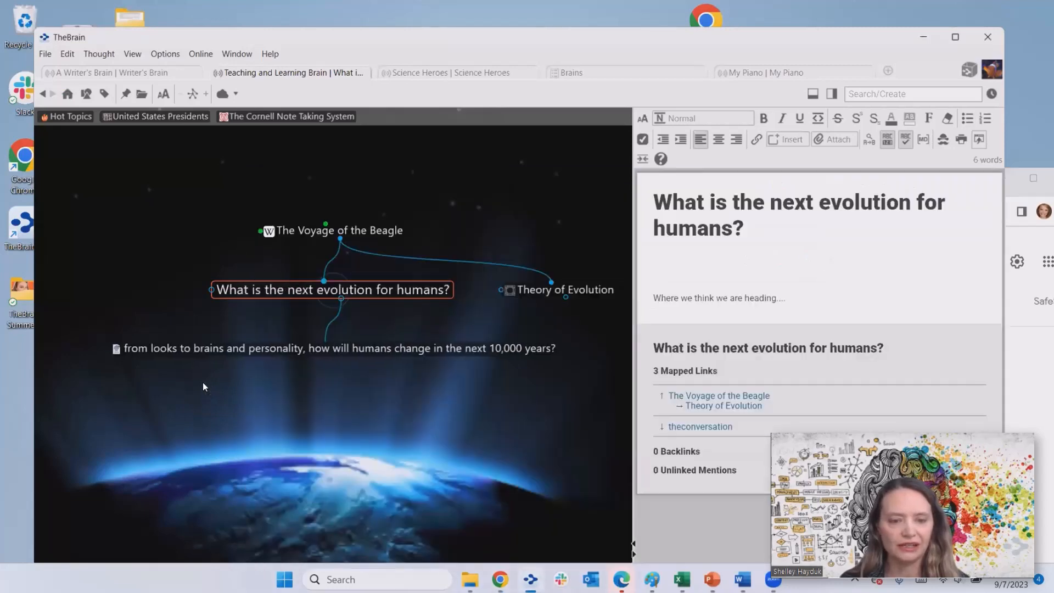
- Focus The Conversation article thought, widen its web page panel, and maximize the window
{"action": "left_click", "coordinate": [390, 348]}
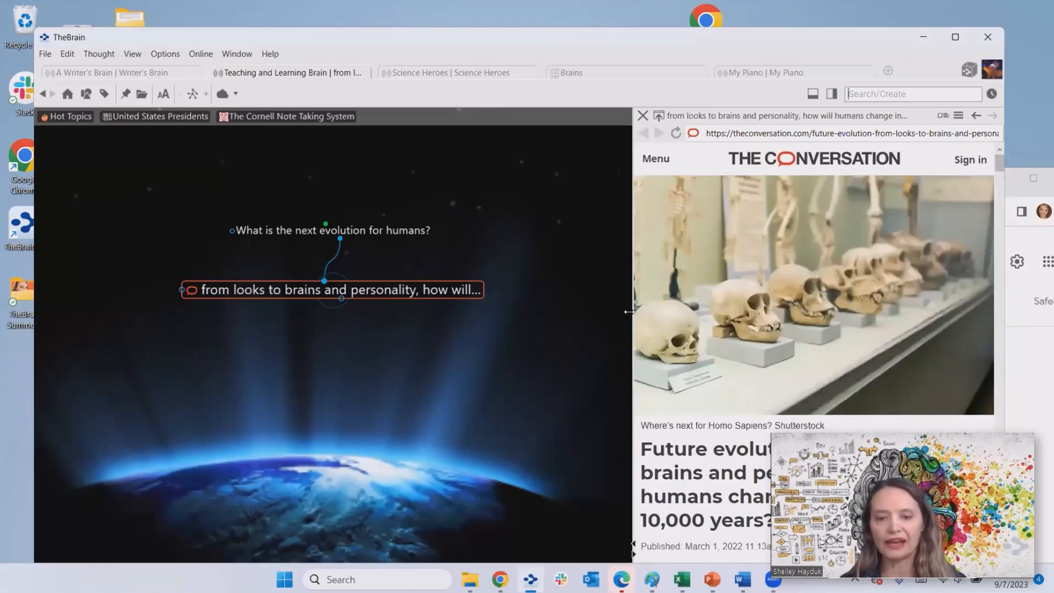
{"action": "left_click_drag", "start_coordinate": [630, 314], "coordinate": [546, 316]}
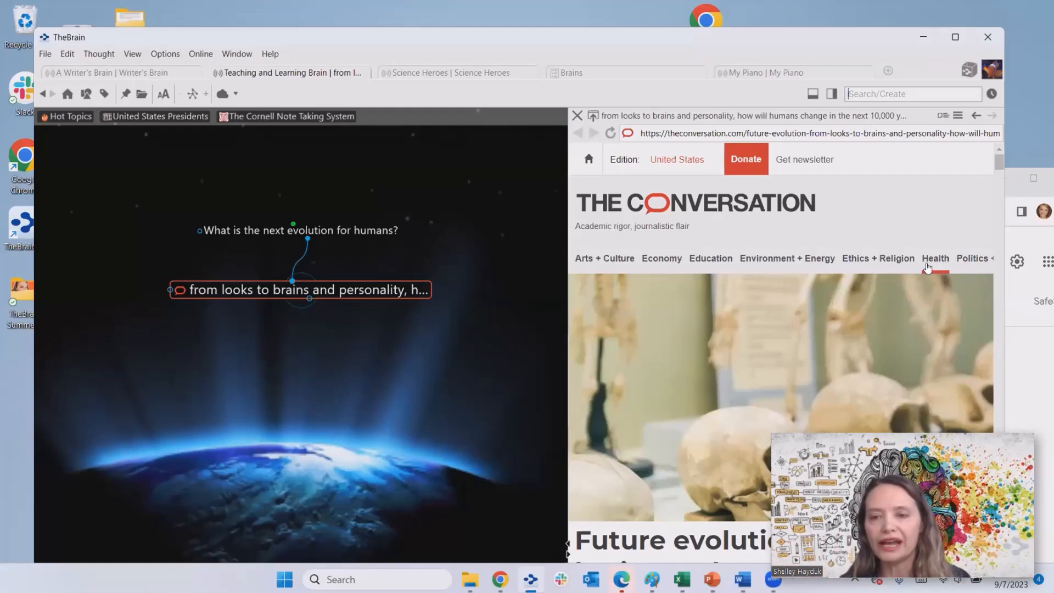
{"action": "left_click", "coordinate": [956, 38]}
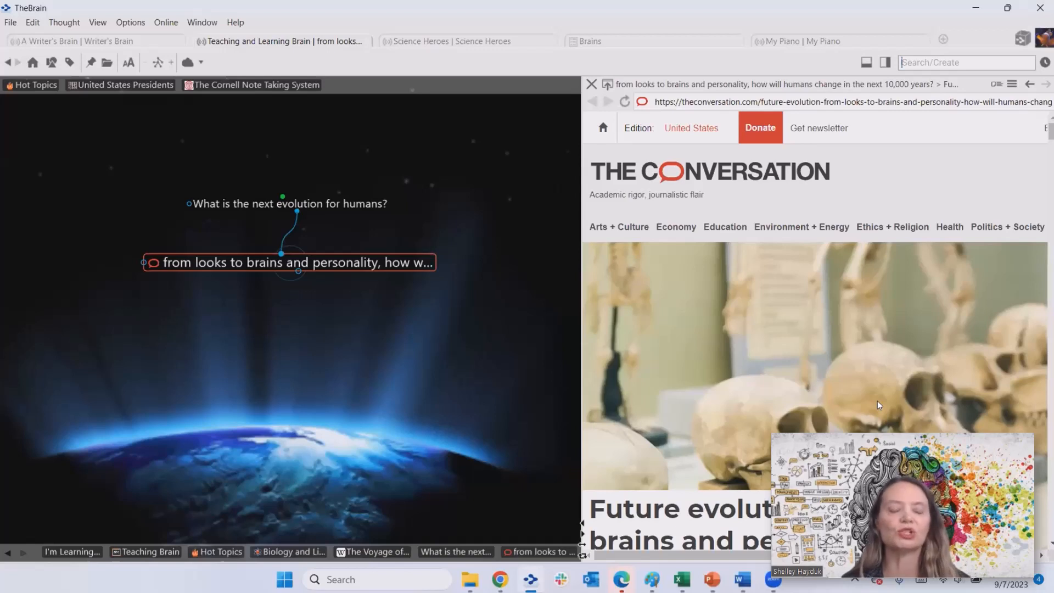
- In Brain Access and Sharing, change the third collaborator from Reader to Writer and save
{"action": "left_click", "coordinate": [138, 28]}
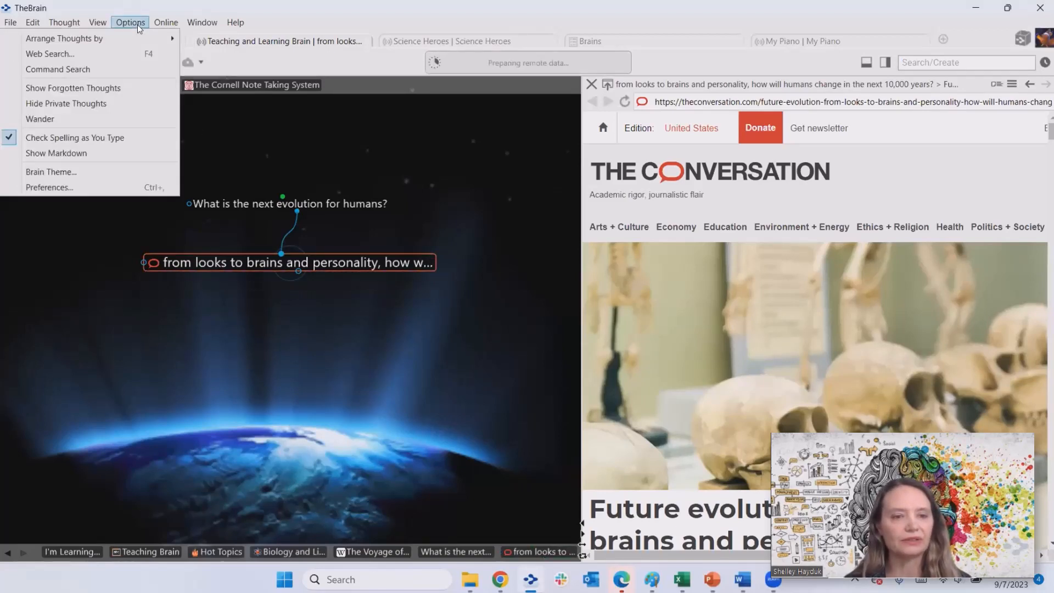
{"action": "left_click", "coordinate": [140, 28]}
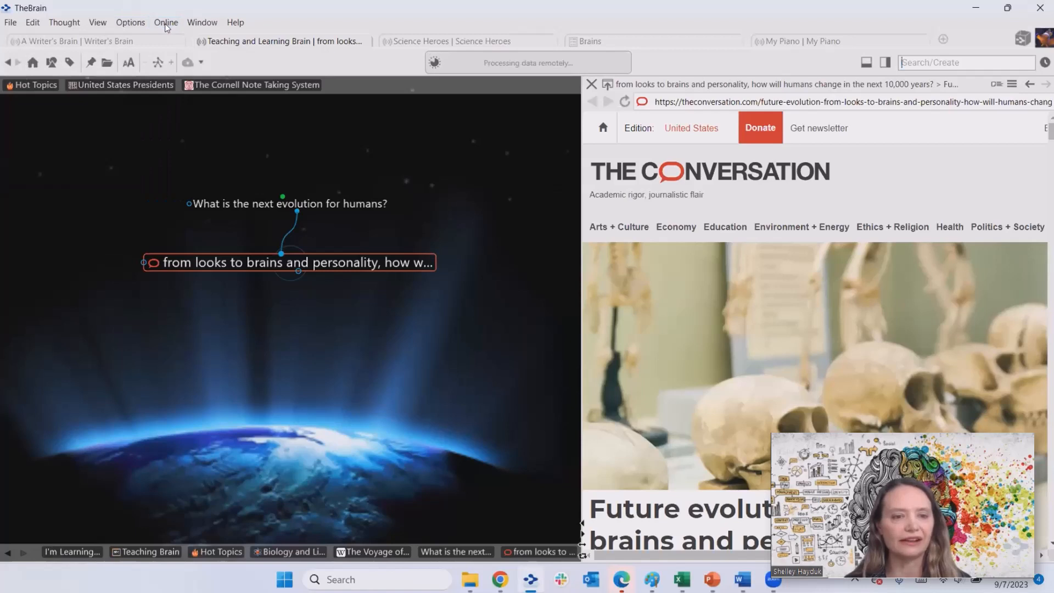
{"action": "left_click", "coordinate": [166, 23]}
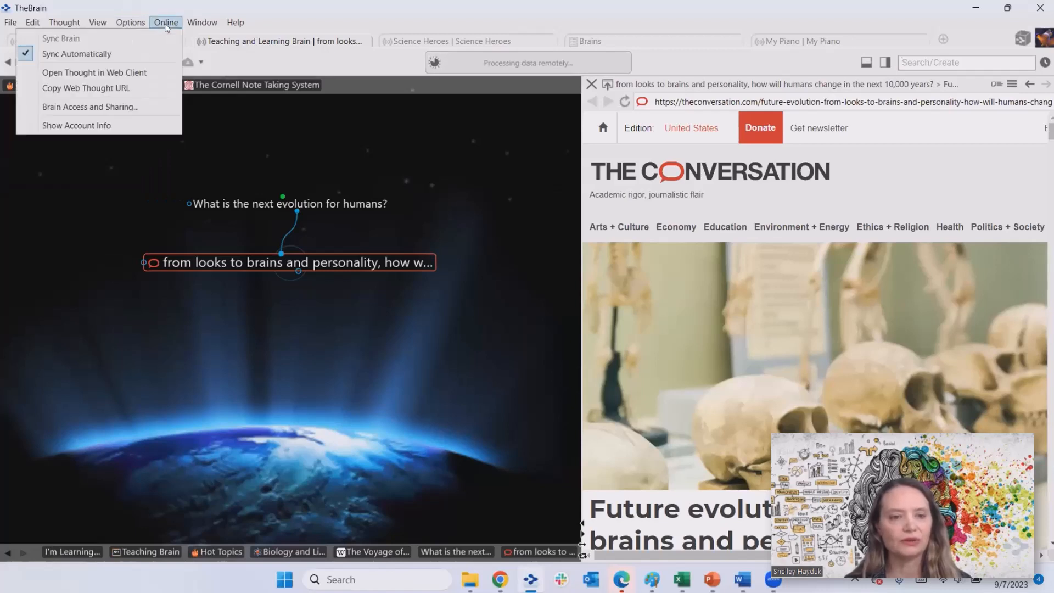
{"action": "left_click", "coordinate": [137, 113]}
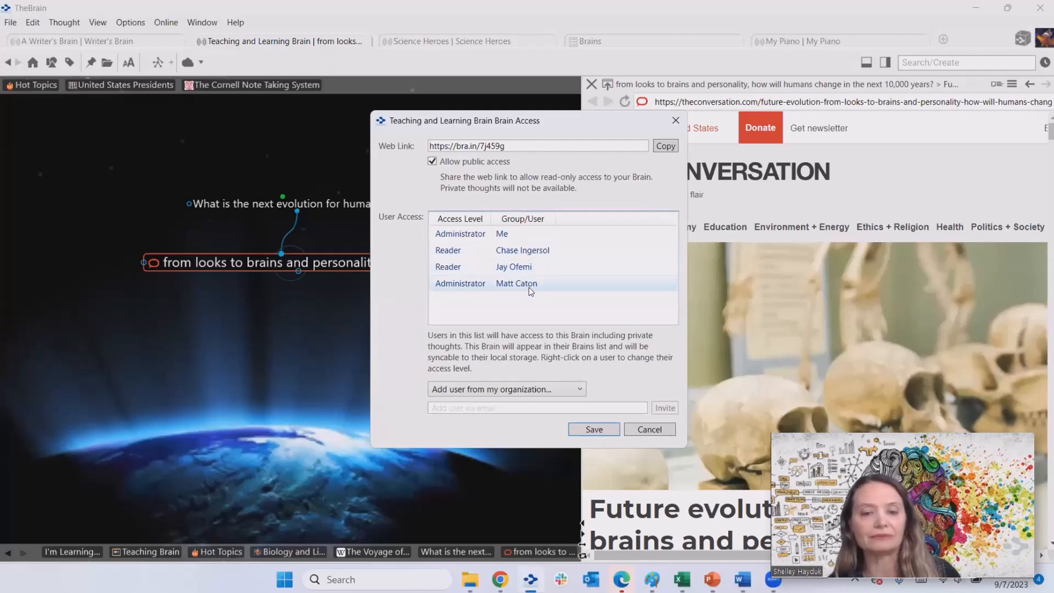
{"action": "right_click", "coordinate": [507, 268]}
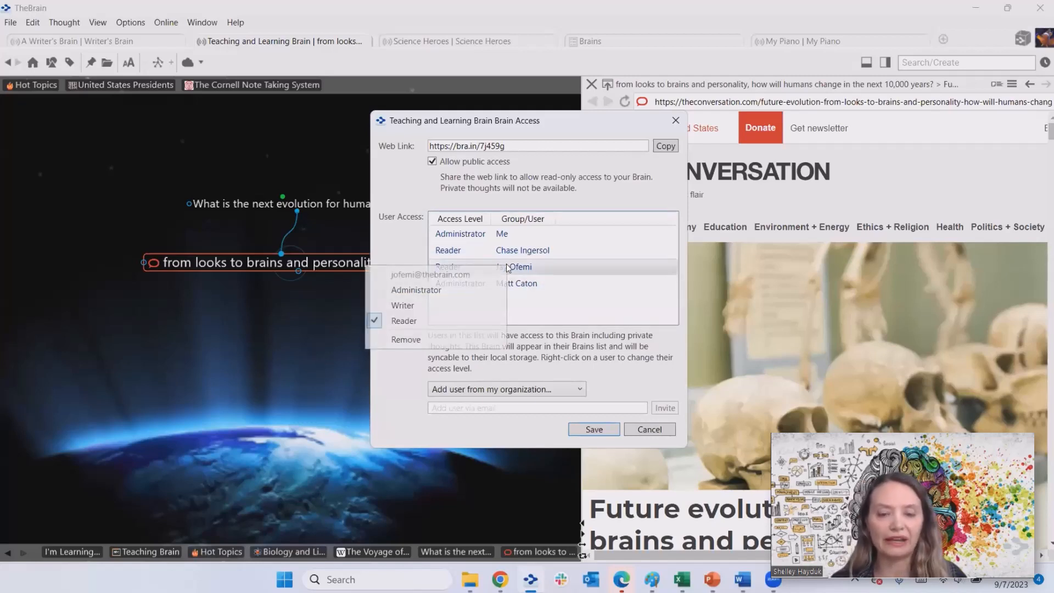
{"action": "left_click", "coordinate": [422, 306]}
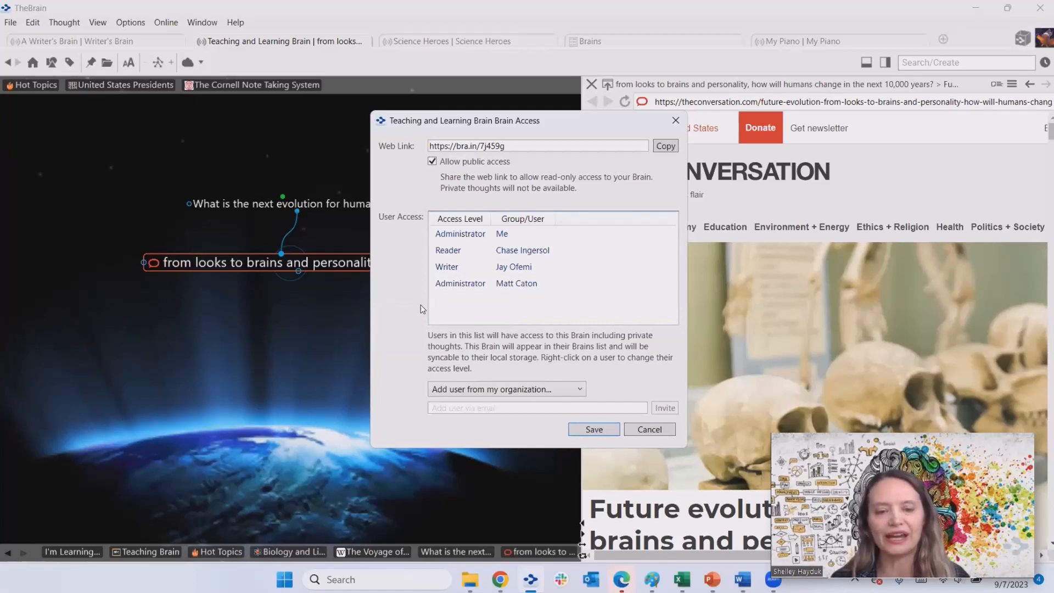
{"action": "left_click", "coordinate": [595, 433]}
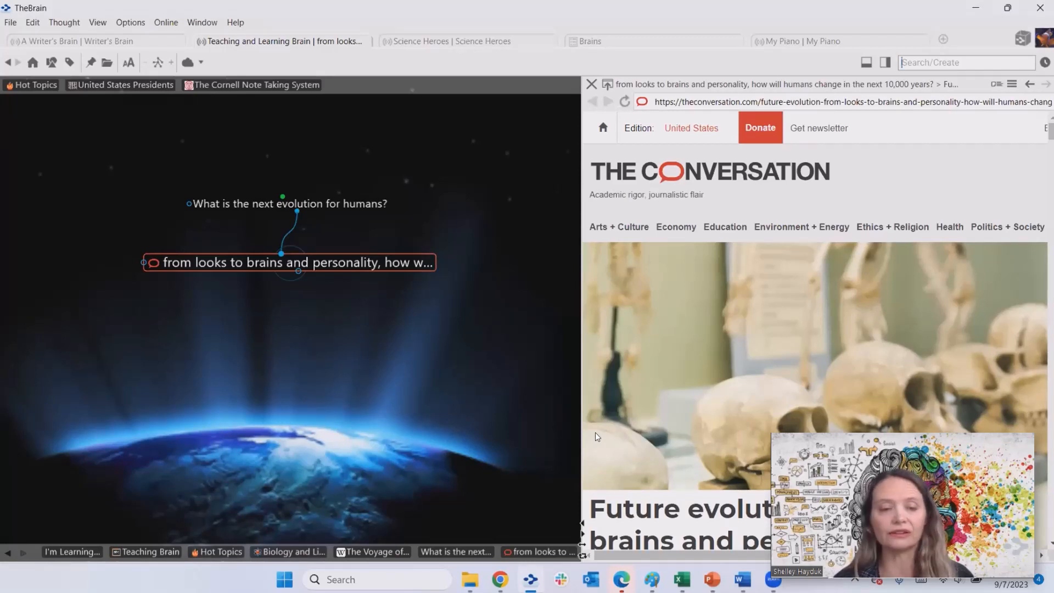
- Switch the map to Outline layout
{"action": "right_click", "coordinate": [437, 230]}
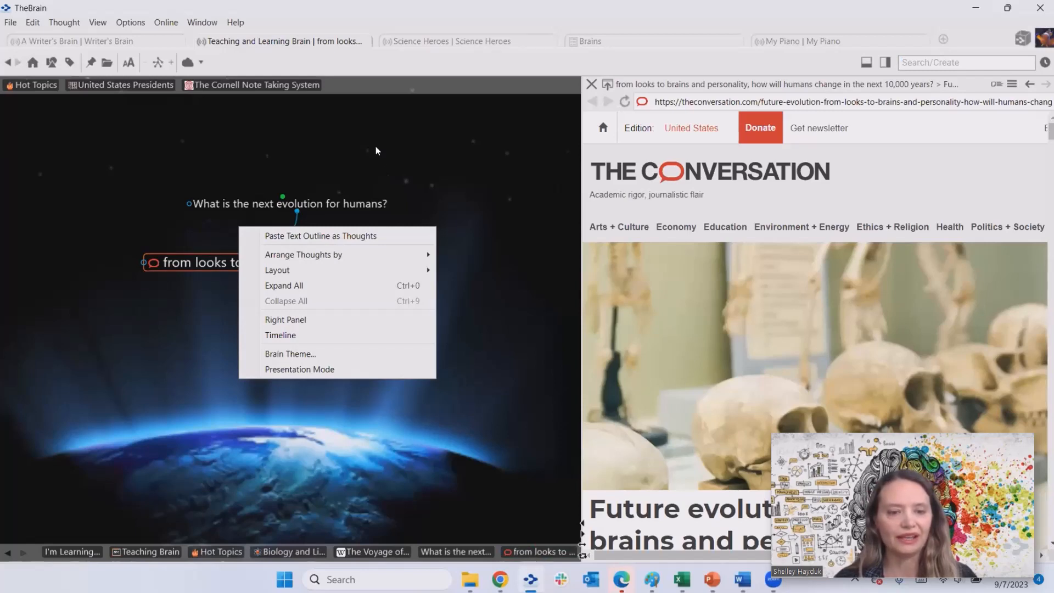
{"action": "mouse_move", "coordinate": [403, 262]}
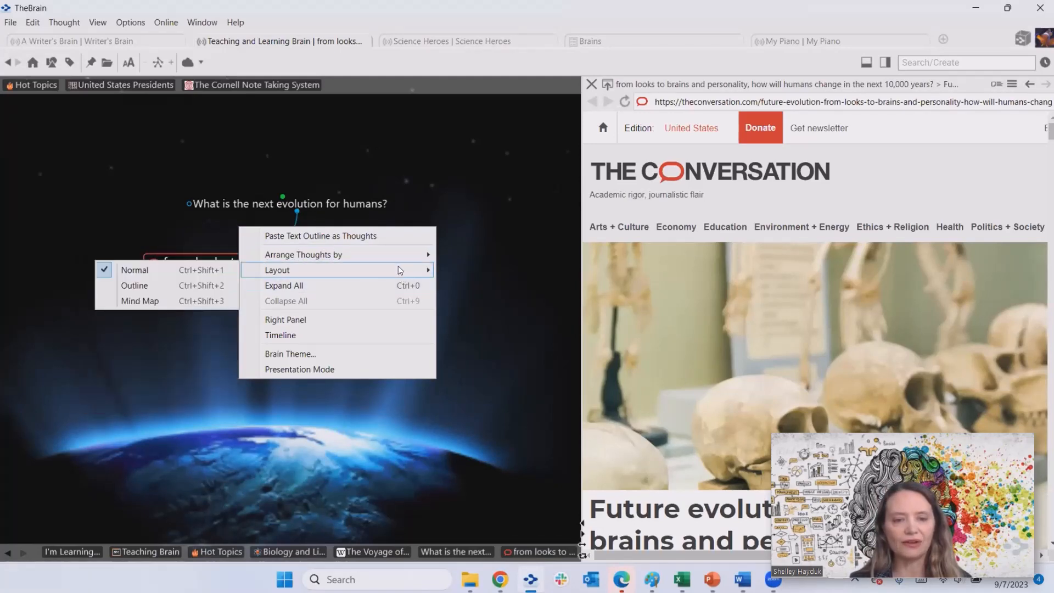
{"action": "left_click", "coordinate": [196, 287]}
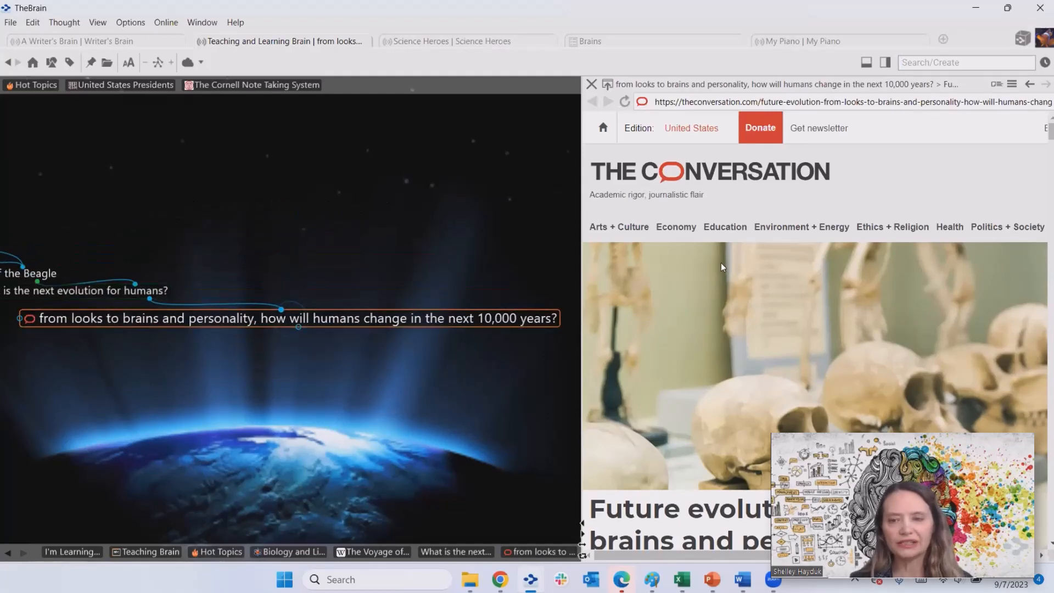
- Widen the map pane and enlarge the thought label text size
{"action": "left_click_drag", "start_coordinate": [582, 255], "coordinate": [818, 242]}
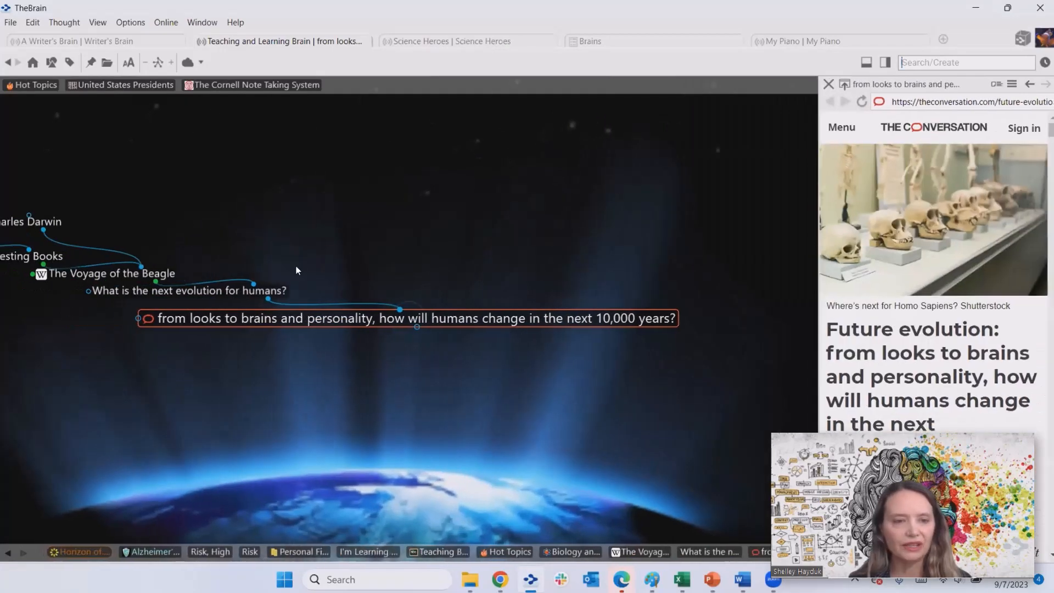
{"action": "left_click", "coordinate": [130, 64]}
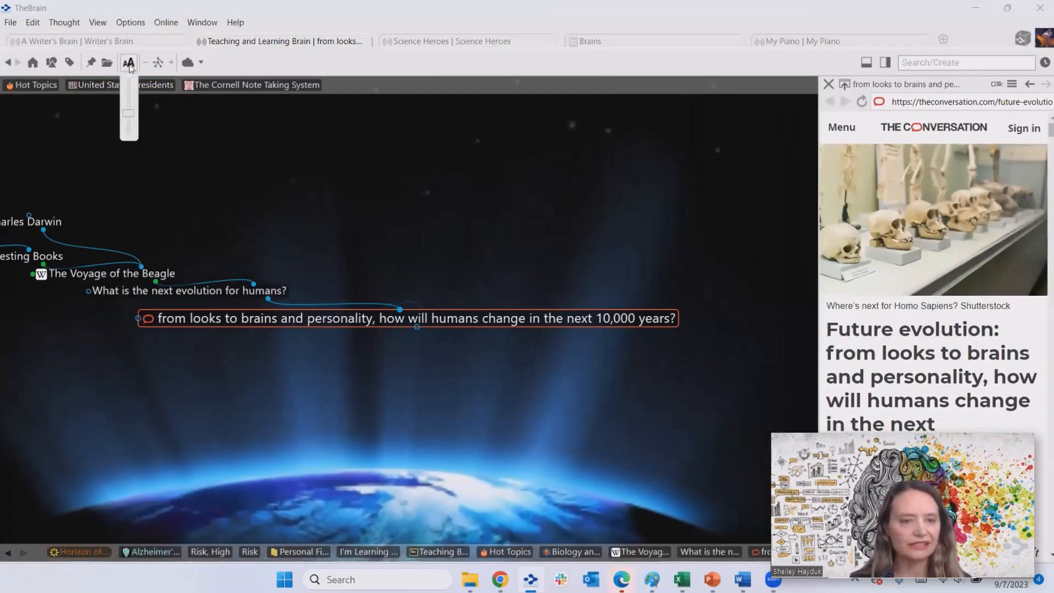
{"action": "left_click_drag", "start_coordinate": [133, 110], "coordinate": [134, 92]}
- From United States Presidents, shrink the thought text size, then make United States Government central
{"action": "left_click", "coordinate": [96, 84]}
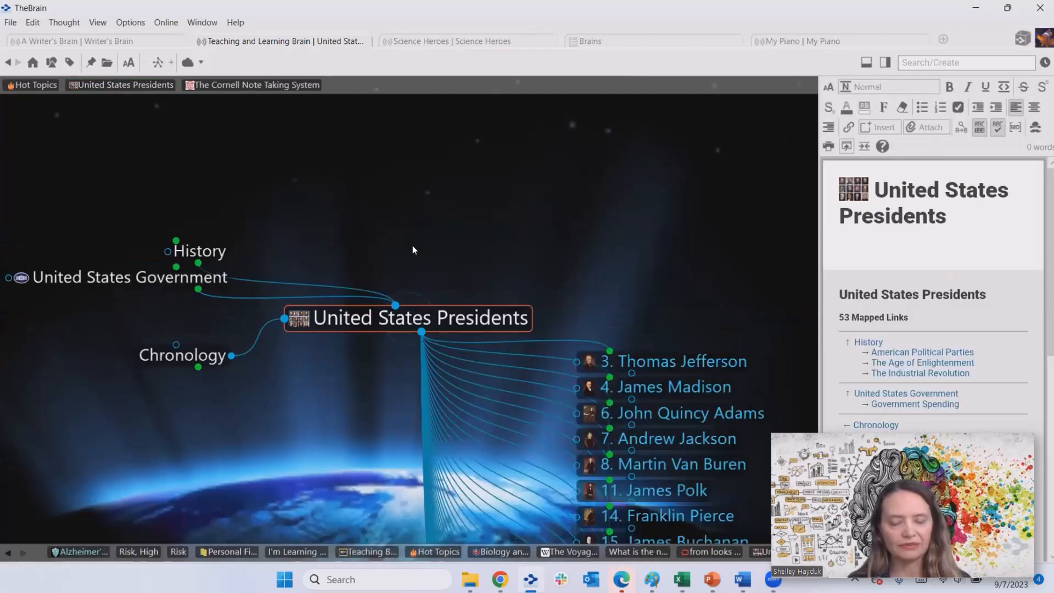
{"action": "left_click", "coordinate": [128, 64]}
{"action": "left_click", "coordinate": [128, 133]}
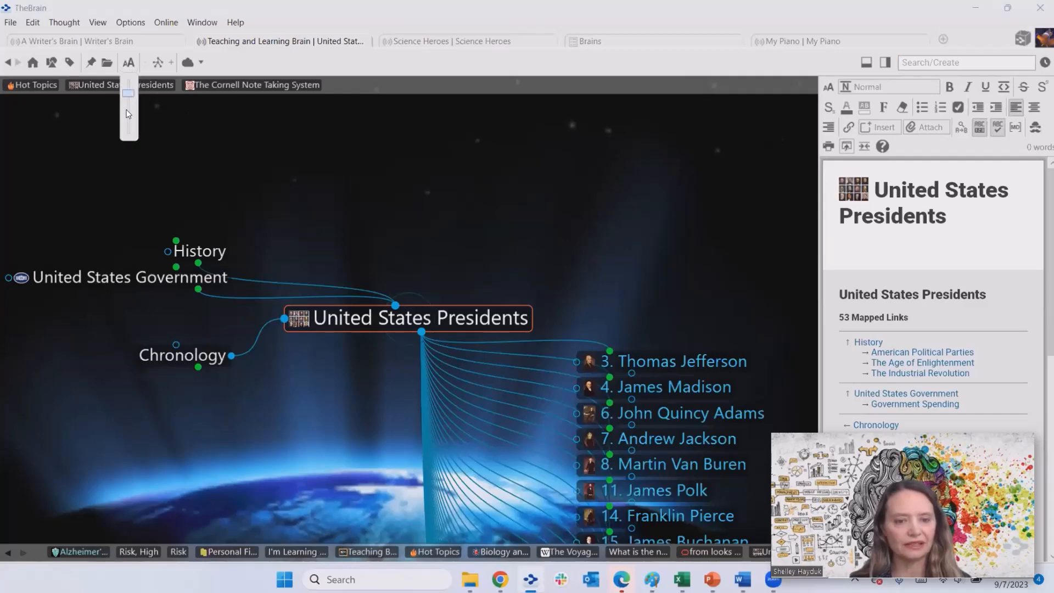
{"action": "left_click", "coordinate": [127, 132]}
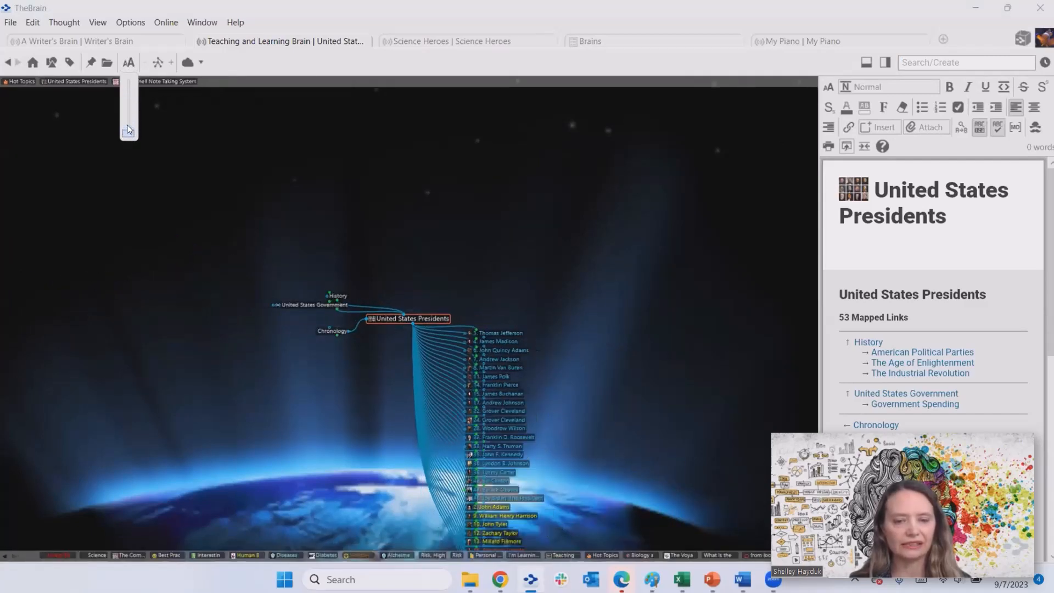
{"action": "left_click_drag", "start_coordinate": [127, 130], "coordinate": [125, 119]}
{"action": "left_click", "coordinate": [126, 119]}
{"action": "left_click", "coordinate": [404, 236]}
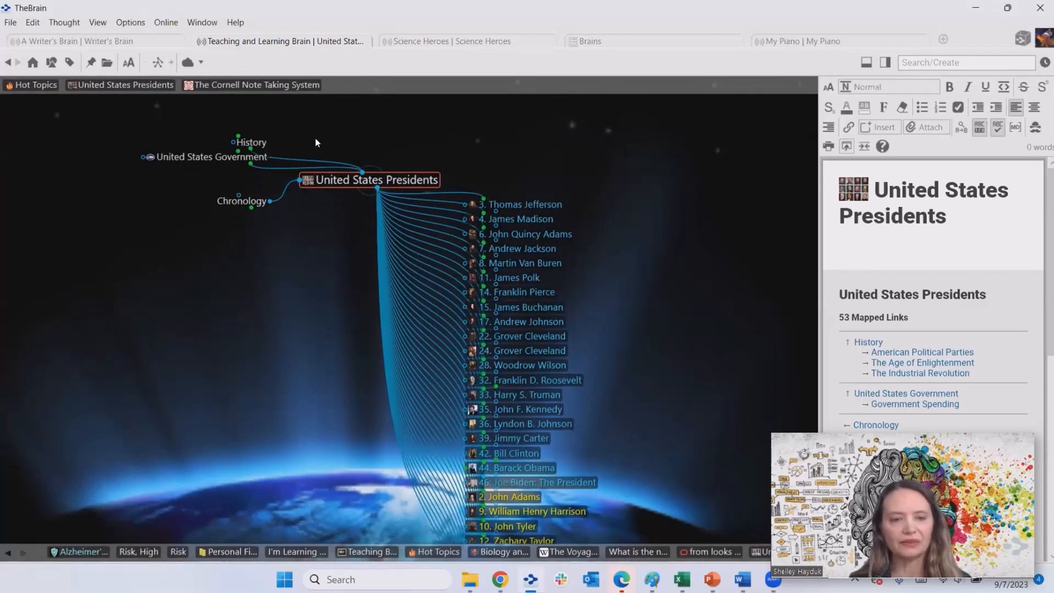
{"action": "left_click", "coordinate": [240, 157]}
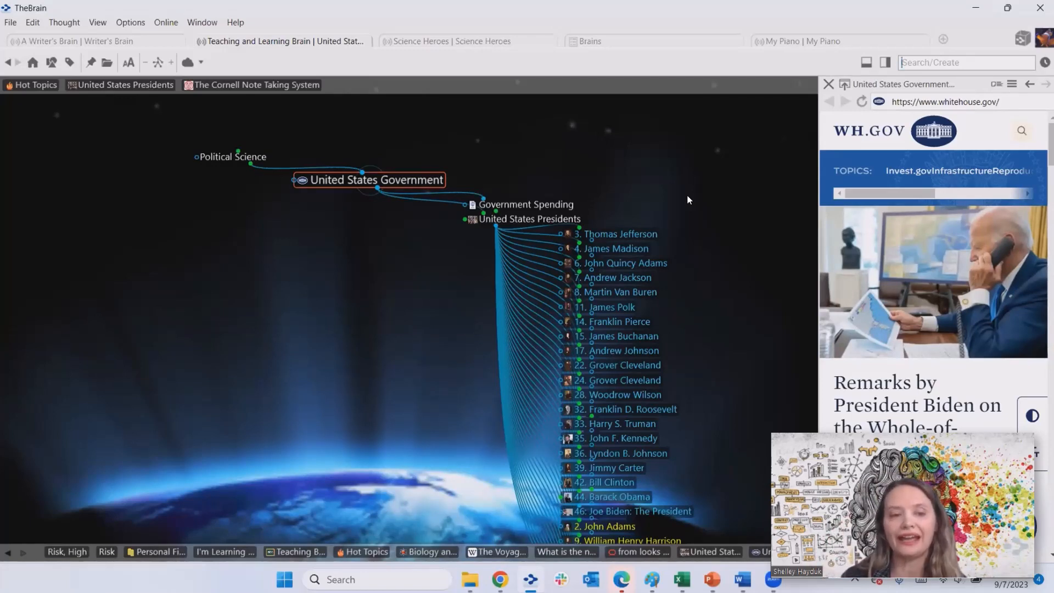
- Switch the map back to Normal layout and reveal more distant related thoughts
{"action": "left_click", "coordinate": [157, 66]}
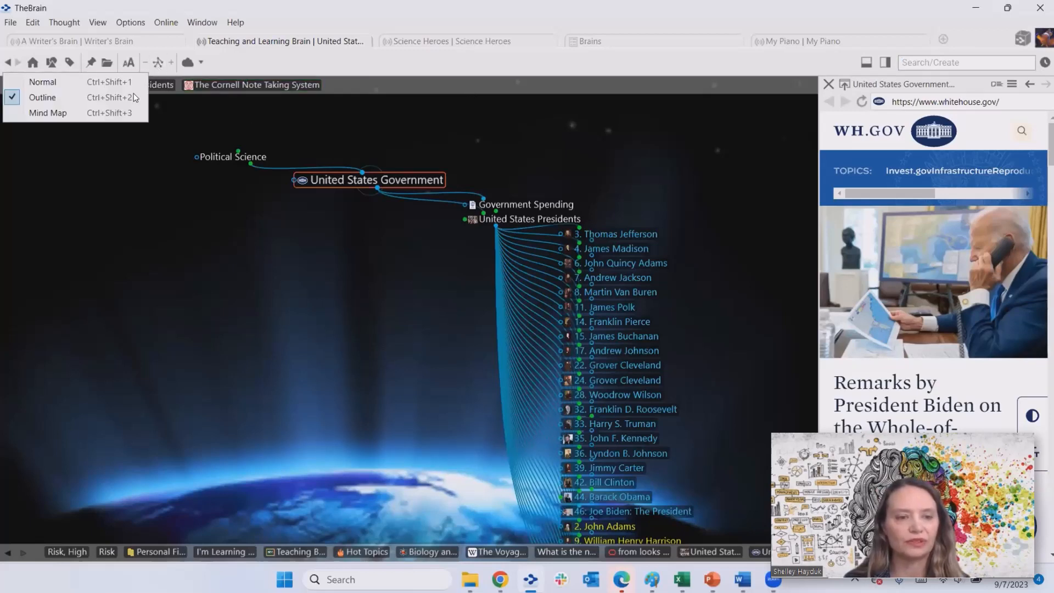
{"action": "left_click", "coordinate": [94, 83]}
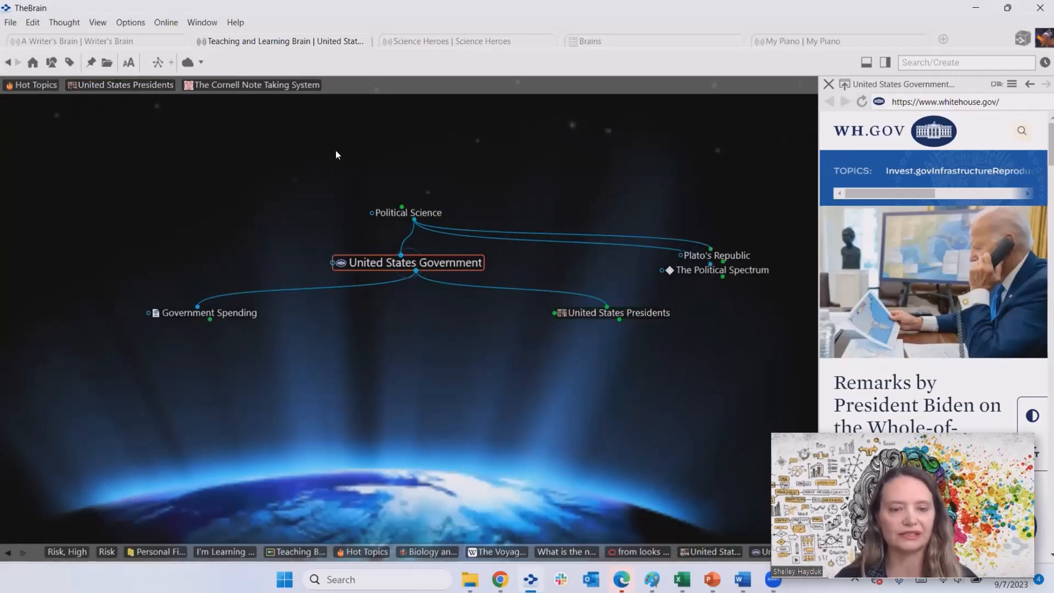
{"action": "left_click", "coordinate": [171, 66]}
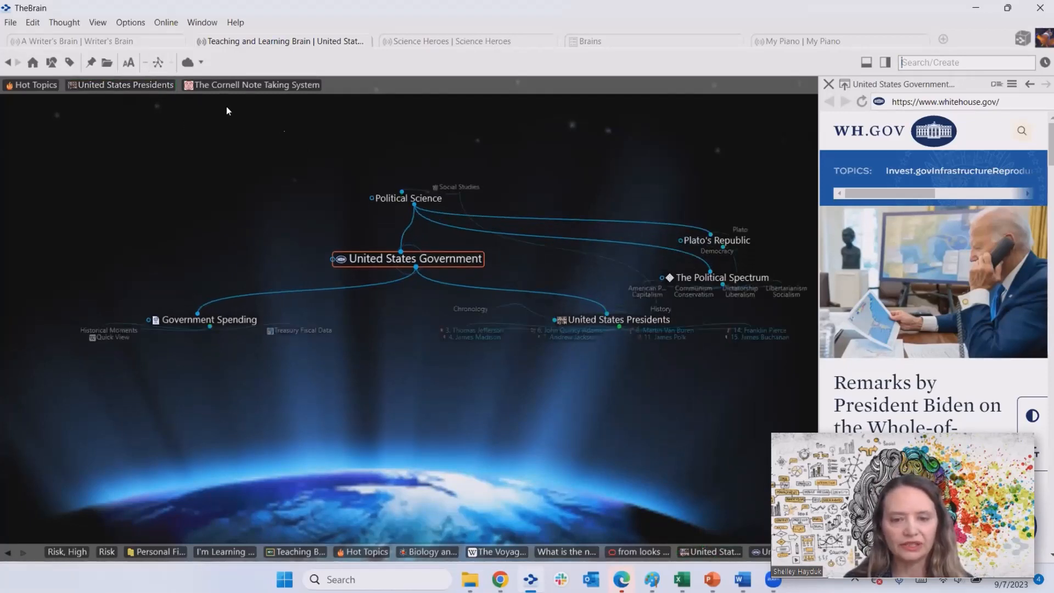
- Navigate through Political Science and United States Government back to United States Presidents
{"action": "left_click", "coordinate": [424, 197]}
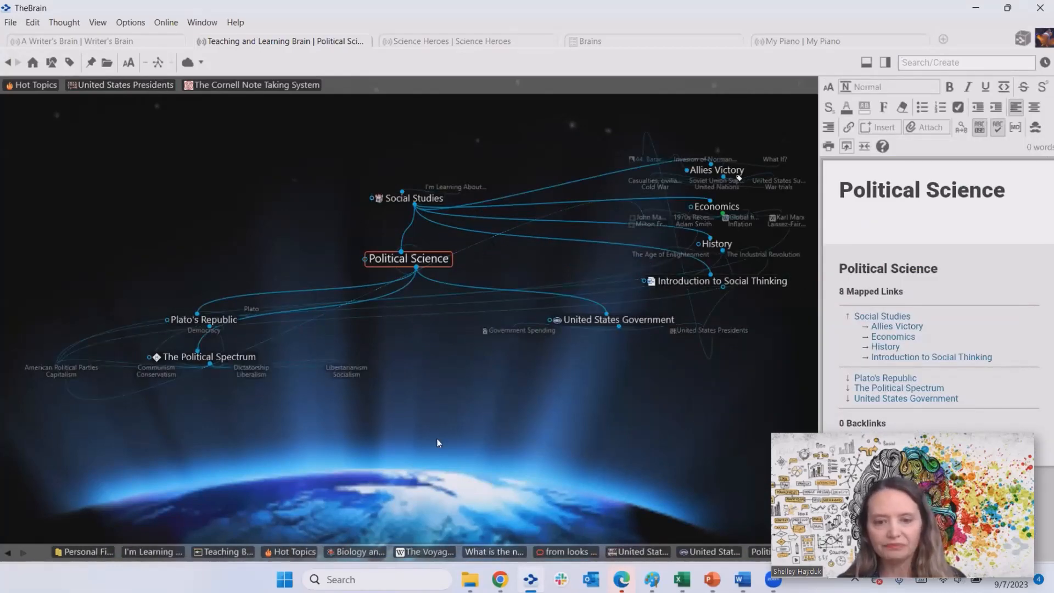
{"action": "left_click", "coordinate": [605, 320]}
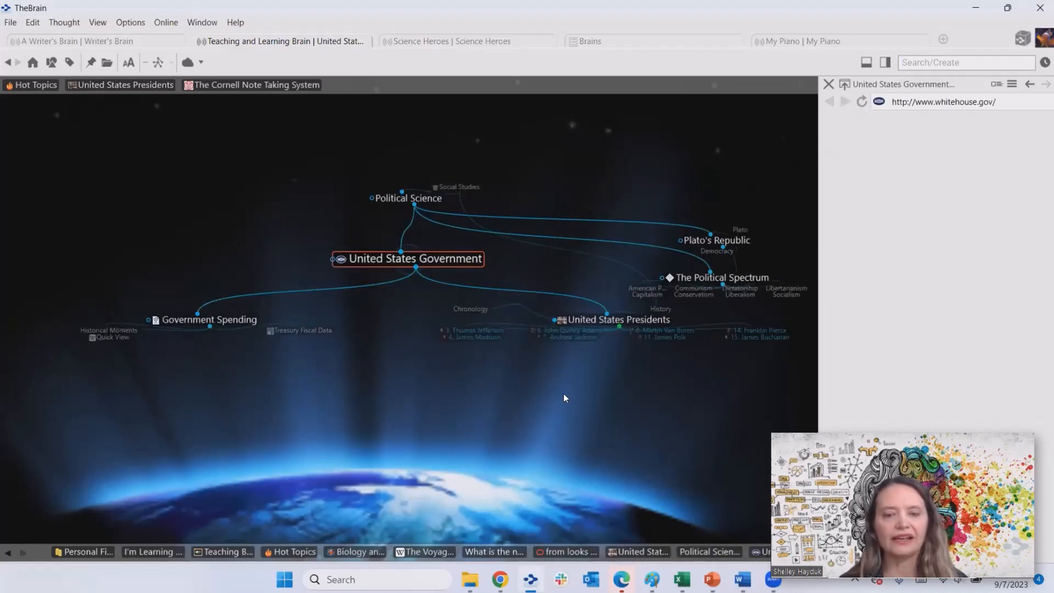
{"action": "left_click", "coordinate": [637, 323]}
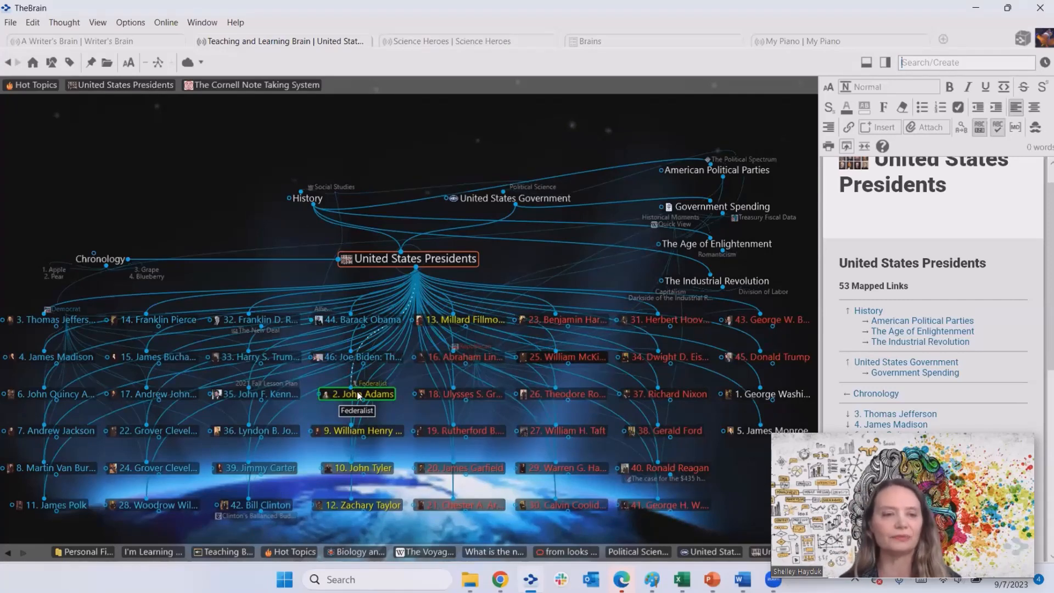
- Switch the presidents map to the columnar layout showing each full name
{"action": "left_click", "coordinate": [146, 63]}
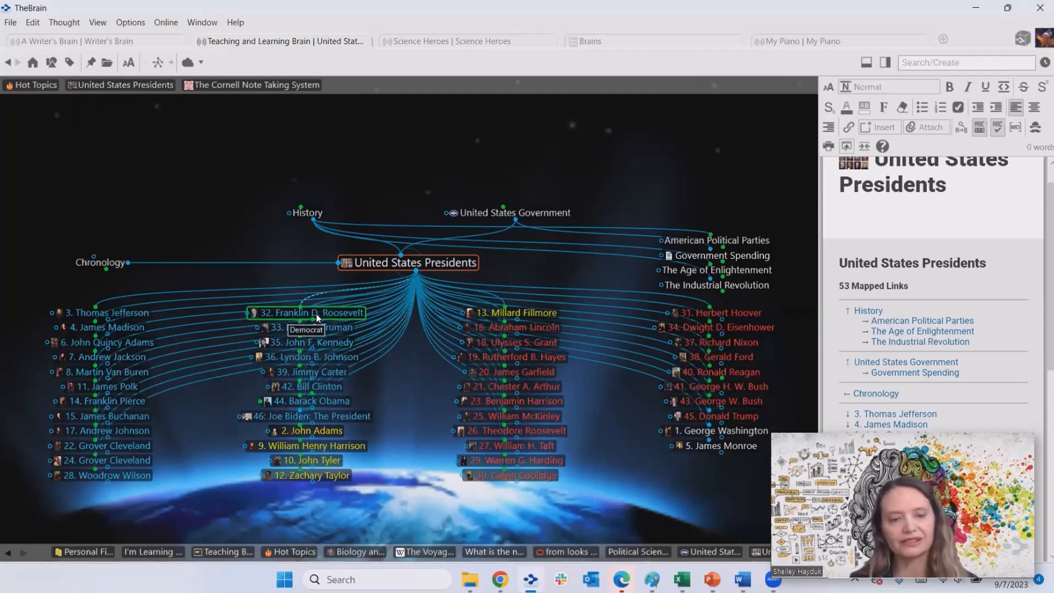
- Arrange the president thoughts by Name so they run from 1. George Washington to 46
{"action": "right_click", "coordinate": [238, 186]}
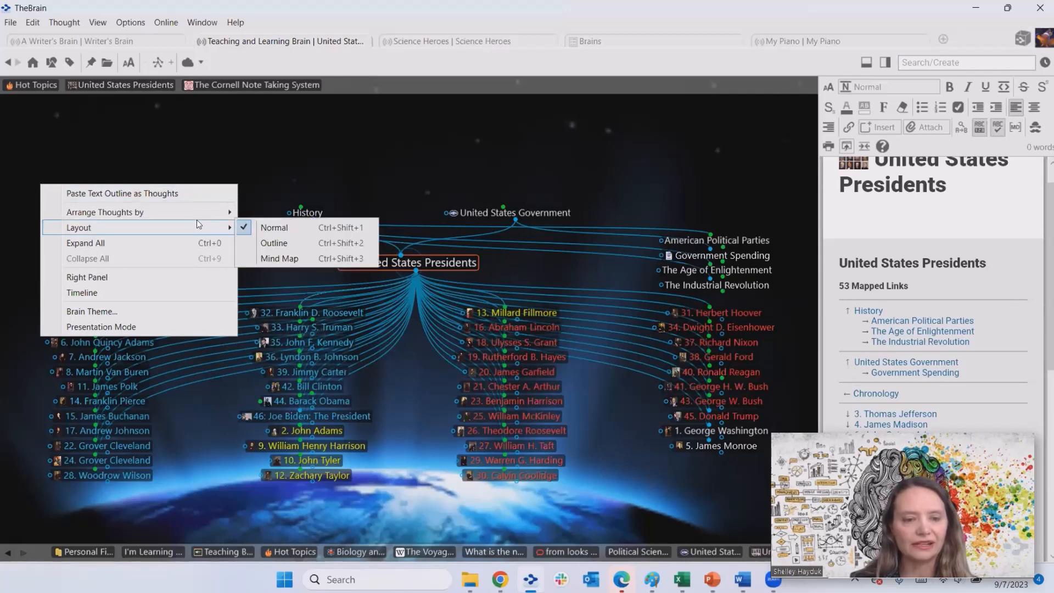
{"action": "mouse_move", "coordinate": [199, 214]}
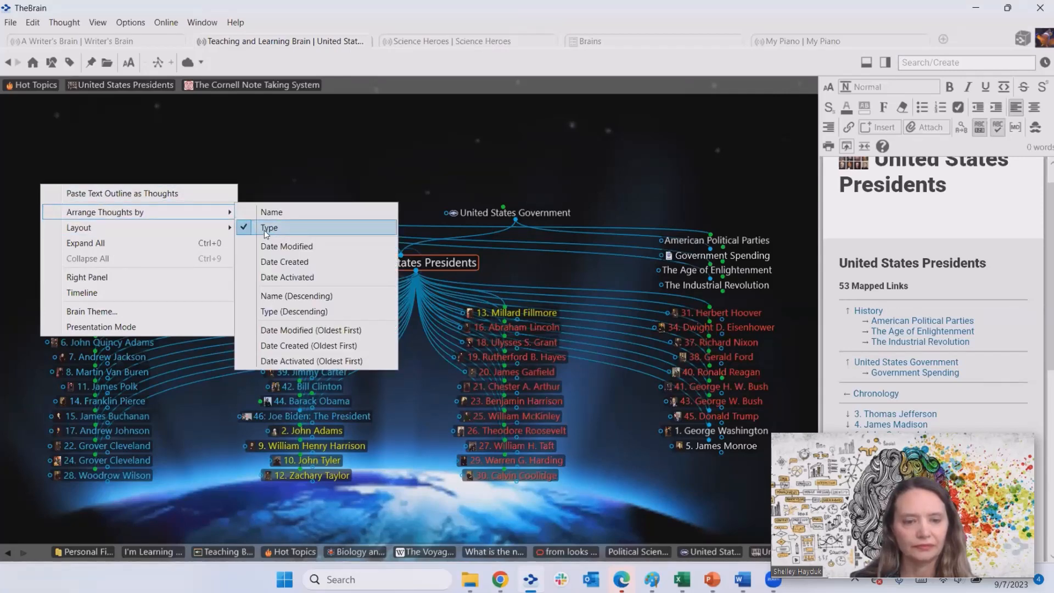
{"action": "left_click", "coordinate": [276, 212]}
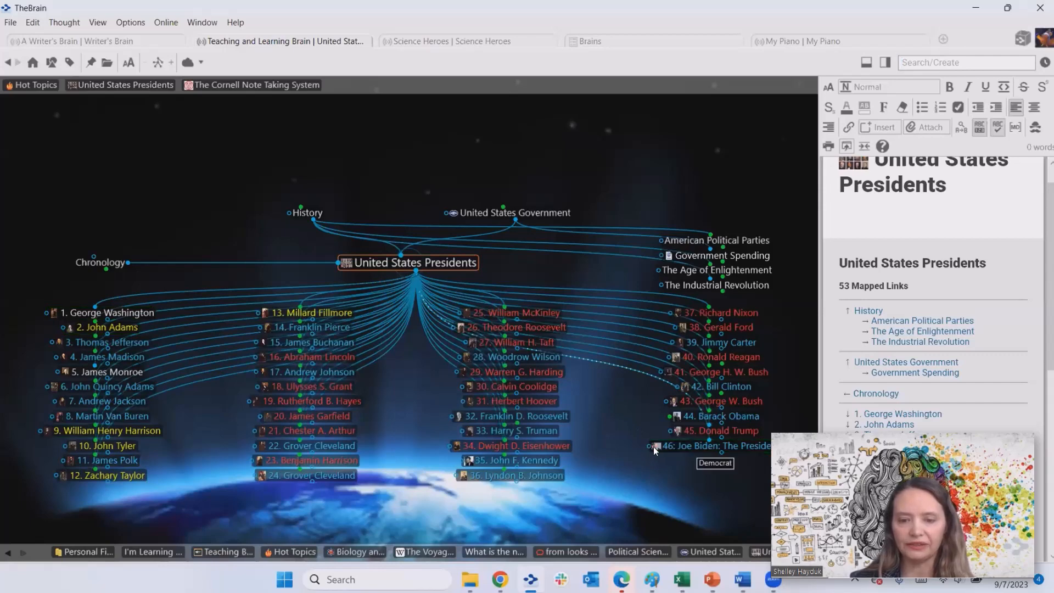
{"action": "mouse_move", "coordinate": [654, 447]}
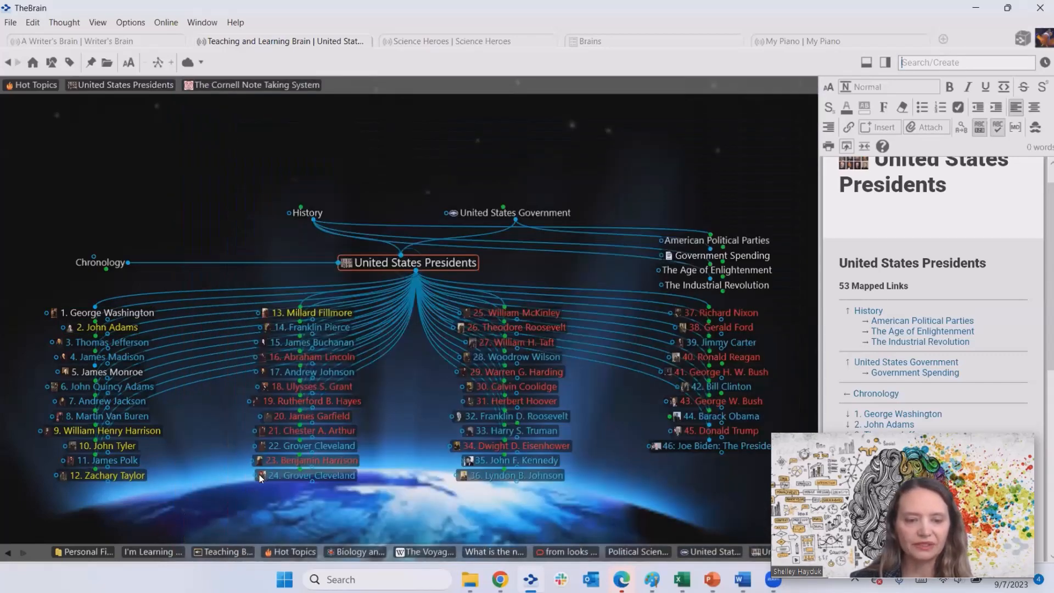
{"action": "mouse_move", "coordinate": [259, 475]}
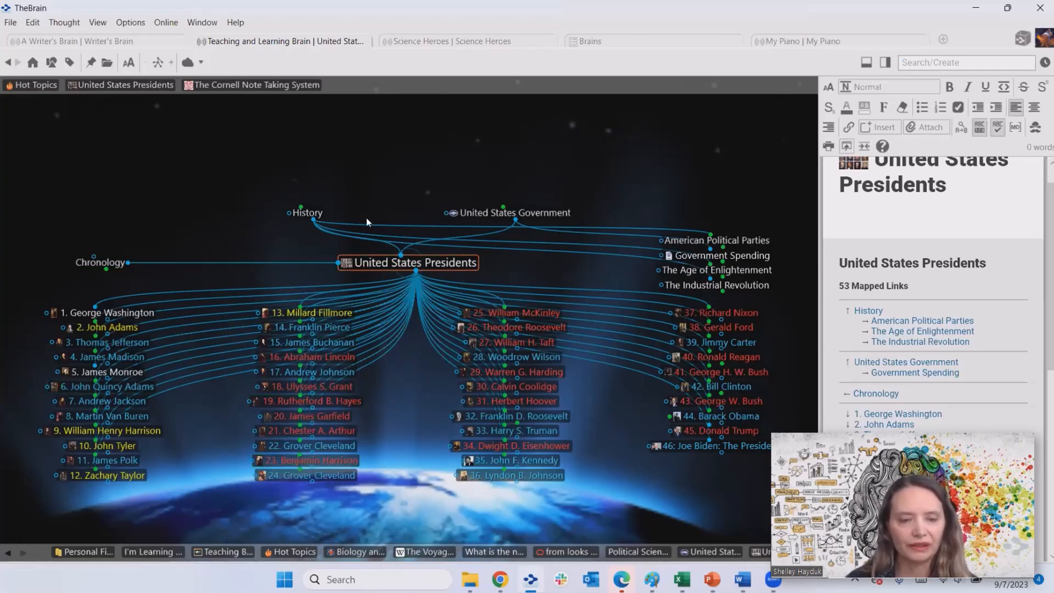
- Navigate via History and Social Studies to make Science the central thought
{"action": "left_click", "coordinate": [313, 214]}
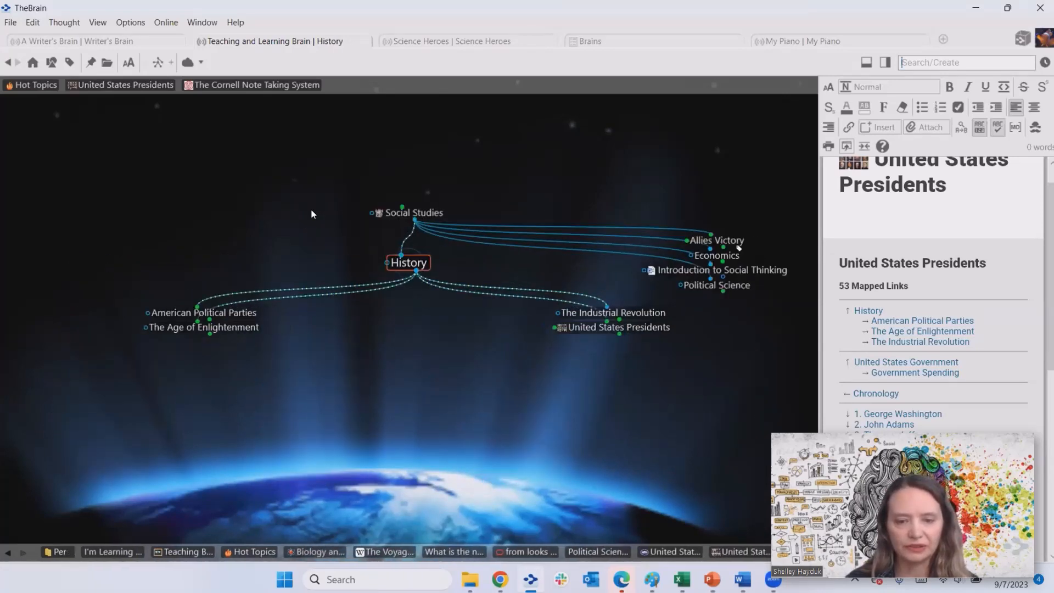
{"action": "left_click", "coordinate": [415, 215]}
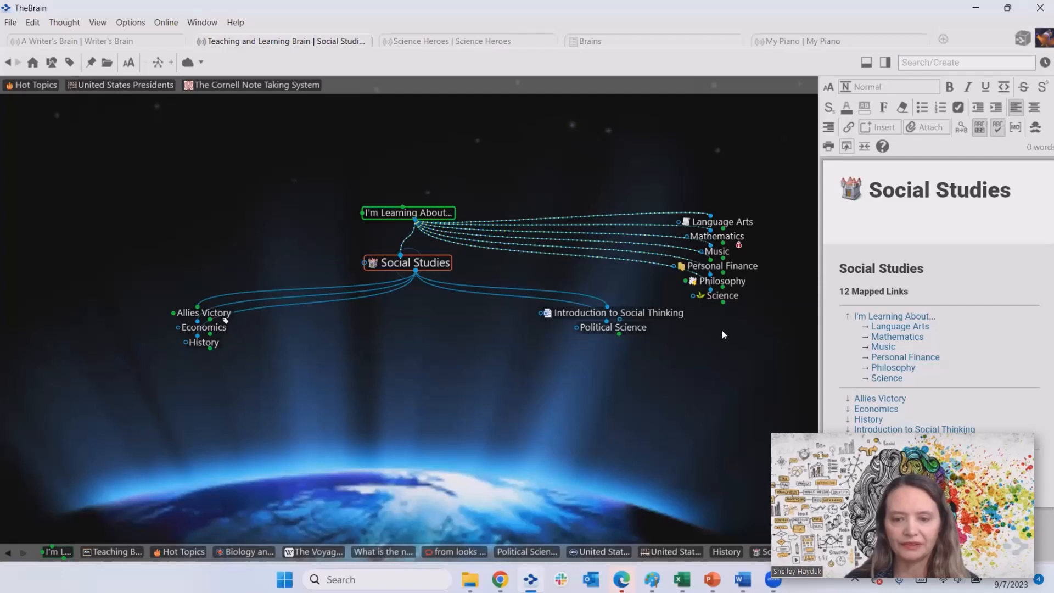
{"action": "left_click", "coordinate": [723, 297]}
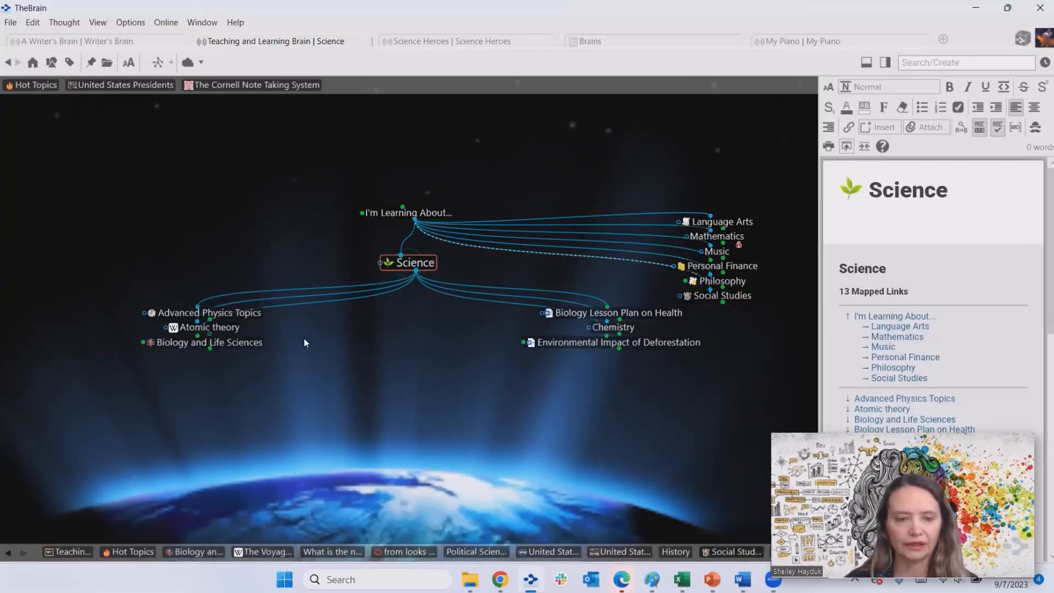
- Drill down Biology and Life Sciences, Living Things, Animalia and Chordata to Mammalia (mammals)
{"action": "left_click", "coordinate": [252, 344]}
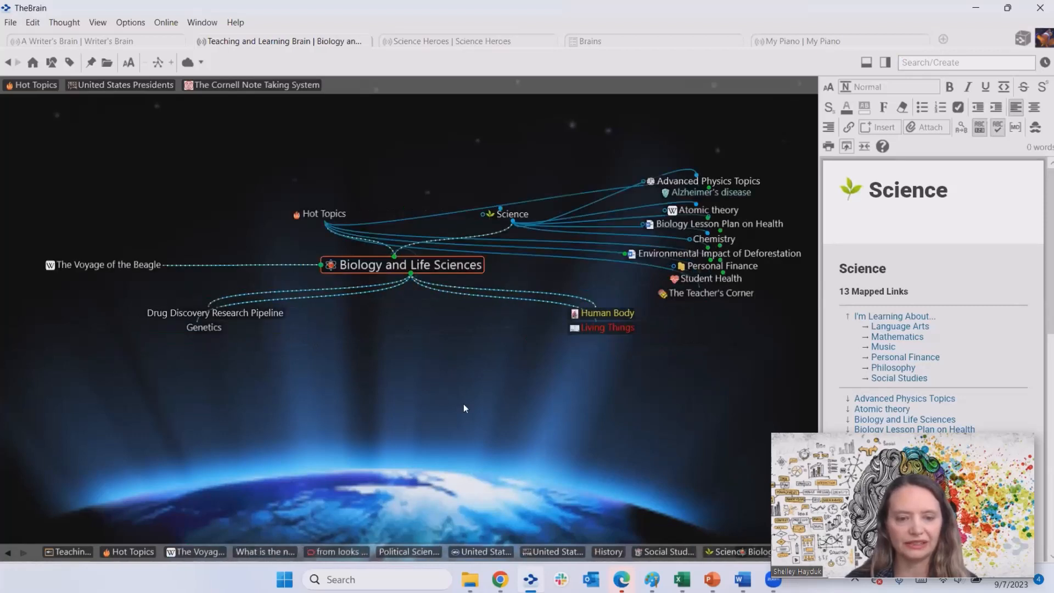
{"action": "left_click", "coordinate": [628, 327]}
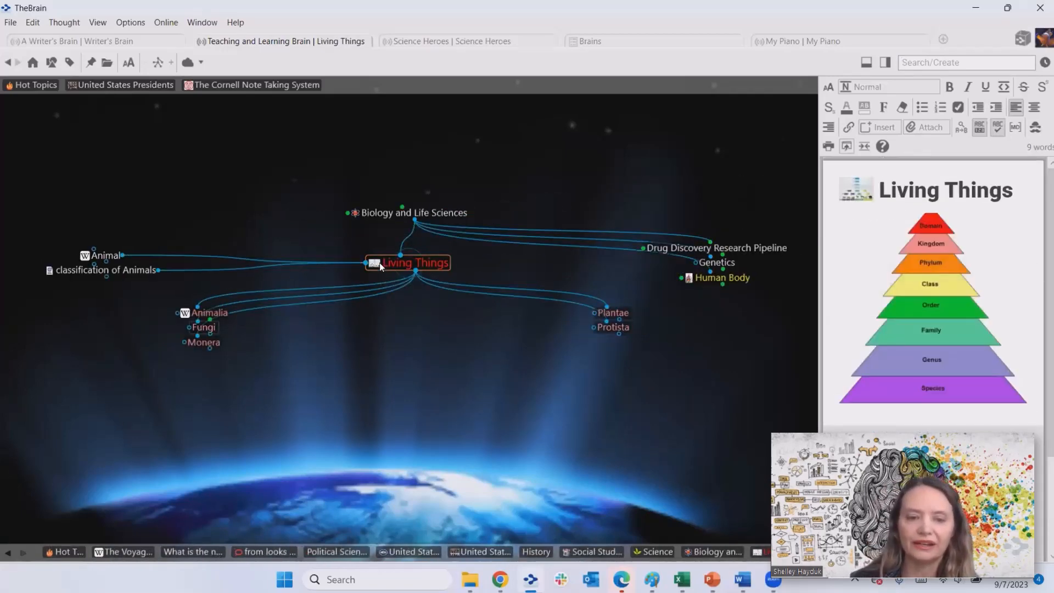
{"action": "mouse_move", "coordinate": [373, 262]}
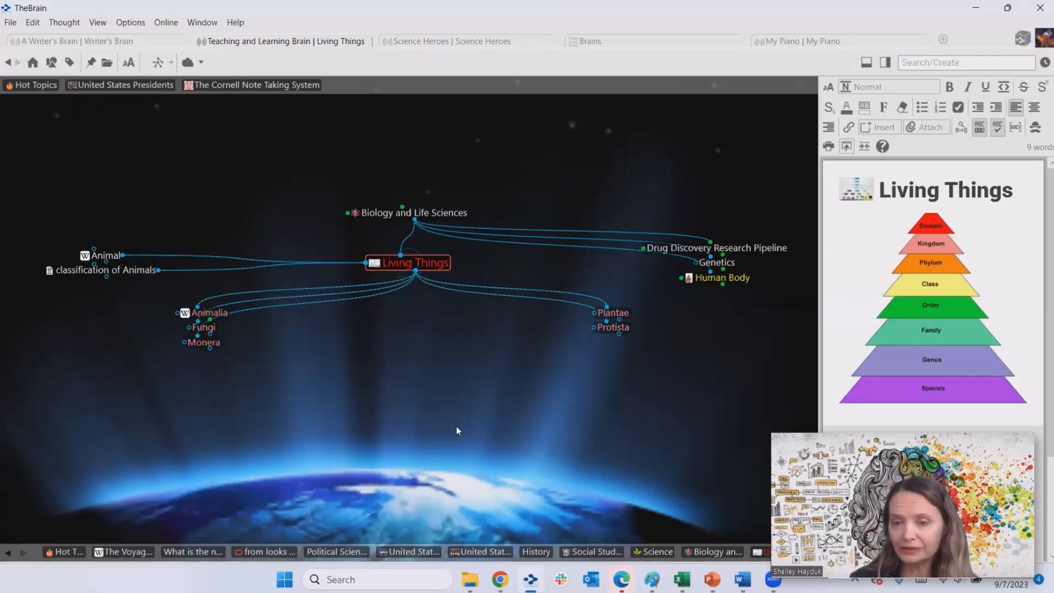
{"action": "left_click", "coordinate": [215, 315]}
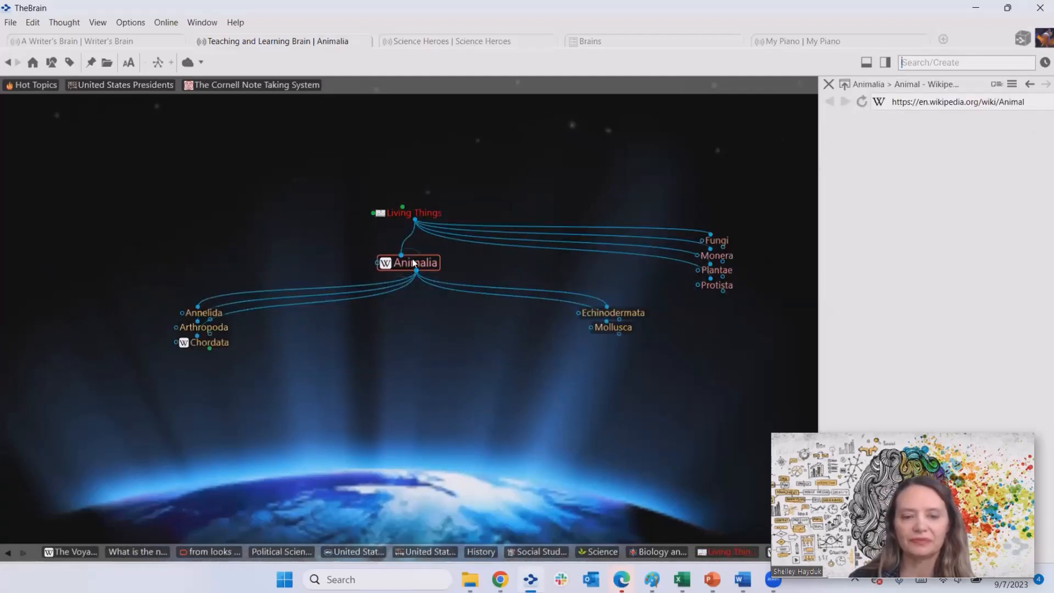
{"action": "left_click", "coordinate": [226, 344]}
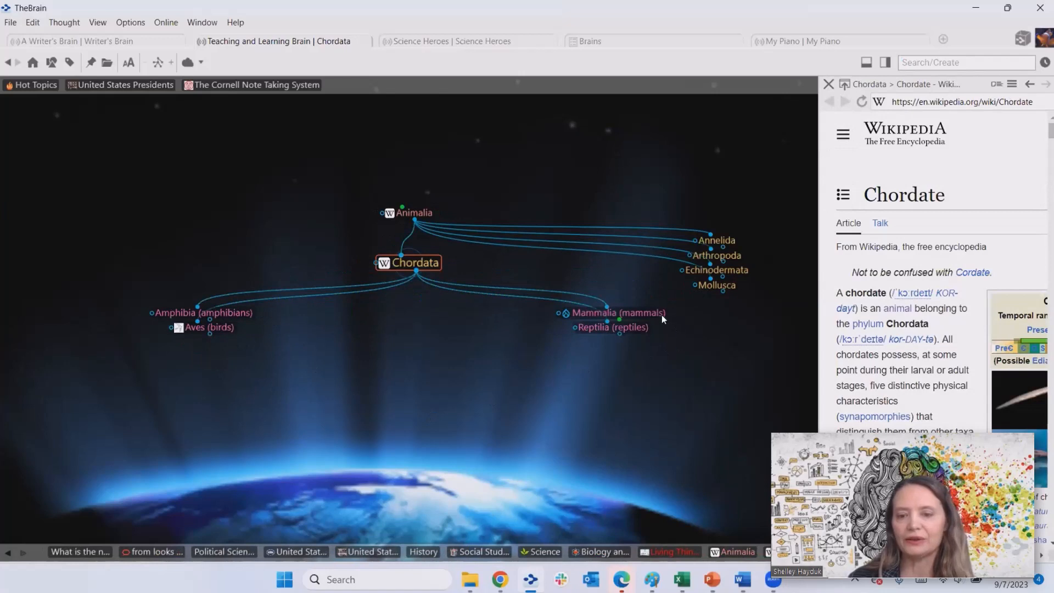
{"action": "left_click", "coordinate": [631, 315]}
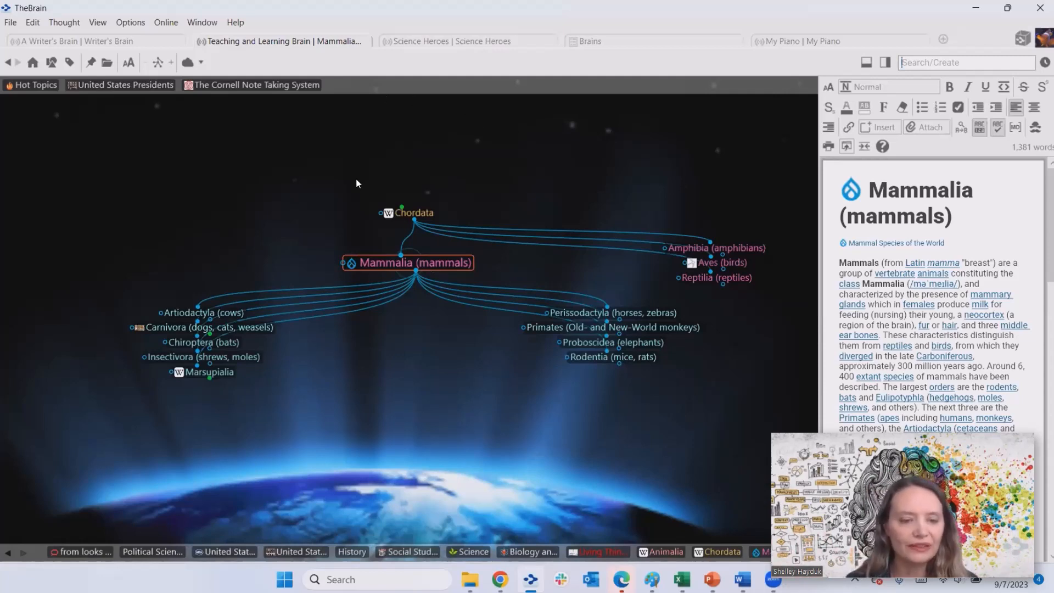
- Open Carnivora (dogs, cats, weasels), then Felidae (cats) to show its genera
{"action": "left_click", "coordinate": [246, 324]}
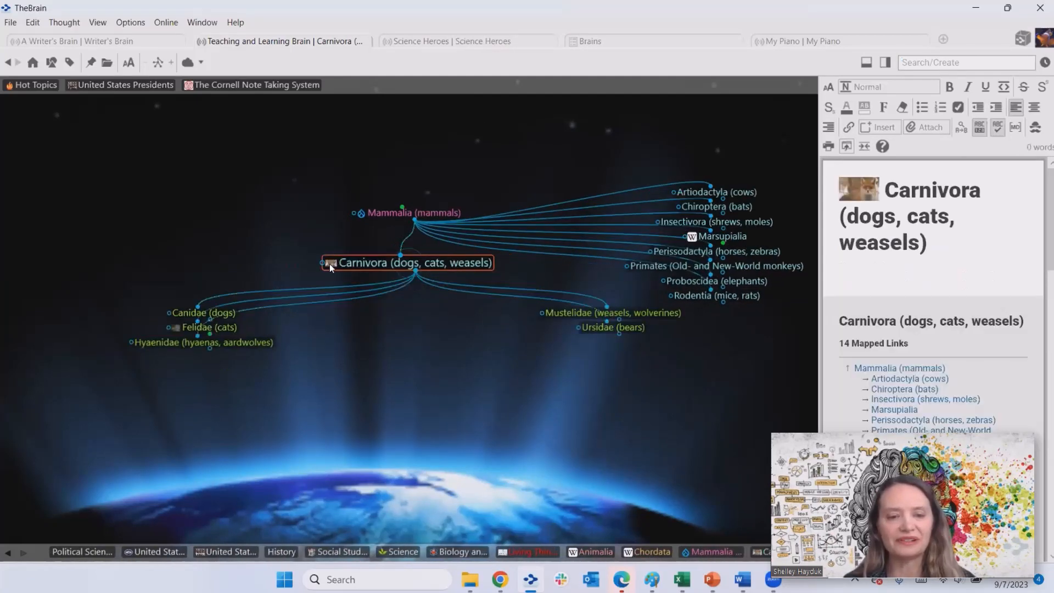
{"action": "mouse_move", "coordinate": [330, 263]}
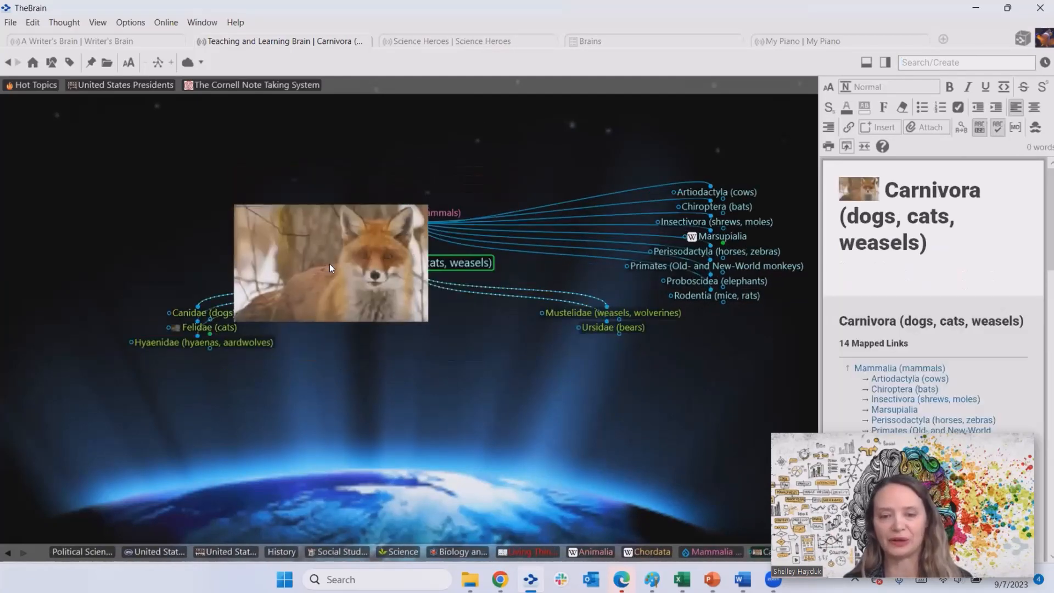
{"action": "left_click", "coordinate": [212, 325]}
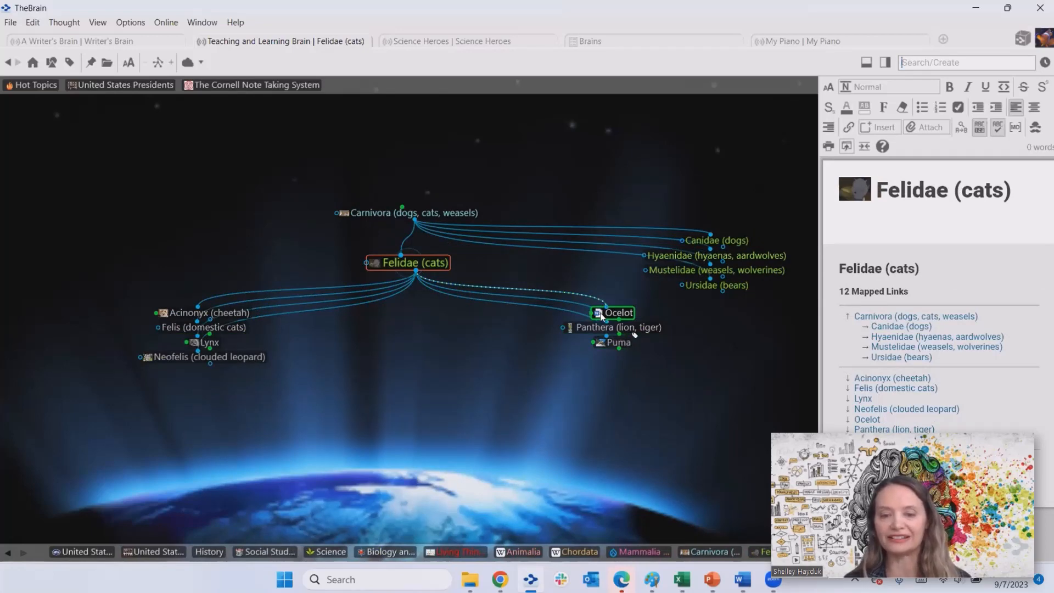
{"action": "mouse_move", "coordinate": [603, 316]}
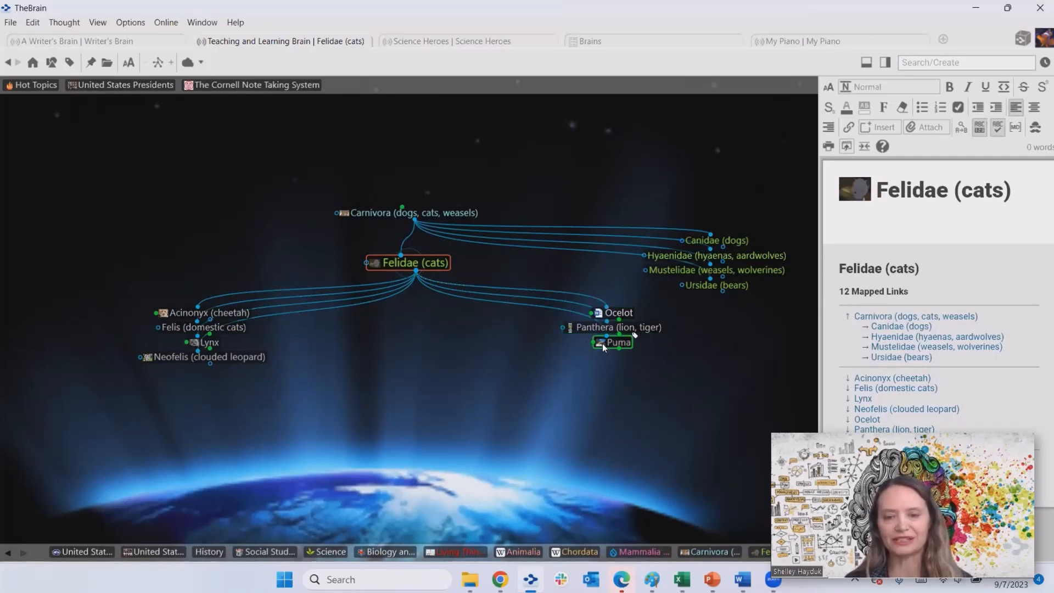
{"action": "mouse_move", "coordinate": [602, 343]}
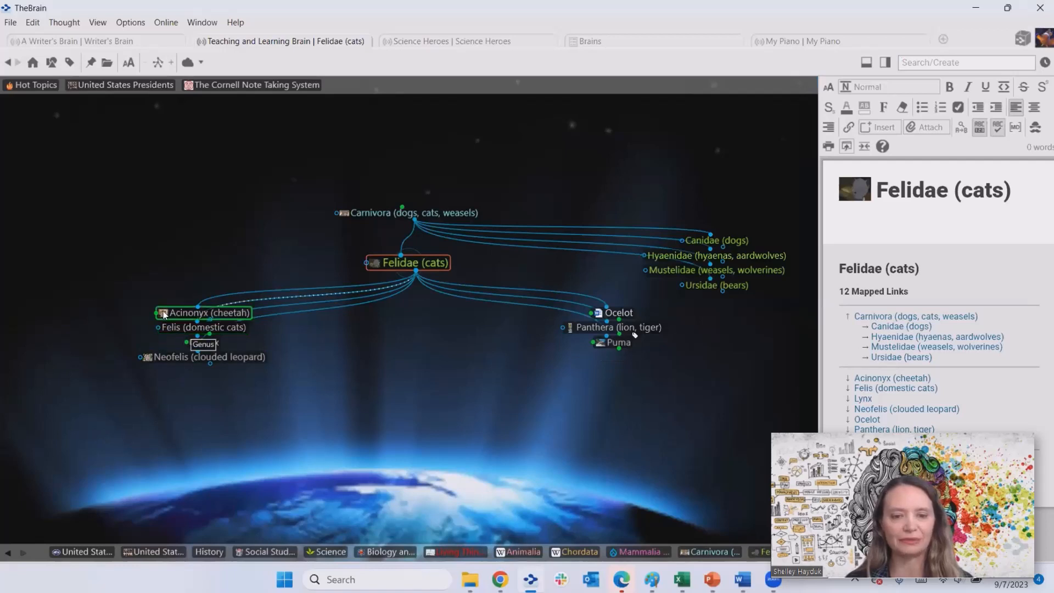
{"action": "mouse_move", "coordinate": [163, 313]}
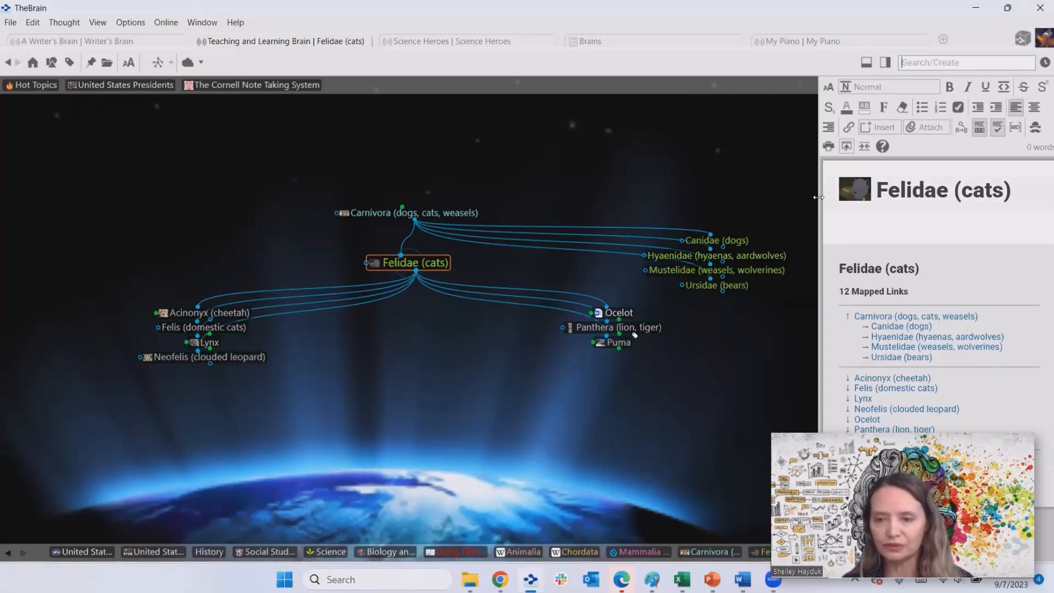
- Look over the Felidae (cats) notes, name and actions unchanged, then restore the window down
{"action": "left_click", "coordinate": [942, 217]}
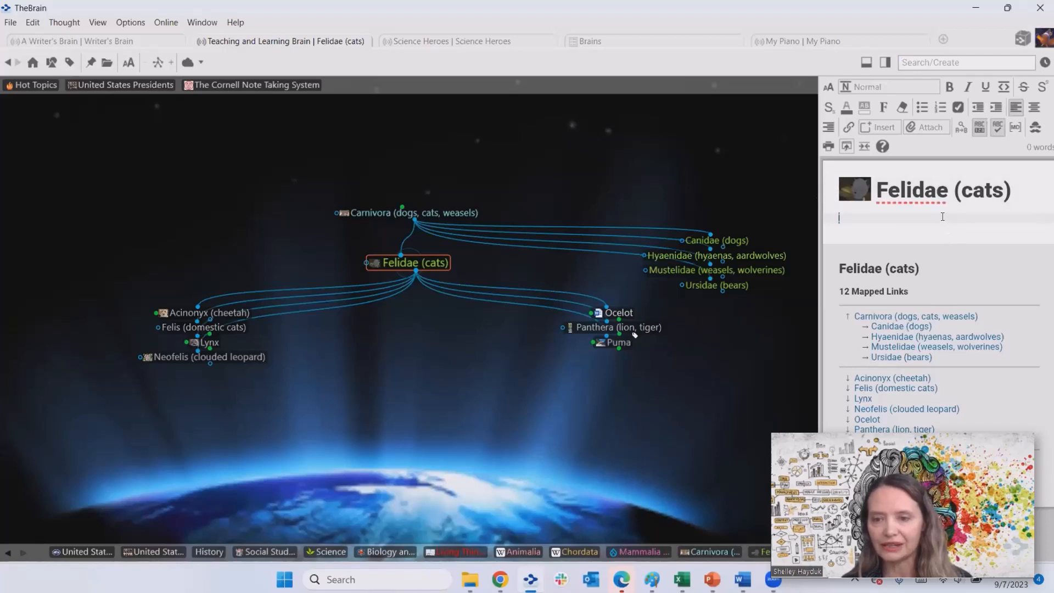
{"action": "left_click", "coordinate": [436, 264]}
{"action": "left_click", "coordinate": [451, 366]}
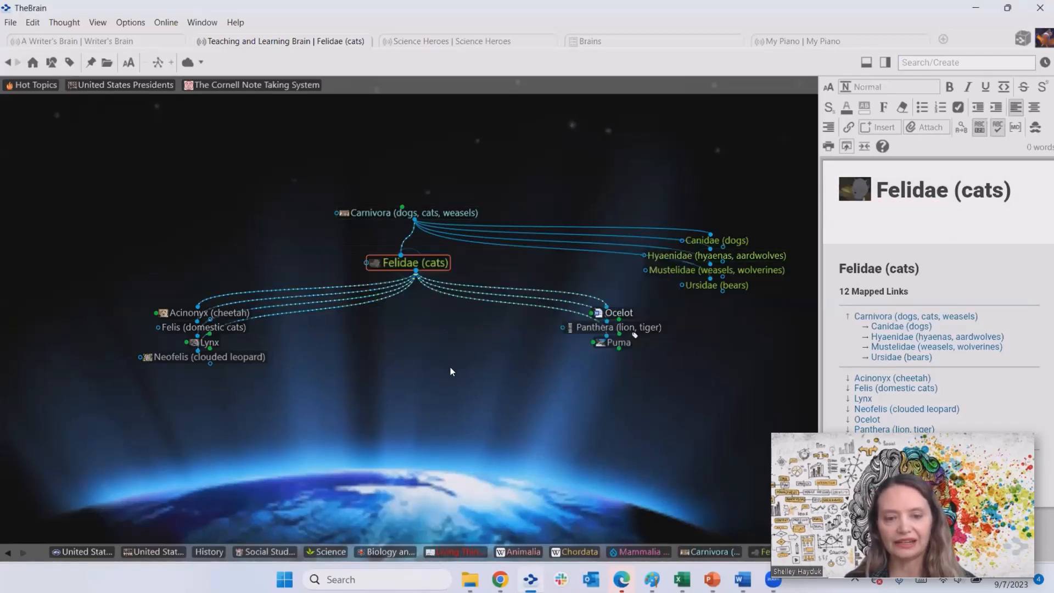
{"action": "right_click", "coordinate": [433, 263]}
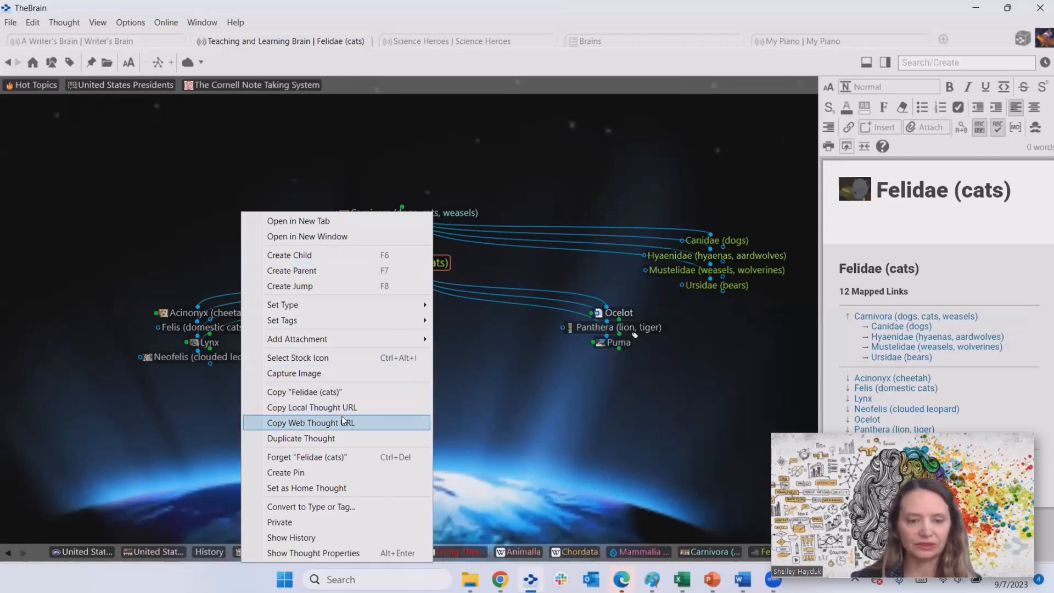
{"action": "left_click", "coordinate": [654, 431]}
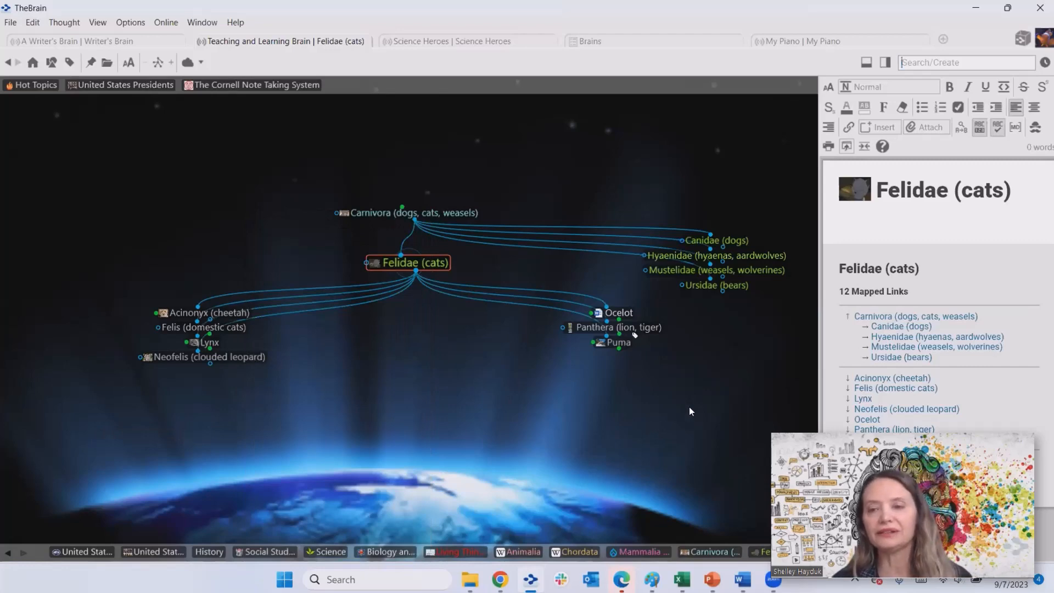
{"action": "left_click", "coordinate": [1008, 7]}
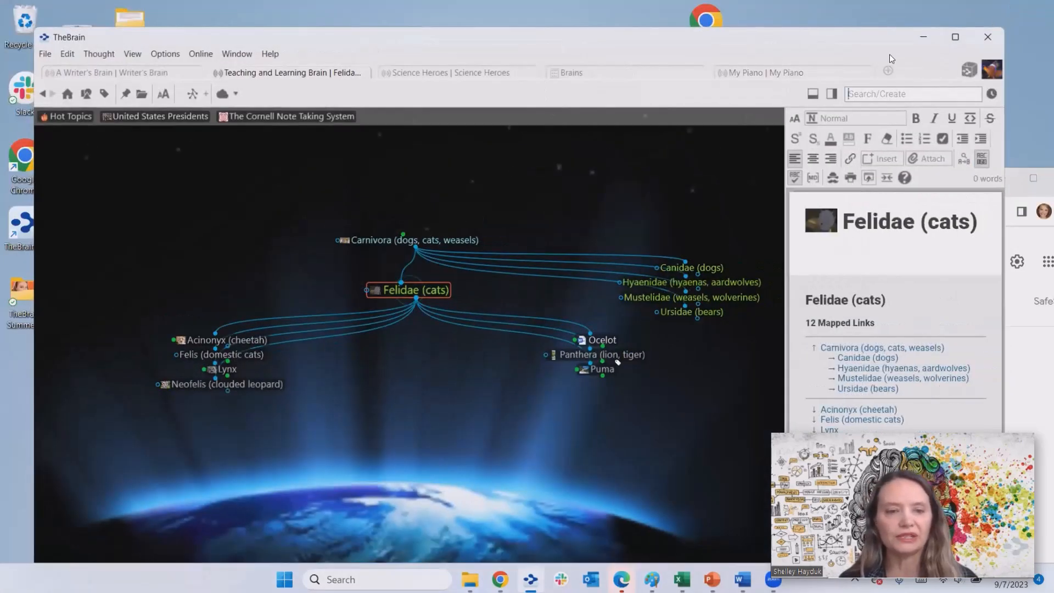
- Switch to A Writer's Brain, focus My Writing Projects, and move the window aside
{"action": "left_click", "coordinate": [152, 73]}
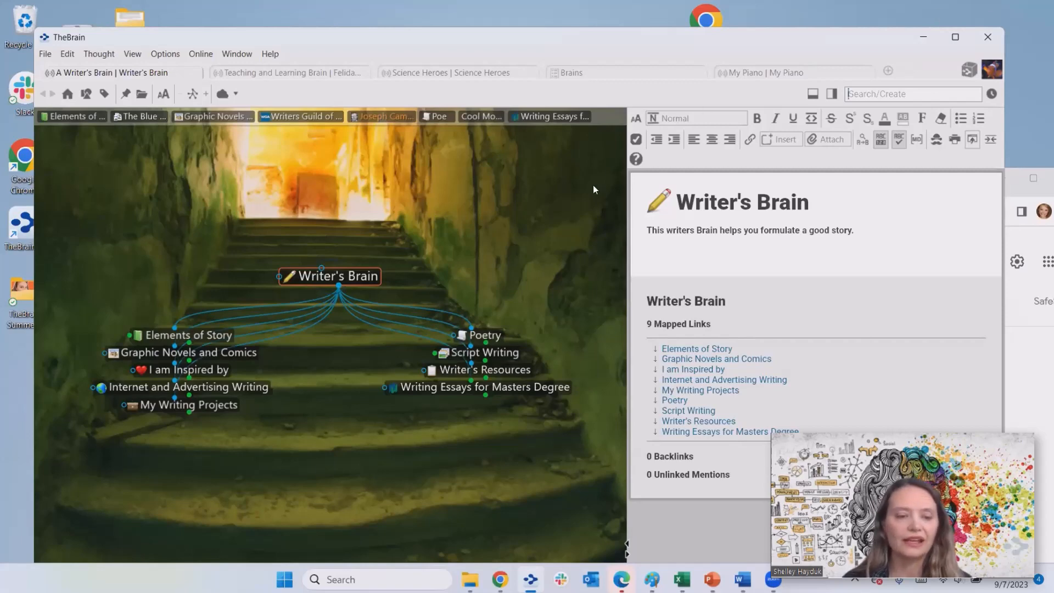
{"action": "left_click", "coordinate": [232, 407]}
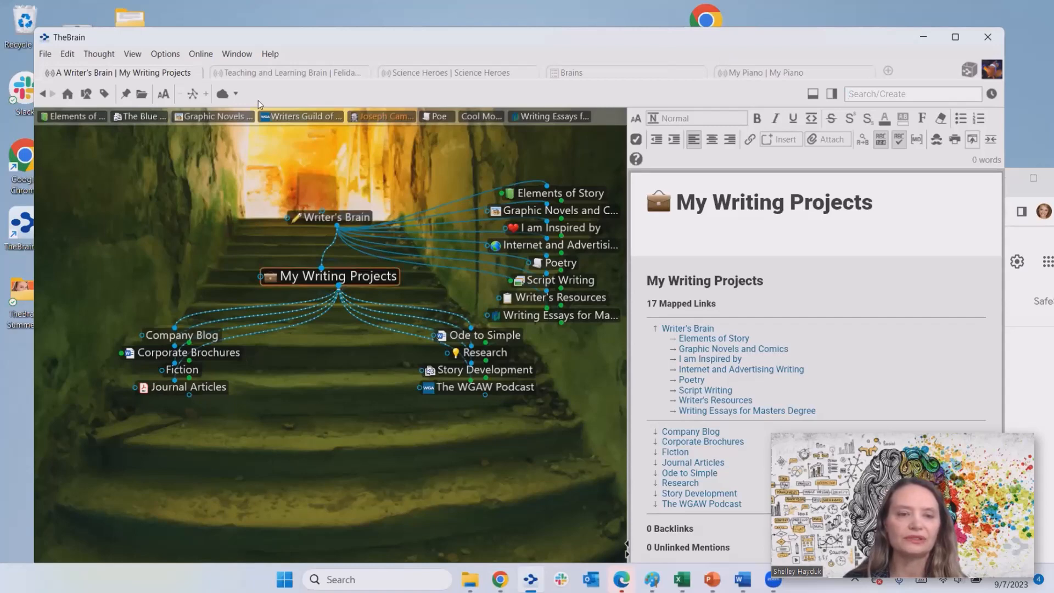
{"action": "left_click_drag", "start_coordinate": [618, 46], "coordinate": [688, 64]}
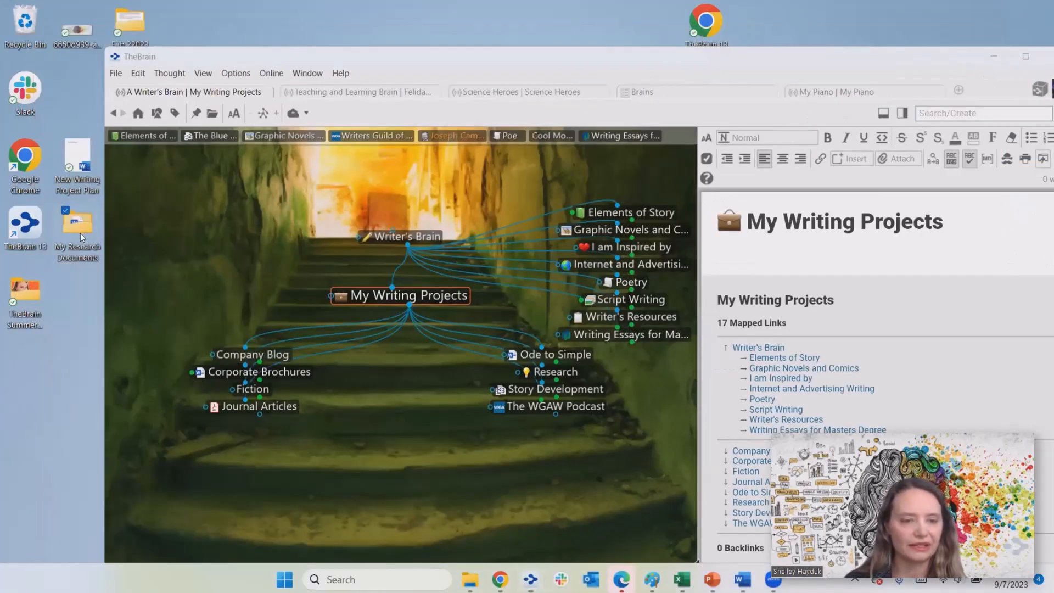
- Open My Research Documents beside TheBrain; dragging in Product Brochure Outline twice fails with access errors
{"action": "double_click", "coordinate": [81, 233]}
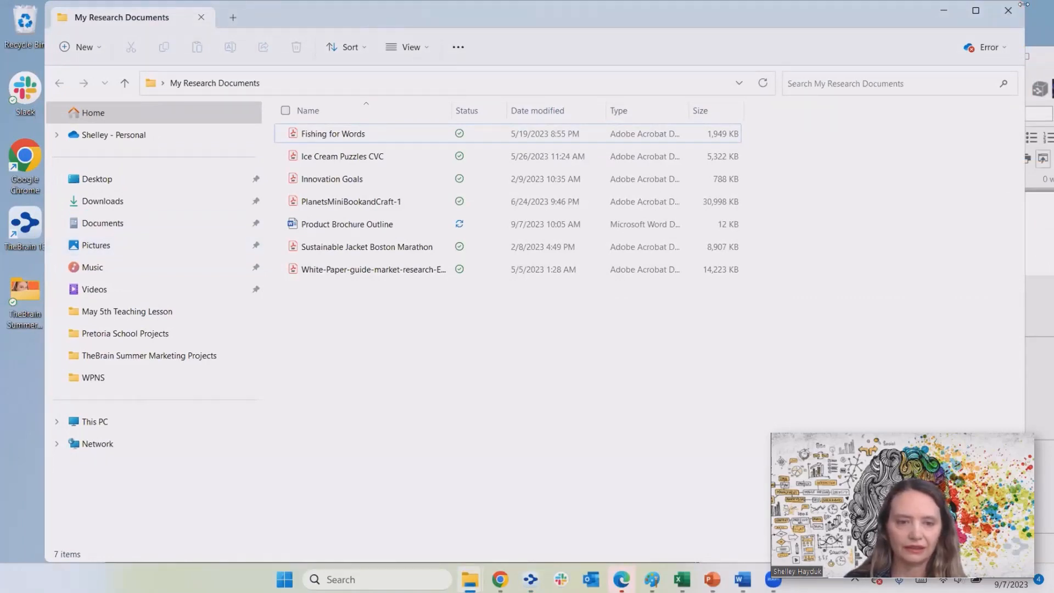
{"action": "left_click_drag", "start_coordinate": [1024, 4], "coordinate": [586, 4]}
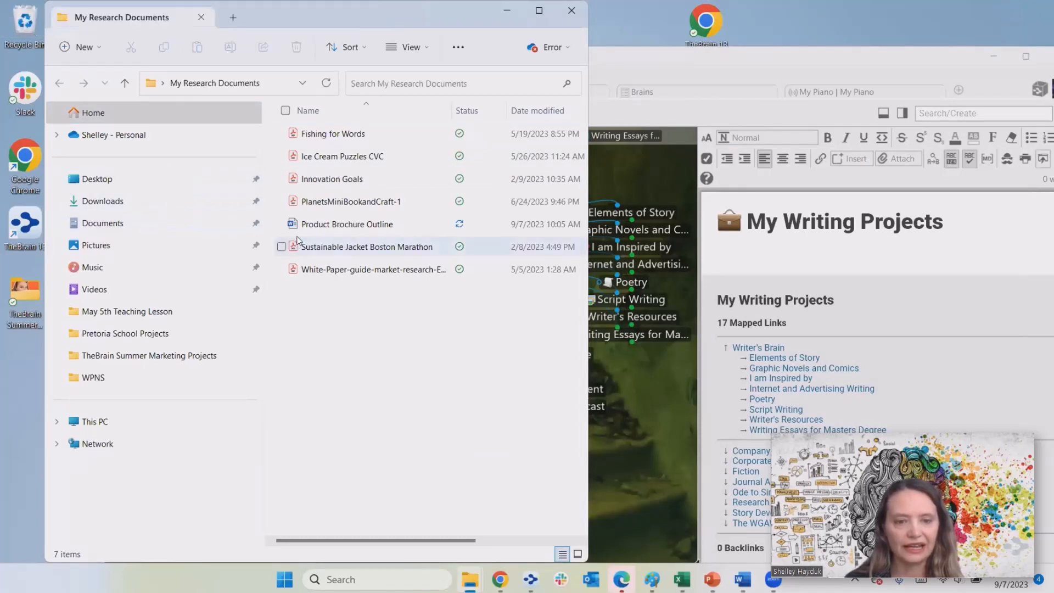
{"action": "left_click_drag", "start_coordinate": [308, 225], "coordinate": [624, 469]}
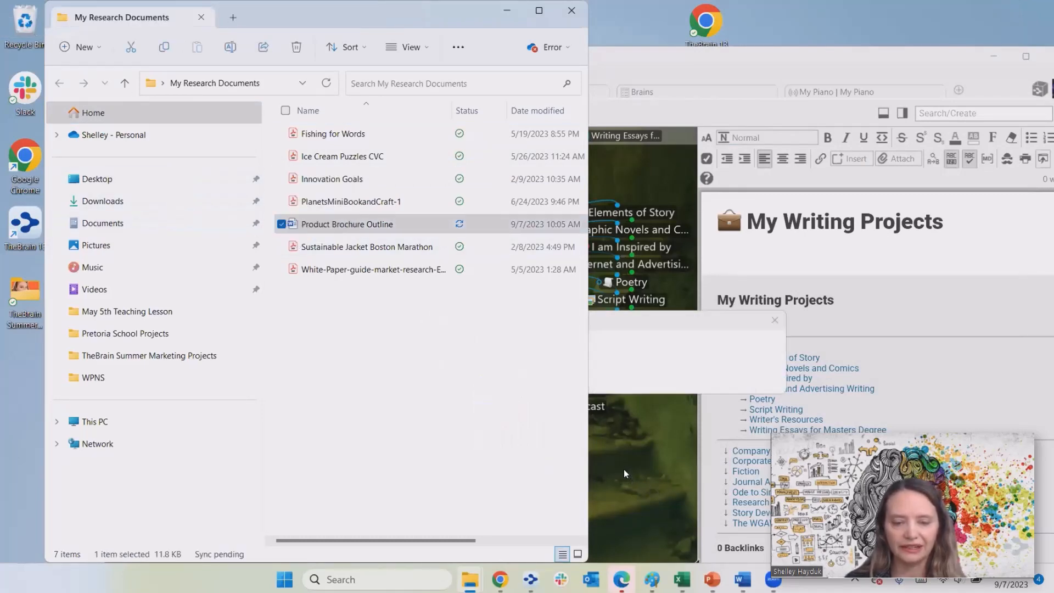
{"action": "left_click", "coordinate": [752, 377]}
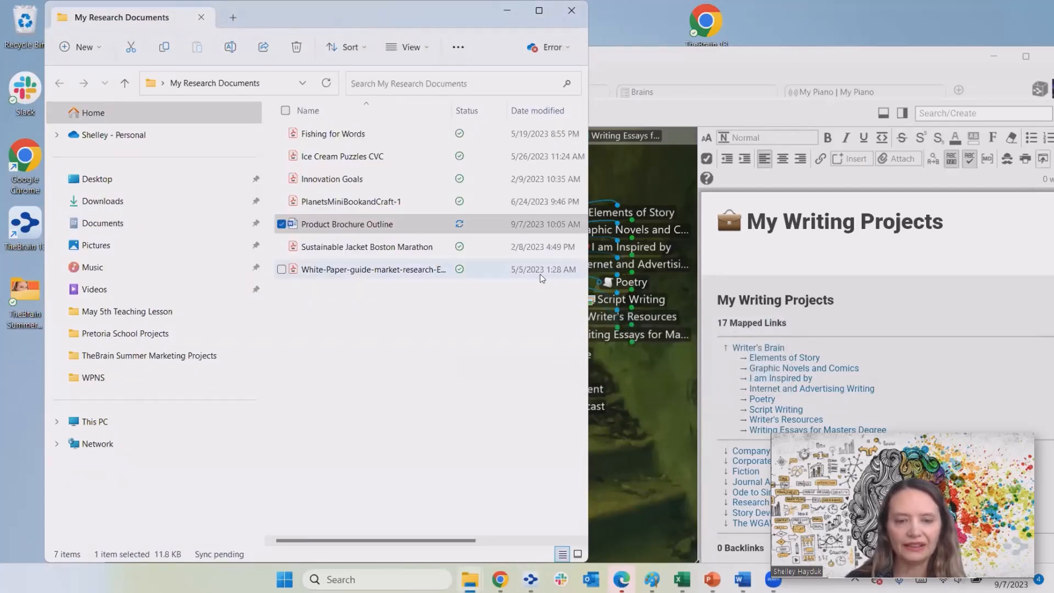
{"action": "left_click_drag", "start_coordinate": [288, 227], "coordinate": [605, 434]}
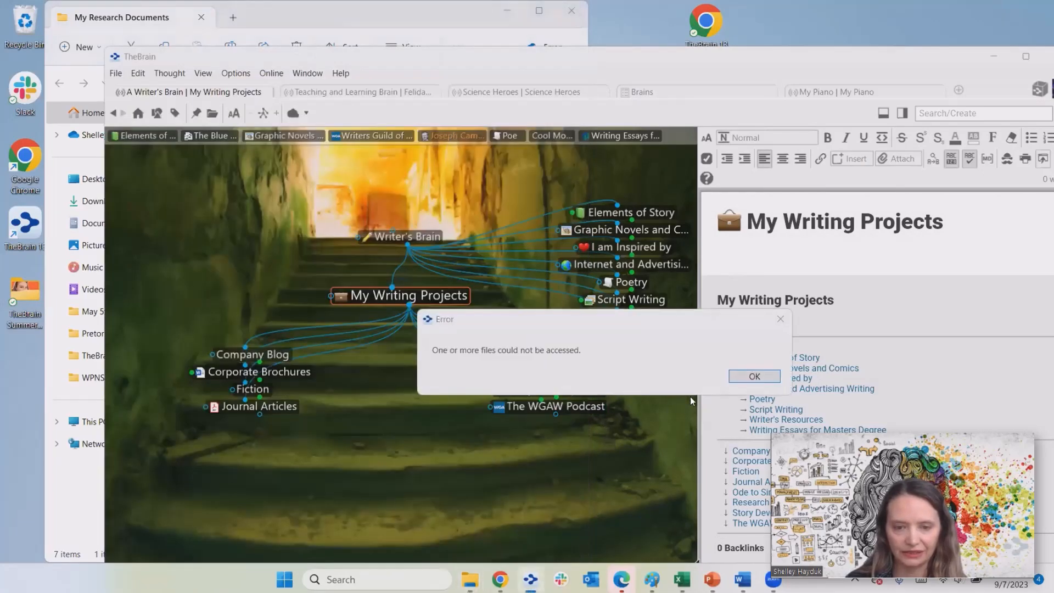
{"action": "left_click", "coordinate": [751, 374]}
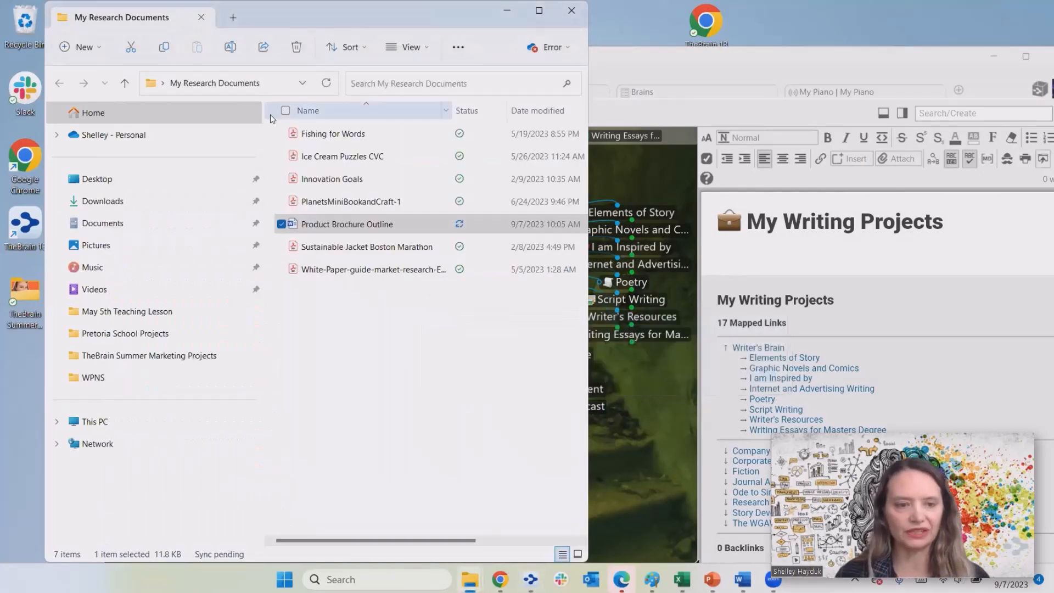
{"action": "left_click", "coordinate": [730, 66]}
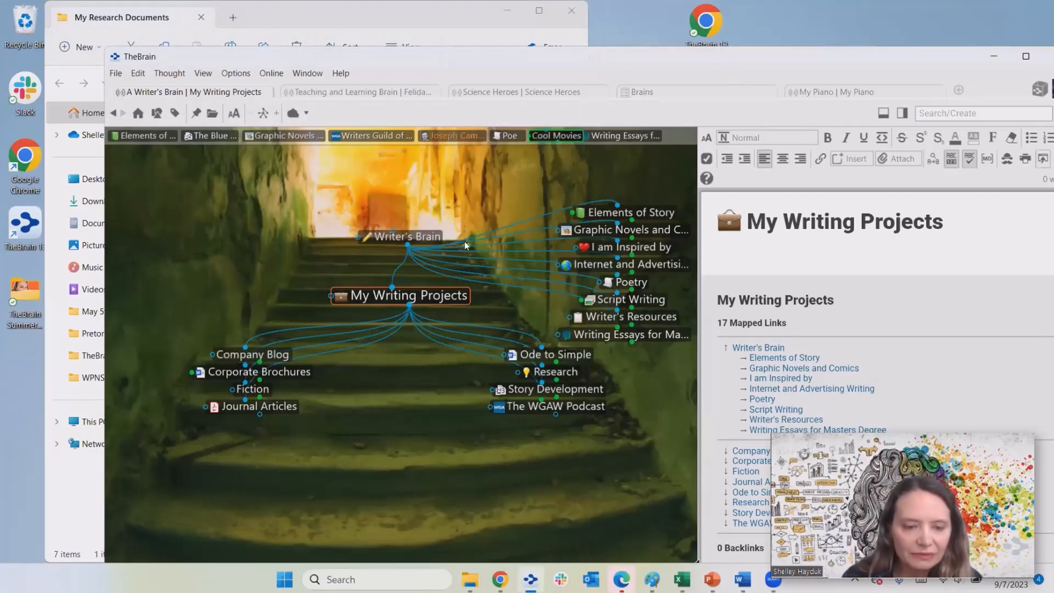
- Open the Corporate Brochures .docx in Word, view Journal Articles, then return to My Writing Projects
{"action": "left_click", "coordinate": [289, 372]}
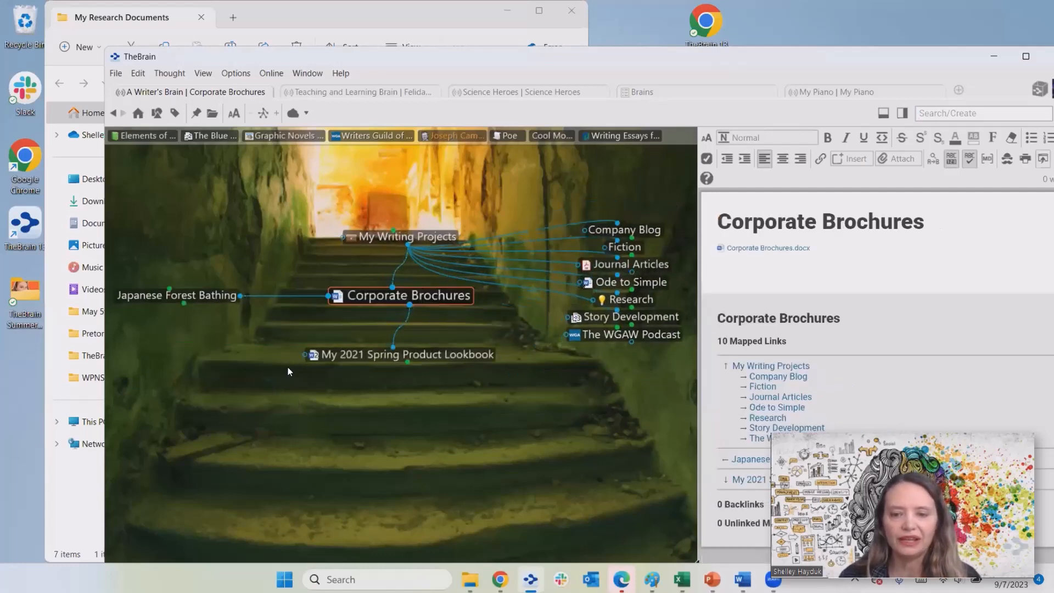
{"action": "left_click", "coordinate": [721, 252]}
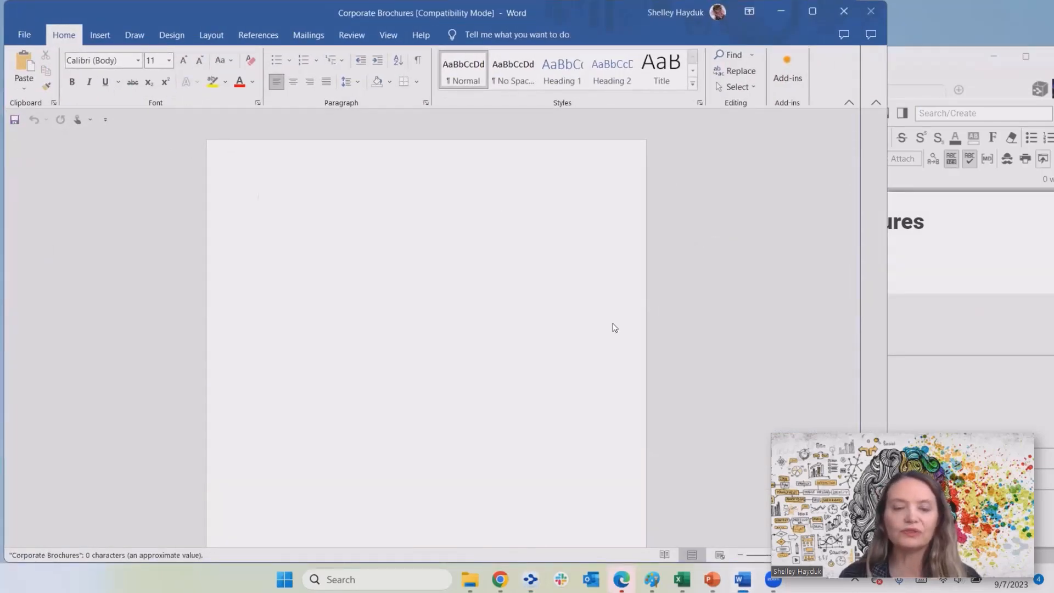
{"action": "key", "text": "alt+Tab"}
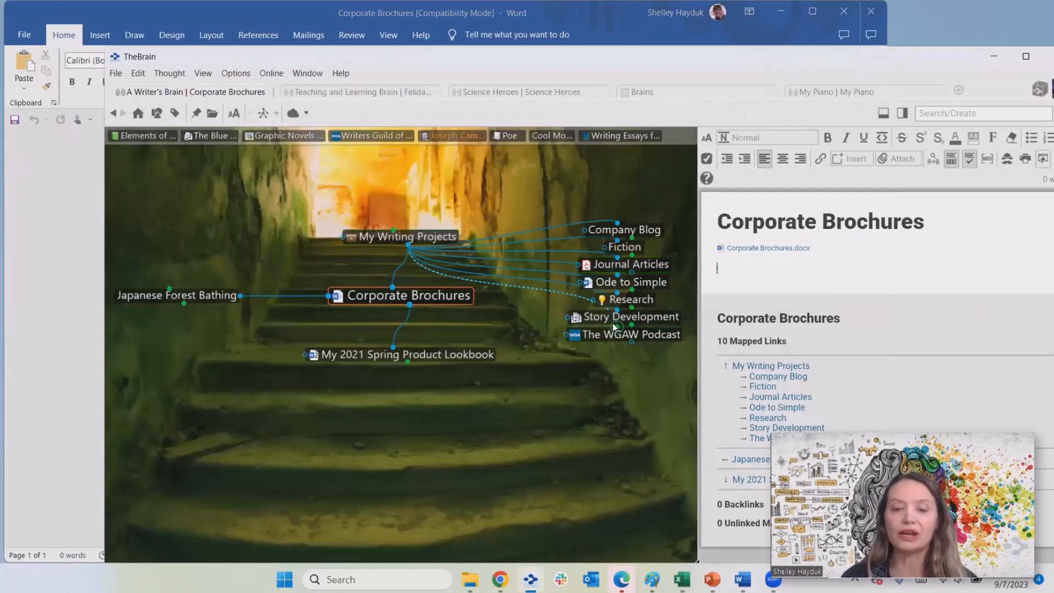
{"action": "left_click", "coordinate": [626, 264]}
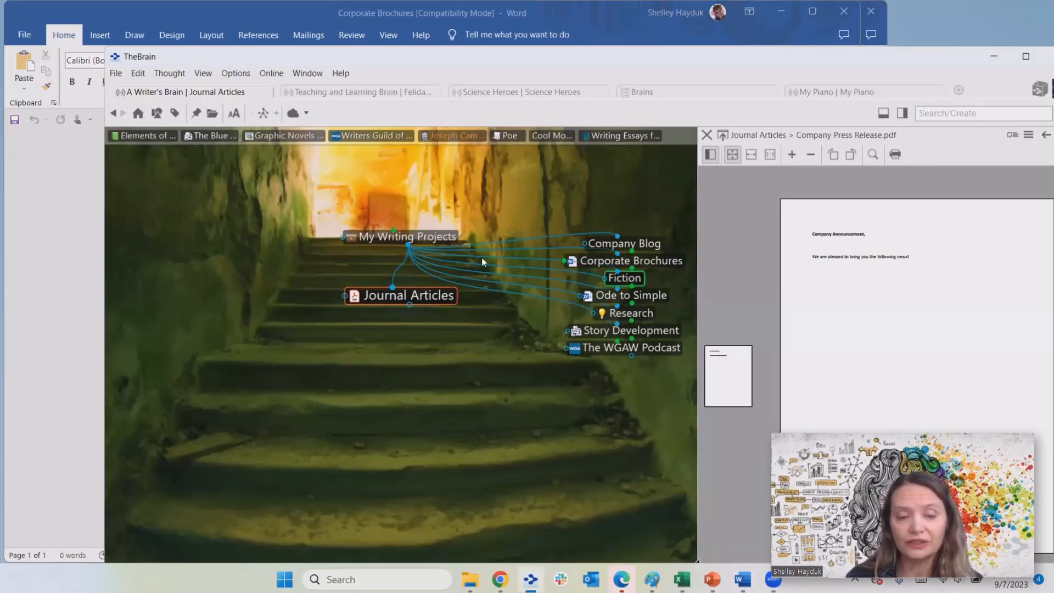
{"action": "left_click", "coordinate": [446, 237]}
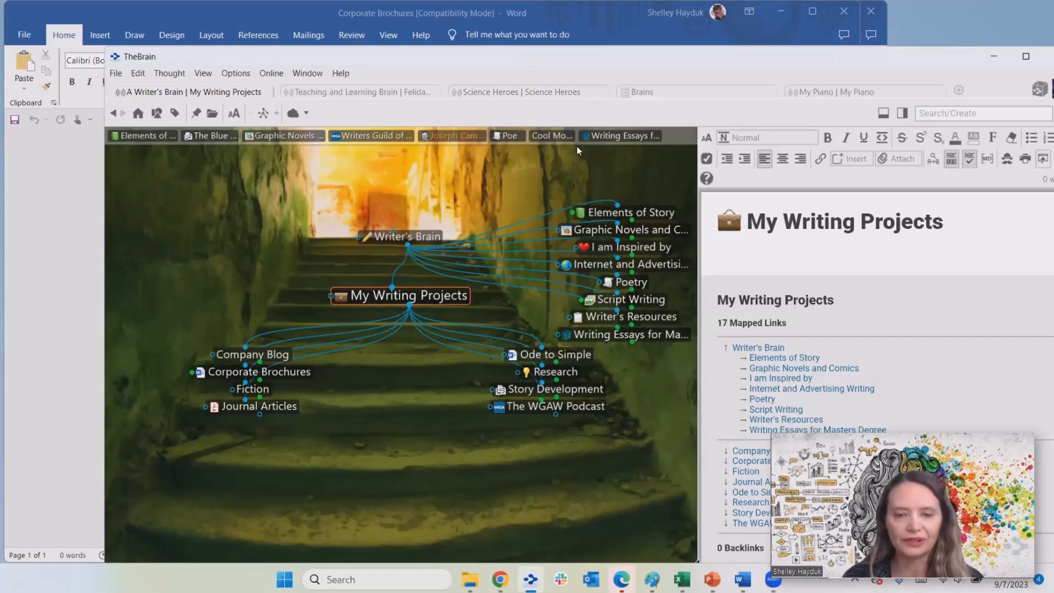
- Load app.thebrain.com in a new Chrome tab and log in to the web account
{"action": "left_click", "coordinate": [500, 581]}
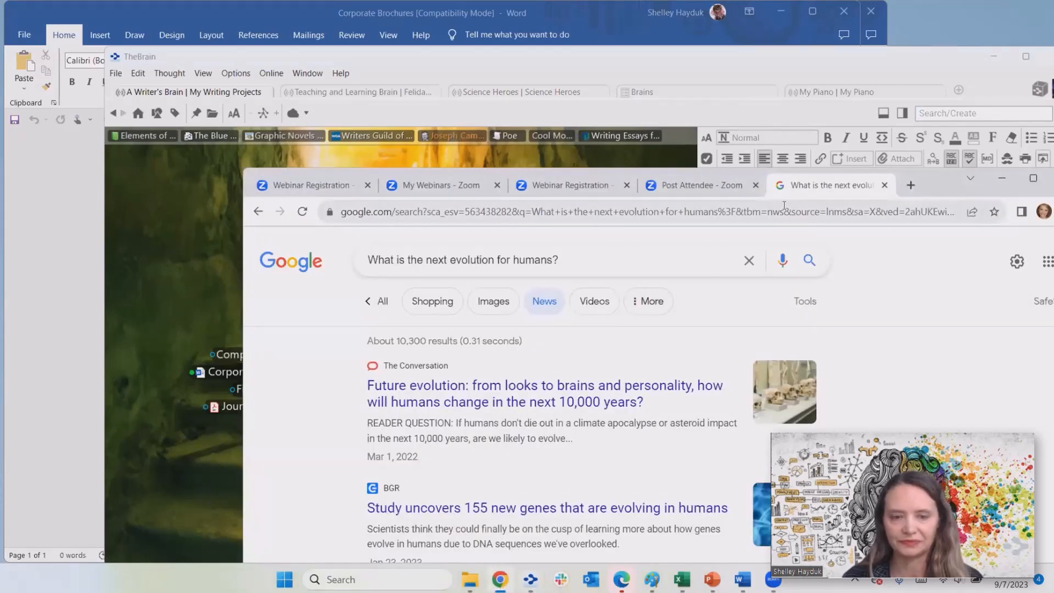
{"action": "left_click", "coordinate": [911, 186]}
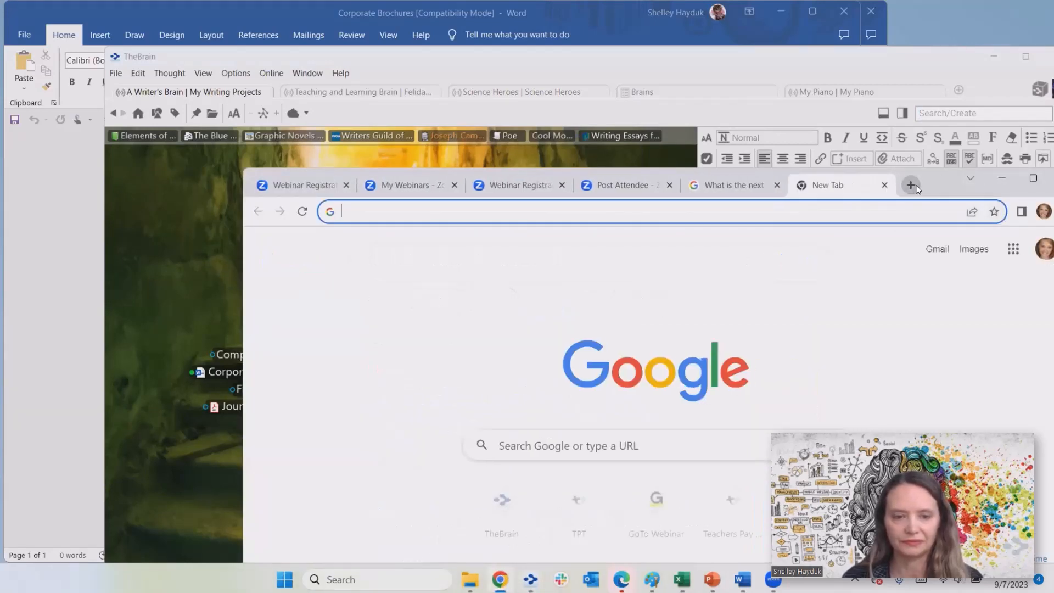
{"action": "type", "text": "app.thebrain.com"}
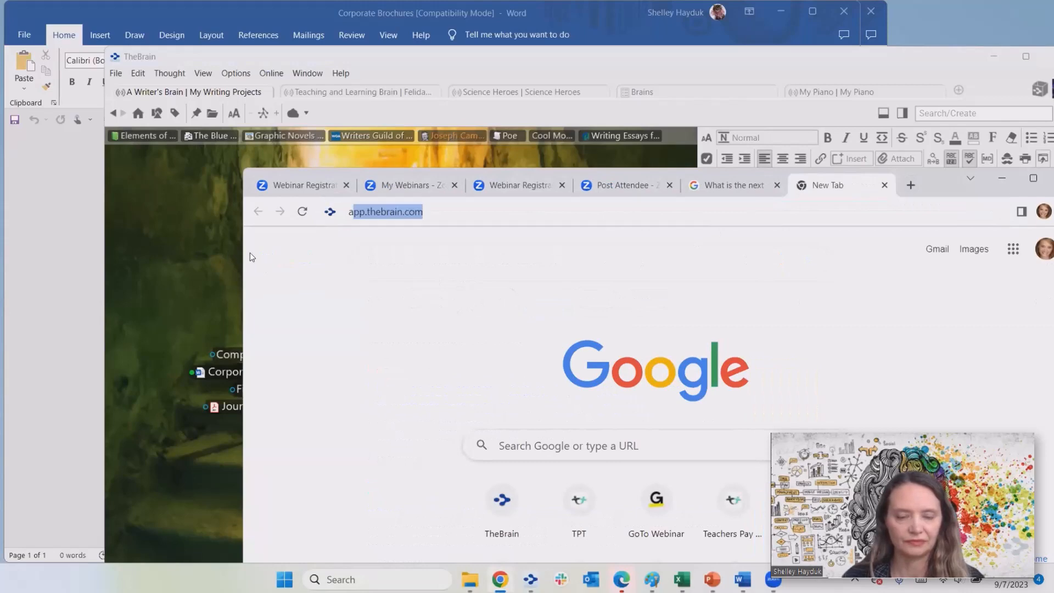
{"action": "key", "text": "Return"}
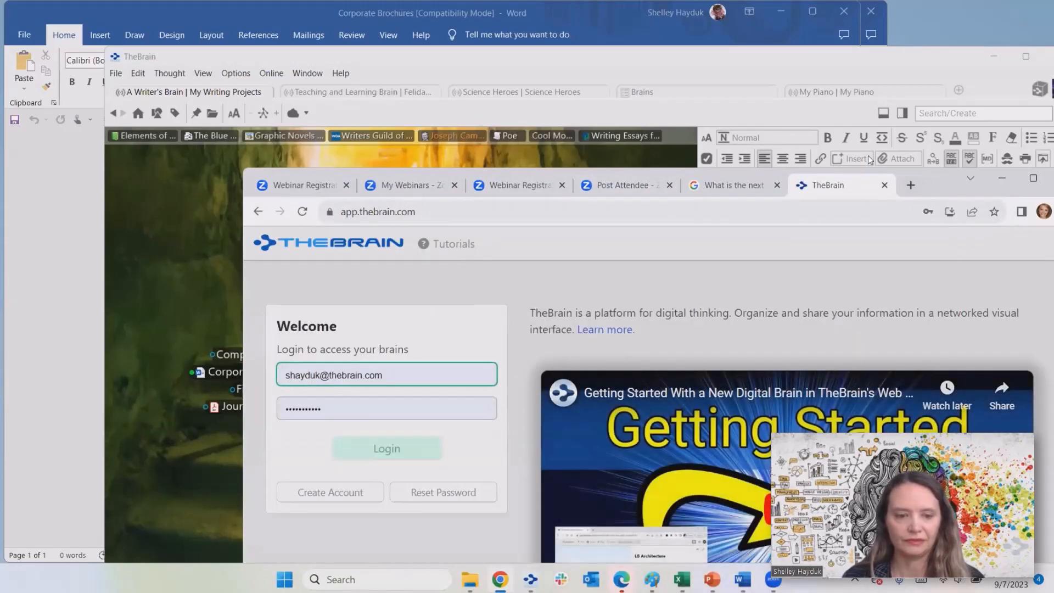
{"action": "left_click_drag", "start_coordinate": [934, 181], "coordinate": [740, 89]}
{"action": "left_click", "coordinate": [210, 362]}
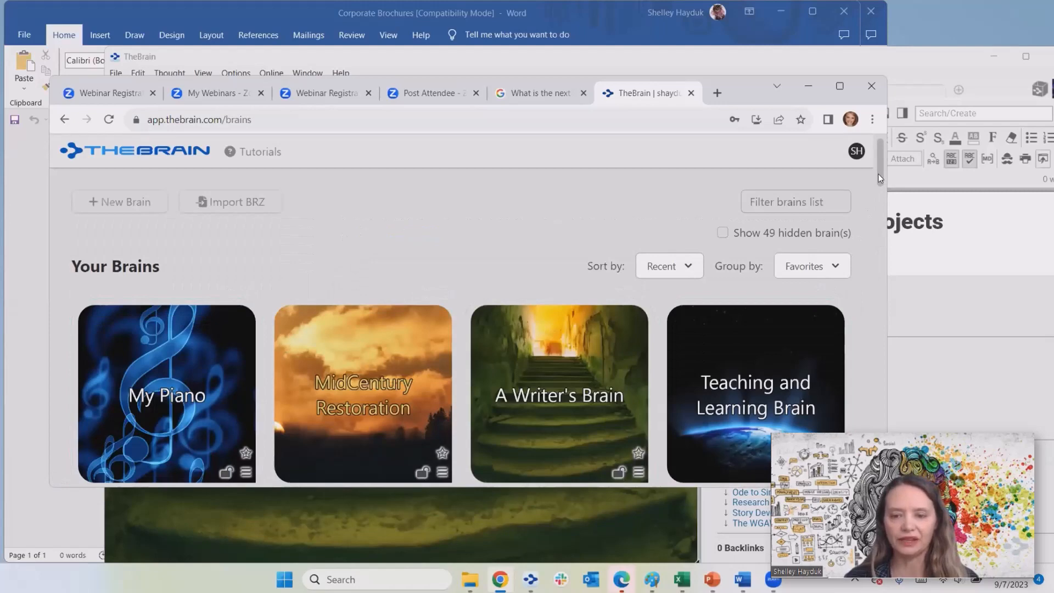
- Open the Teaching and Learning Brain centred on Interesting Books, widening the browser to the screen edge
{"action": "scroll", "coordinate": [879, 174], "scroll_direction": "down", "scroll_amount": 1}
{"action": "left_click", "coordinate": [771, 281]}
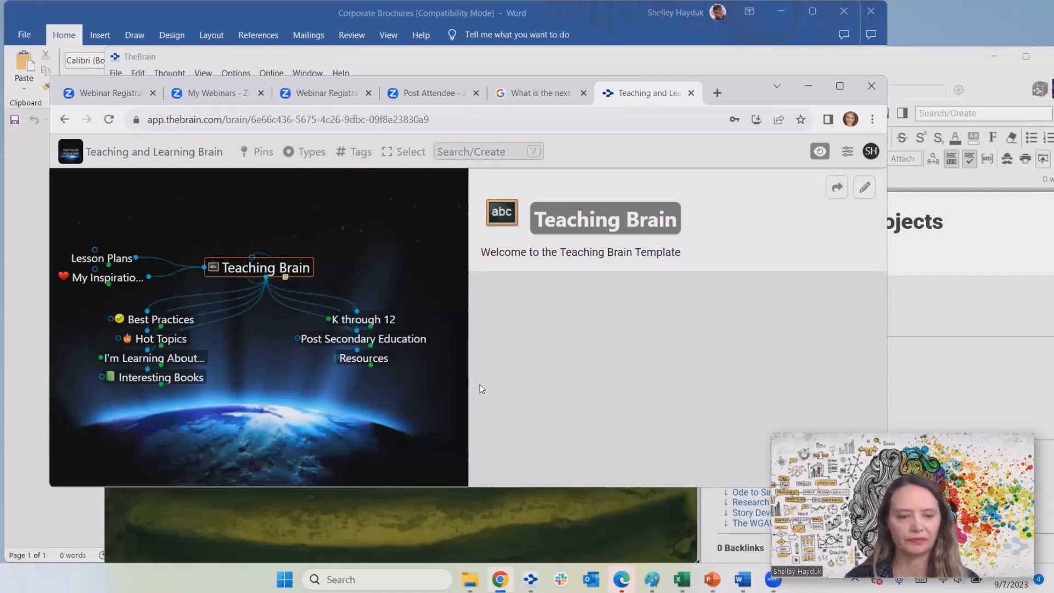
{"action": "left_click", "coordinate": [180, 377]}
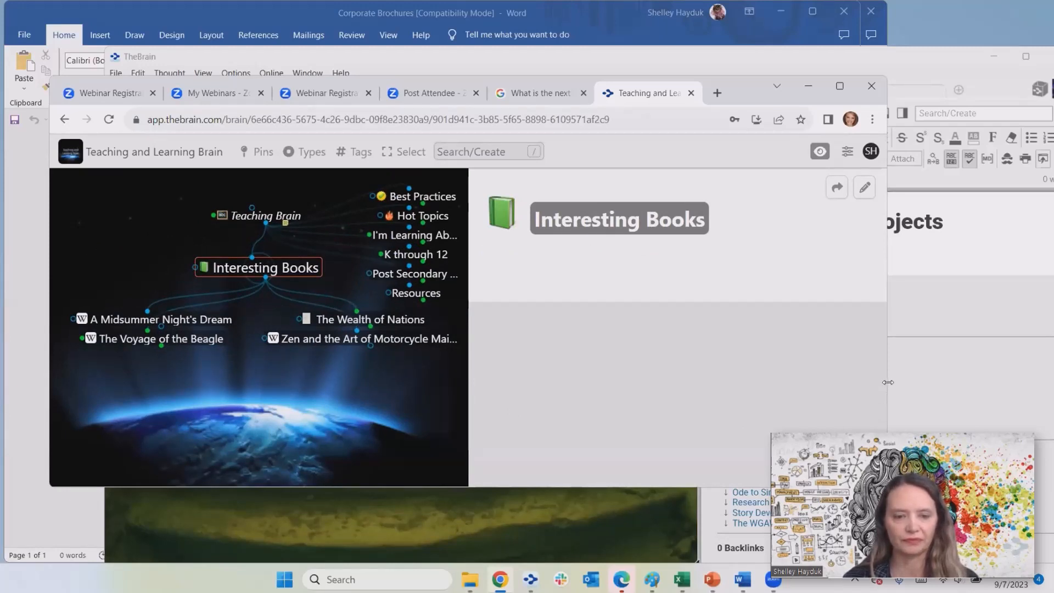
{"action": "left_click_drag", "start_coordinate": [888, 382], "coordinate": [1052, 386]}
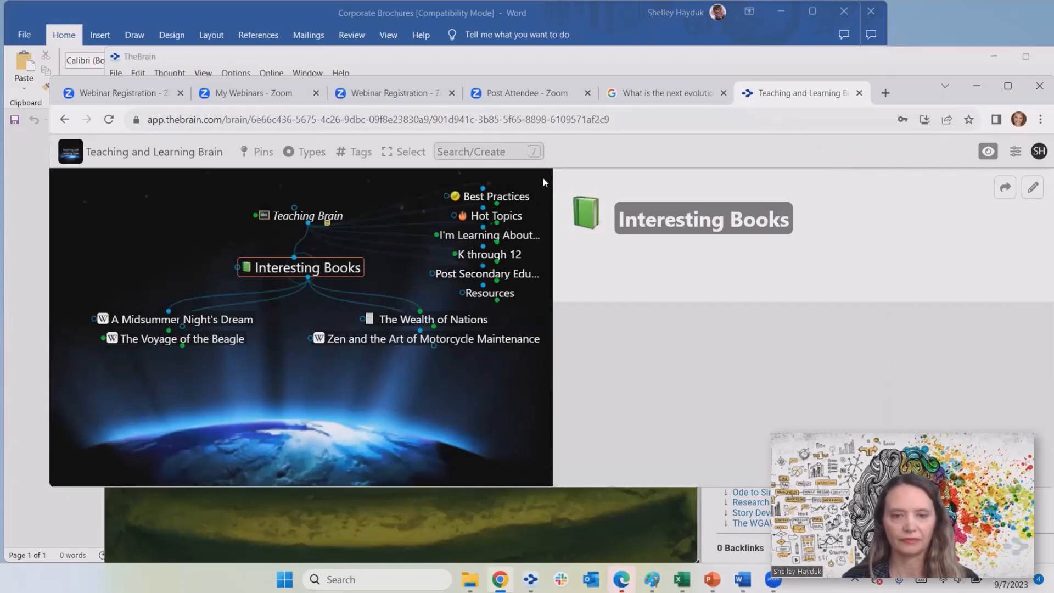
- Start AI thought generation with the topic 'Childrens Classic Books for elementary Students'
{"action": "left_click", "coordinate": [539, 148]}
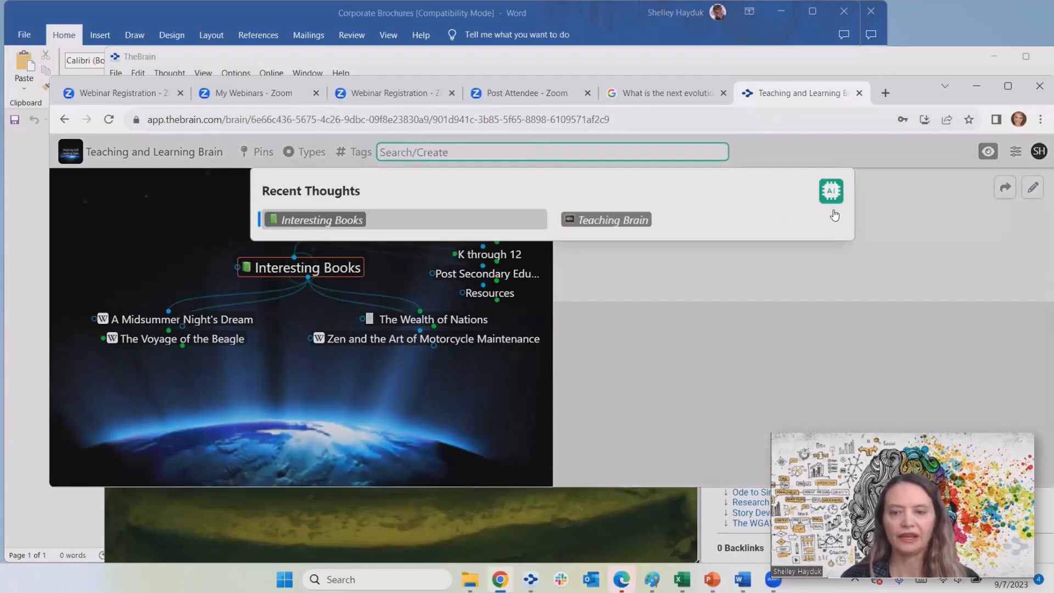
{"action": "left_click", "coordinate": [832, 191]}
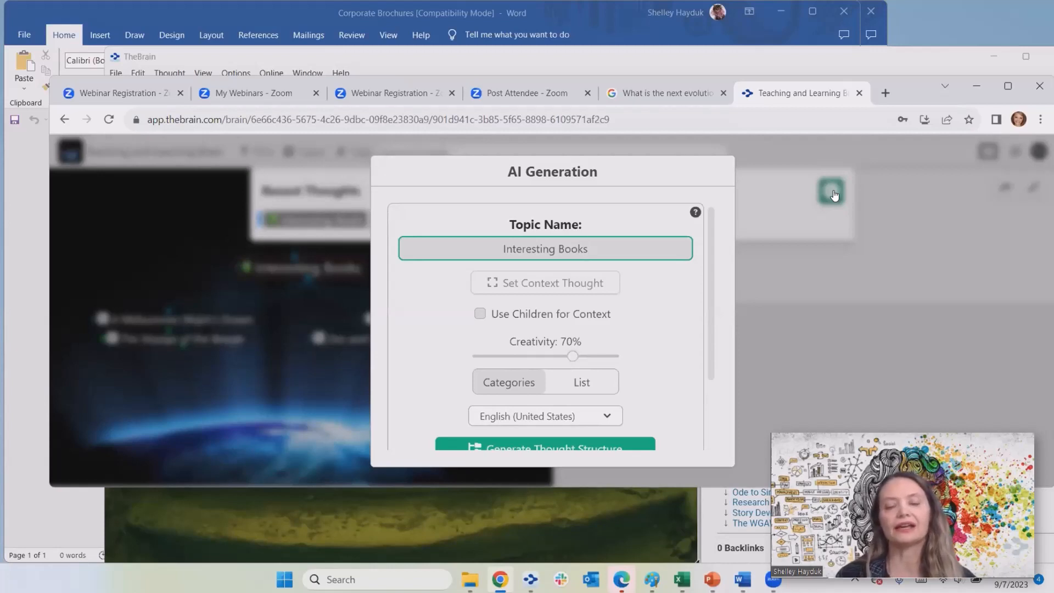
{"action": "key", "text": "BackSpace"}
{"action": "key", "text": "BackSpace"}
{"action": "key", "text": "BackSpace"}
{"action": "key", "text": "BackSpace"}
{"action": "key", "text": "BackSpace"}
{"action": "key", "text": "BackSpace"}
{"action": "key", "text": "BackSpace"}
{"action": "key", "text": "BackSpace"}
{"action": "key", "text": "BackSpace"}
{"action": "key", "text": "BackSpace"}
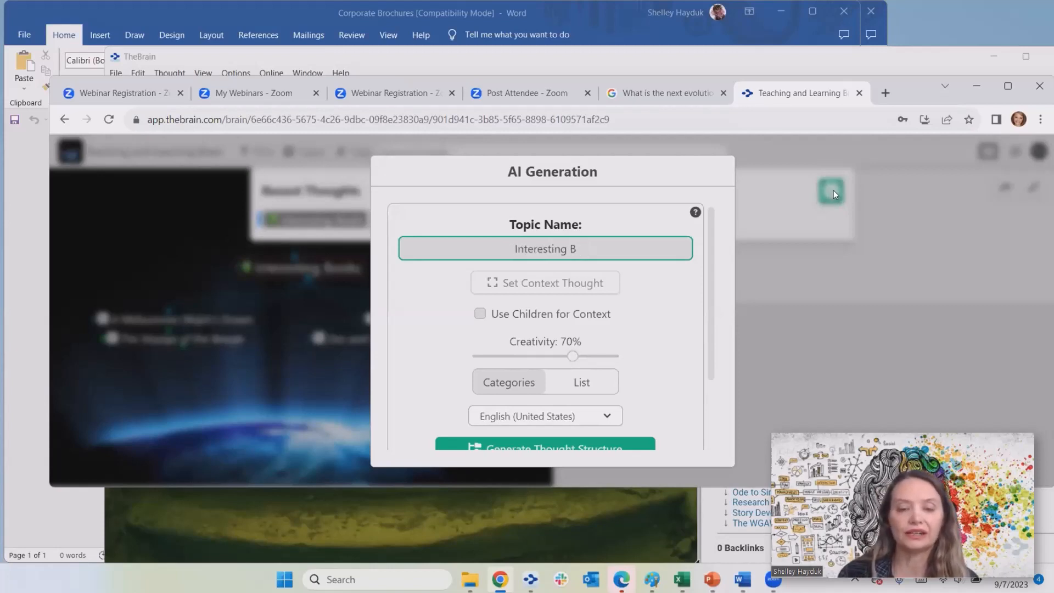
{"action": "key", "text": "BackSpace"}
{"action": "key", "text": "BackSpace"}
{"action": "key", "text": "BackSpace"}
{"action": "key", "text": "BackSpace"}
{"action": "key", "text": "BackSpace"}
{"action": "key", "text": "BackSpace"}
{"action": "key", "text": "BackSpace"}
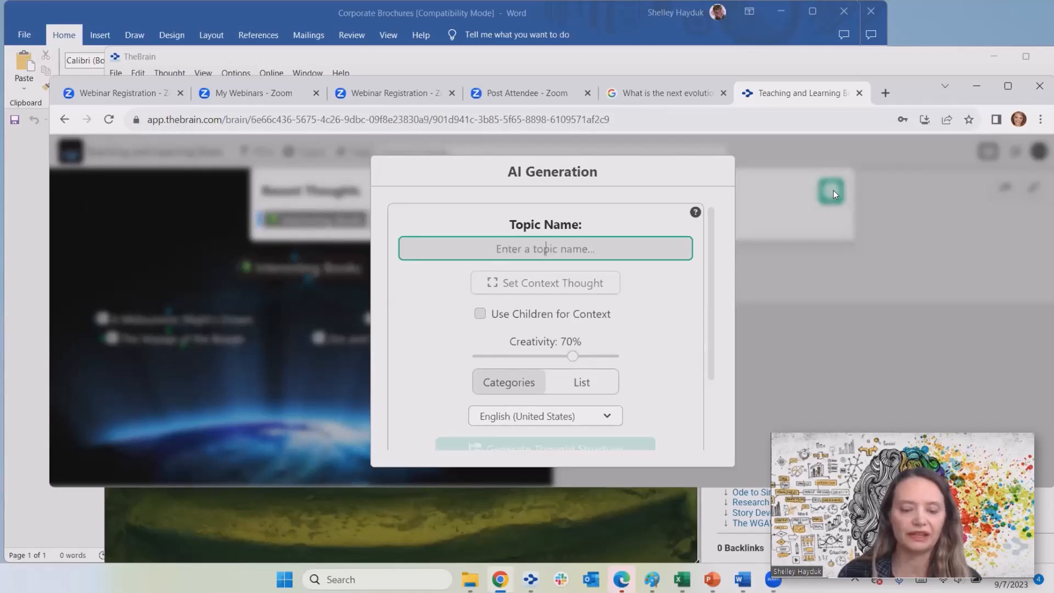
{"action": "type", "text": "Chid"}
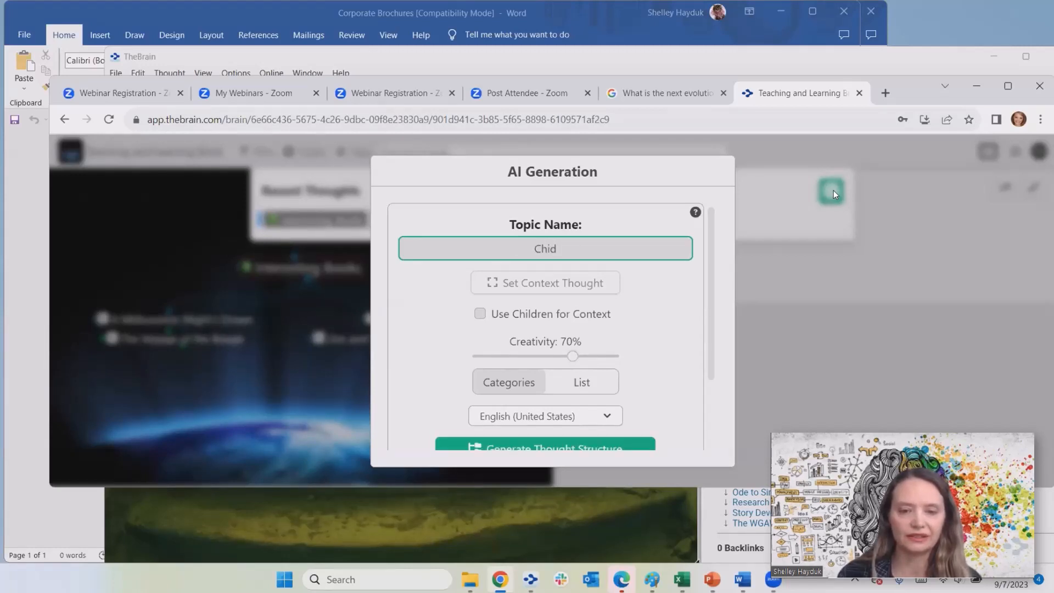
{"action": "key", "text": "BackSpace"}
{"action": "type", "text": "ldrend"}
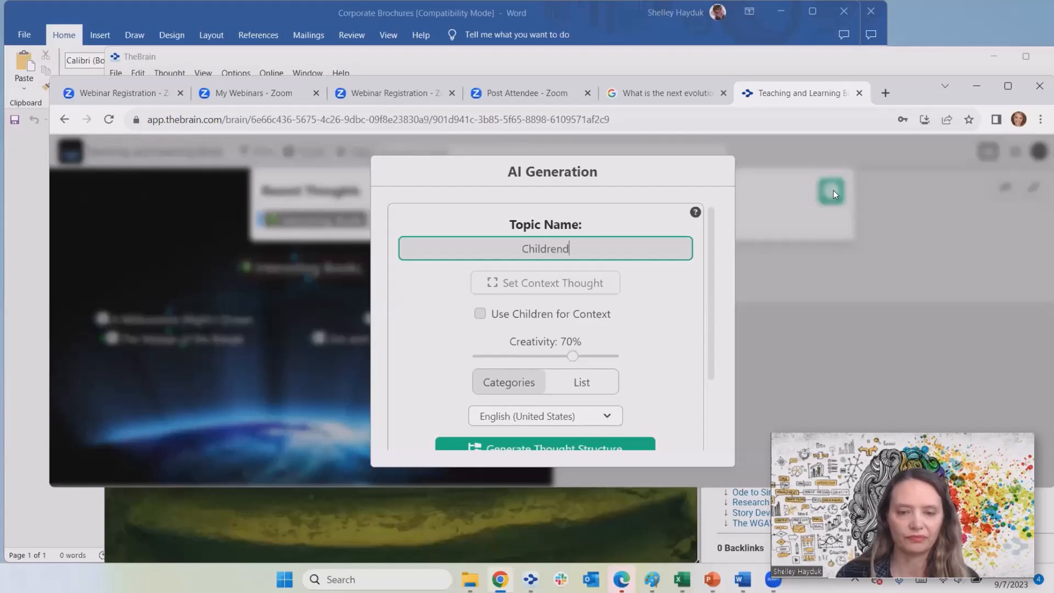
{"action": "key", "text": "BackSpace"}
{"action": "type", "text": "s "}
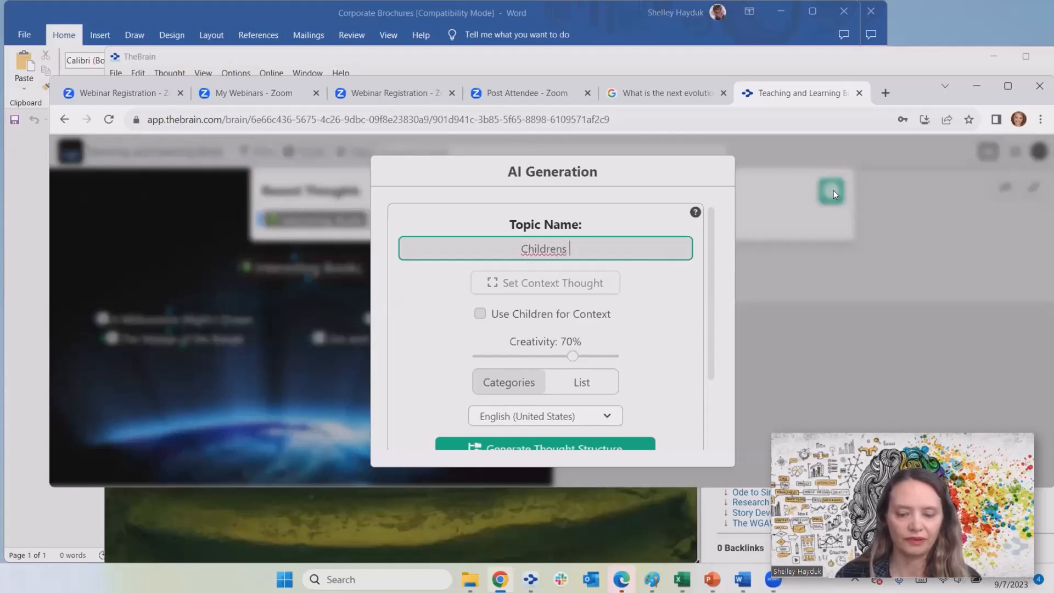
{"action": "type", "text": "Class"}
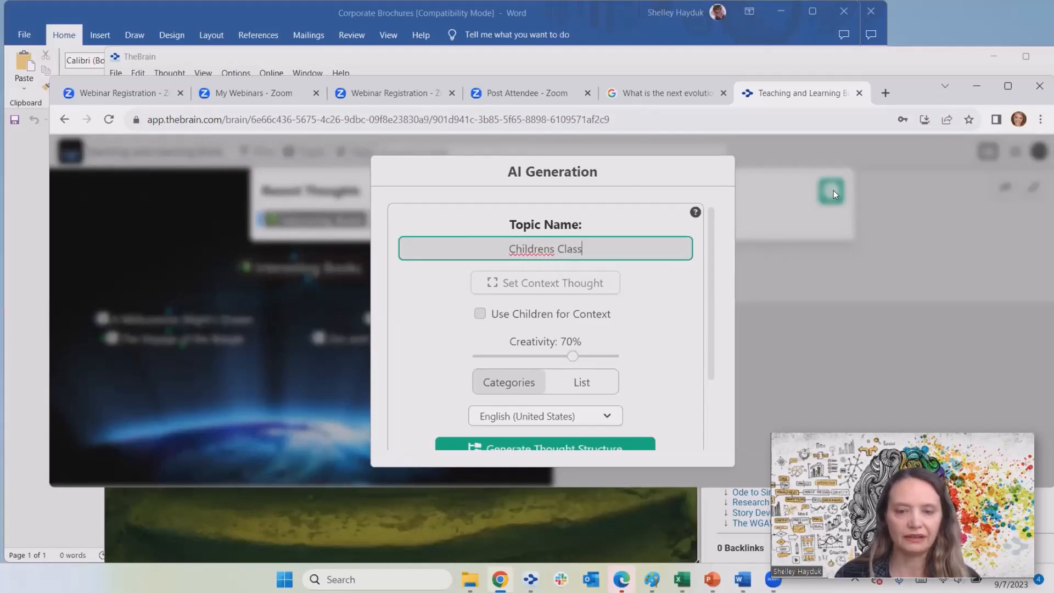
{"action": "type", "text": "ic Books"}
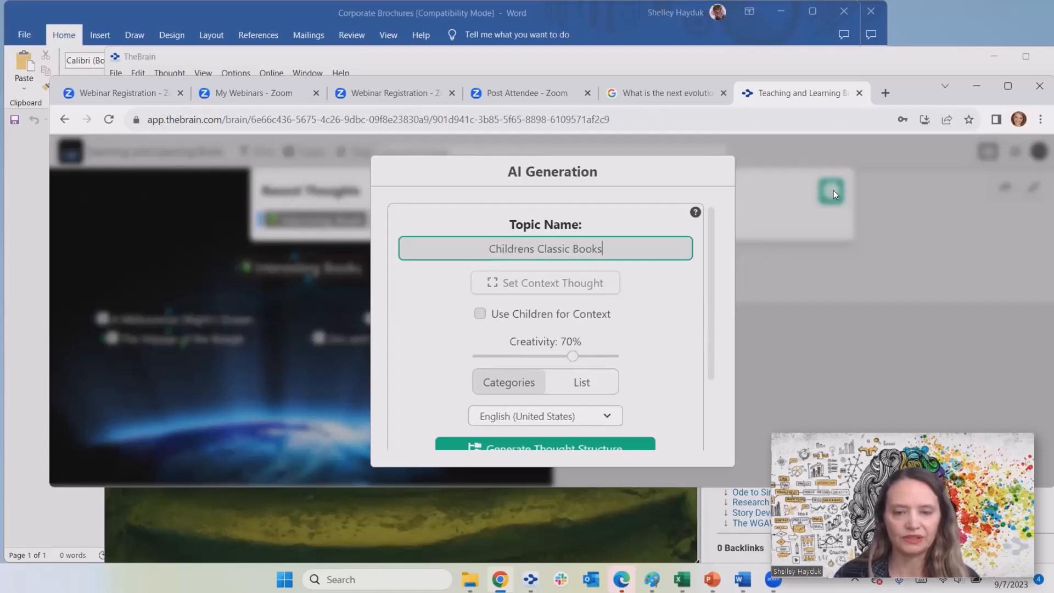
{"action": "type", "text": " for ele"}
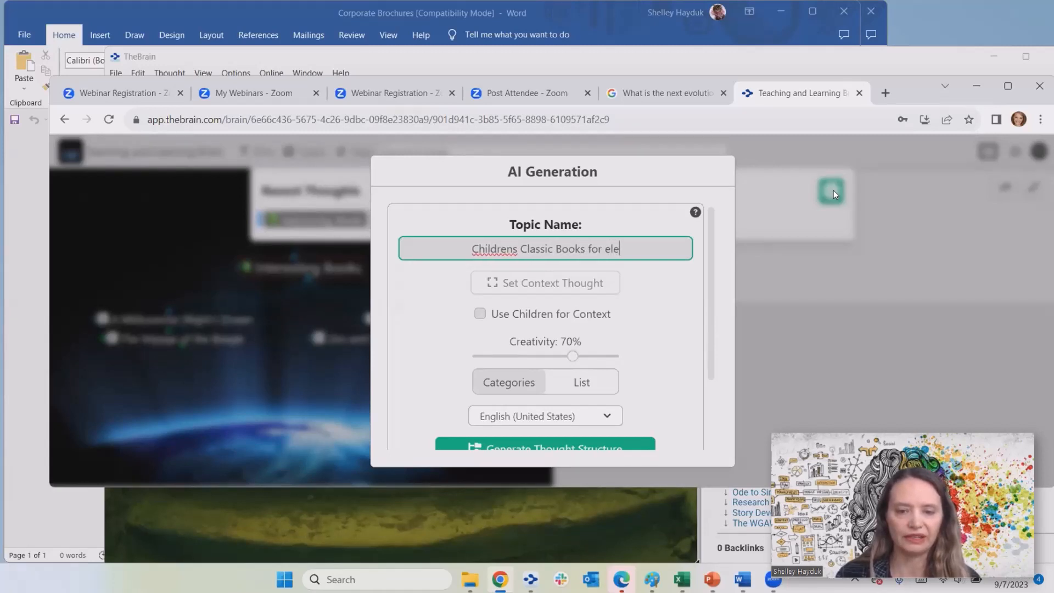
{"action": "type", "text": "mentary "}
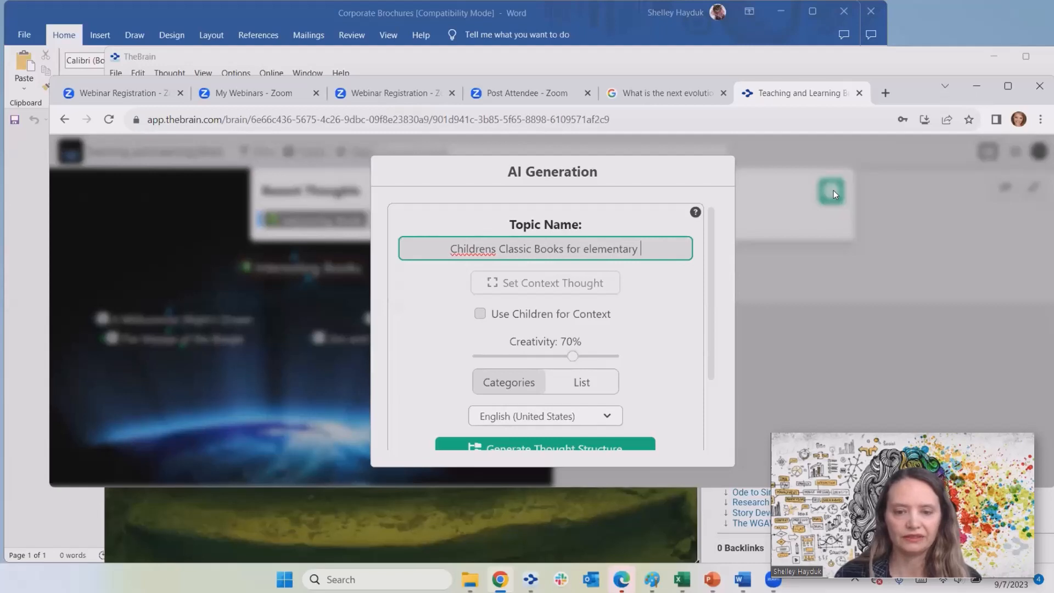
{"action": "type", "text": "Stude"}
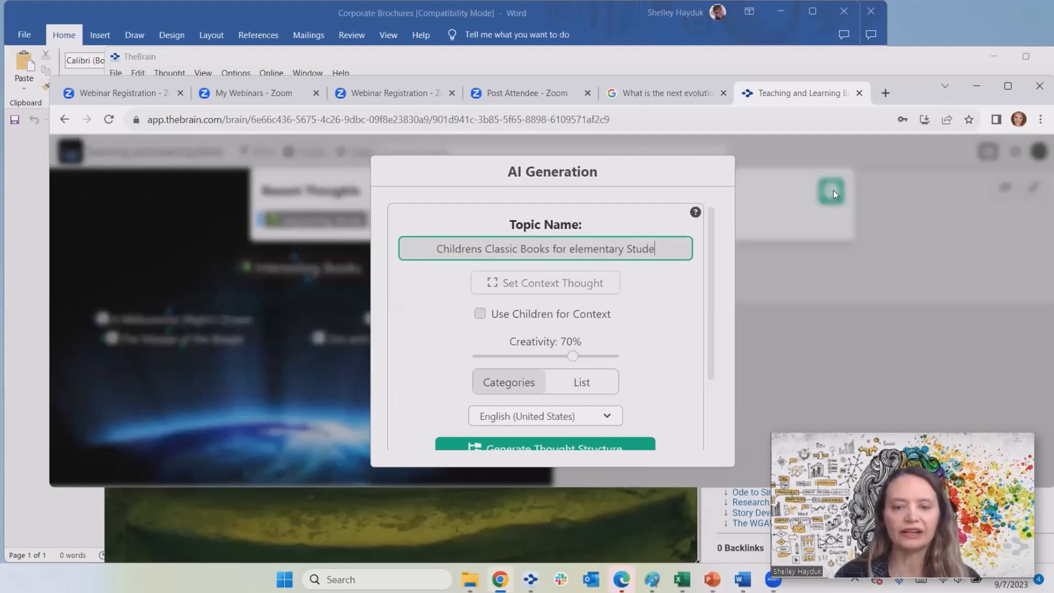
{"action": "type", "text": "nts"}
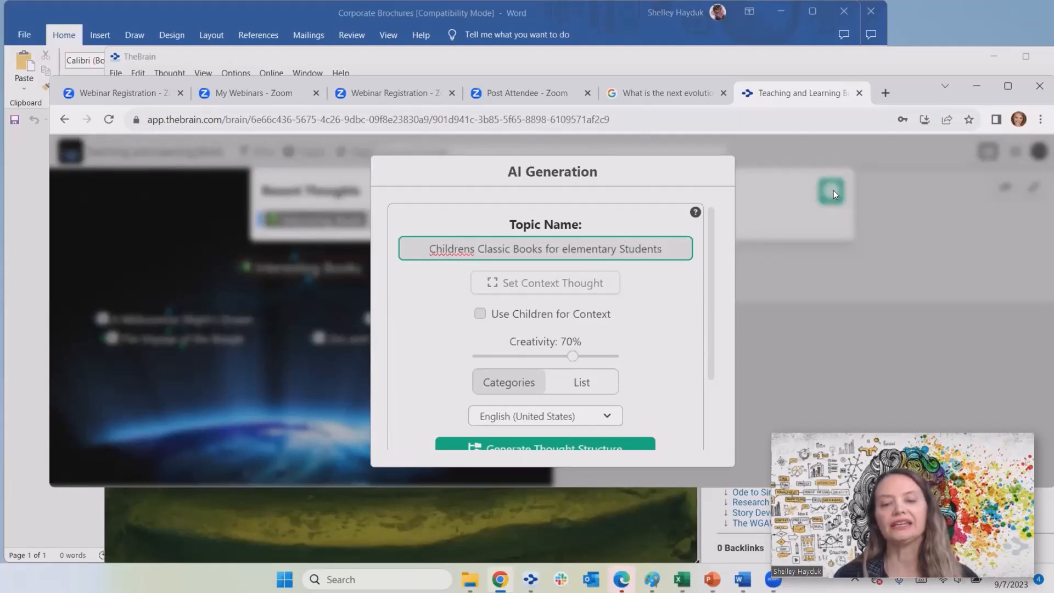
- Reword the topic name to 'kids Classic Books for elementary S'
{"action": "right_click", "coordinate": [456, 248]}
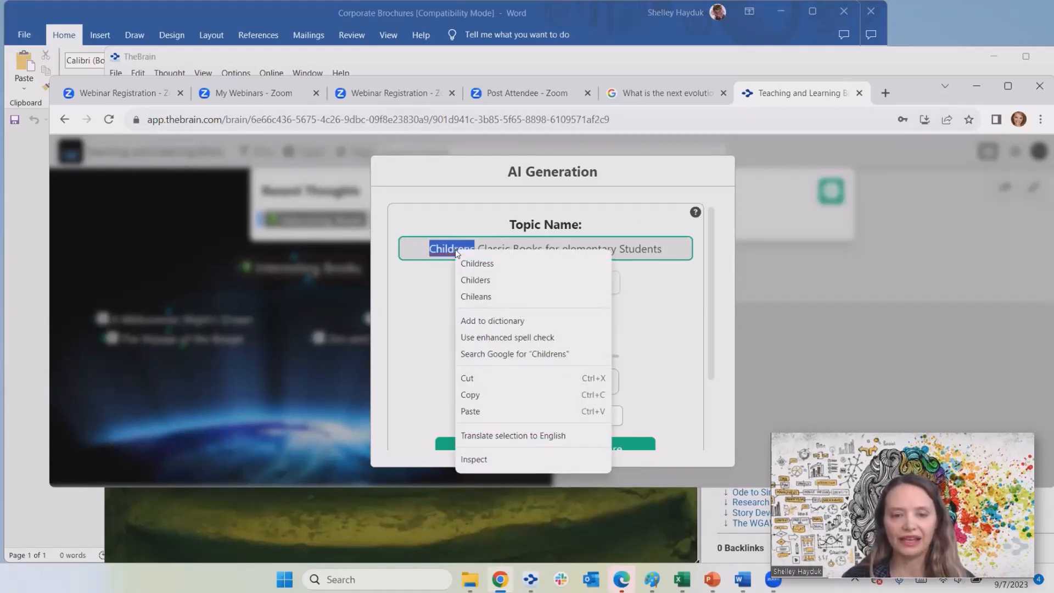
{"action": "key", "text": "Escape"}
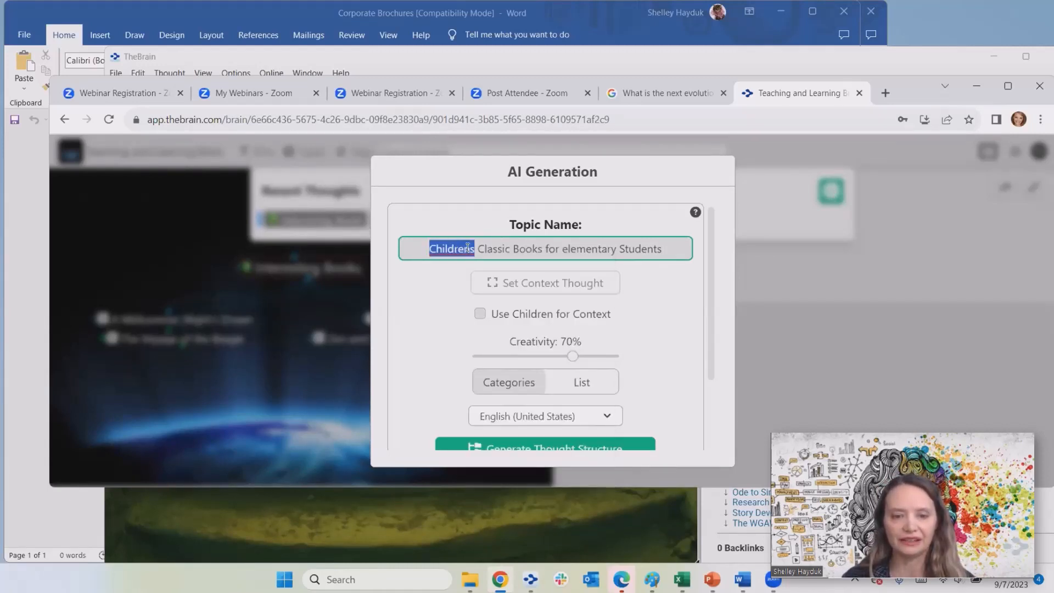
{"action": "left_click", "coordinate": [477, 250]}
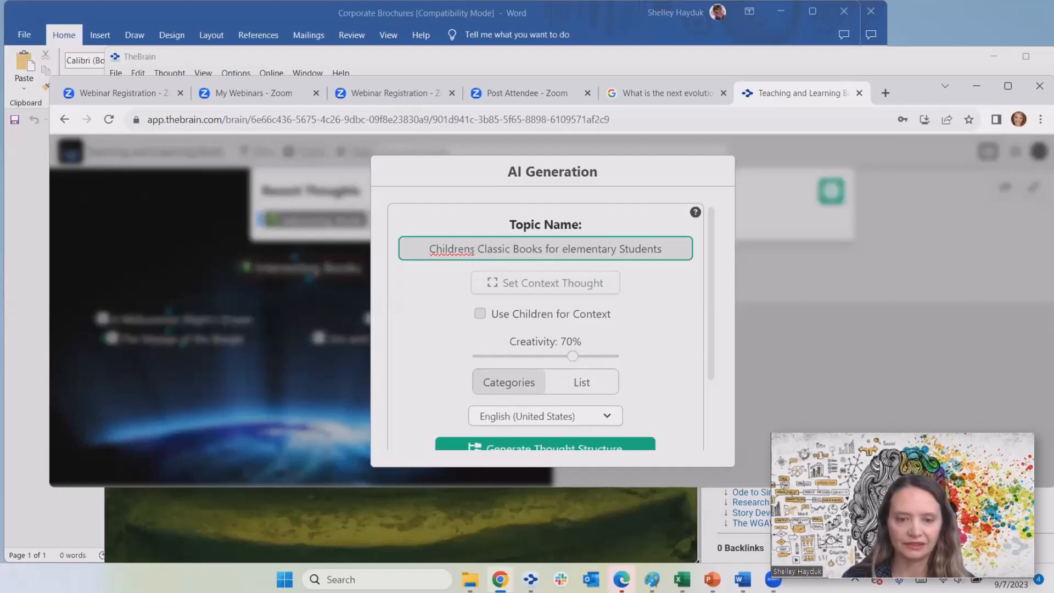
{"action": "key", "text": "BackSpace"}
{"action": "key", "text": "BackSpace"}
{"action": "key", "text": "BackSpace"}
{"action": "key", "text": "BackSpace"}
{"action": "key", "text": "BackSpace"}
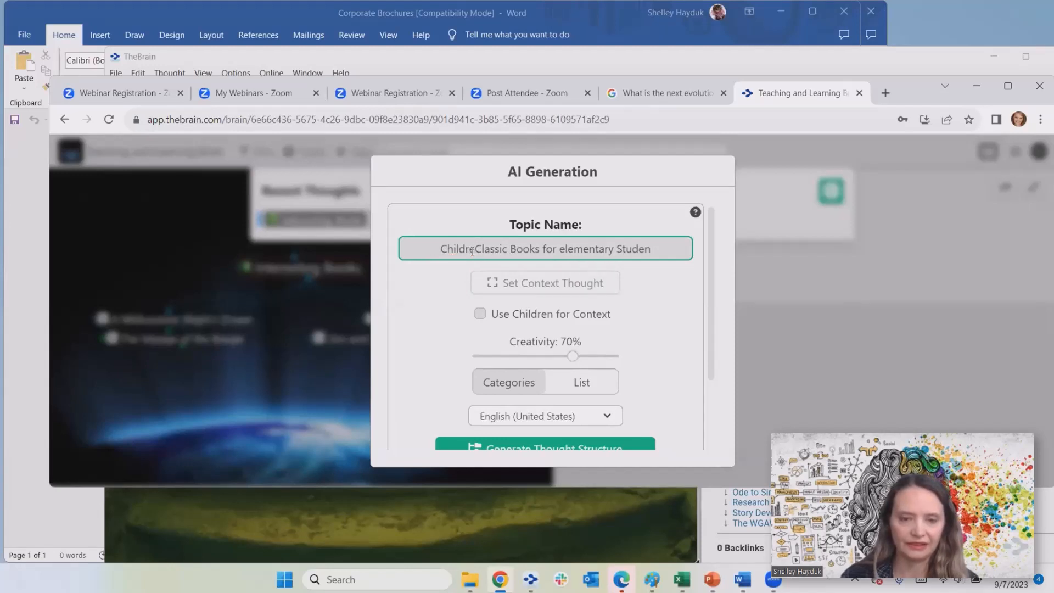
{"action": "key", "text": "BackSpace"}
{"action": "key", "text": "BackSpace"}
{"action": "key", "text": "BackSpace"}
{"action": "key", "text": "BackSpace"}
{"action": "key", "text": "BackSpace"}
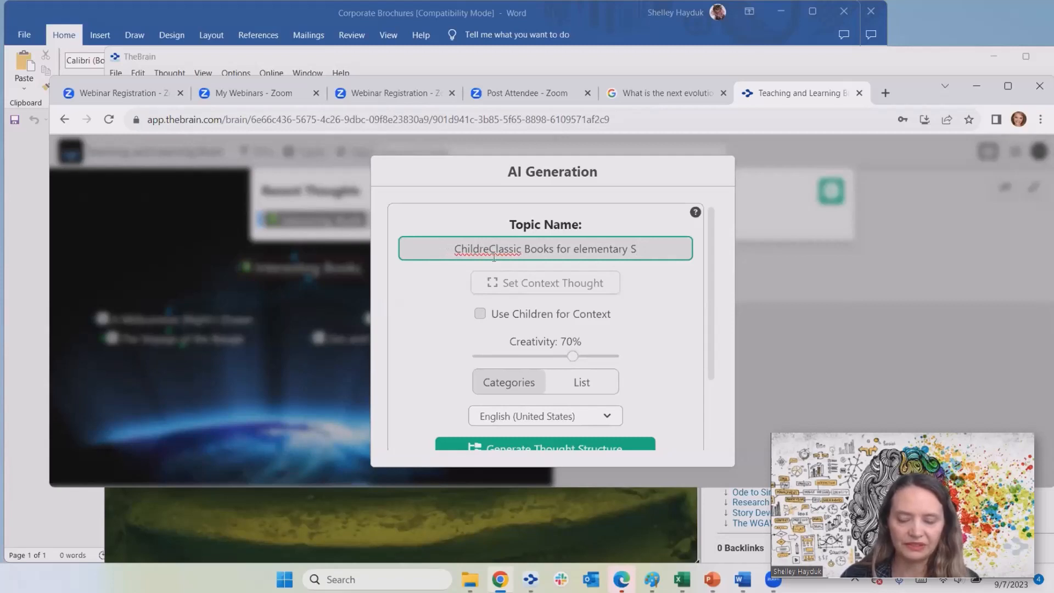
{"action": "key", "text": "BackSpace"}
{"action": "key", "text": "BackSpace"}
{"action": "key", "text": "BackSpace"}
{"action": "key", "text": "BackSpace"}
{"action": "key", "text": "BackSpace"}
{"action": "key", "text": "BackSpace"}
{"action": "type", "text": "kids"}
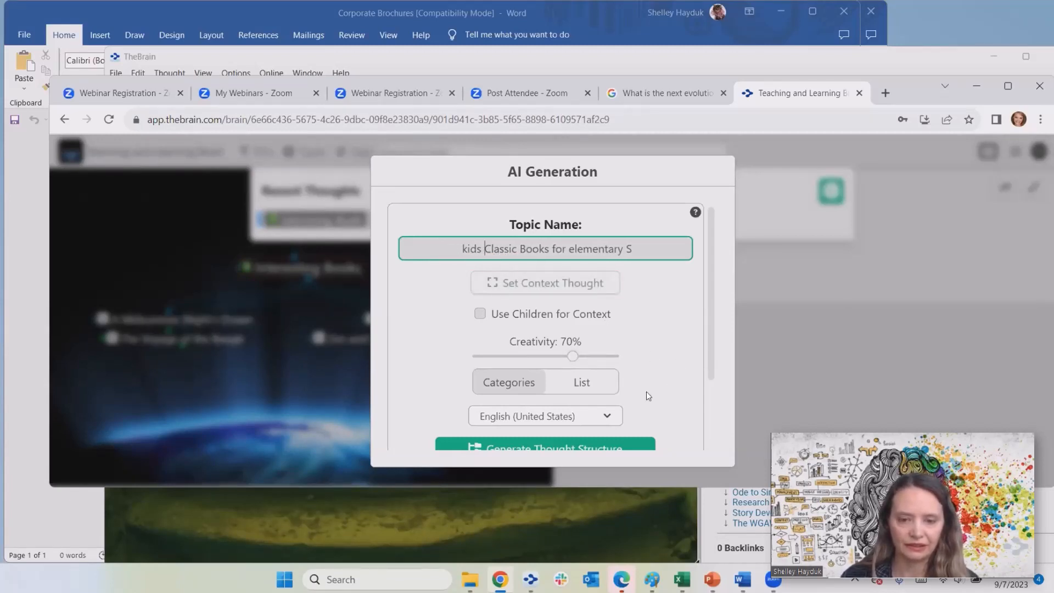
- Choose List instead of Categories for the generated results
{"action": "mouse_move", "coordinate": [710, 352]}
{"action": "left_mouse_down"}
{"action": "mouse_move", "coordinate": [711, 426]}
{"action": "mouse_move", "coordinate": [709, 338]}
{"action": "mouse_move", "coordinate": [708, 360]}
{"action": "left_mouse_up"}
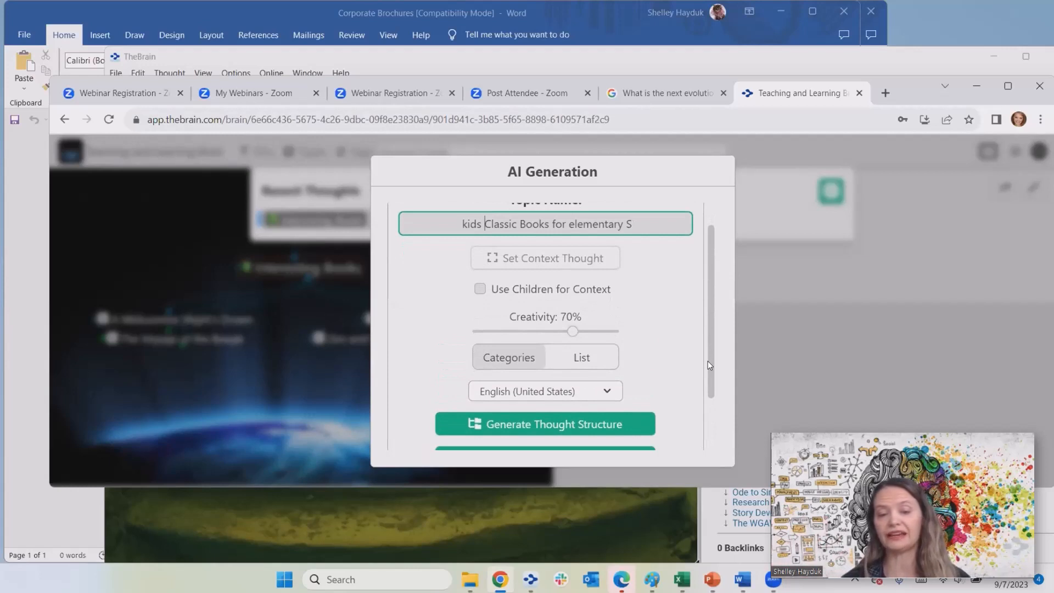
{"action": "left_click", "coordinate": [583, 362]}
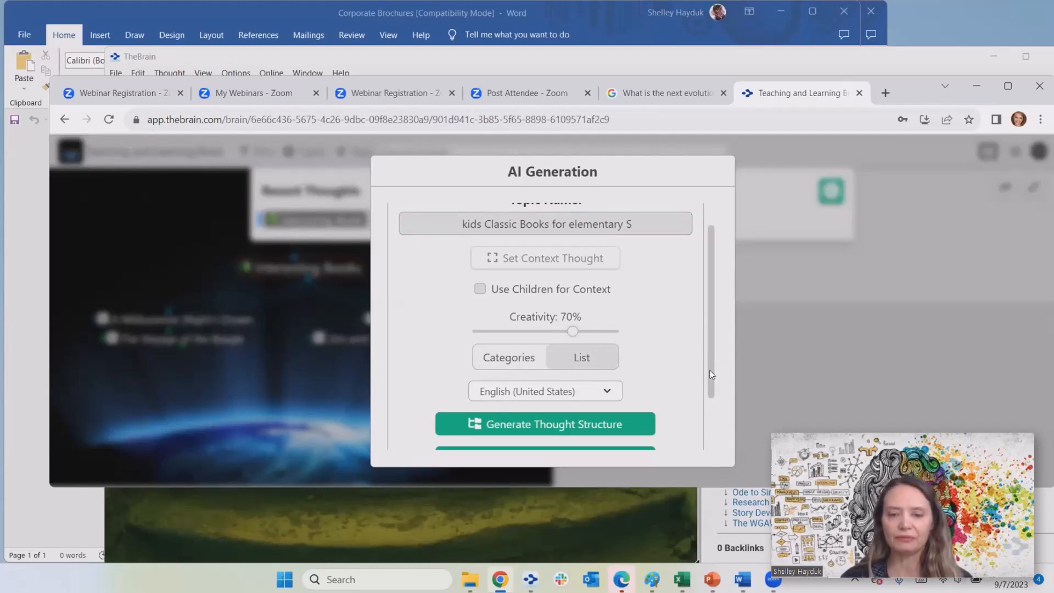
{"action": "scroll", "coordinate": [711, 384], "scroll_direction": "down", "scroll_amount": 2}
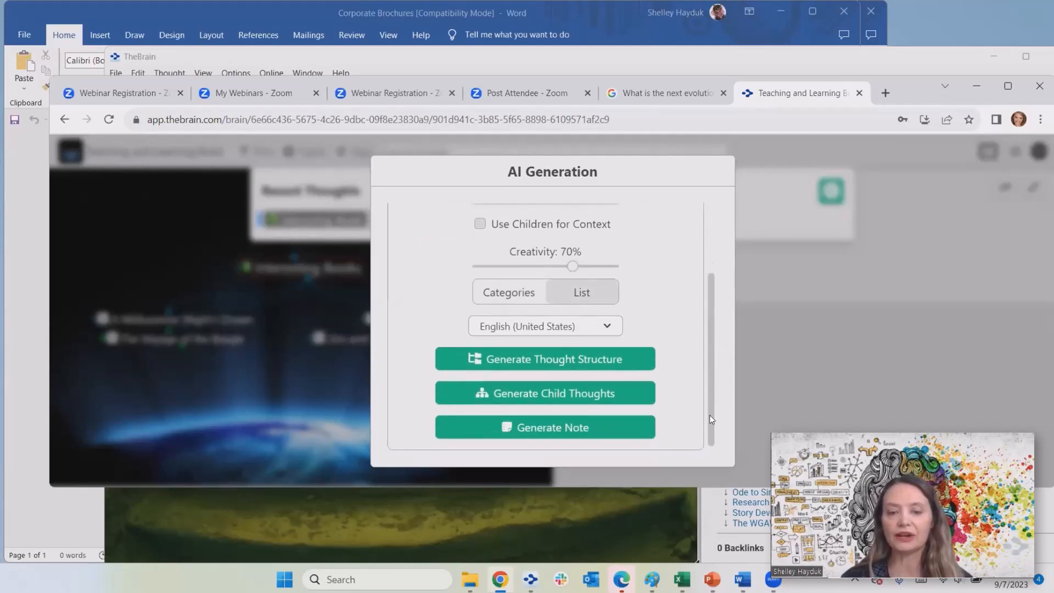
- Generate the kids Classic Books thought, open it, and accept its seven children's classics
{"action": "left_click", "coordinate": [608, 364]}
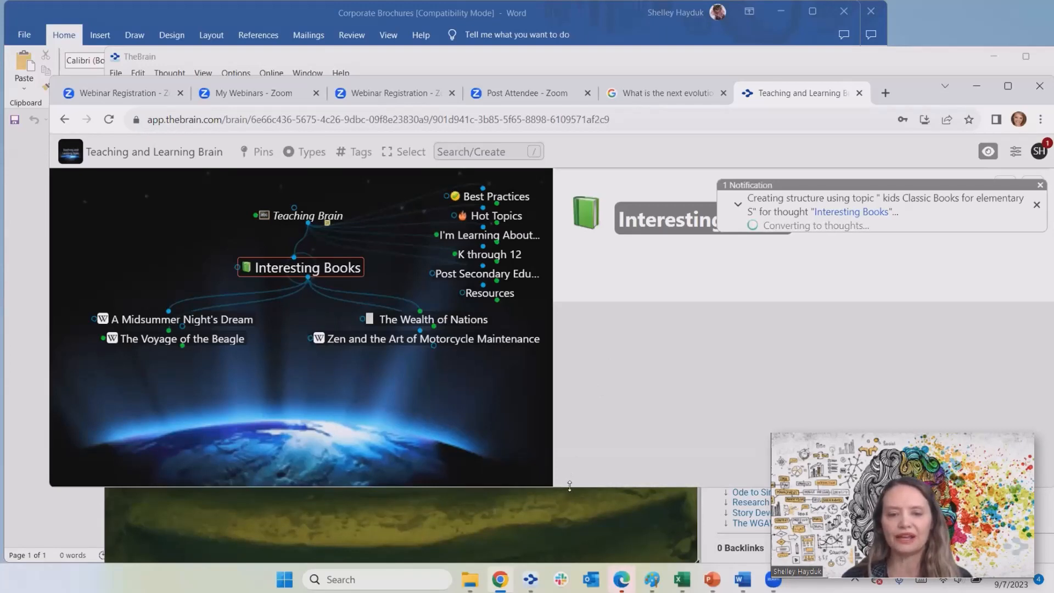
{"action": "left_click_drag", "start_coordinate": [570, 485], "coordinate": [570, 557]}
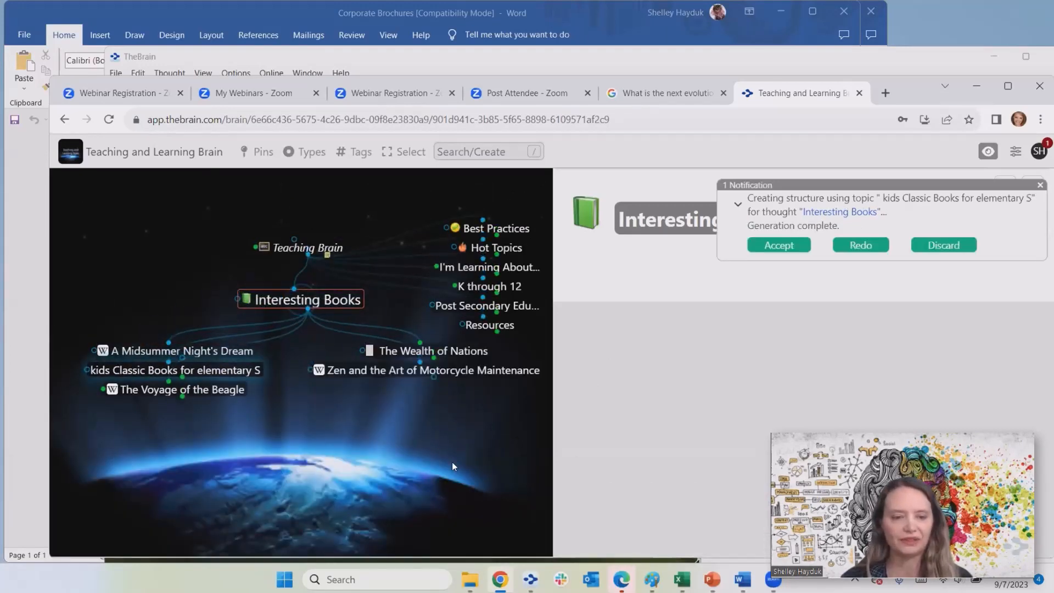
{"action": "left_click", "coordinate": [221, 372]}
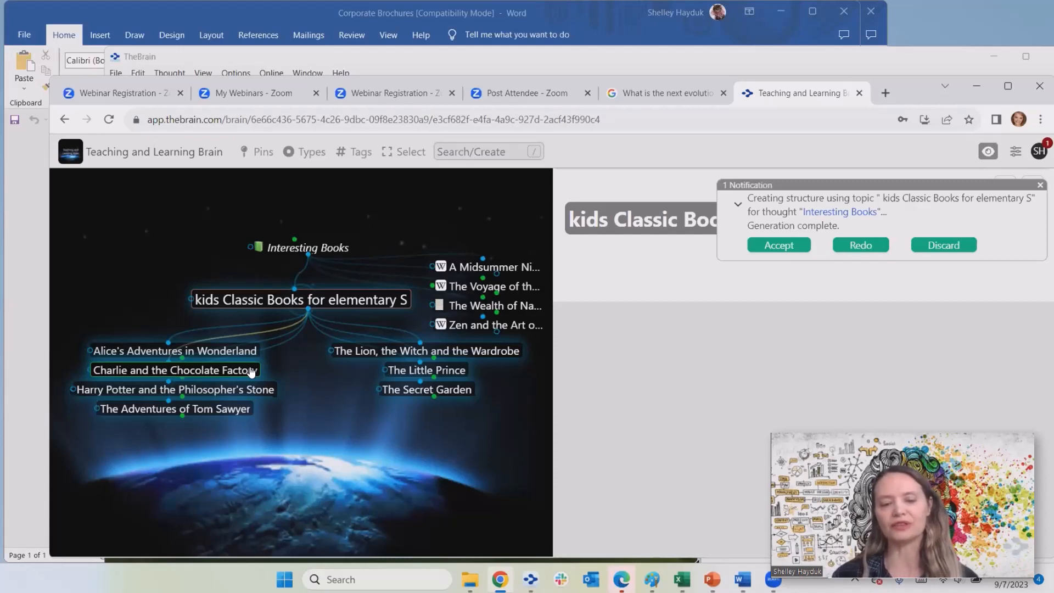
{"action": "left_click", "coordinate": [769, 251]}
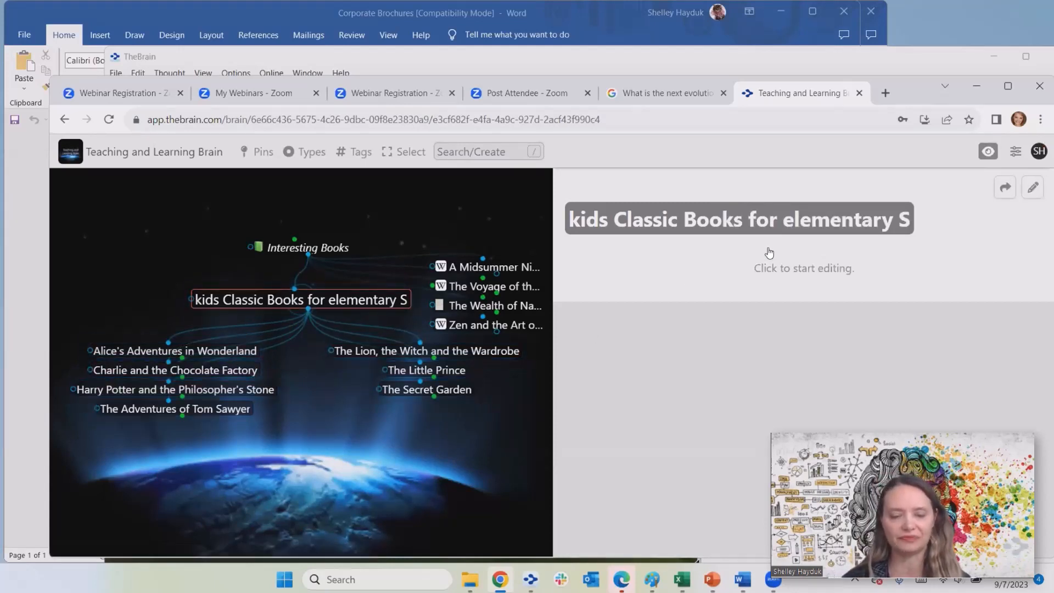
- Open The Secret Garden thought and begin its note with 'This is a great'
{"action": "left_click", "coordinate": [426, 390]}
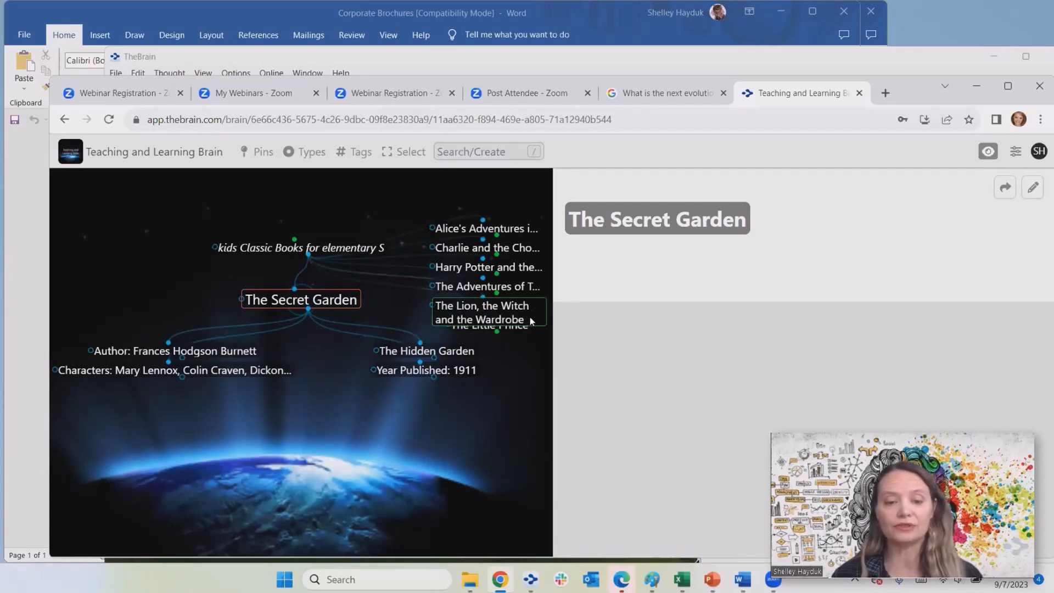
{"action": "left_click", "coordinate": [639, 267]}
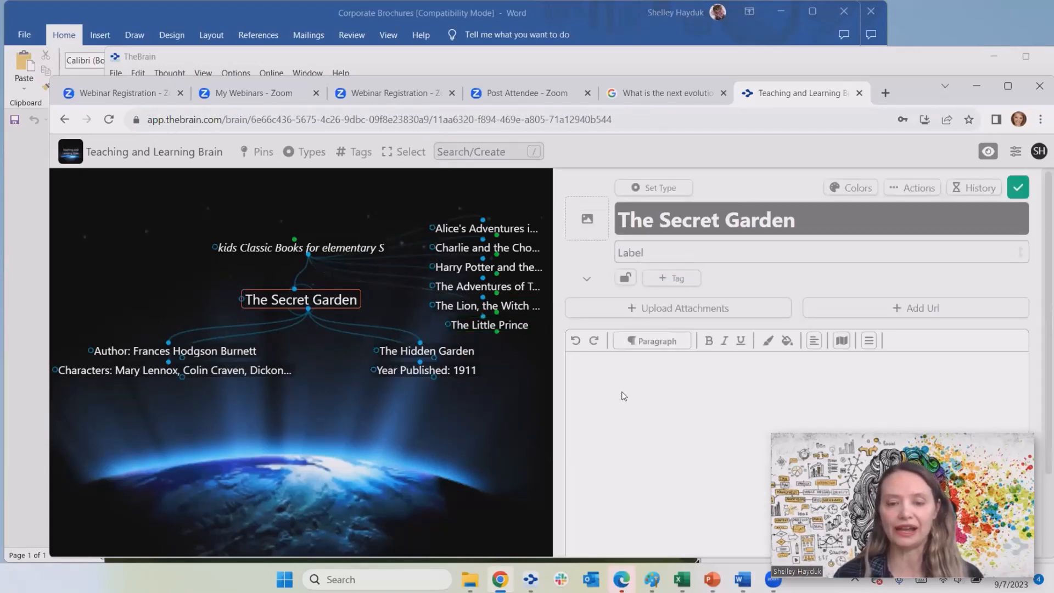
{"action": "type", "text": "This is"}
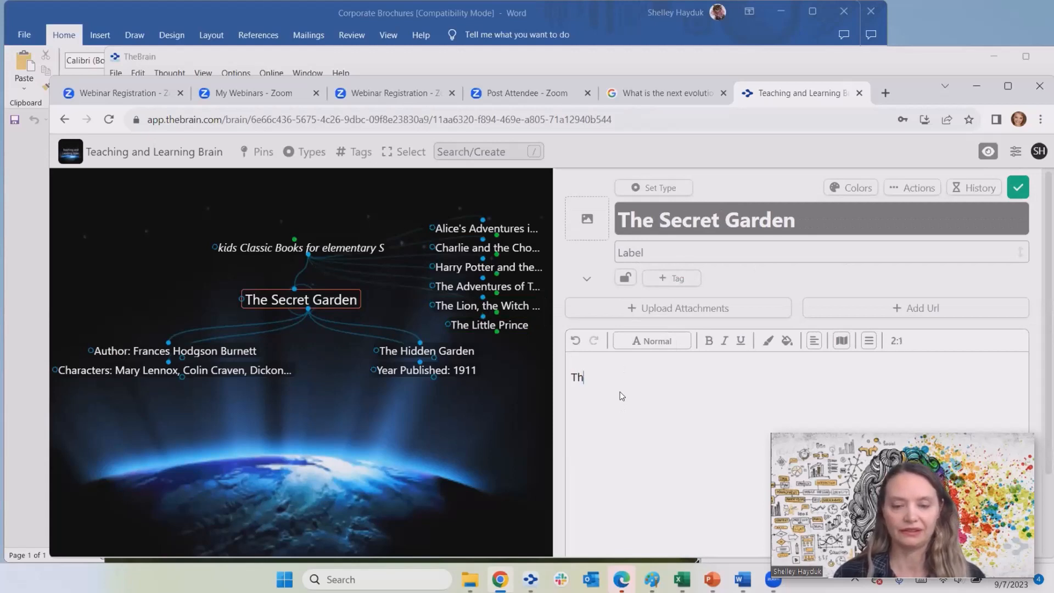
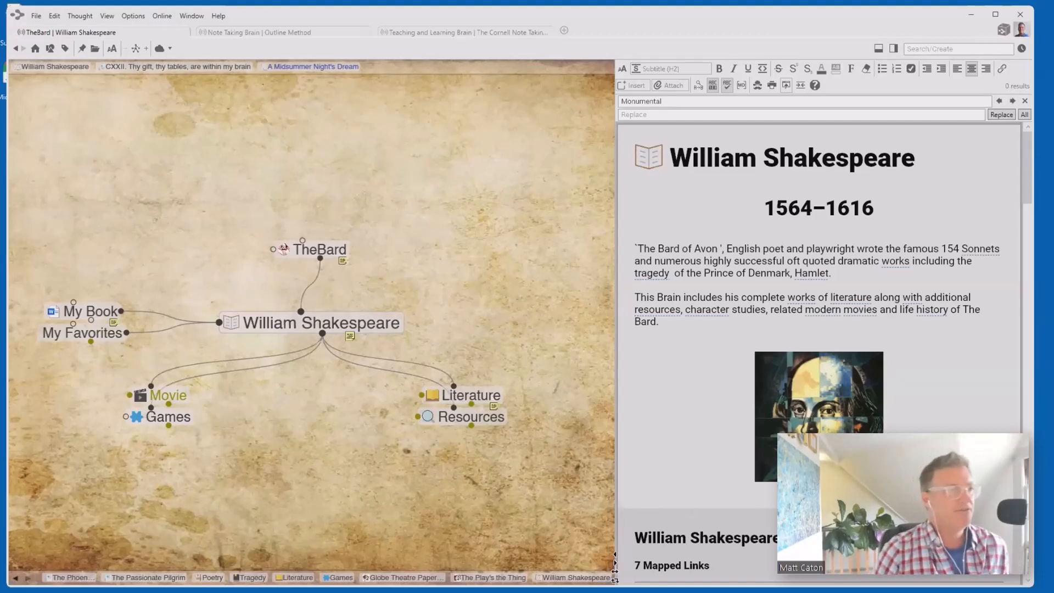
- Browse through Literature, Comedy and Sonnets, then settle on Comedy as the central thought
{"action": "left_click", "coordinate": [471, 391]}
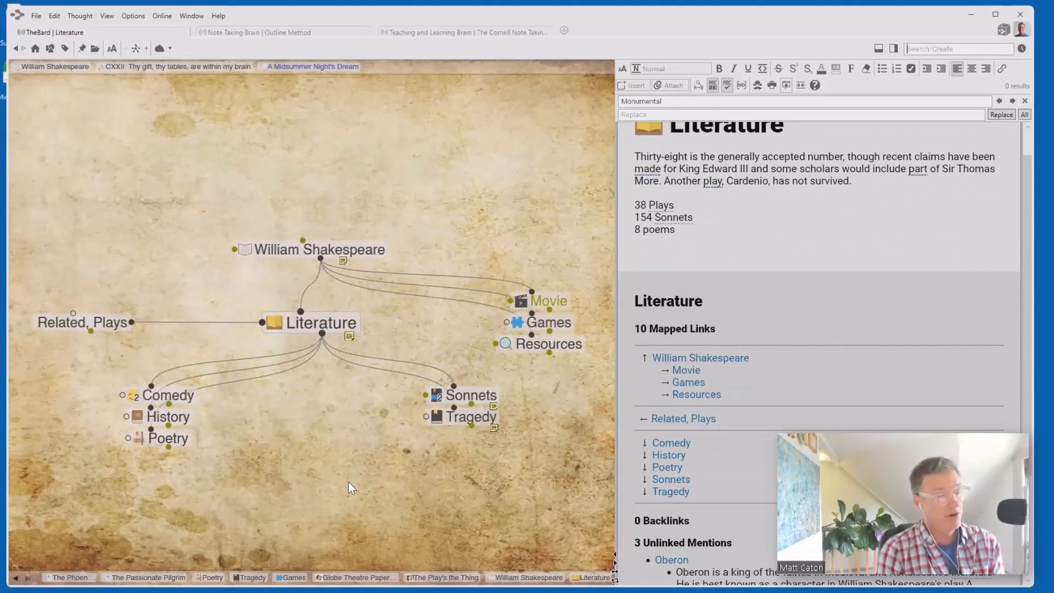
{"action": "left_click", "coordinate": [164, 396]}
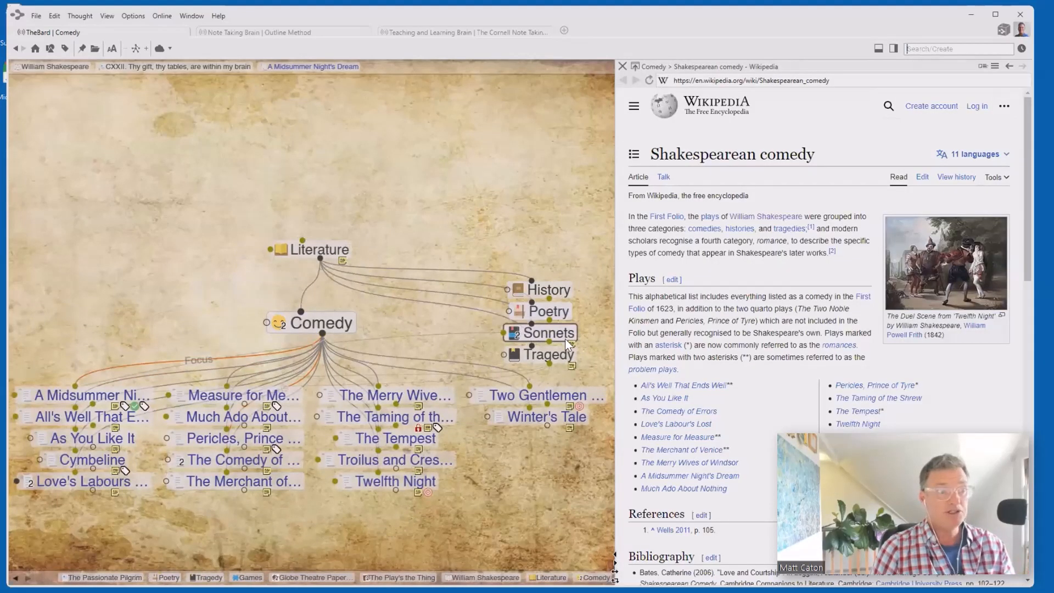
{"action": "left_click", "coordinate": [562, 333]}
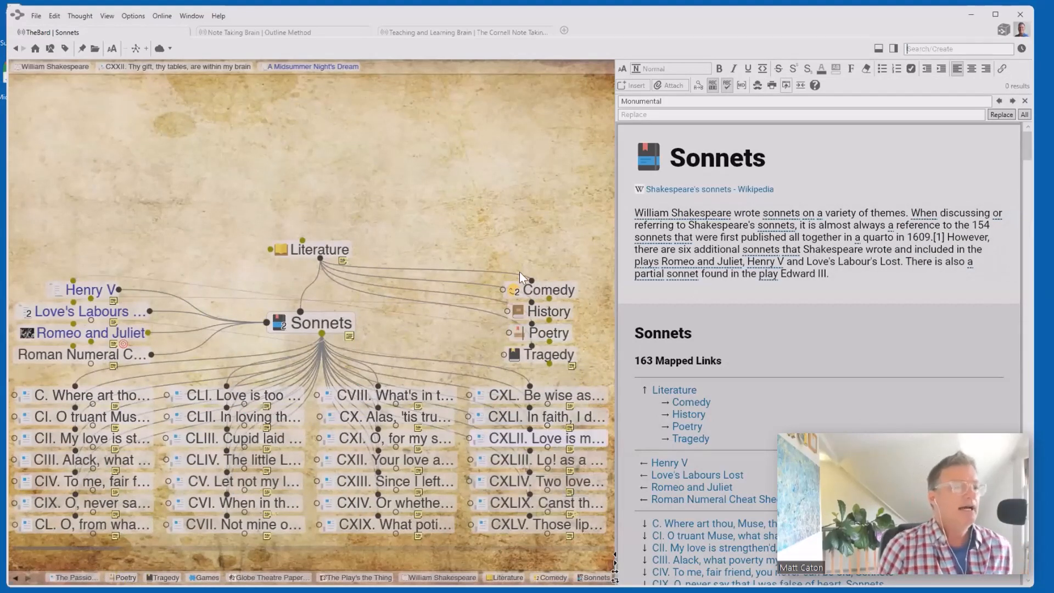
{"action": "left_click", "coordinate": [559, 295]}
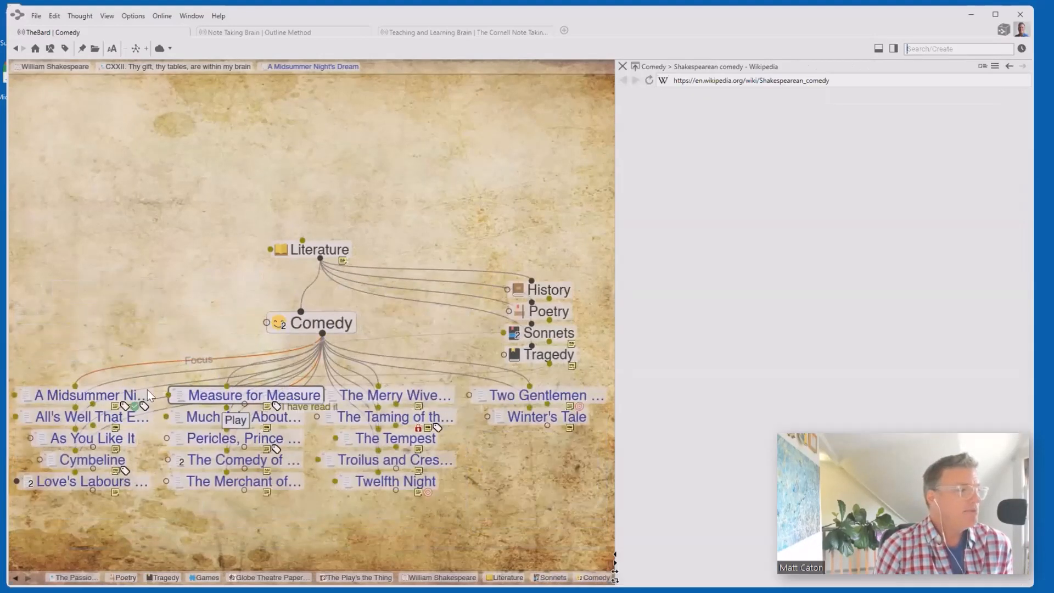
- Drill down from A Midsummer Night's Dream through Technical Study, Character Studies and Egeus to Hermia
{"action": "left_click", "coordinate": [113, 395]}
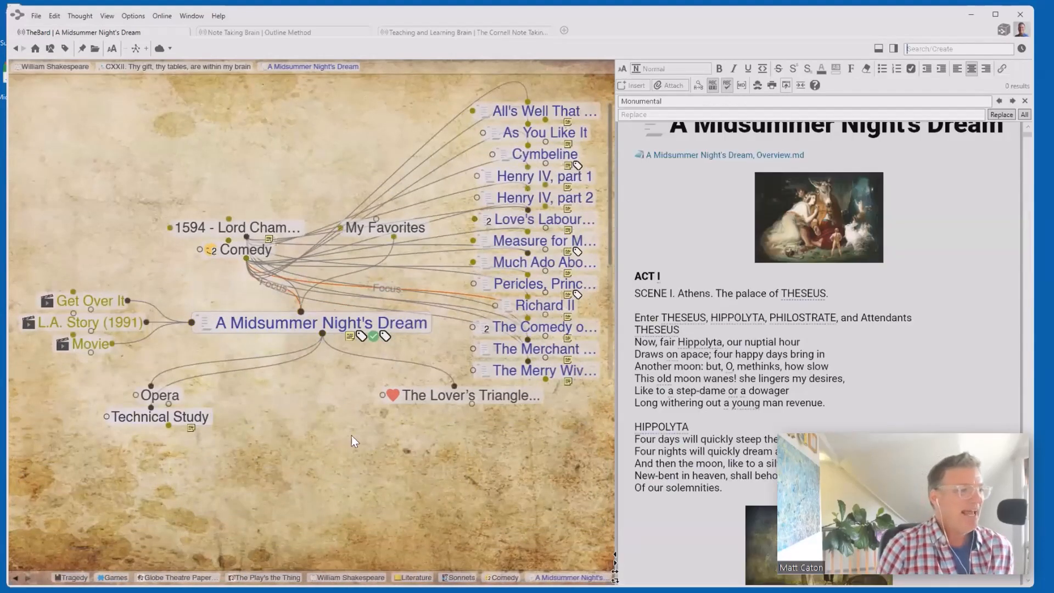
{"action": "left_click", "coordinate": [171, 417]}
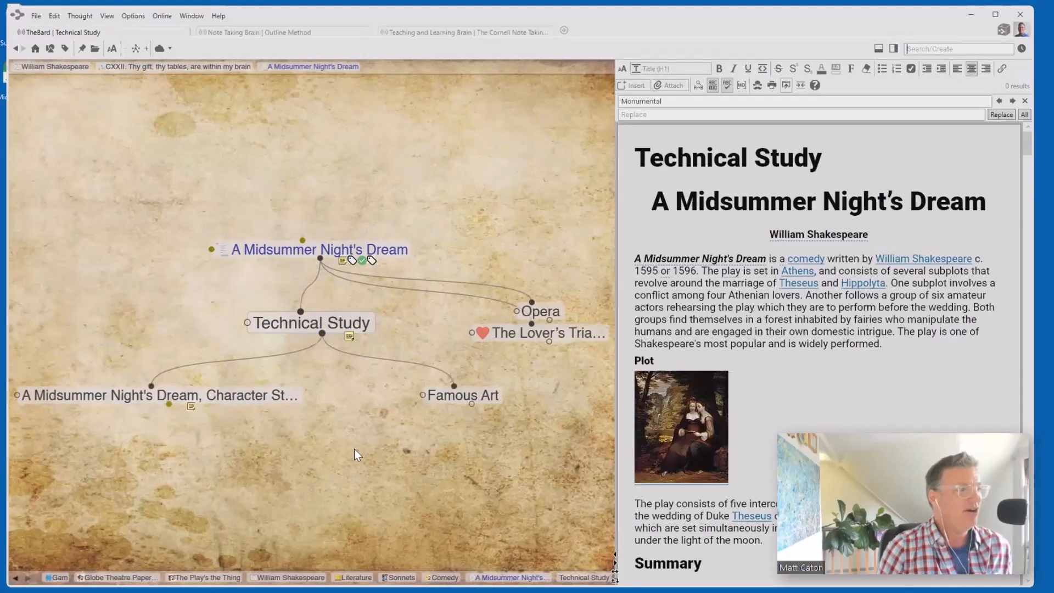
{"action": "left_click", "coordinate": [255, 396]}
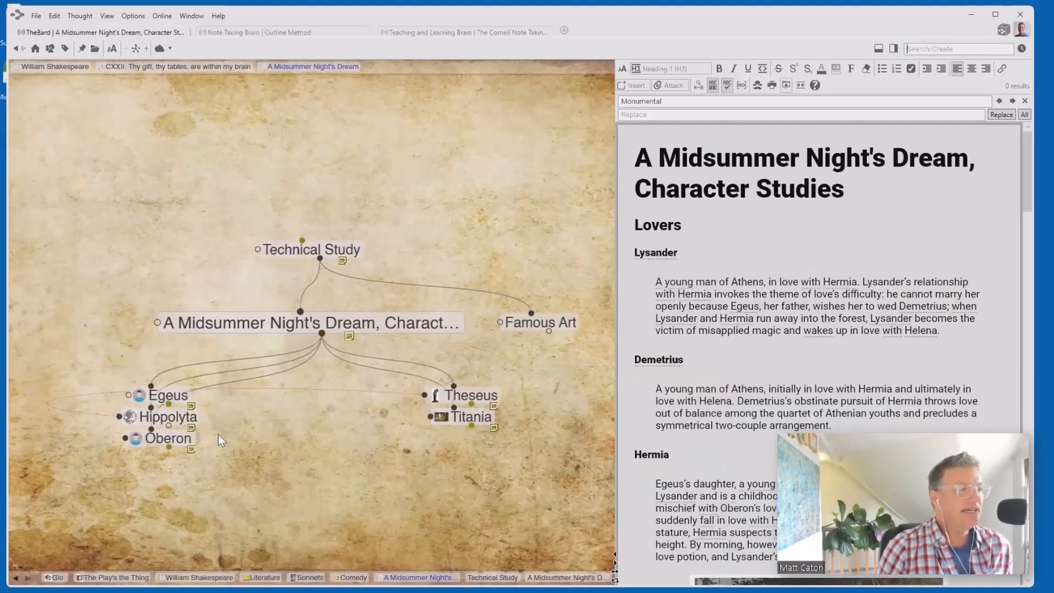
{"action": "left_click", "coordinate": [189, 396]}
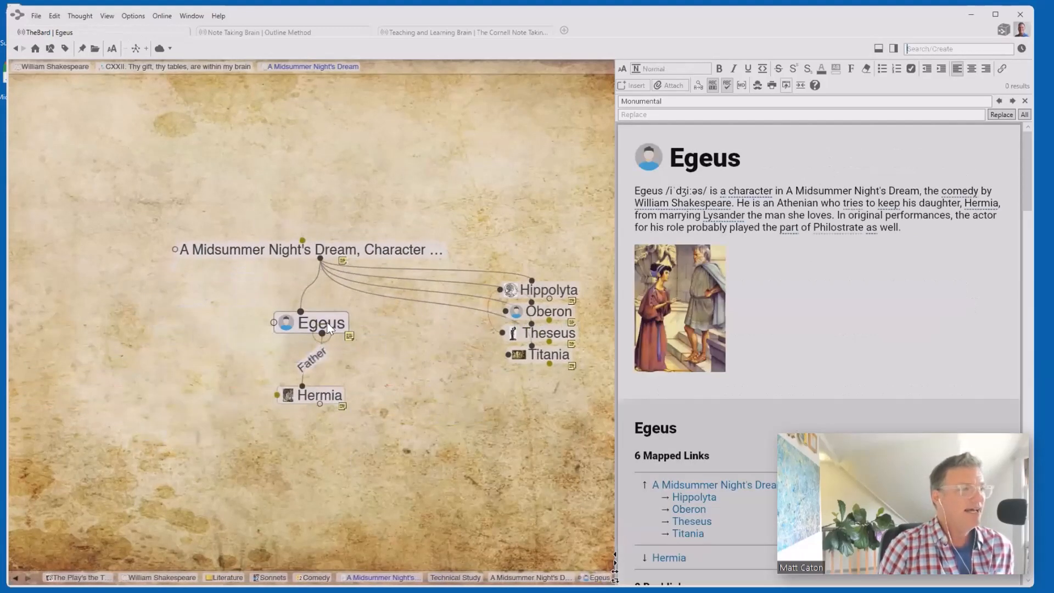
{"action": "left_click", "coordinate": [330, 396]}
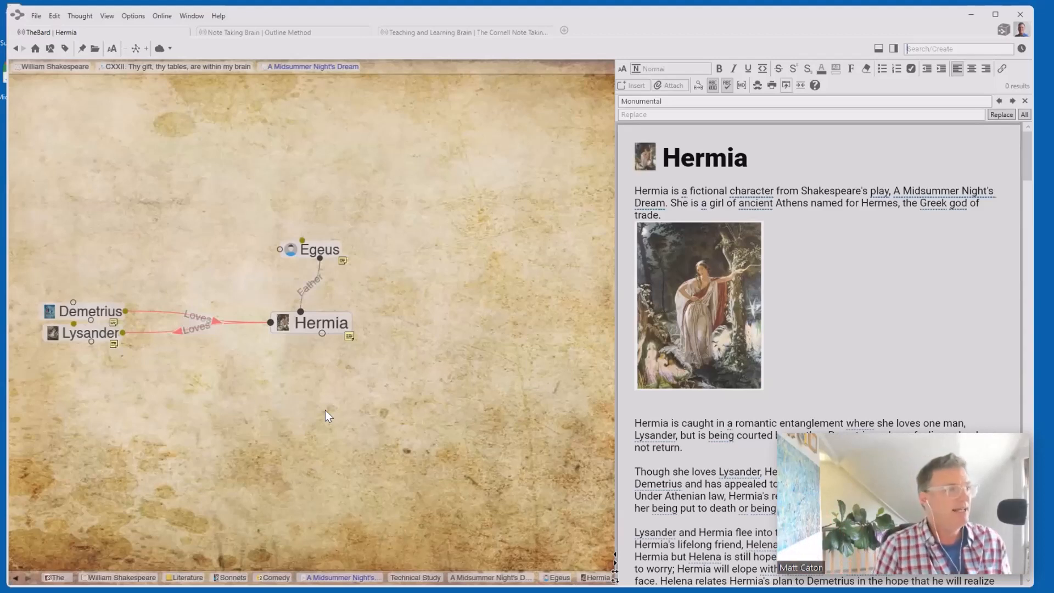
- Give the Egeus–Hermia Father link a direction and mark it One-way in its properties
{"action": "left_click", "coordinate": [315, 281]}
{"action": "left_click", "coordinate": [314, 281]}
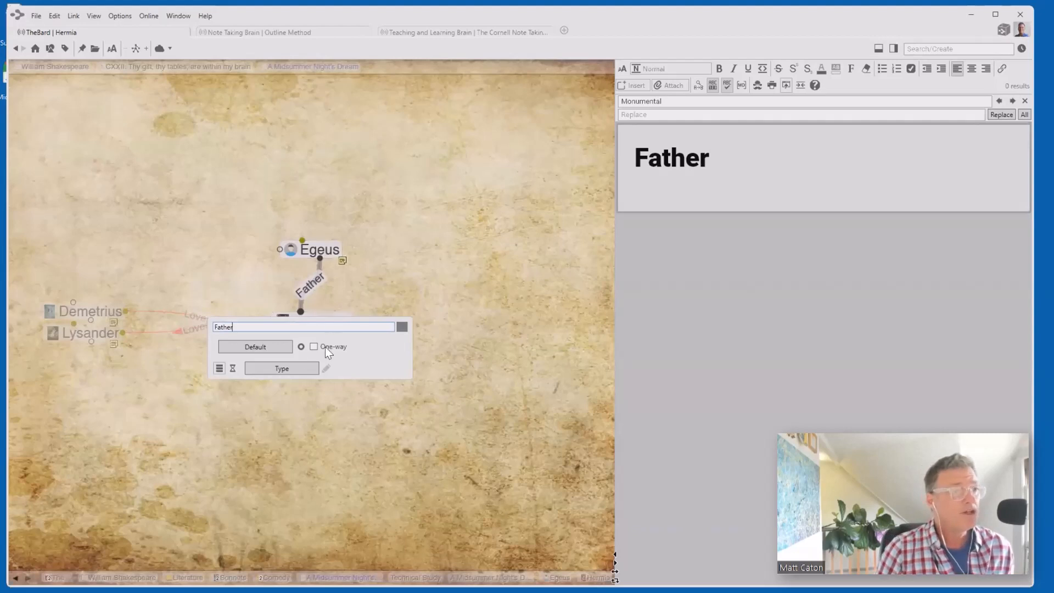
{"action": "left_click", "coordinate": [300, 346]}
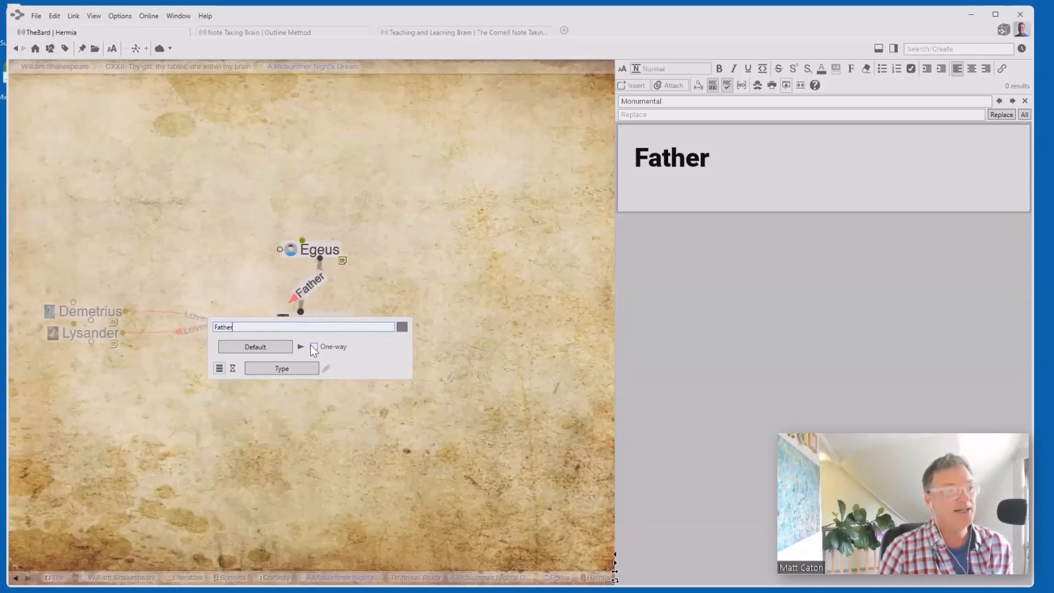
{"action": "left_click", "coordinate": [314, 346]}
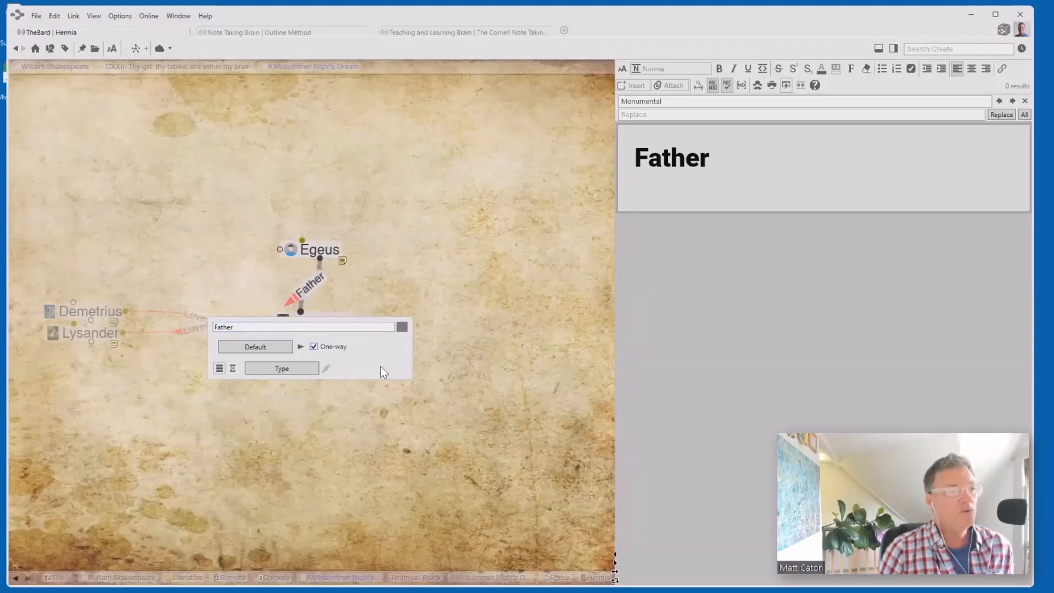
{"action": "left_click", "coordinate": [478, 393]}
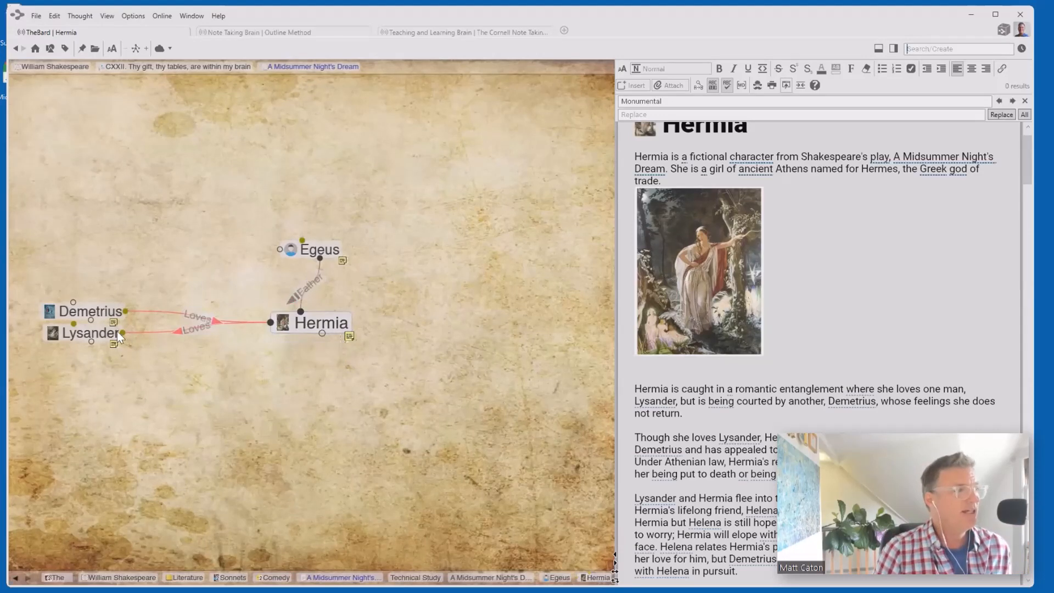
{"action": "left_click", "coordinate": [96, 331]}
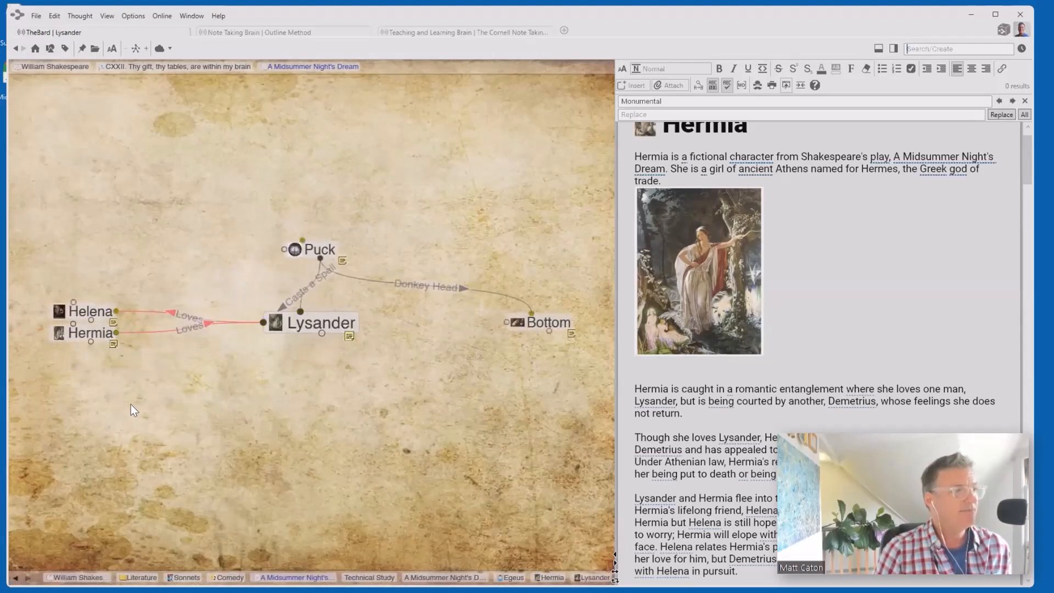
{"action": "left_click", "coordinate": [81, 313]}
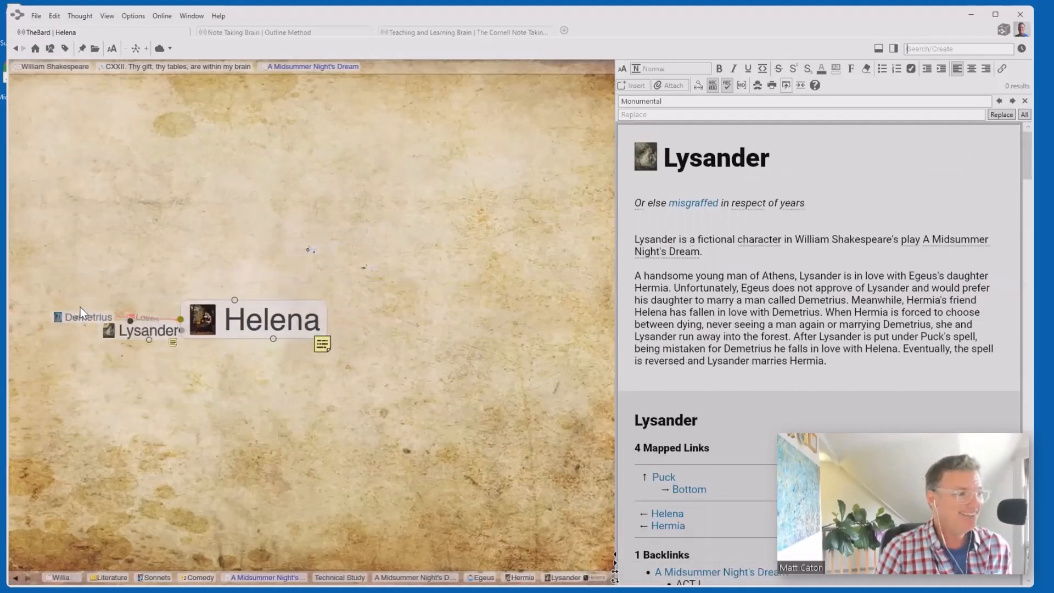
{"action": "left_click", "coordinate": [81, 306]}
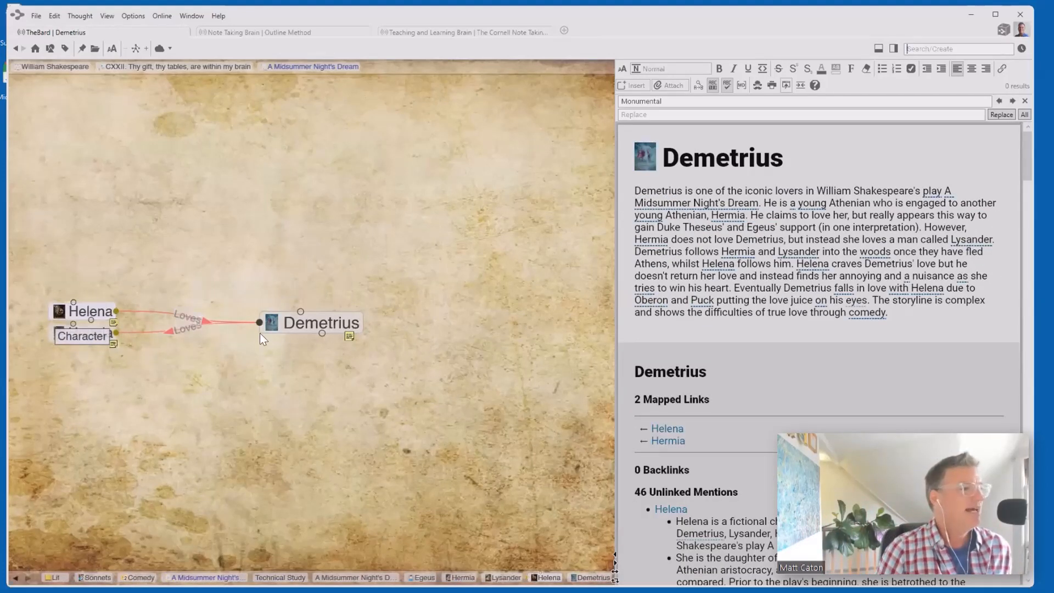
{"action": "left_click", "coordinate": [80, 334]}
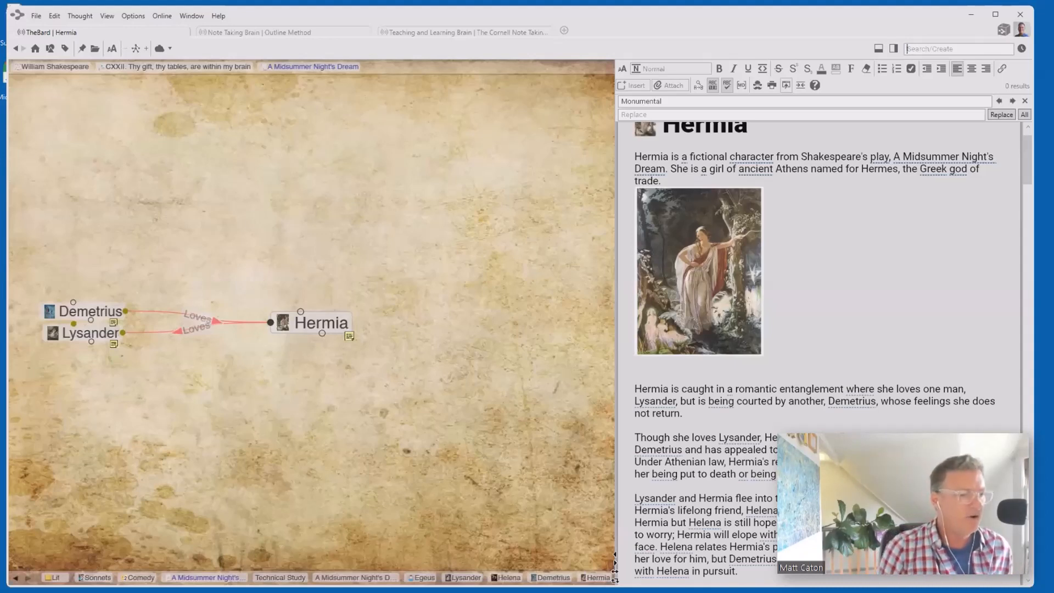
- Step back through Character Studies, Egeus, Technical Study and the play to 1594 - Lord Chamberlain
{"action": "left_click", "coordinate": [363, 578]}
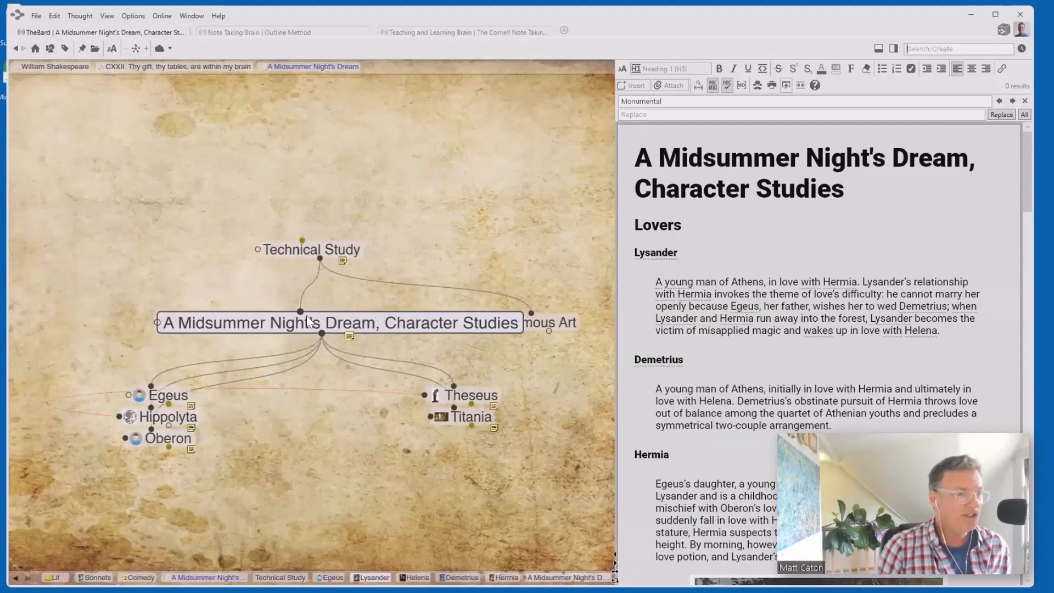
{"action": "left_click", "coordinate": [176, 397]}
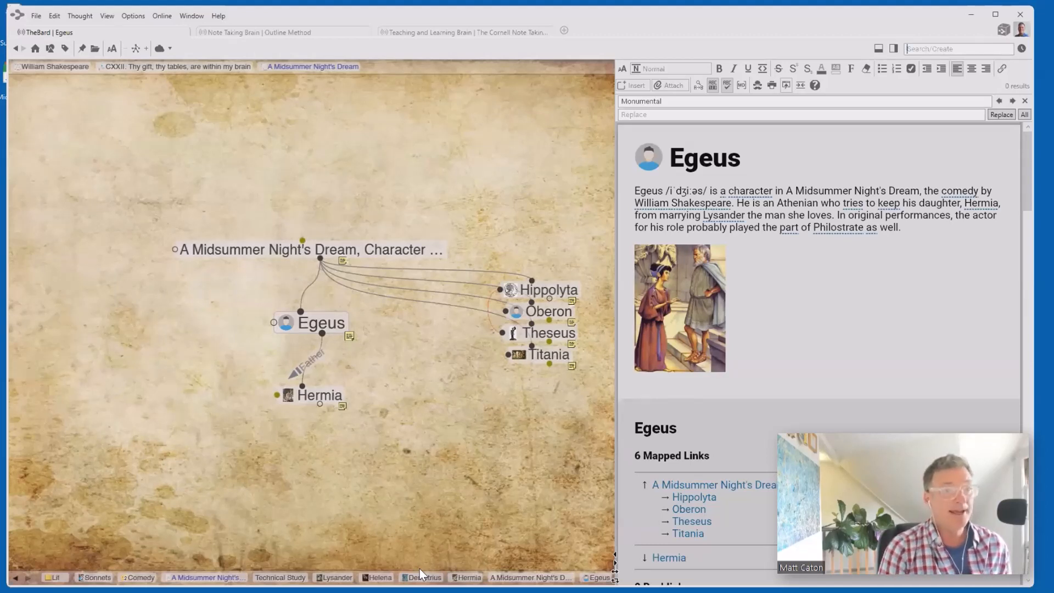
{"action": "left_click", "coordinate": [342, 252]}
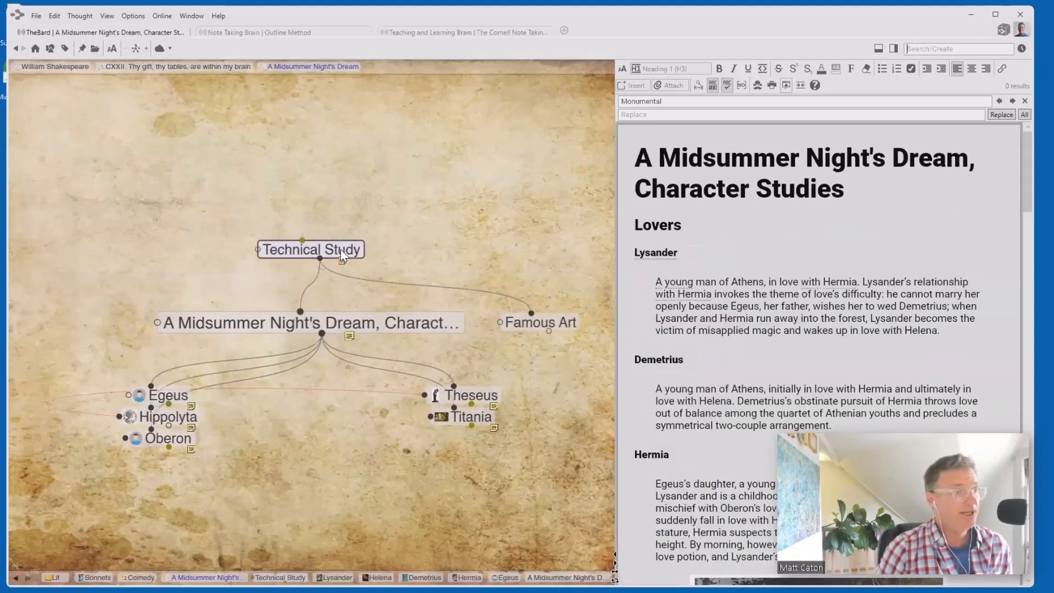
{"action": "left_click", "coordinate": [341, 250]}
{"action": "left_click", "coordinate": [340, 249]}
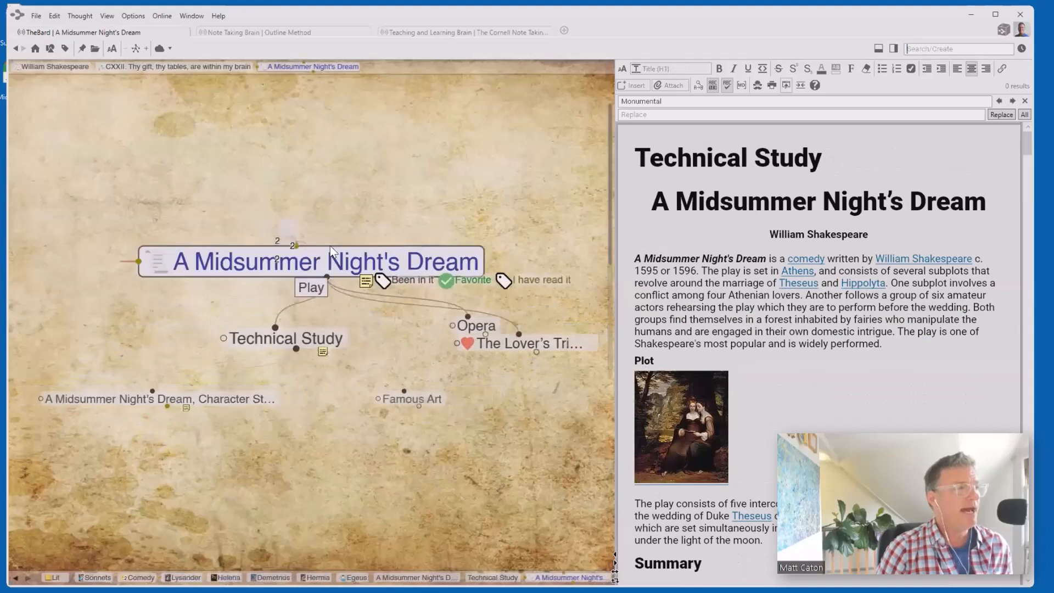
{"action": "left_click", "coordinate": [266, 229]}
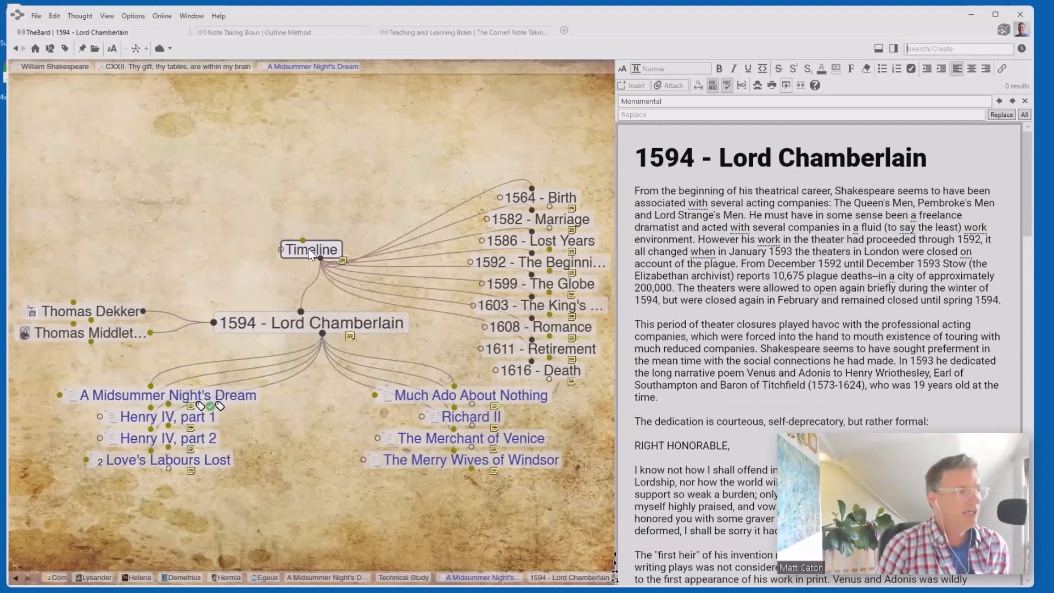
- Move from A Midsummer Night's Dream via 1594 - Lord Chamberlain and 1611 - Retirement to The Tempest
{"action": "left_click", "coordinate": [200, 395]}
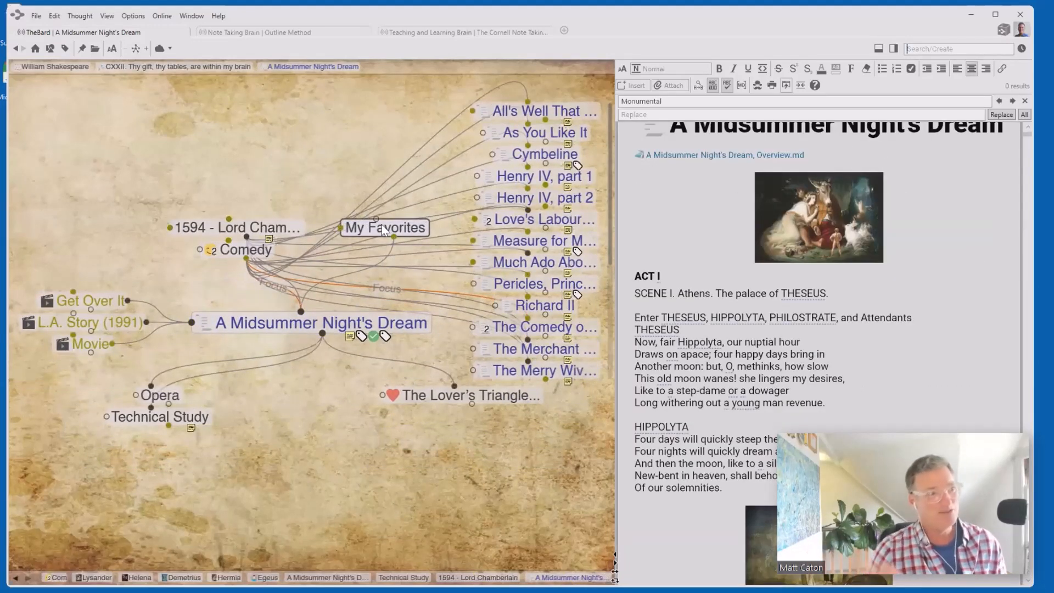
{"action": "left_click", "coordinate": [275, 224]}
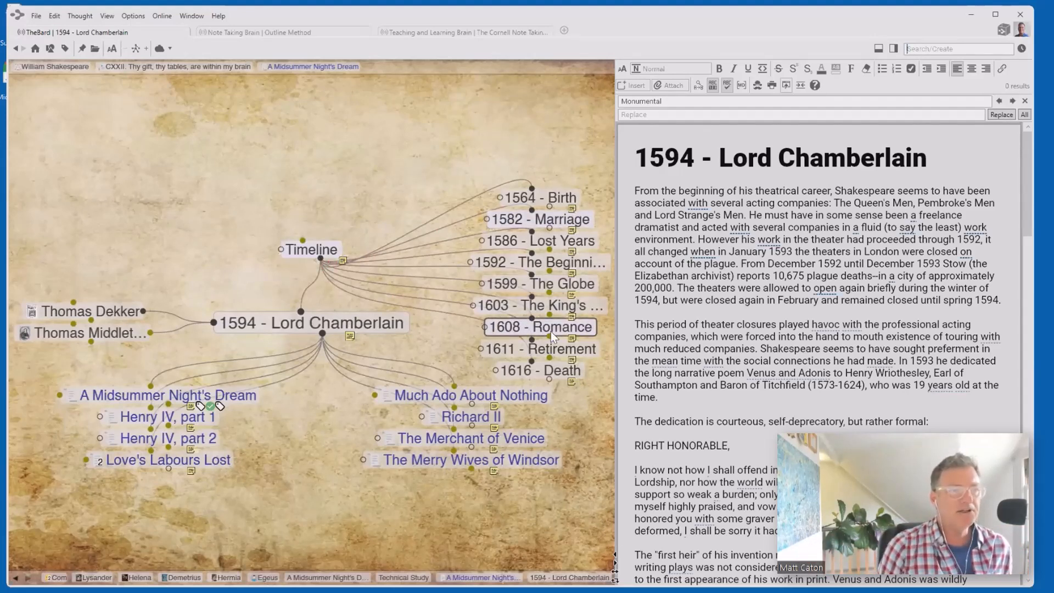
{"action": "left_click", "coordinate": [571, 348]}
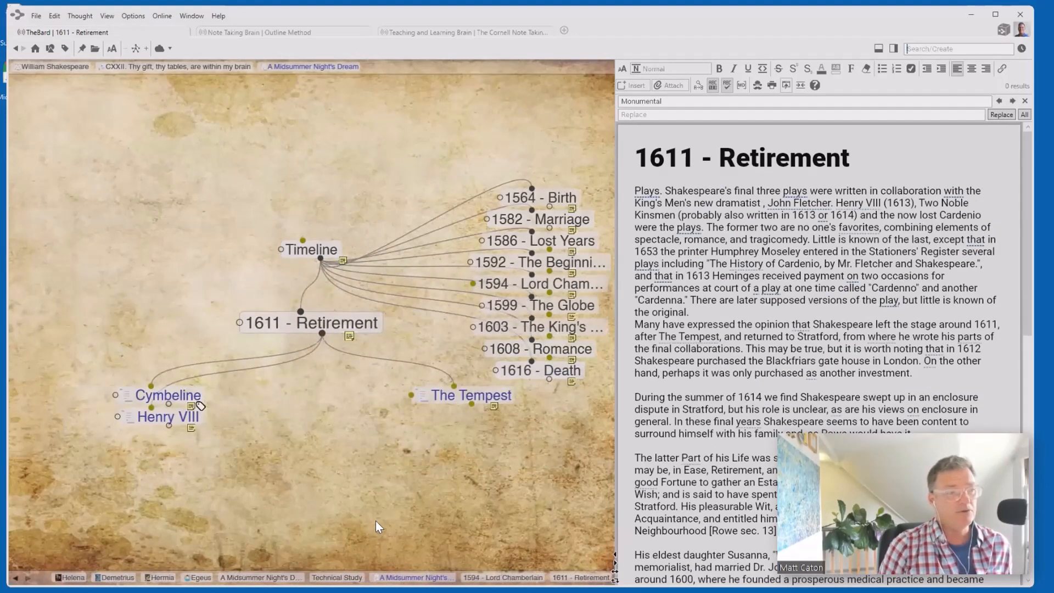
{"action": "left_click", "coordinate": [472, 397]}
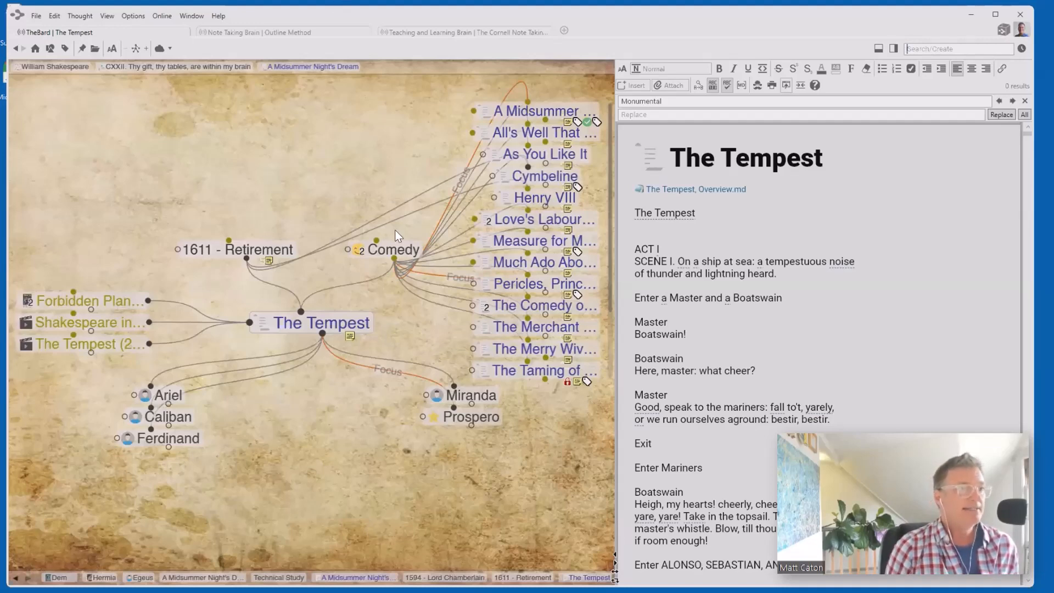
- Go from Comedy up to its parent thought Literature
{"action": "left_click", "coordinate": [395, 250]}
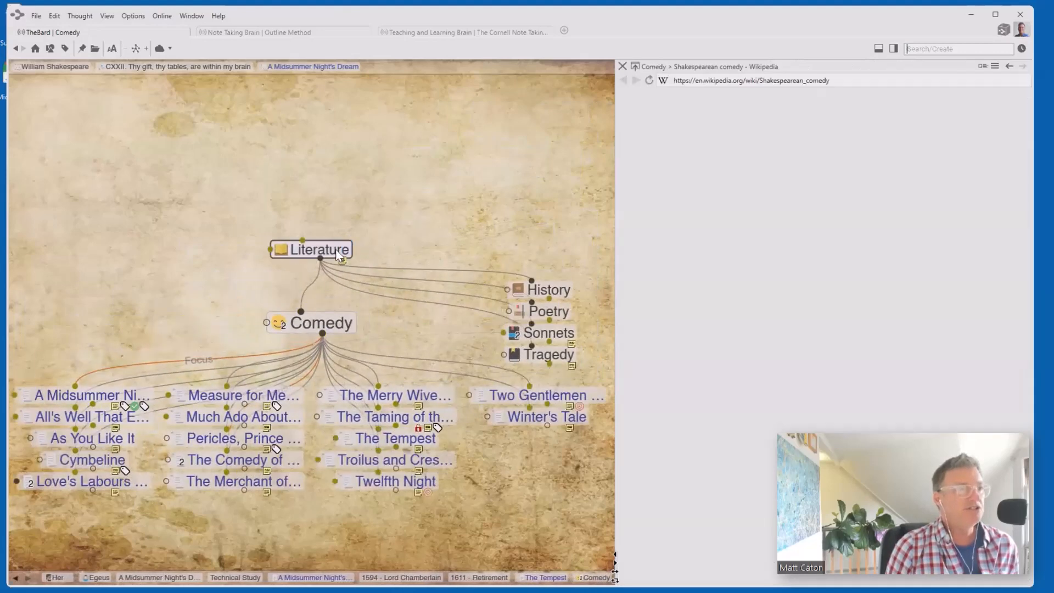
{"action": "left_click", "coordinate": [336, 250]}
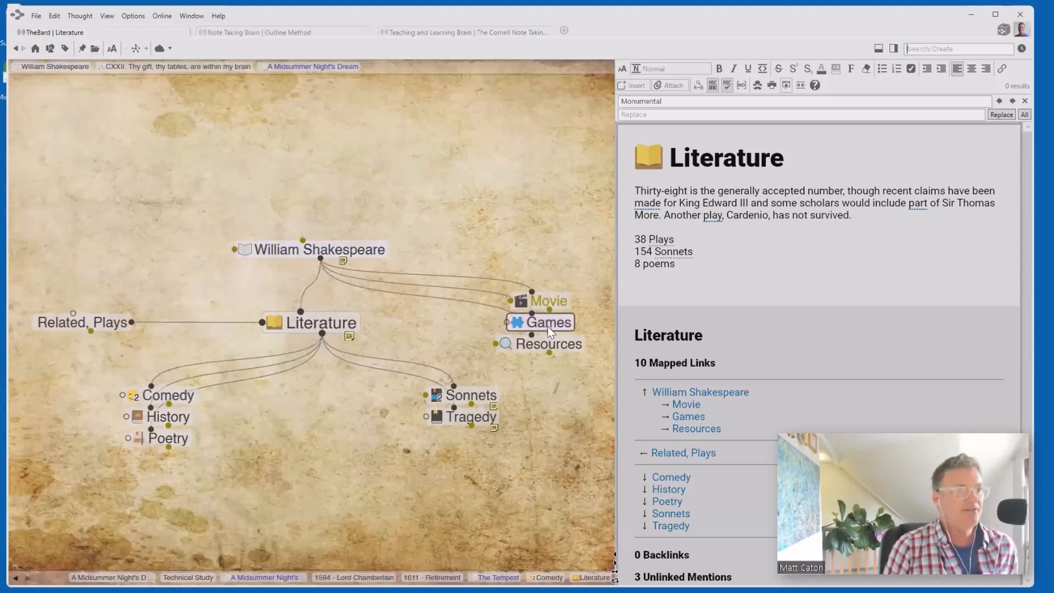
- Open Resources and then its child thought Dictionary
{"action": "left_click", "coordinate": [541, 344]}
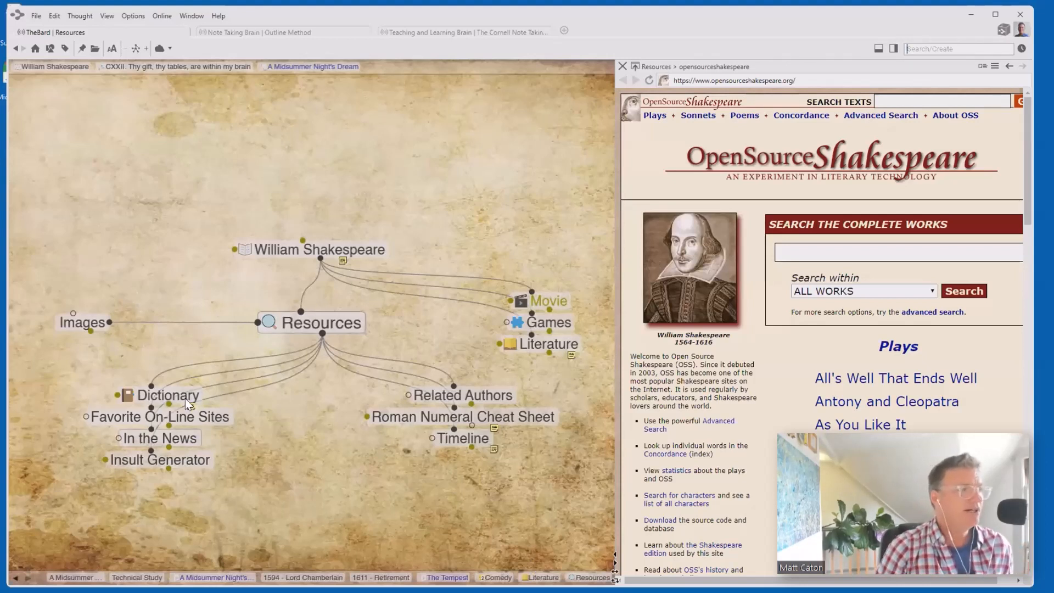
{"action": "left_click", "coordinate": [185, 398]}
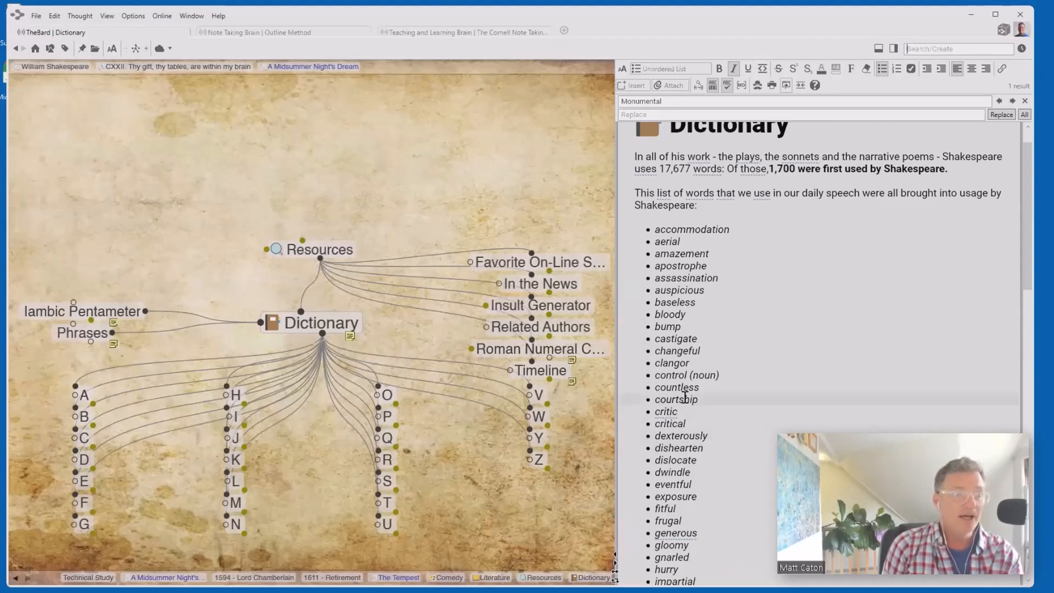
- Scroll the Dictionary notes down to the highlighted 'monumental' match
{"action": "scroll", "coordinate": [744, 326], "scroll_direction": "down", "scroll_amount": 2}
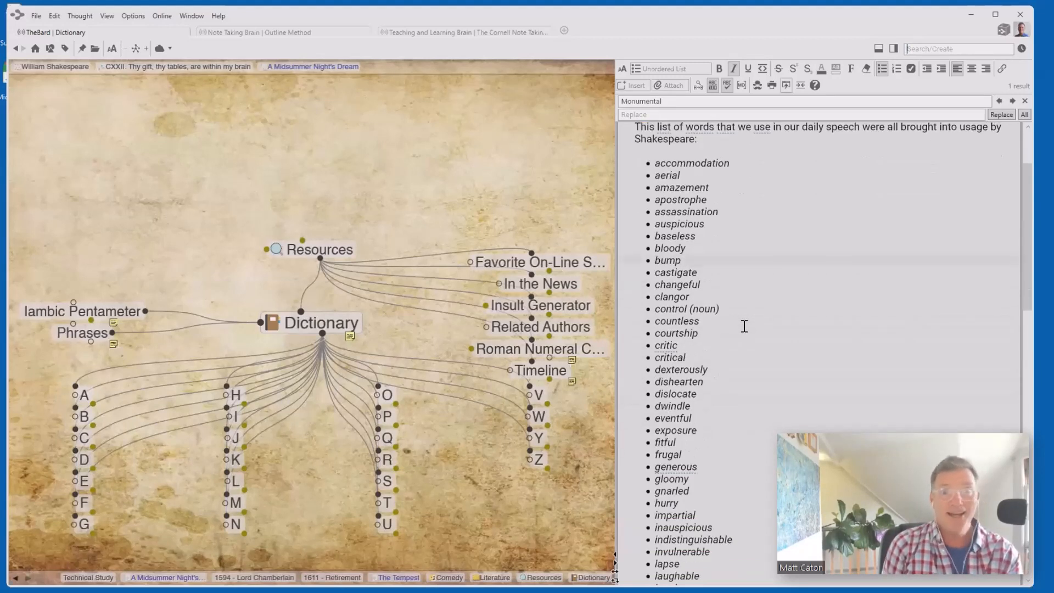
{"action": "scroll", "coordinate": [744, 326], "scroll_direction": "down", "scroll_amount": 6}
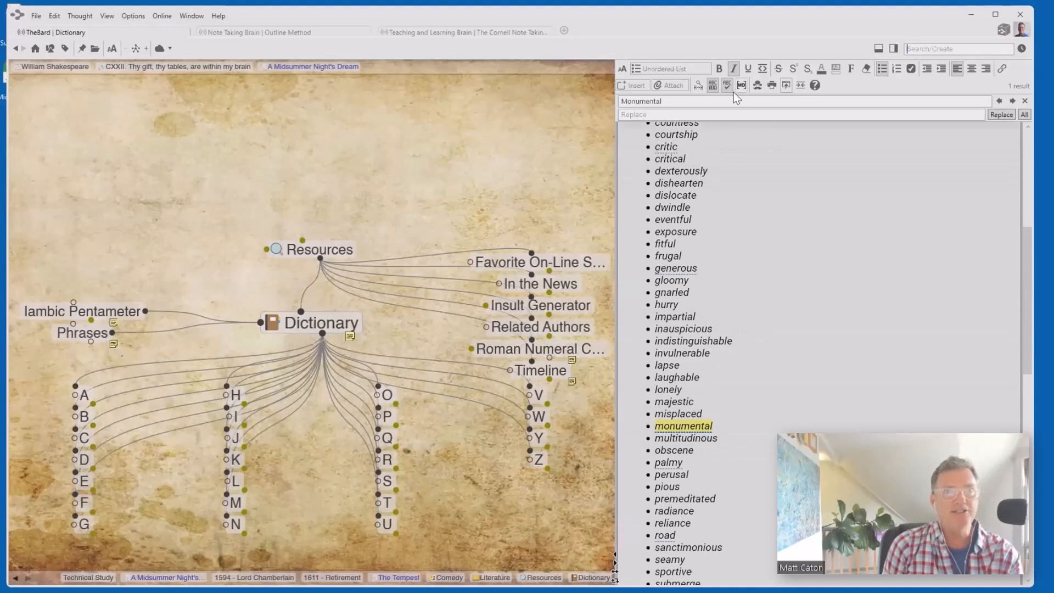
- Close the find bar and activate the 'Monumental' thought from the word in the Dictionary note
{"action": "left_click", "coordinate": [1025, 101]}
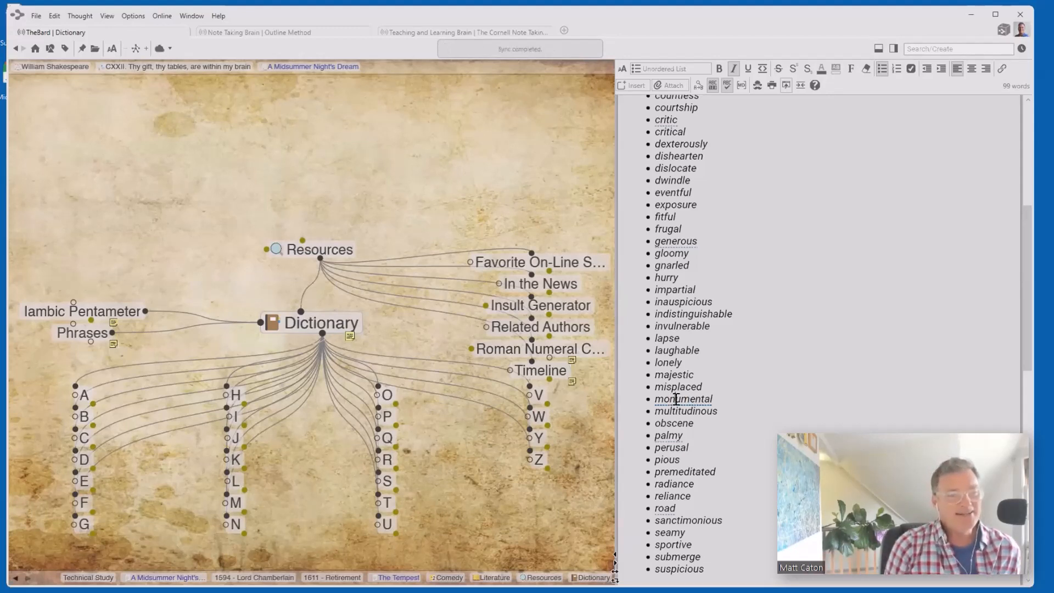
{"action": "right_click", "coordinate": [675, 399]}
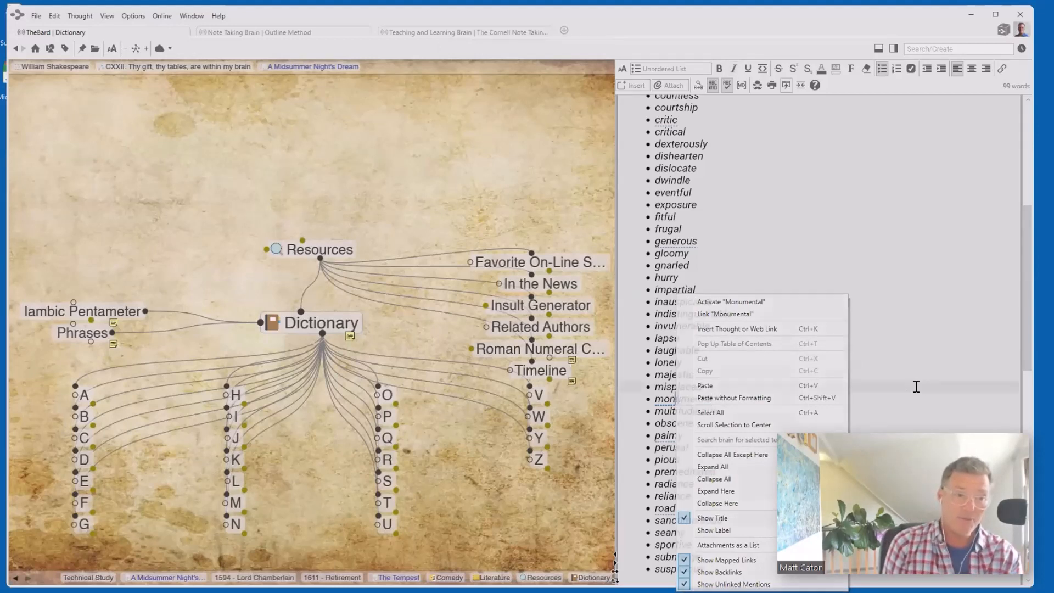
{"action": "left_click", "coordinate": [683, 420]}
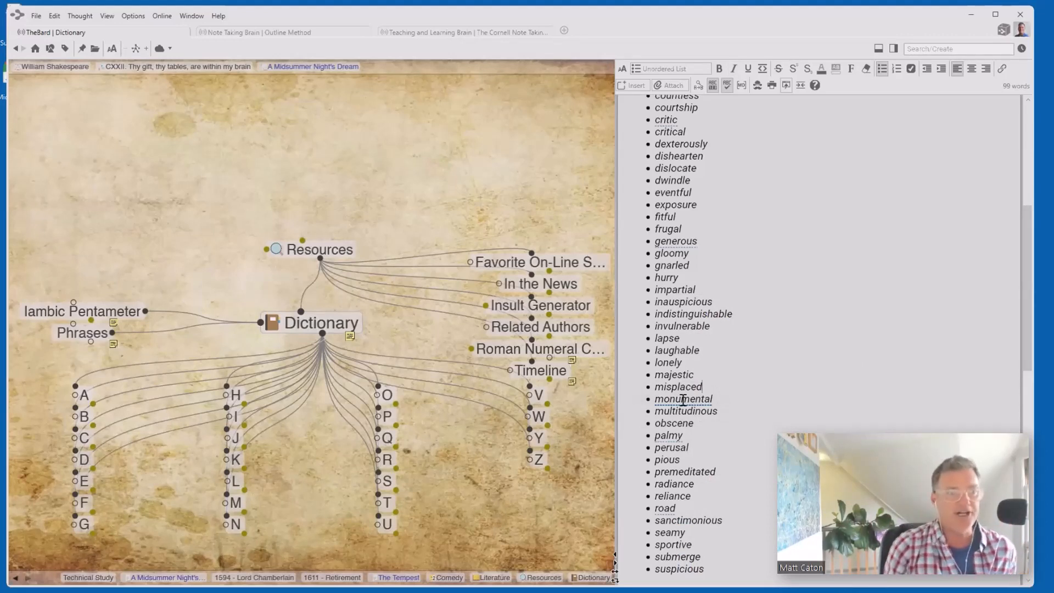
{"action": "right_click", "coordinate": [684, 400]}
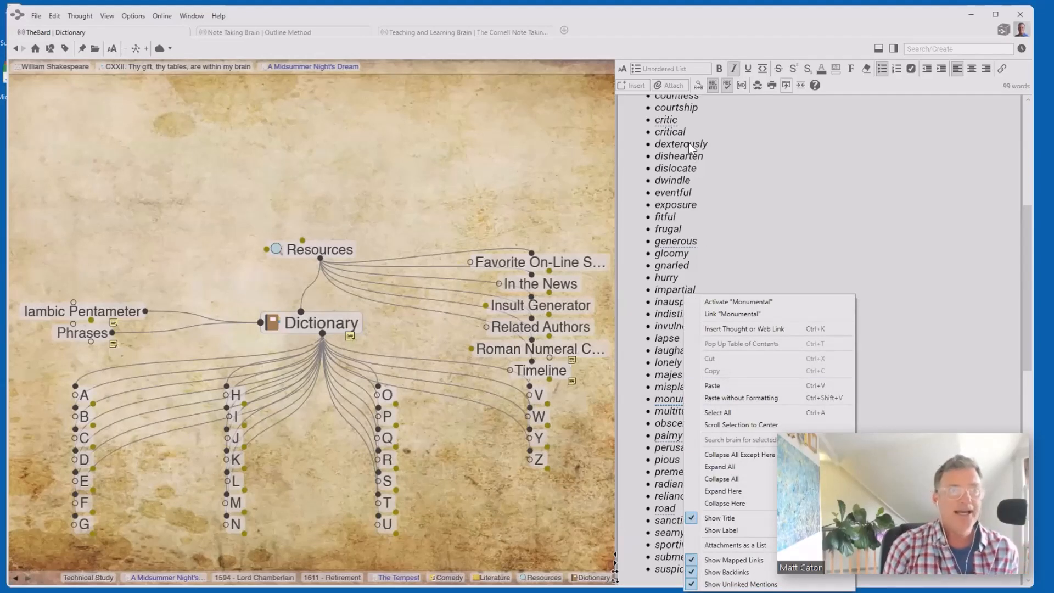
{"action": "left_click", "coordinate": [740, 301]}
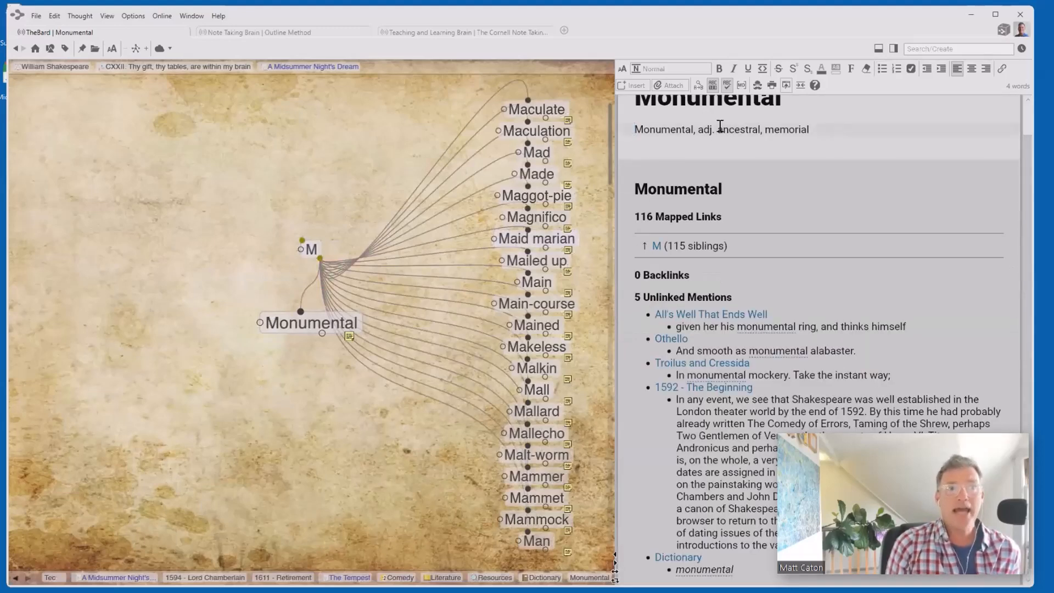
{"action": "left_click_drag", "start_coordinate": [717, 130], "coordinate": [760, 128]}
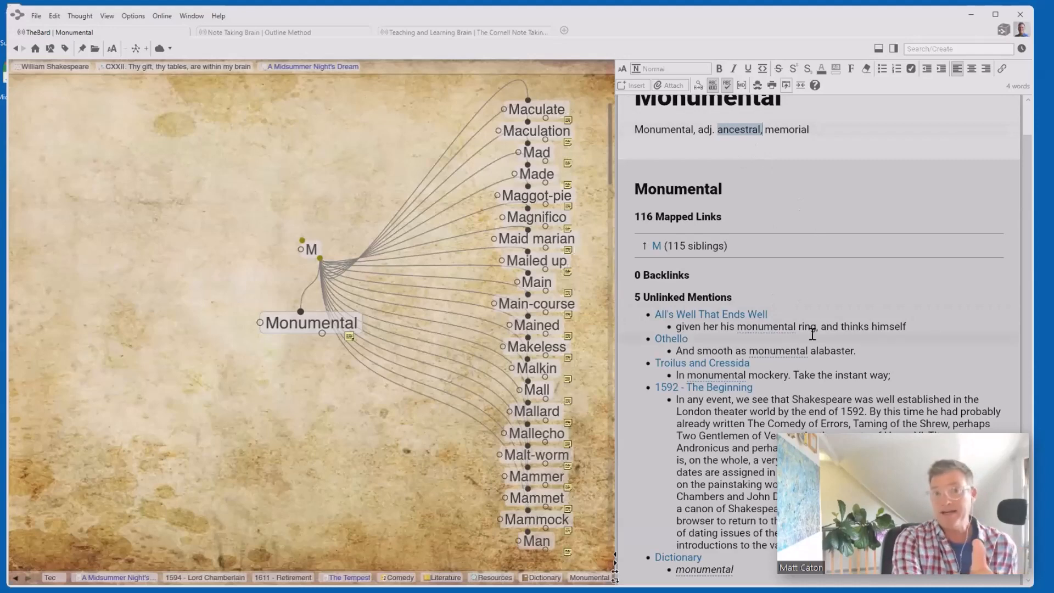
- Open All's Well That Ends Well from Unlinked Mentions and search its script for 'Monumental'
{"action": "left_click", "coordinate": [729, 316]}
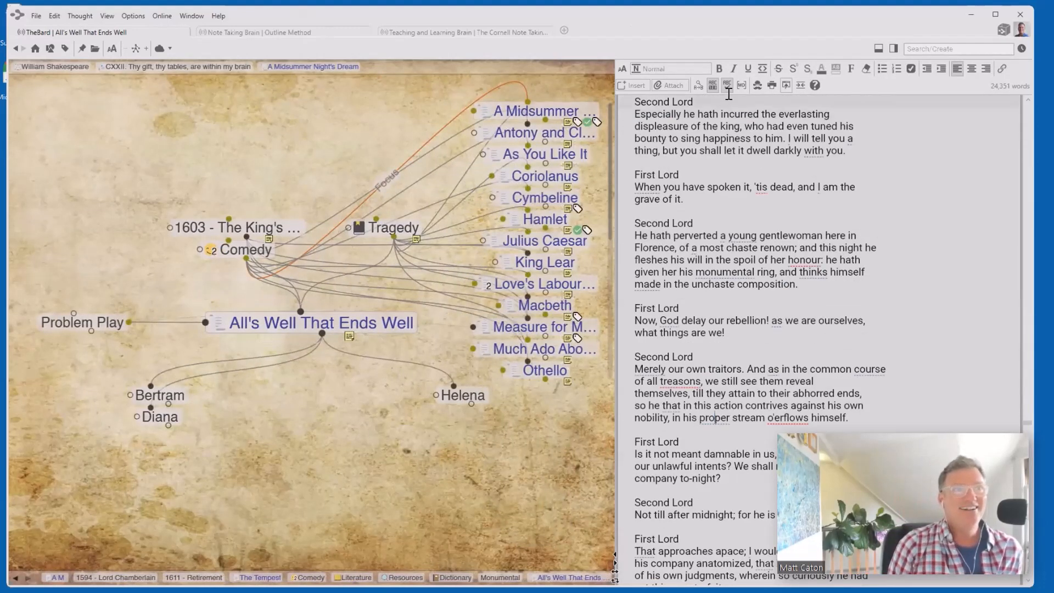
{"action": "left_click", "coordinate": [698, 85]}
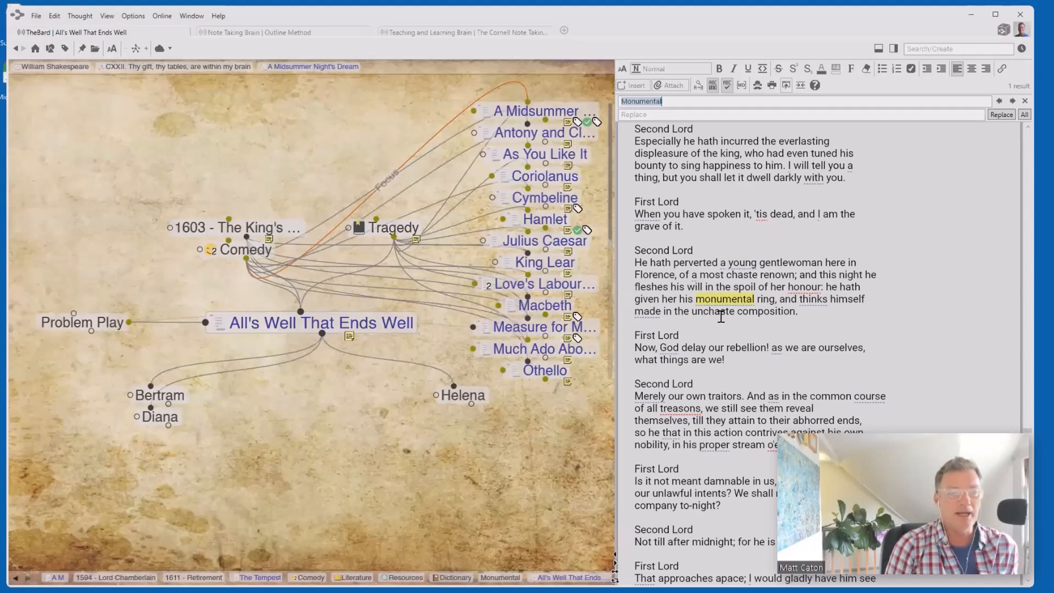
- Activate the Proper thought from the word 'proper' in the note's context menu
{"action": "right_click", "coordinate": [709, 443]}
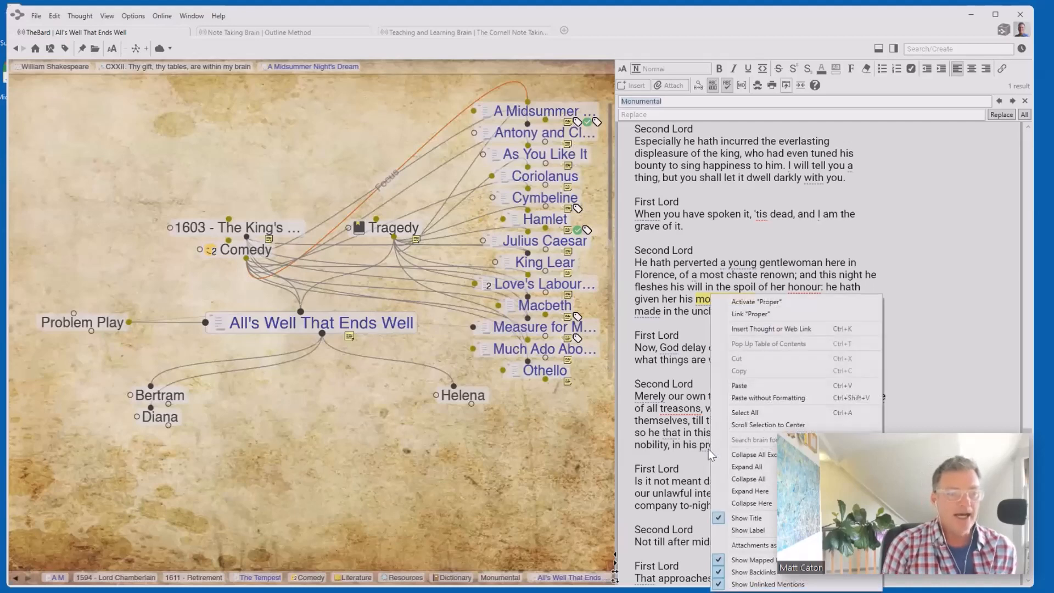
{"action": "left_click", "coordinate": [680, 457]}
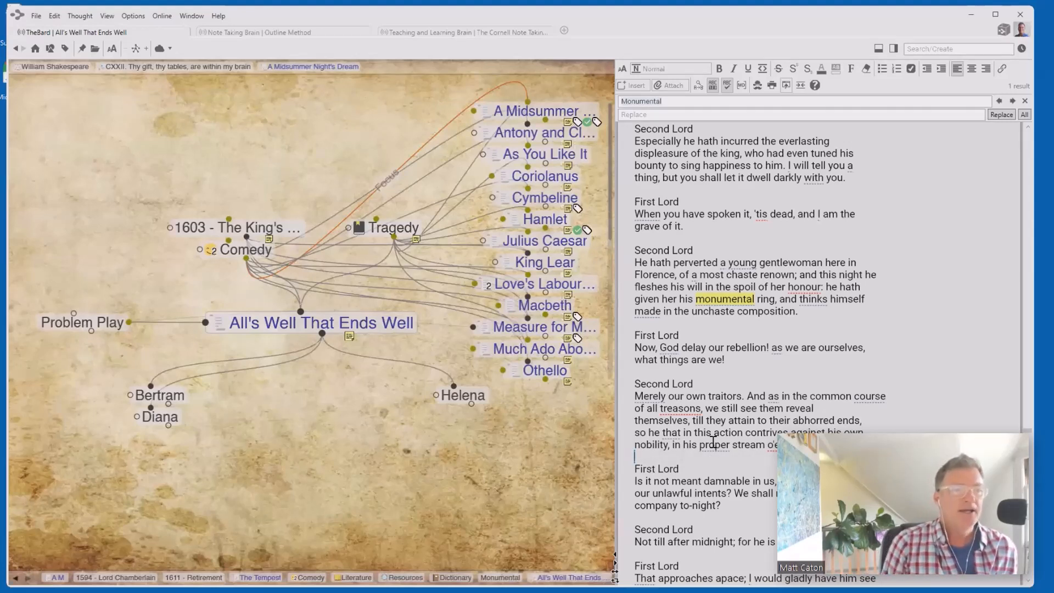
{"action": "right_click", "coordinate": [713, 442]}
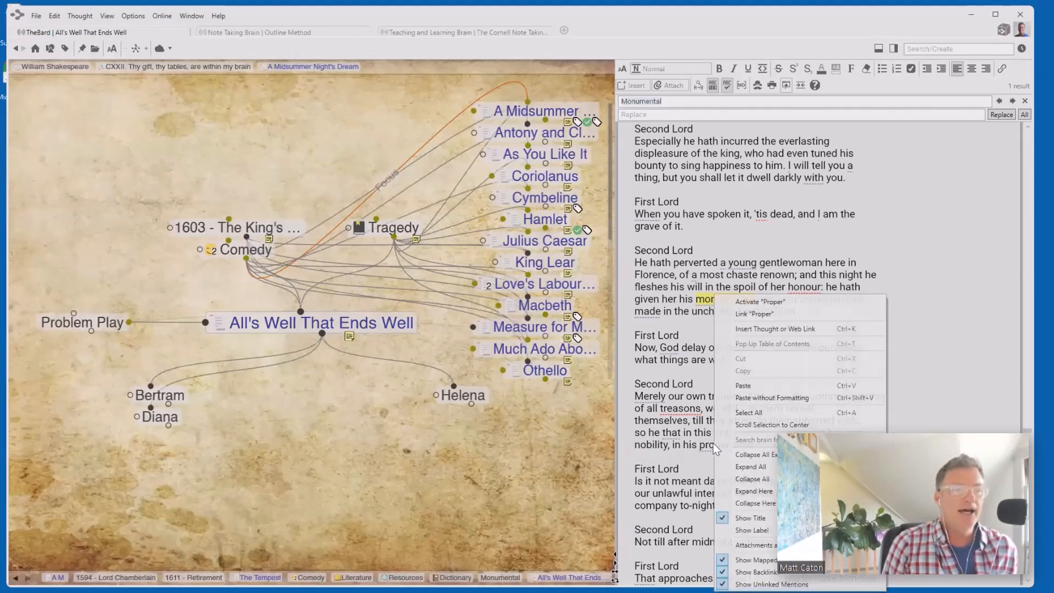
{"action": "left_click", "coordinate": [756, 301]}
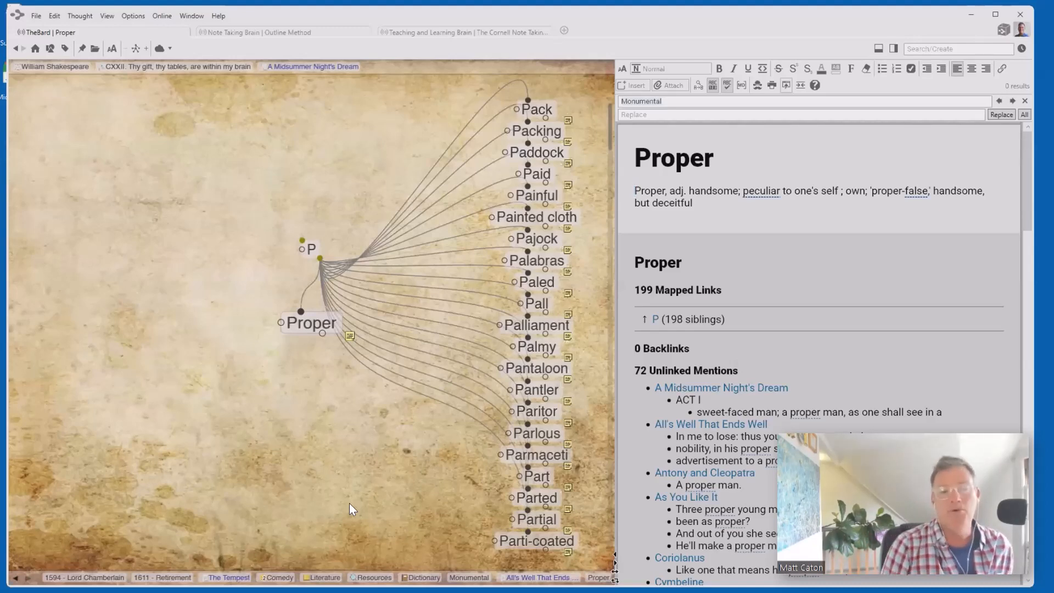
{"action": "scroll", "coordinate": [761, 390], "scroll_direction": "down", "scroll_amount": 3}
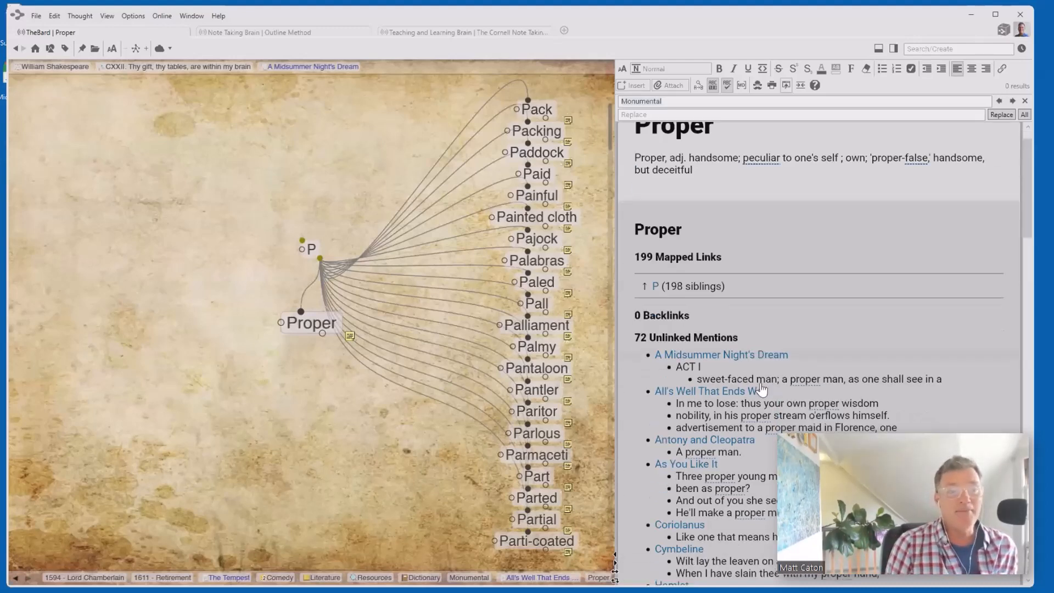
{"action": "scroll", "coordinate": [760, 390], "scroll_direction": "down", "scroll_amount": 3}
{"action": "scroll", "coordinate": [761, 390], "scroll_direction": "up", "scroll_amount": 4}
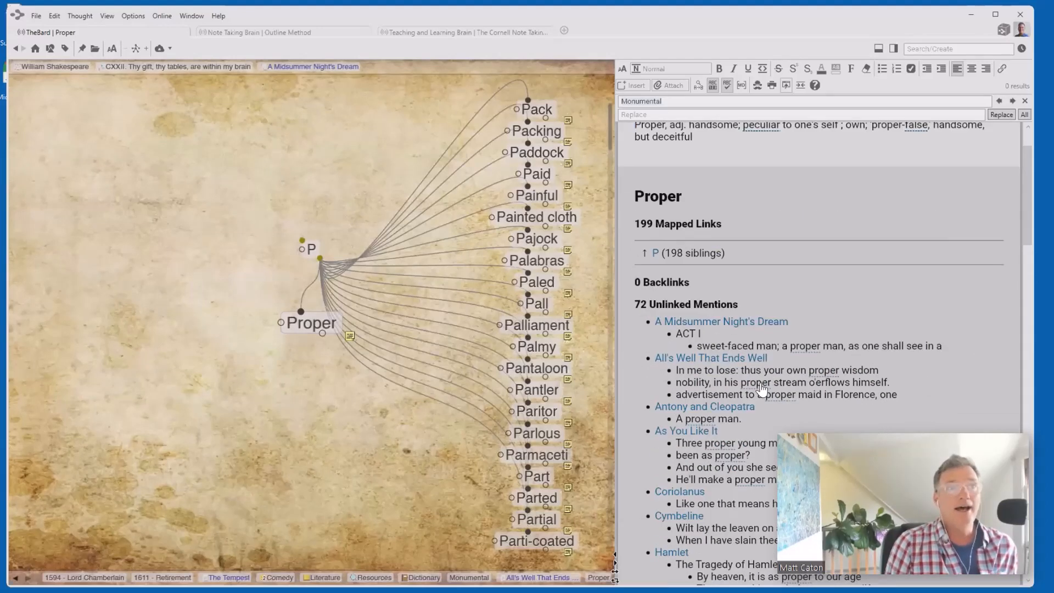
{"action": "scroll", "coordinate": [761, 389], "scroll_direction": "up", "scroll_amount": 2}
{"action": "scroll", "coordinate": [762, 381], "scroll_direction": "down", "scroll_amount": 4}
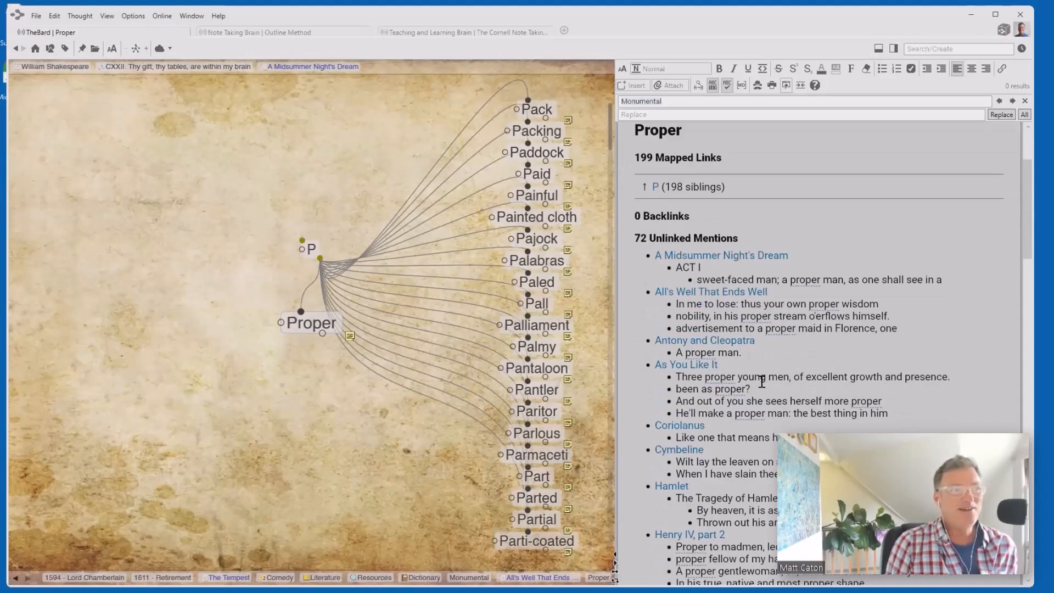
{"action": "scroll", "coordinate": [762, 381], "scroll_direction": "down", "scroll_amount": 5}
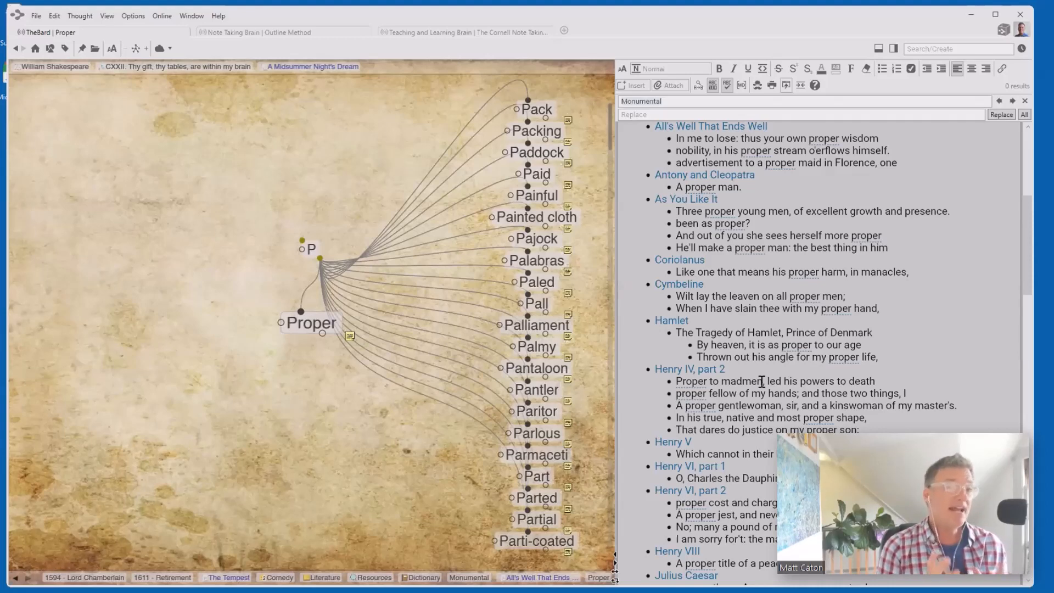
{"action": "left_click", "coordinate": [248, 32]}
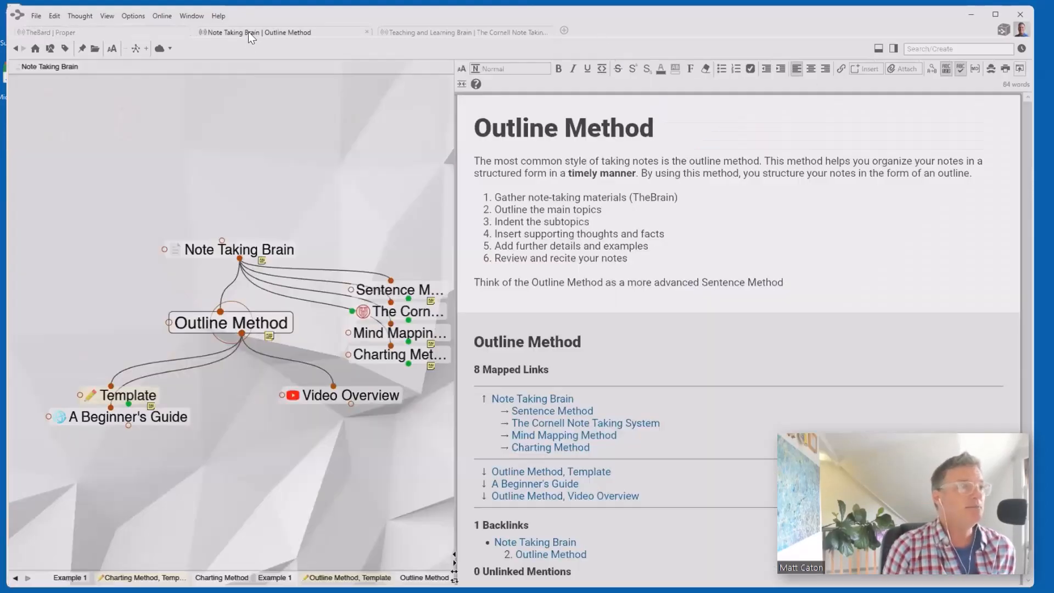
{"action": "left_click", "coordinate": [50, 67]}
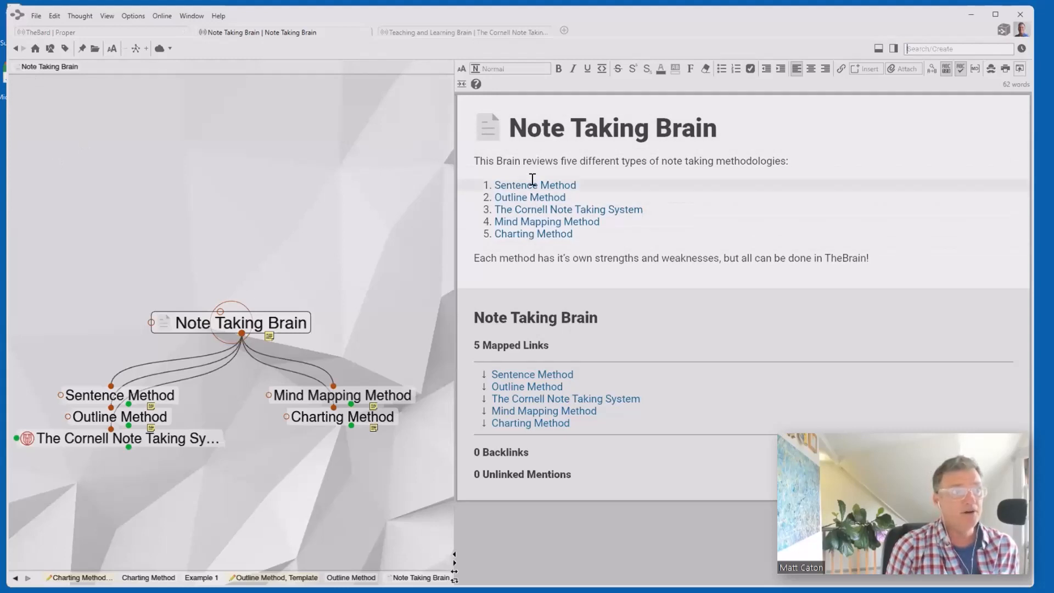
- Open The Cornell Note Taking System, widen the map pane, then open The Cornell Note Template
{"action": "left_click", "coordinate": [126, 442]}
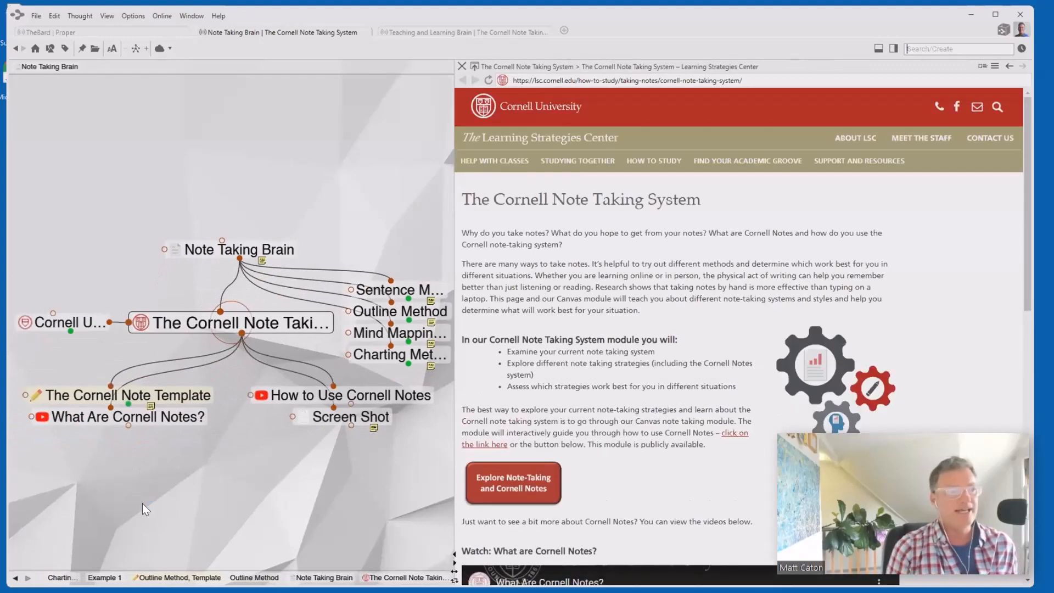
{"action": "left_click_drag", "start_coordinate": [453, 392], "coordinate": [622, 395]}
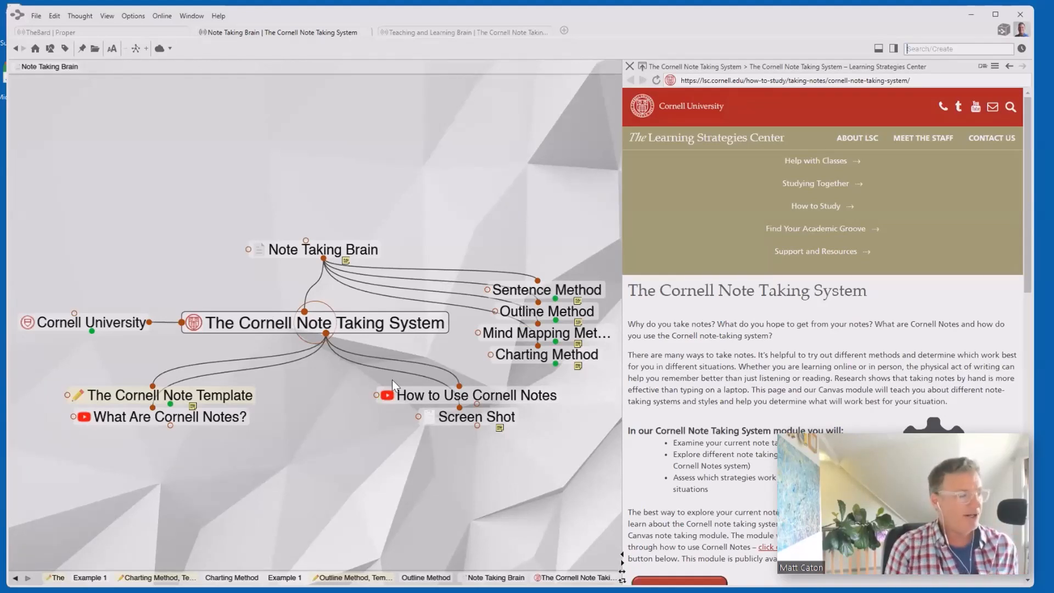
{"action": "left_click", "coordinate": [219, 400]}
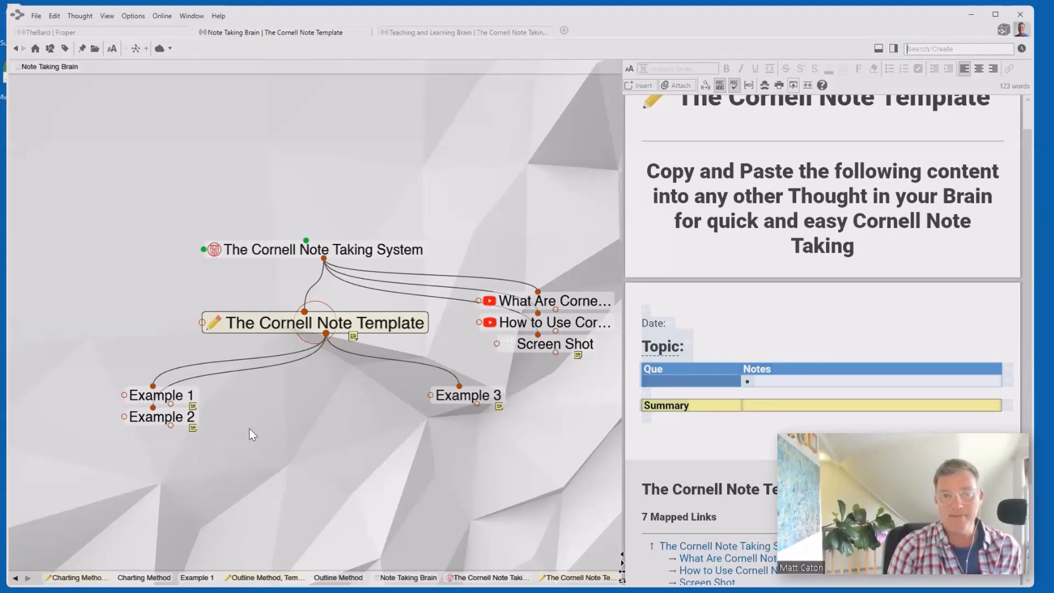
- Open Example 1 and add an empty row at the bottom of its Recall/Notes table
{"action": "left_click", "coordinate": [156, 395]}
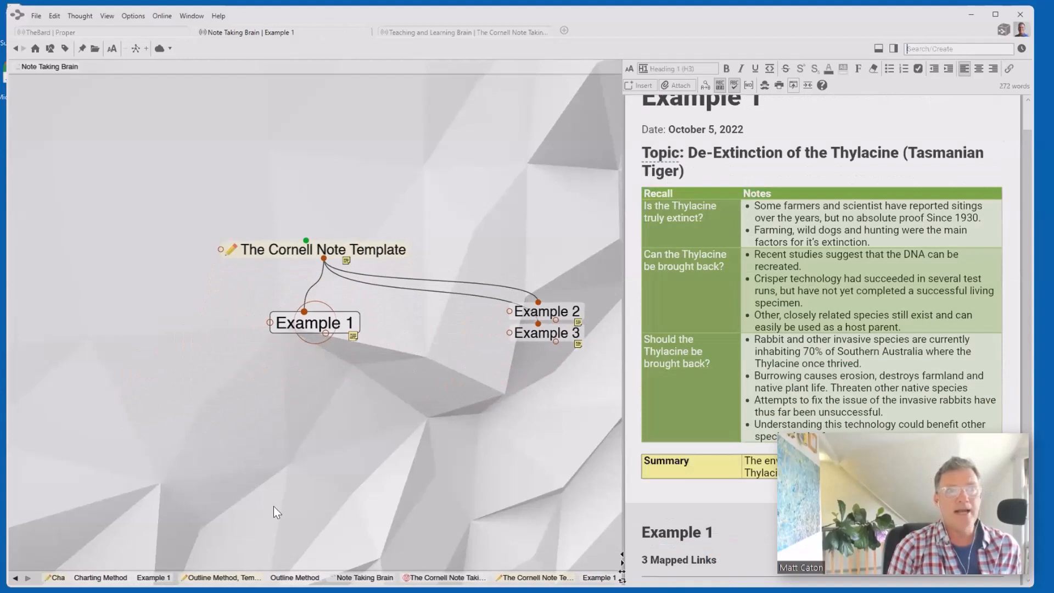
{"action": "scroll", "coordinate": [836, 412], "scroll_direction": "up", "scroll_amount": 1}
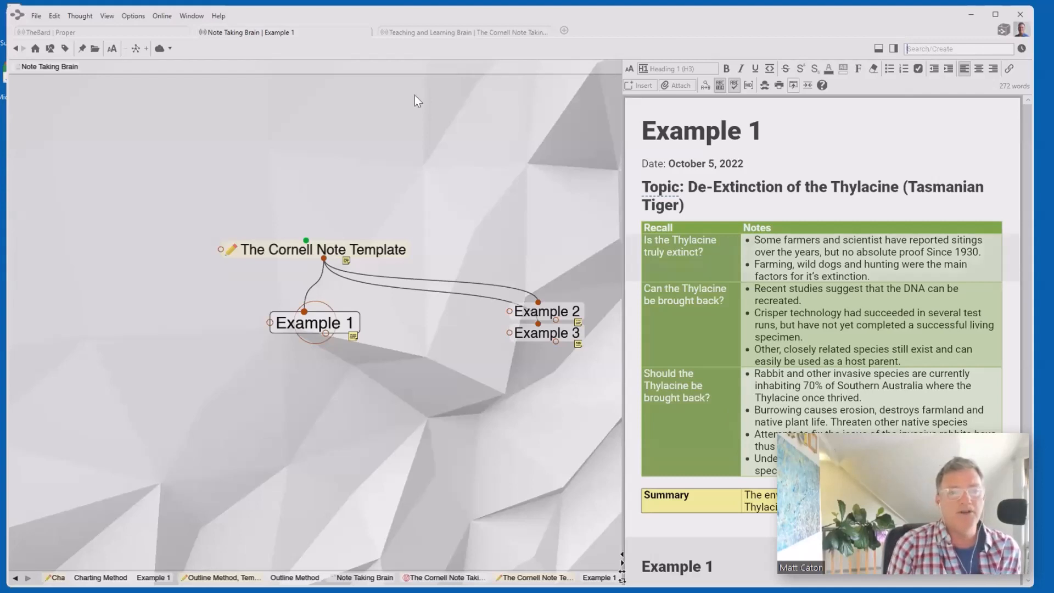
{"action": "left_click", "coordinate": [784, 313]}
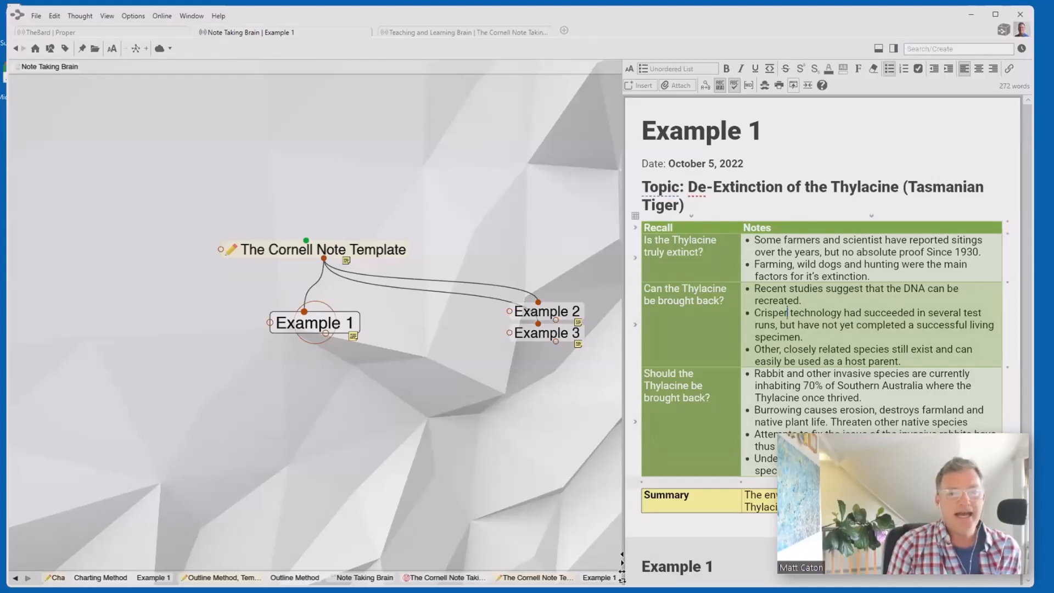
{"action": "left_click", "coordinate": [1008, 476]}
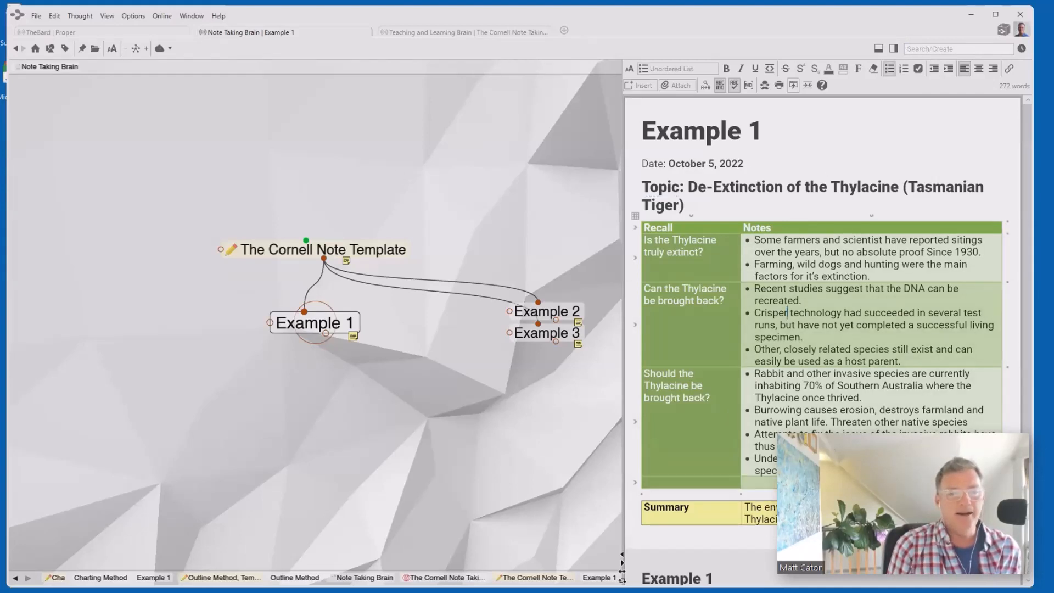
{"action": "left_click", "coordinate": [710, 480]}
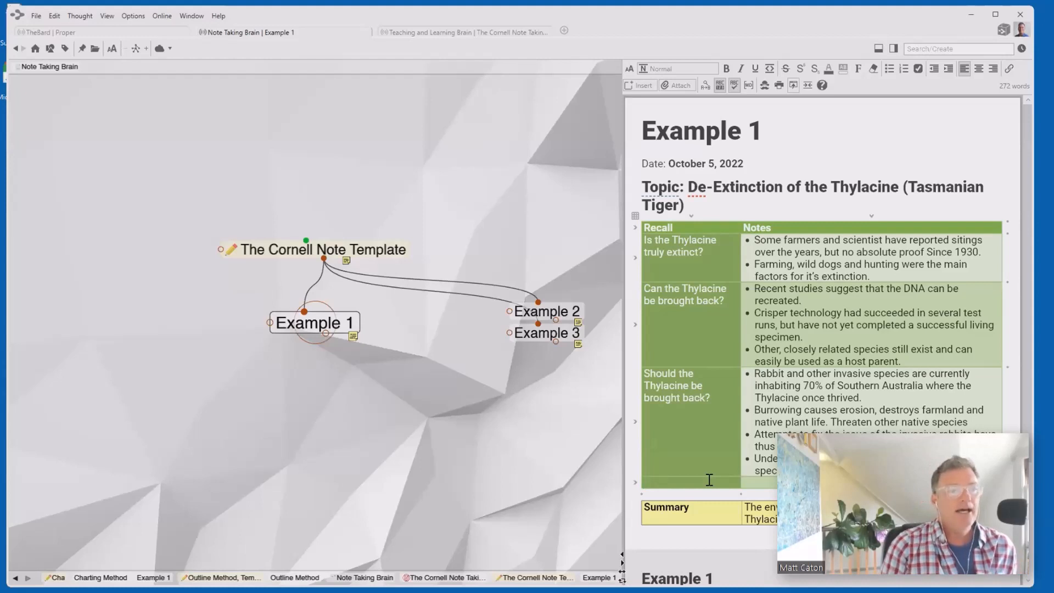
- Open The Cornell Note Template and select its Date, Topic, Que/Notes and Summary content
{"action": "left_click", "coordinate": [315, 250]}
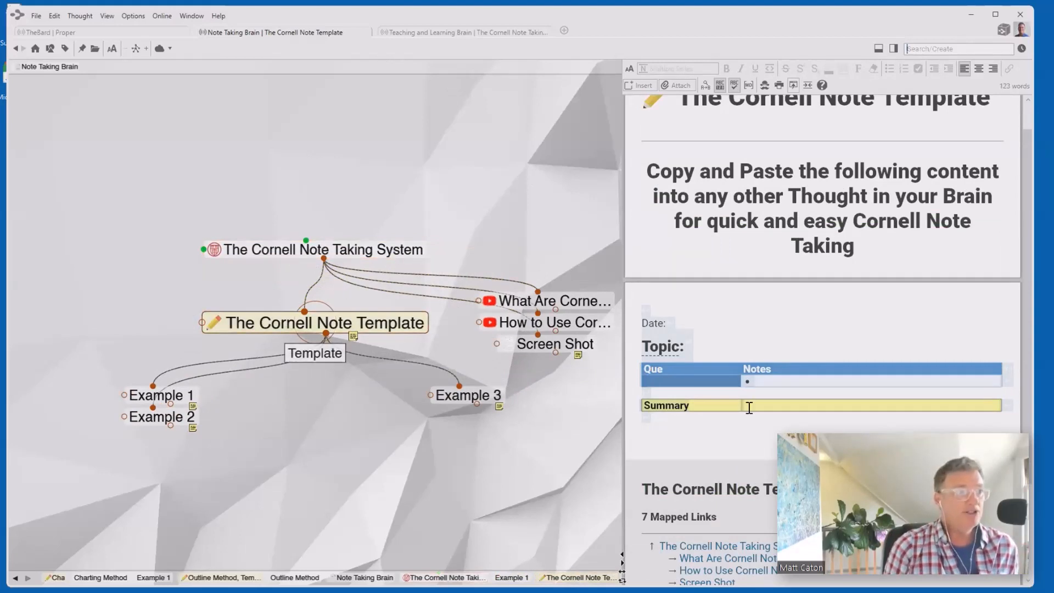
{"action": "left_click", "coordinate": [679, 426]}
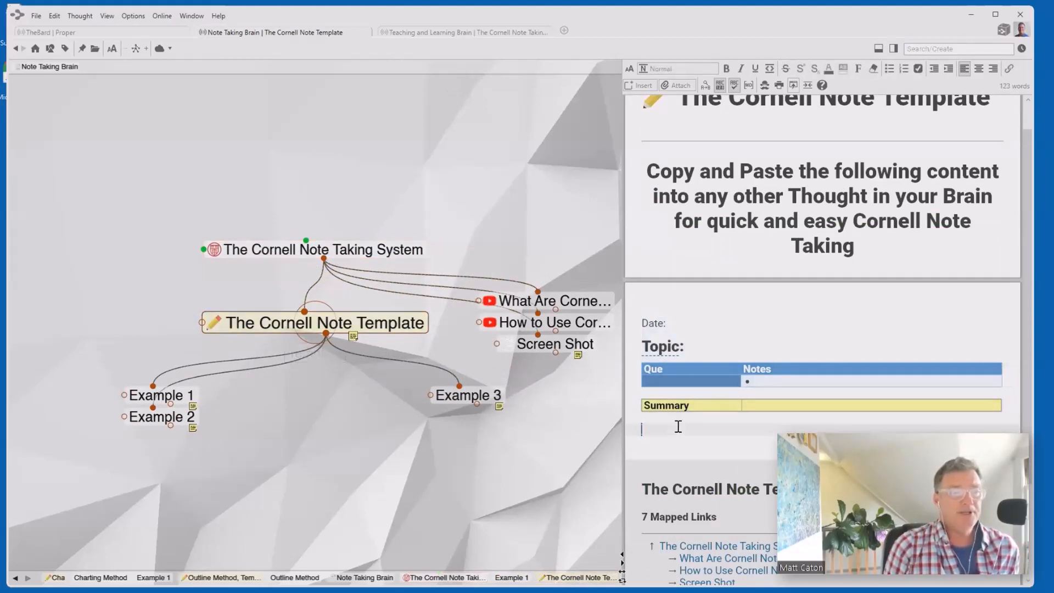
{"action": "left_click_drag", "start_coordinate": [621, 362], "coordinate": [615, 312]}
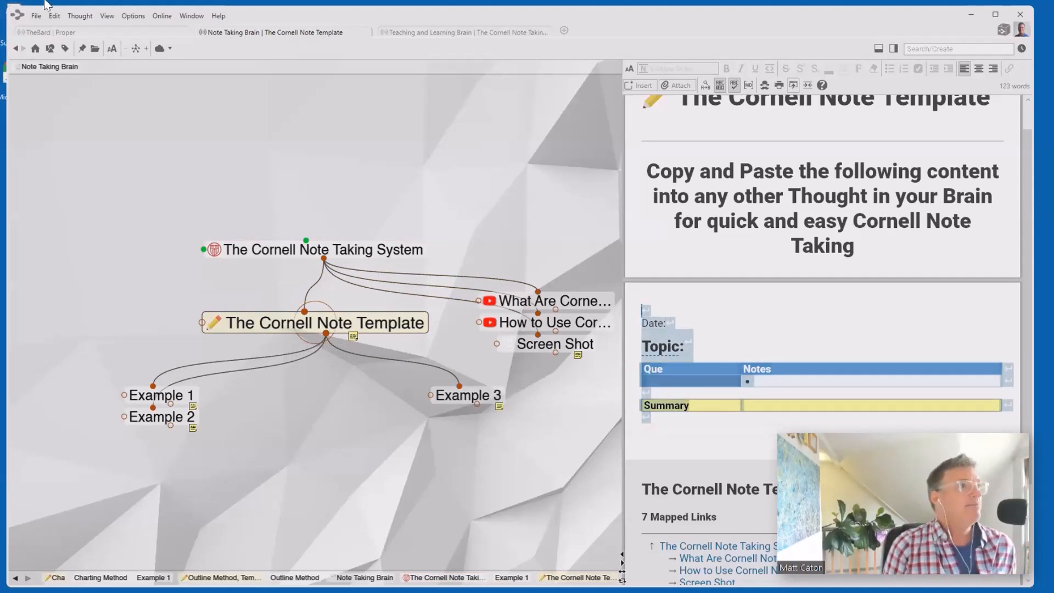
- Create a new brain named 'Mars' from the File menu's Create Brain command
{"action": "left_click", "coordinate": [37, 16]}
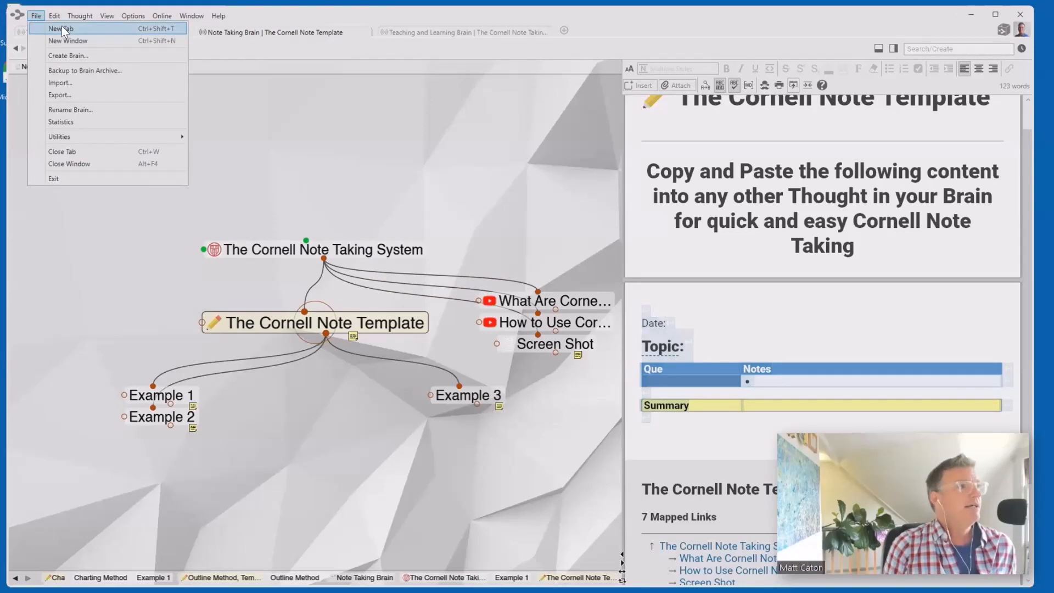
{"action": "left_click", "coordinate": [63, 55]}
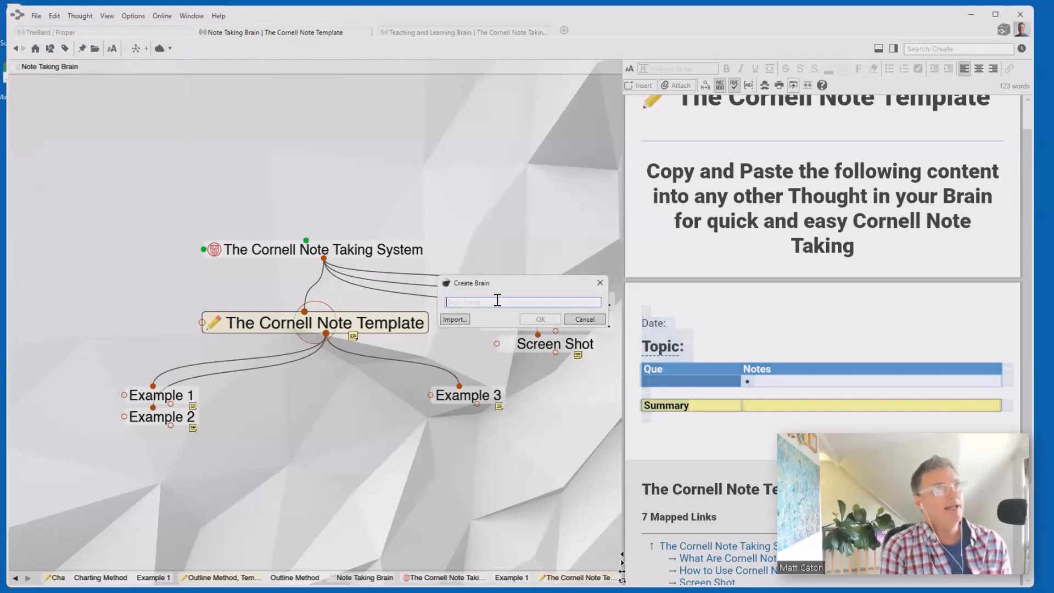
{"action": "type", "text": "Mars"}
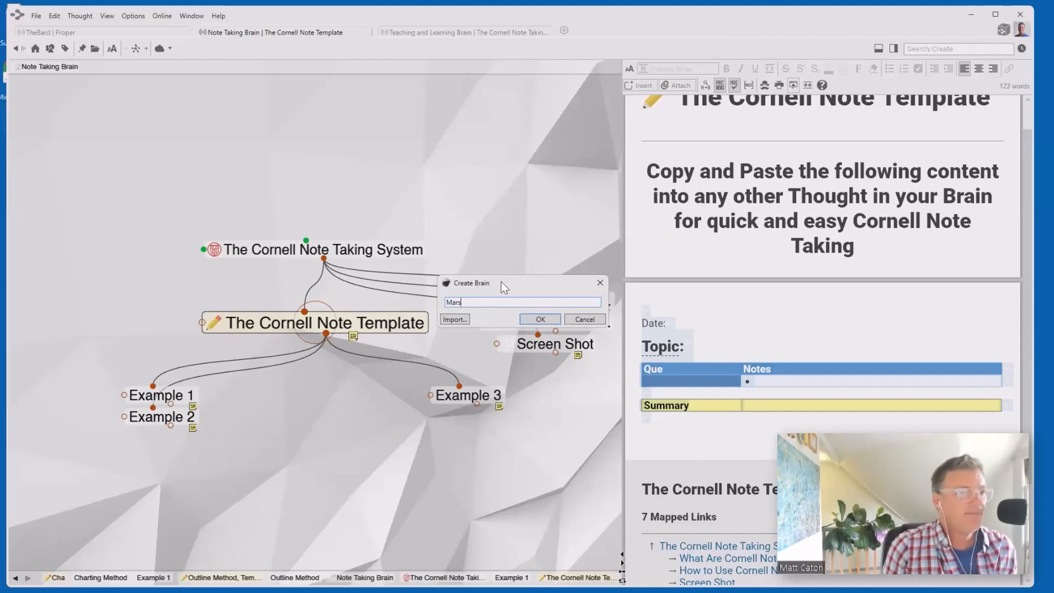
{"action": "left_click", "coordinate": [541, 320]}
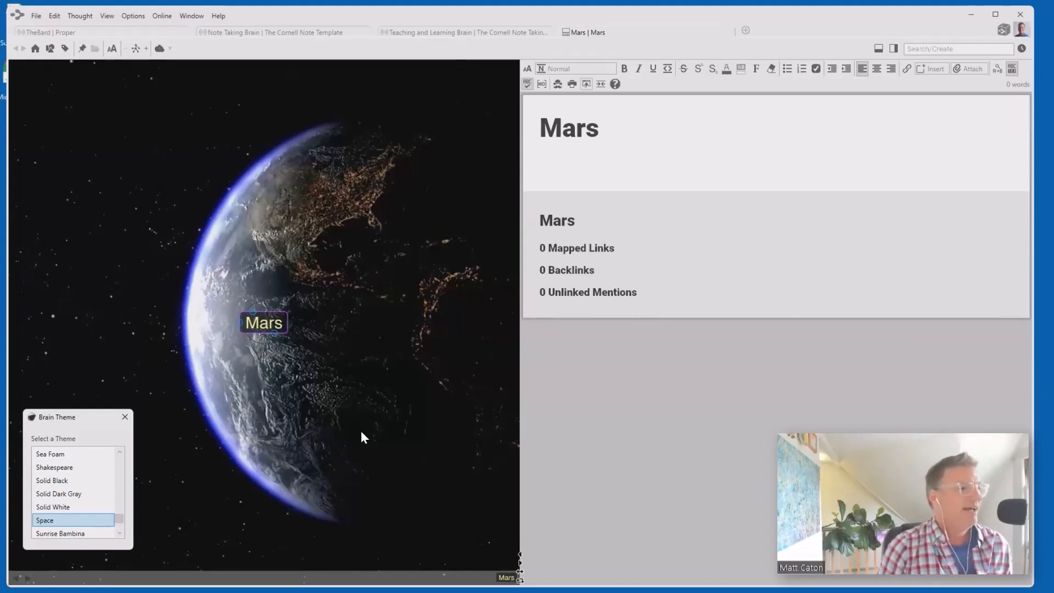
- Add a child thought 'Should we go there' under Mars
{"action": "left_click", "coordinate": [125, 417]}
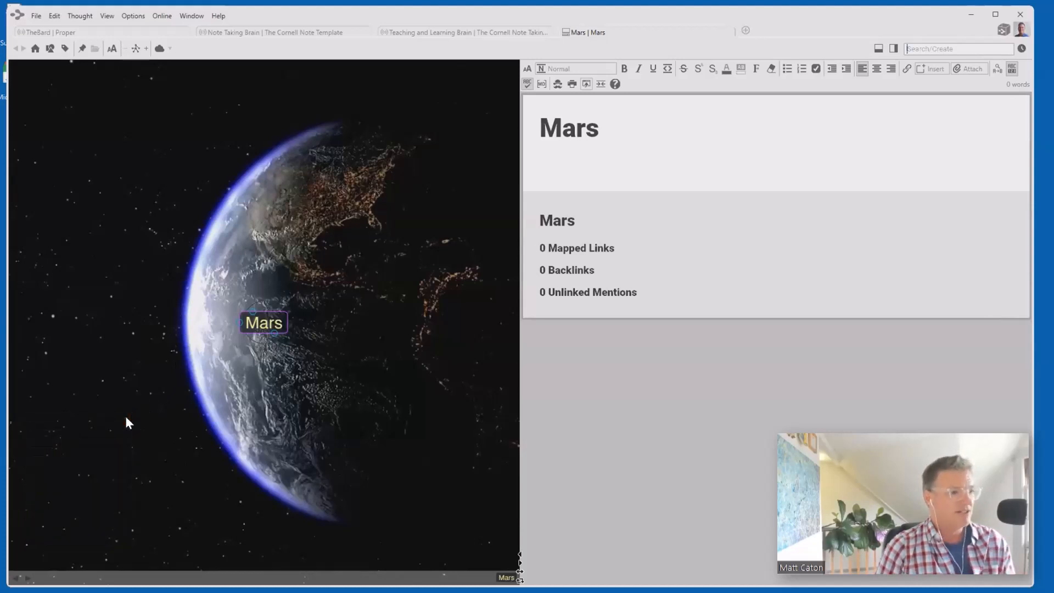
{"action": "left_click", "coordinate": [539, 160]}
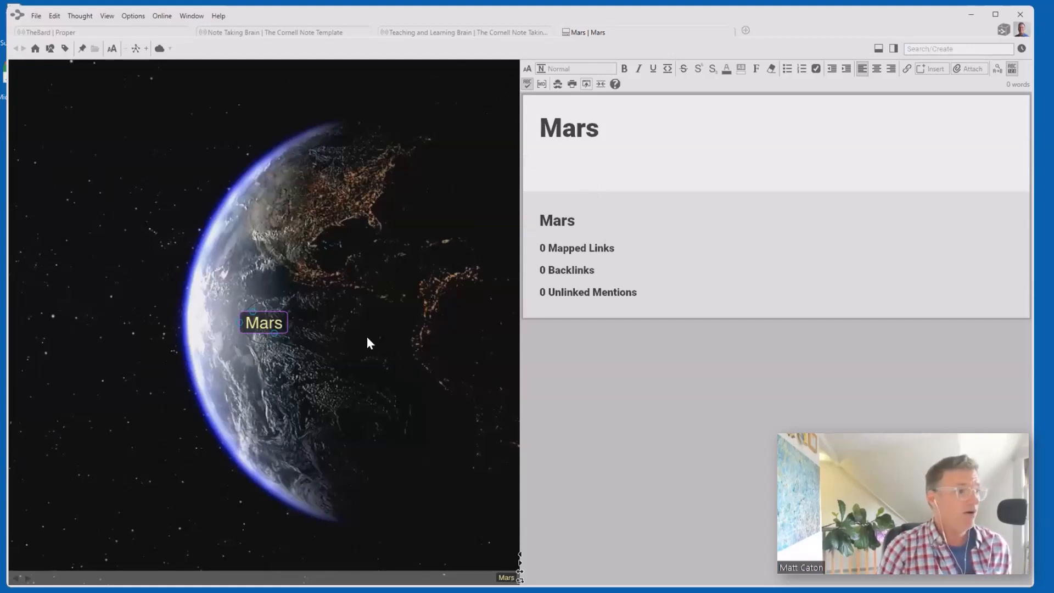
{"action": "left_click_drag", "start_coordinate": [275, 333], "coordinate": [274, 374]}
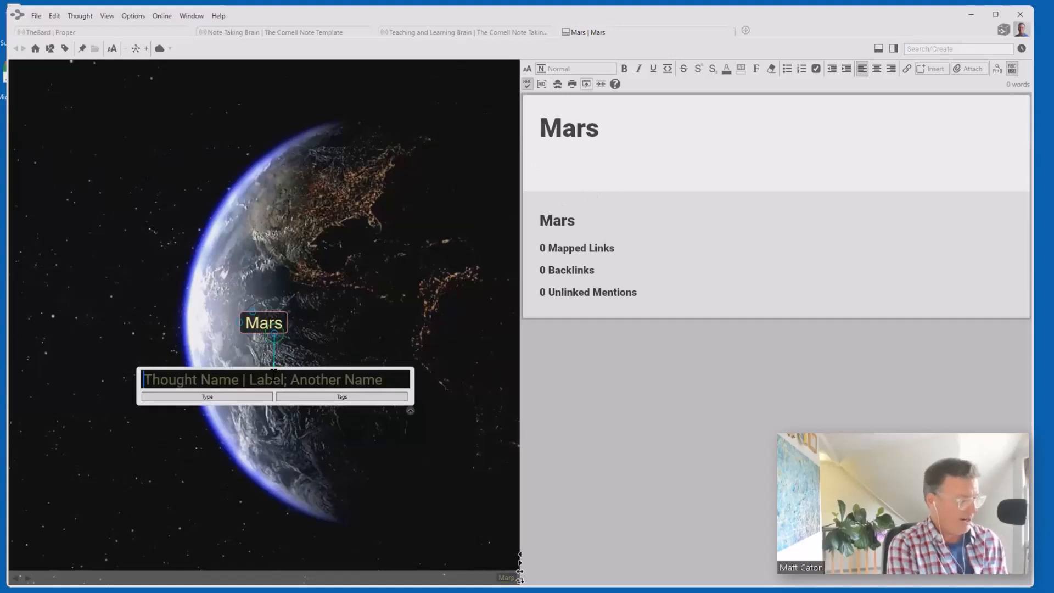
{"action": "type", "text": "Should we "}
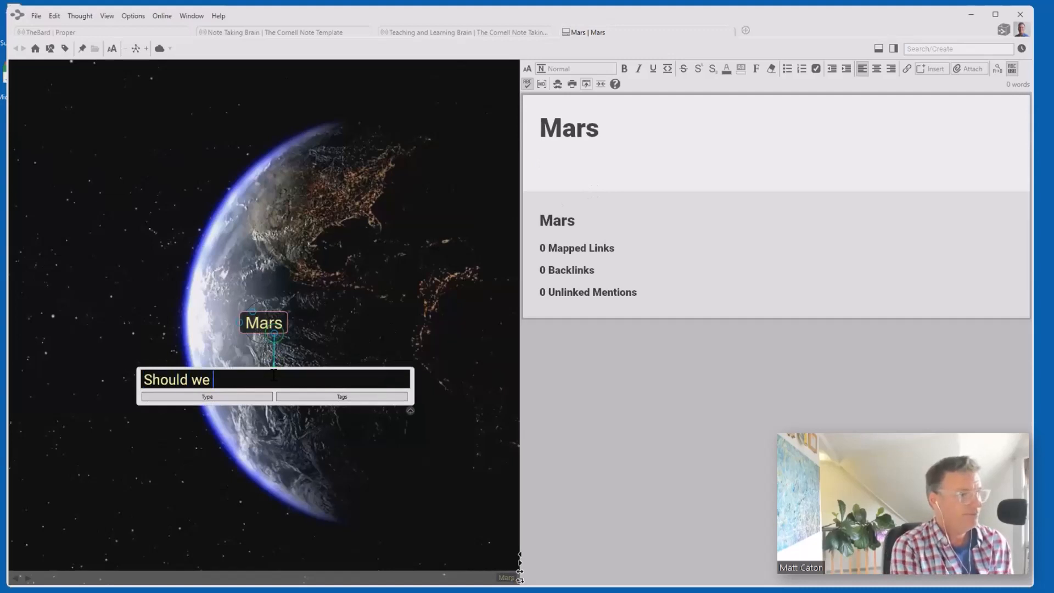
{"action": "type", "text": "go there"}
{"action": "key", "text": "Return"}
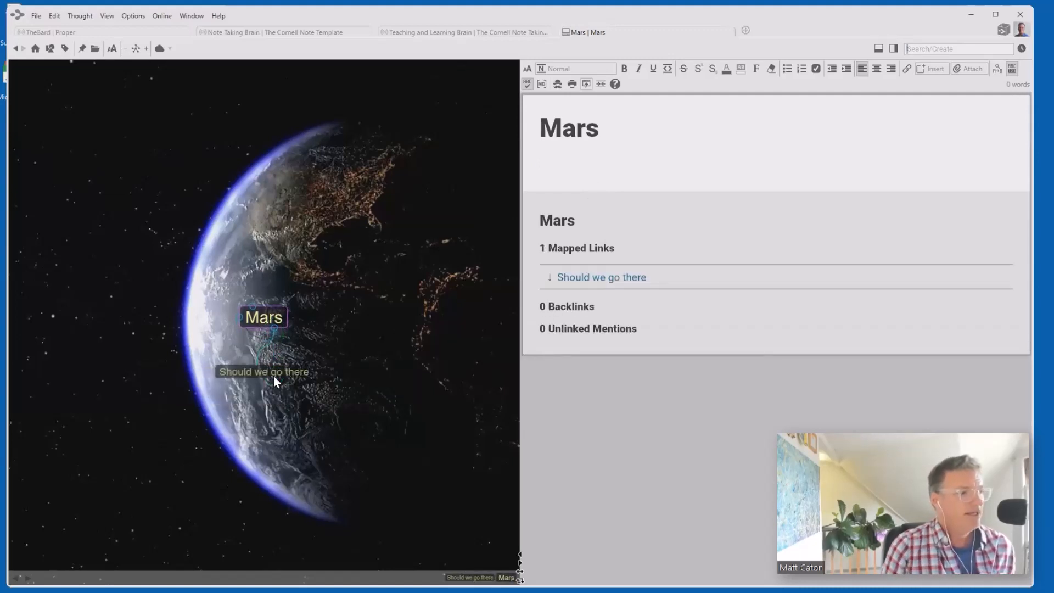
- Paste the Cornell template into its note and insert the date September 7, 2023 after Date:
{"action": "left_click", "coordinate": [278, 389]}
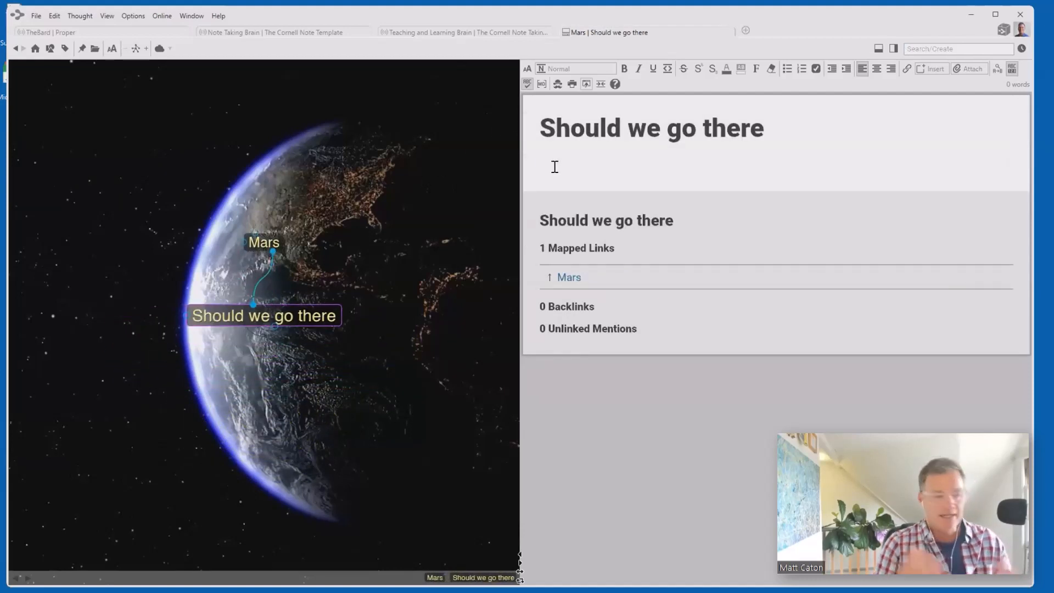
{"action": "type", "text": "Date: Topic: Que\tNotes \t• Summary"}
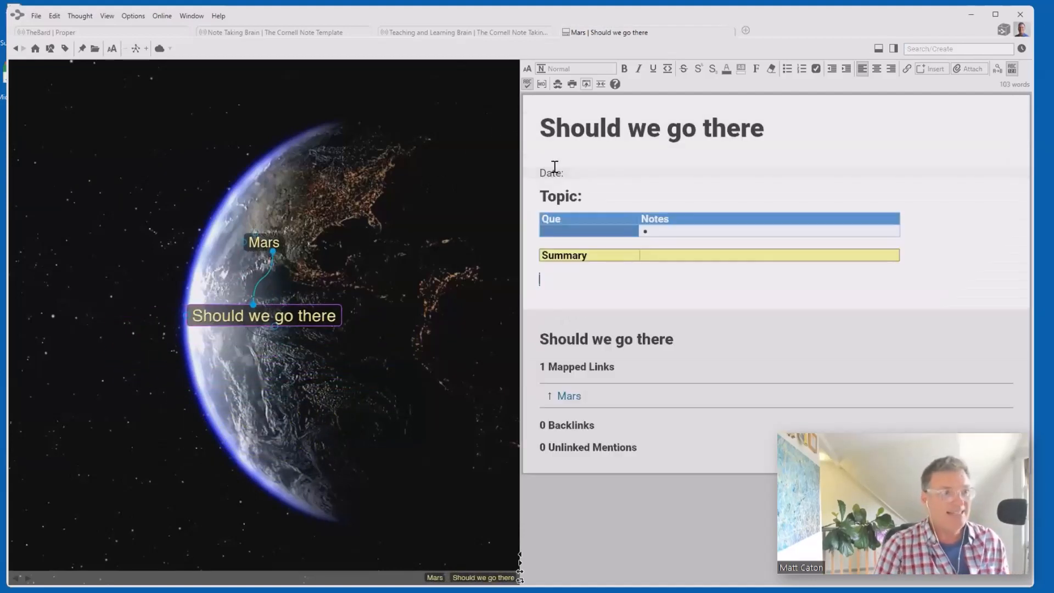
{"action": "left_click", "coordinate": [597, 172]}
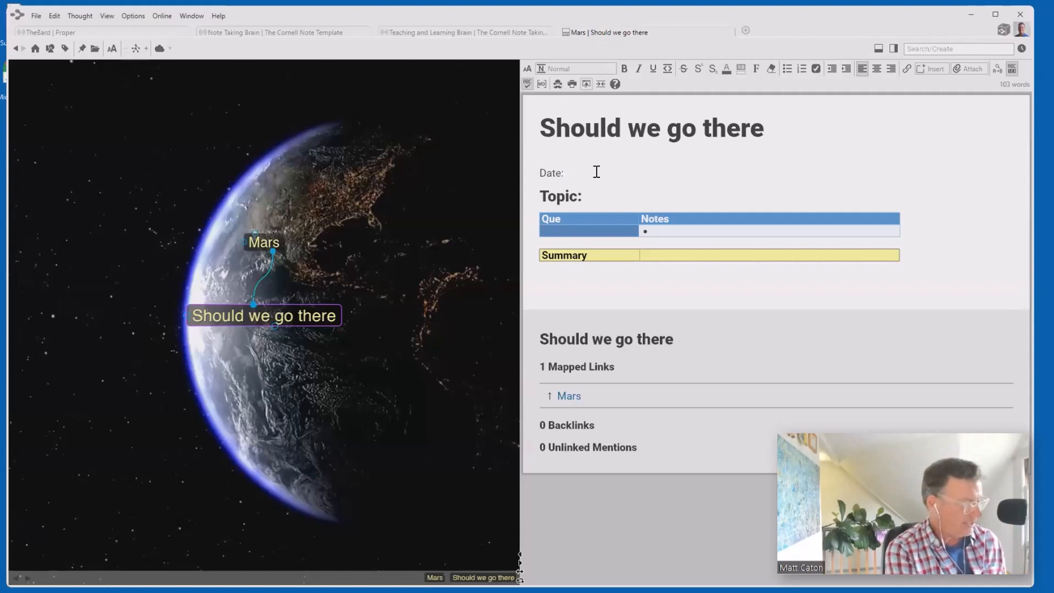
{"action": "key", "text": "ctrl+m"}
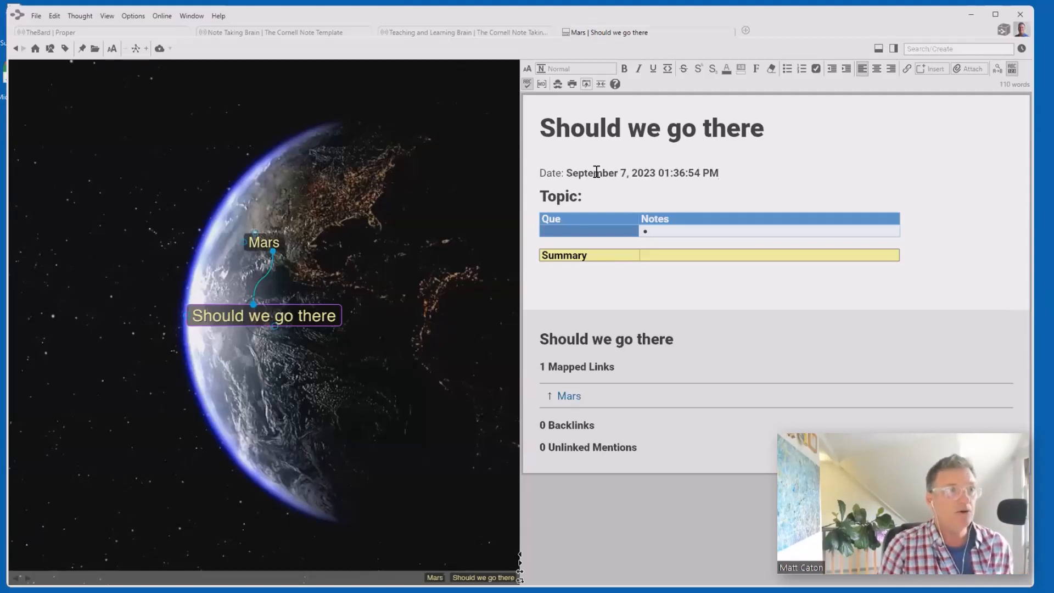
- Type 'Should we go to Mars' after Topic:, correcting it to a capital M
{"action": "left_click", "coordinate": [928, 67]}
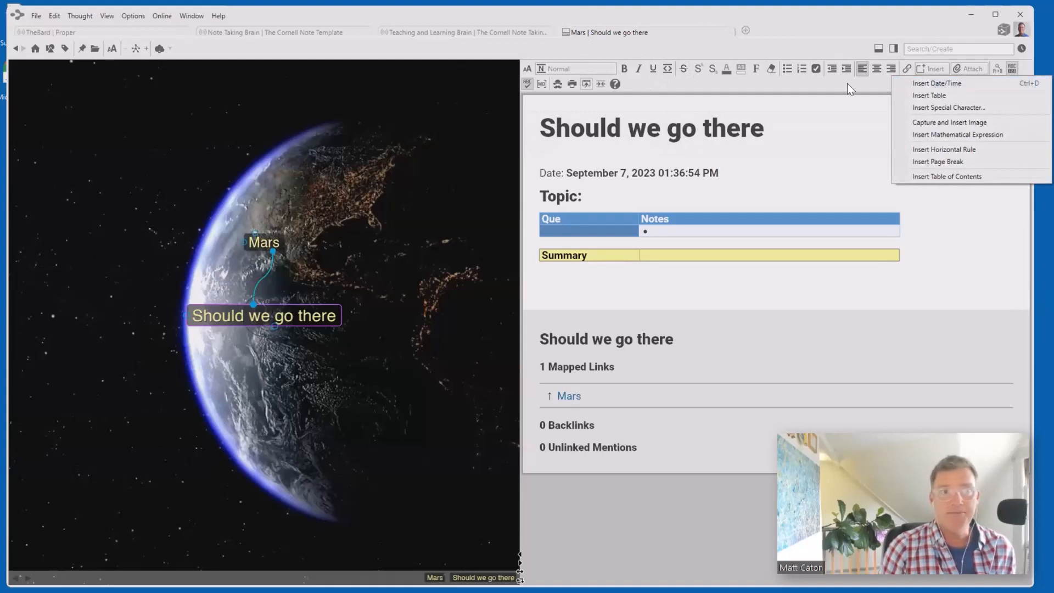
{"action": "left_click", "coordinate": [825, 88]}
{"action": "left_click", "coordinate": [640, 192]}
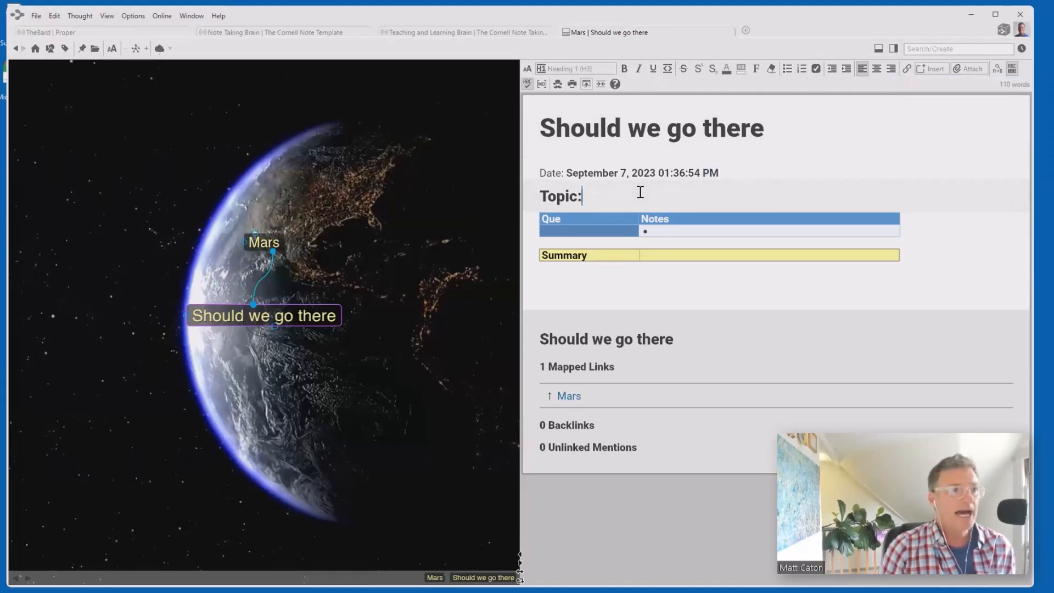
{"action": "type", "text": "Should"}
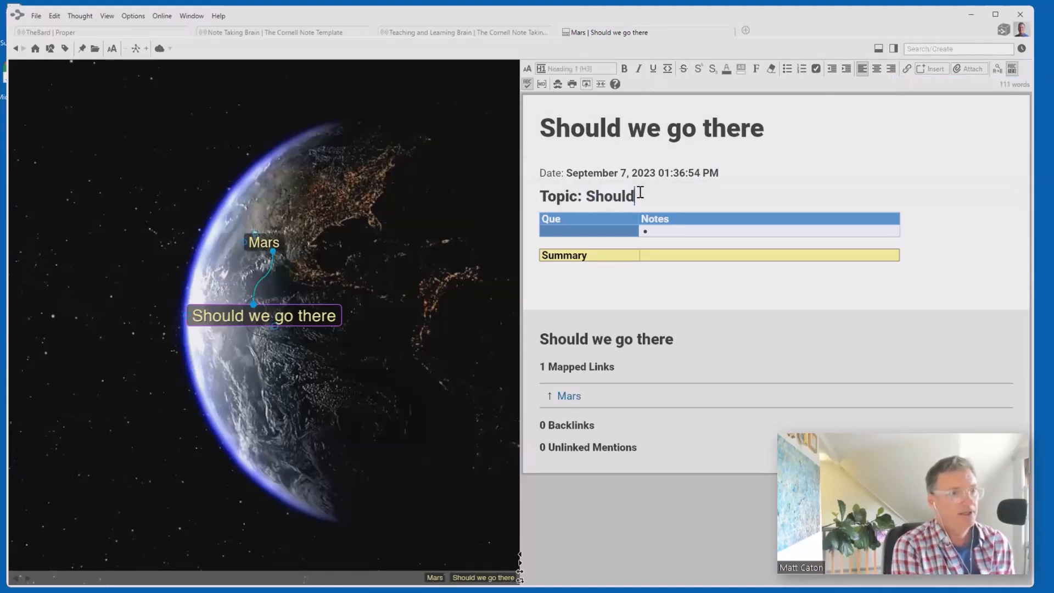
{"action": "type", "text": " we go to mars"}
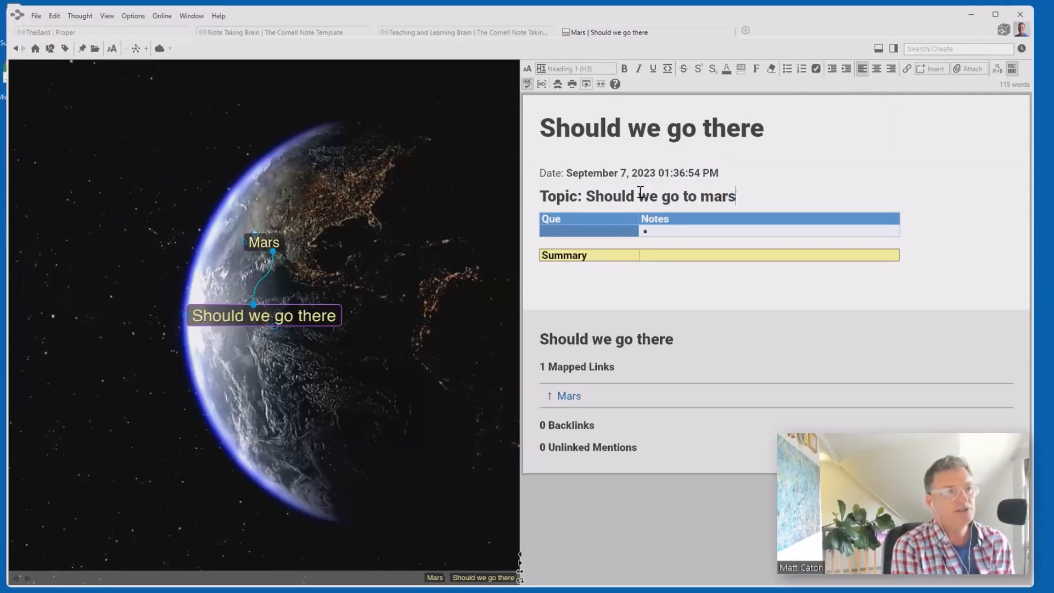
{"action": "key", "text": "BackSpace"}
{"action": "key", "text": "BackSpace"}
{"action": "key", "text": "BackSpace"}
{"action": "key", "text": "BackSpace"}
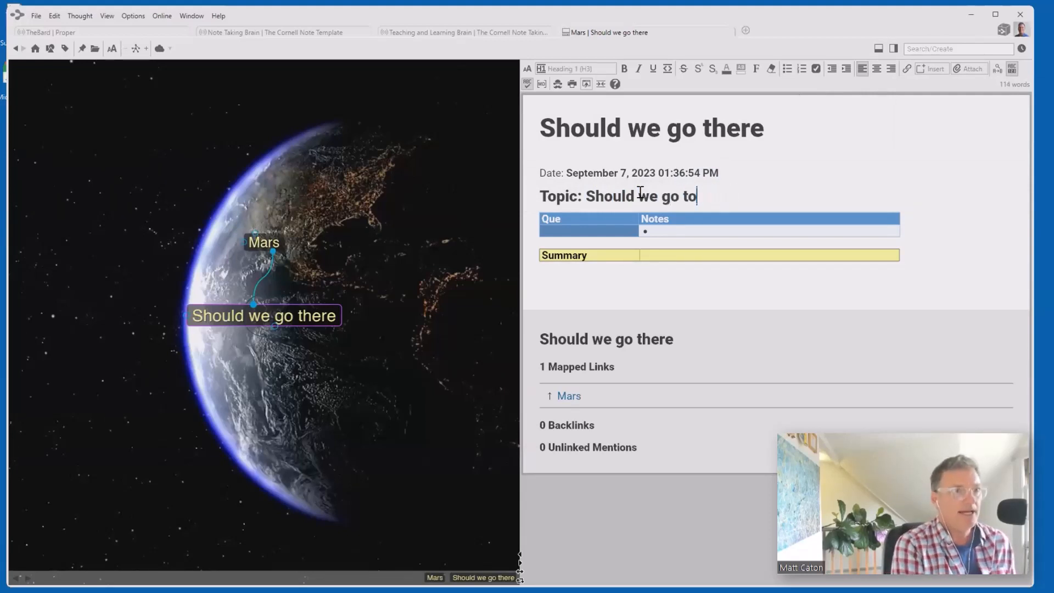
{"action": "type", "text": "N"}
{"action": "key", "text": "BackSpace"}
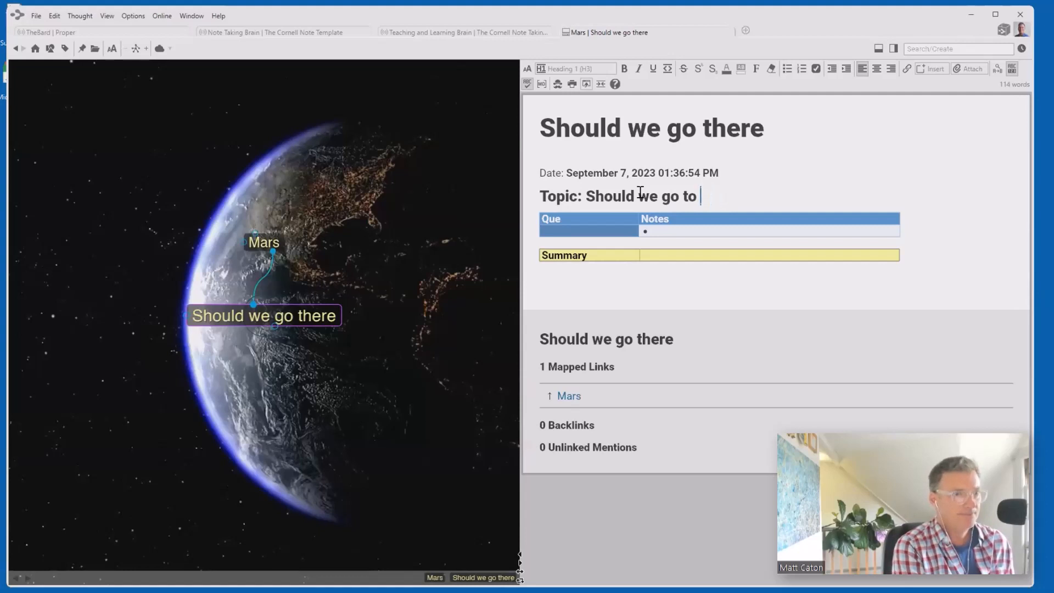
{"action": "type", "text": "Mars"}
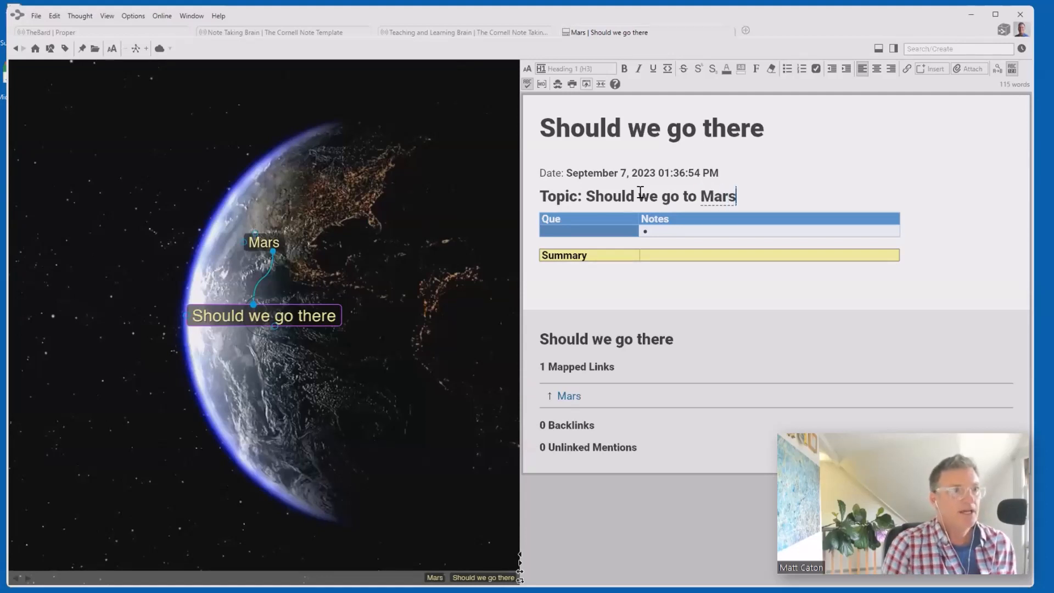
- Enter cue 'Cost' with bullets '1 billion per pers' and 'cost per day', then add an empty row
{"action": "left_click", "coordinate": [556, 228]}
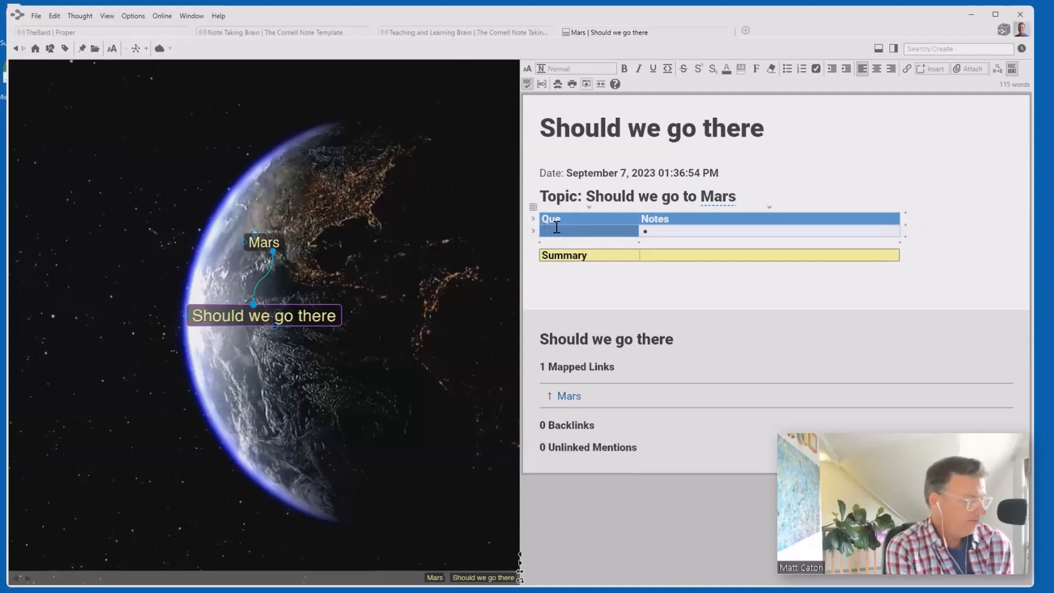
{"action": "type", "text": "Cost"}
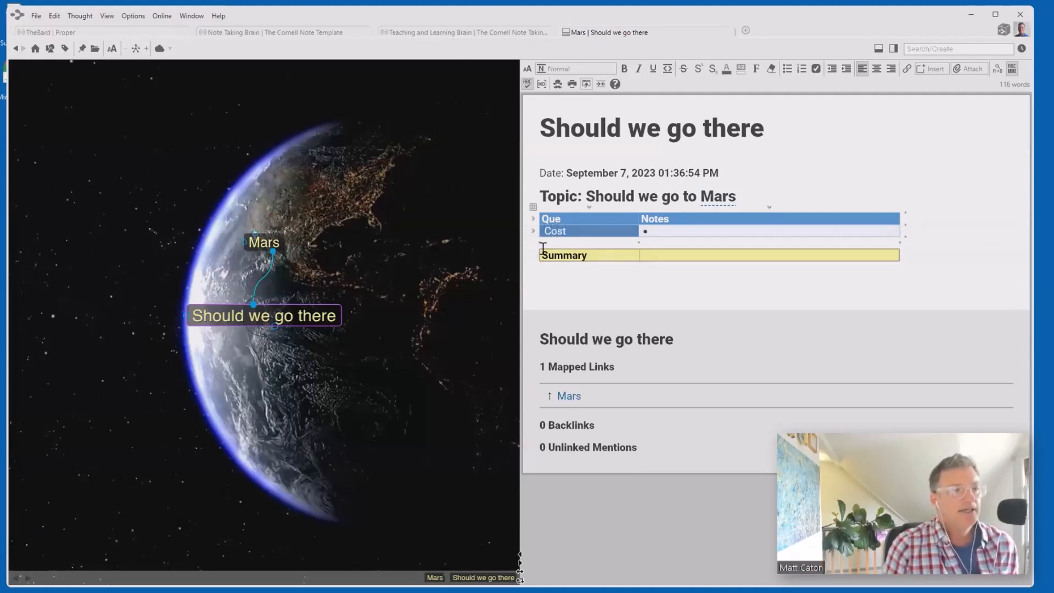
{"action": "left_click", "coordinate": [669, 229]}
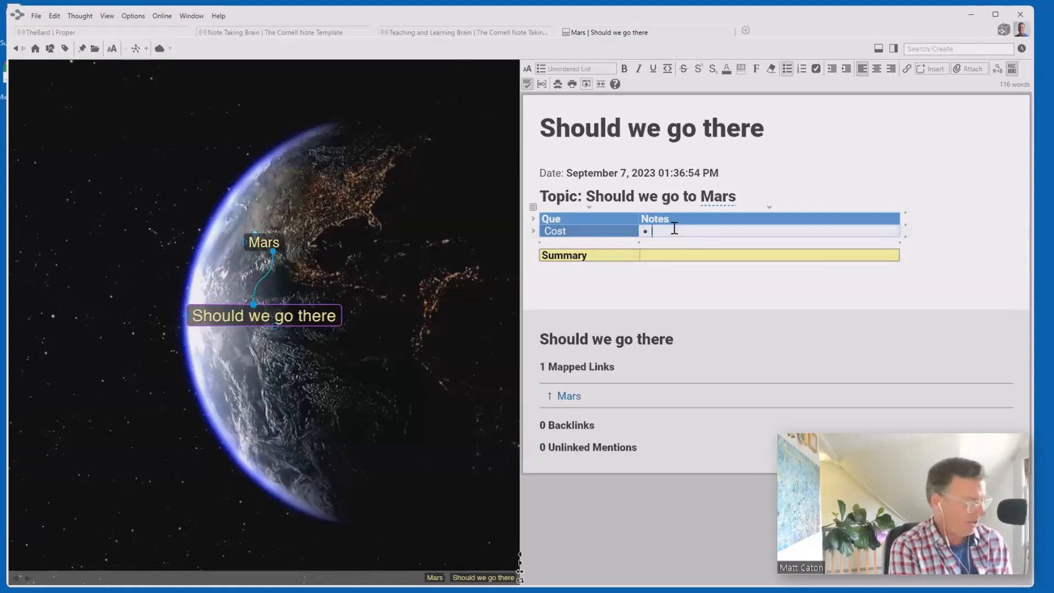
{"action": "type", "text": "1"}
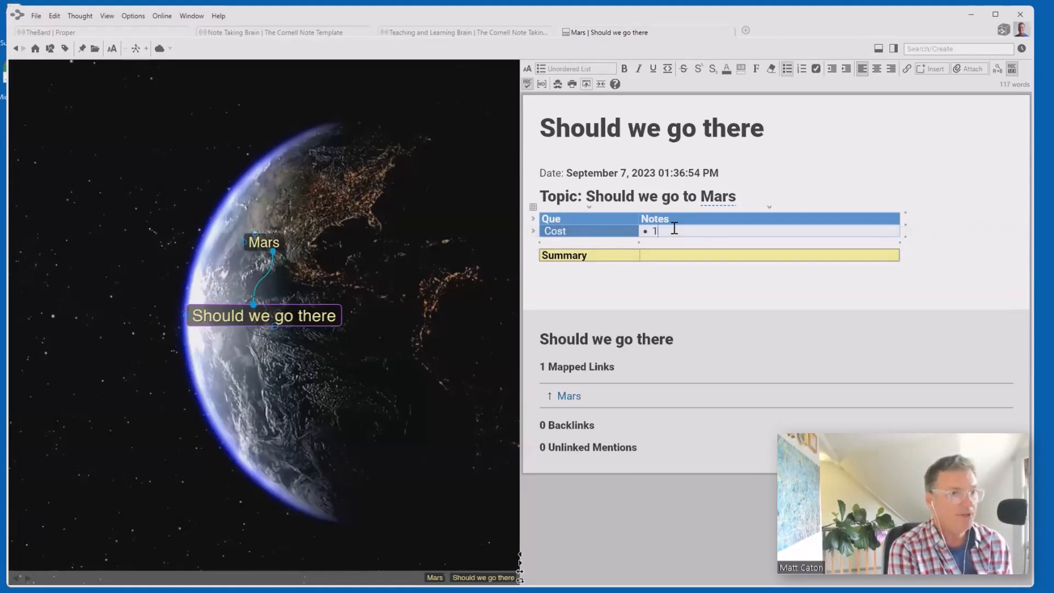
{"action": "type", "text": " billio"}
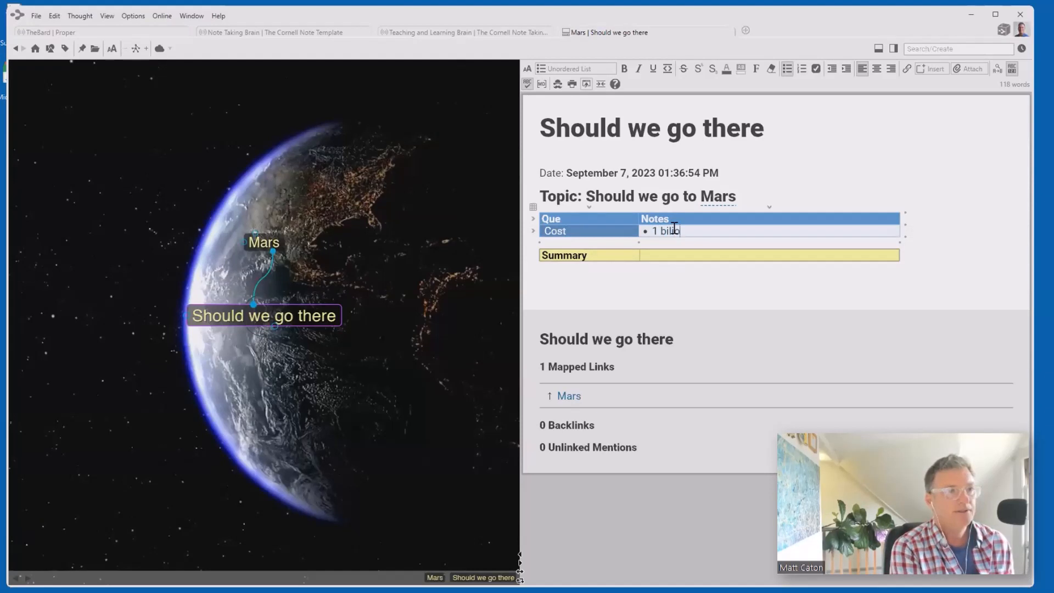
{"action": "type", "text": "n per pers"}
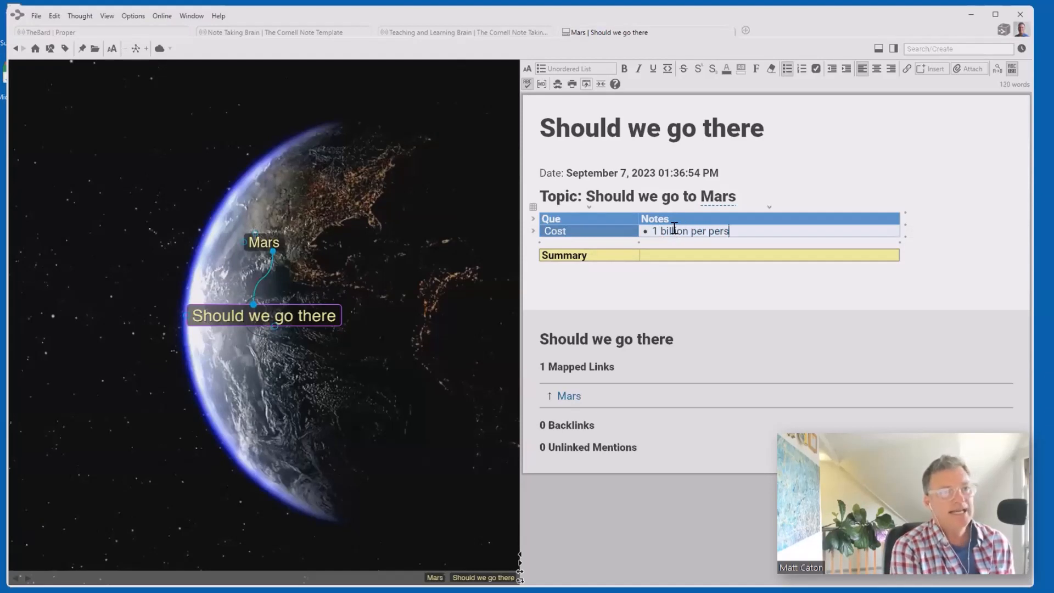
{"action": "key", "text": "Return"}
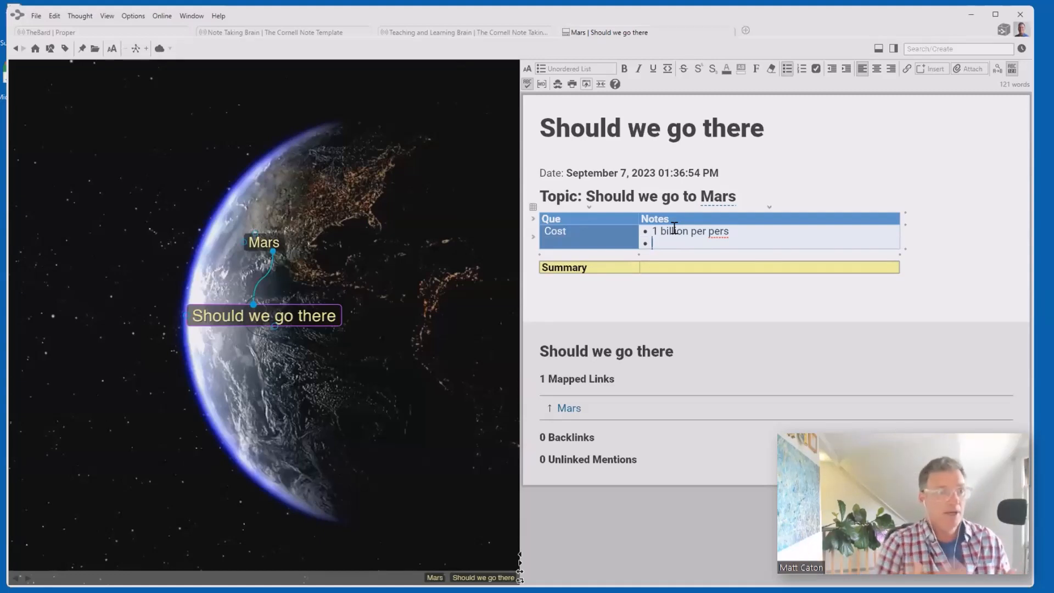
{"action": "type", "text": "cost "}
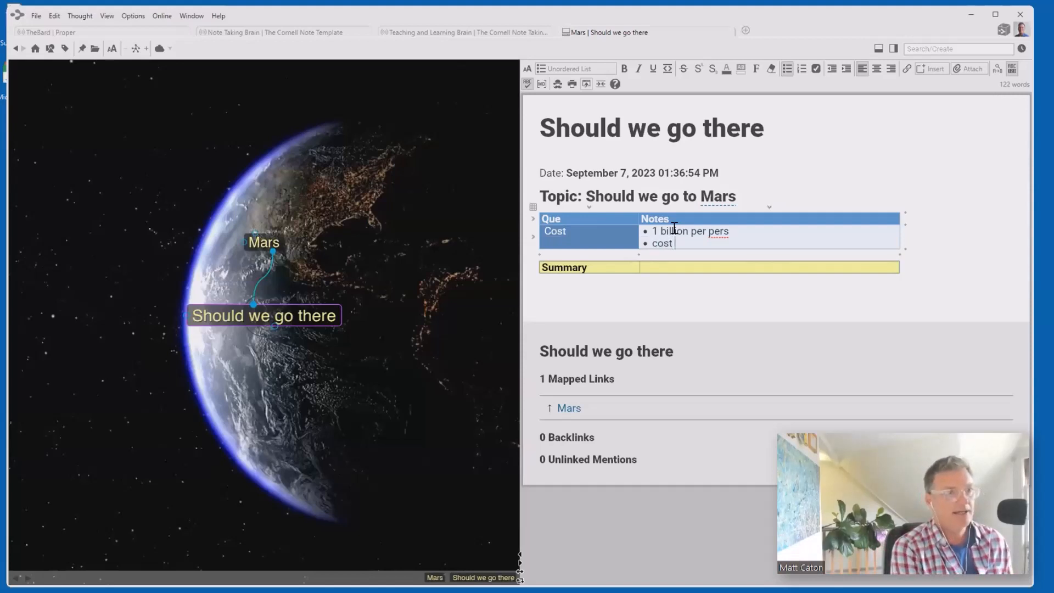
{"action": "type", "text": "per day"}
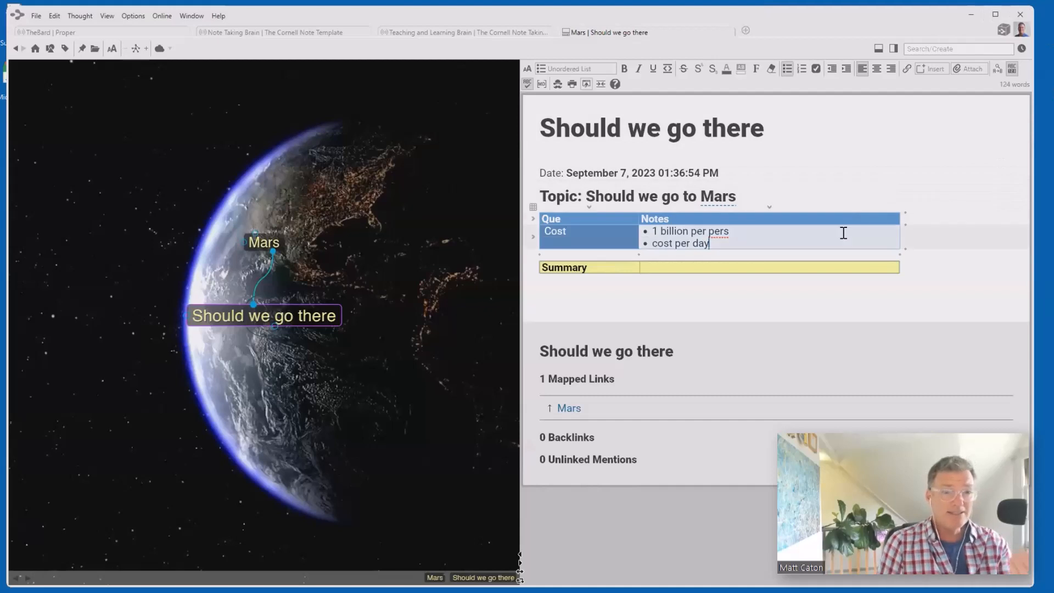
{"action": "left_click", "coordinate": [906, 249]}
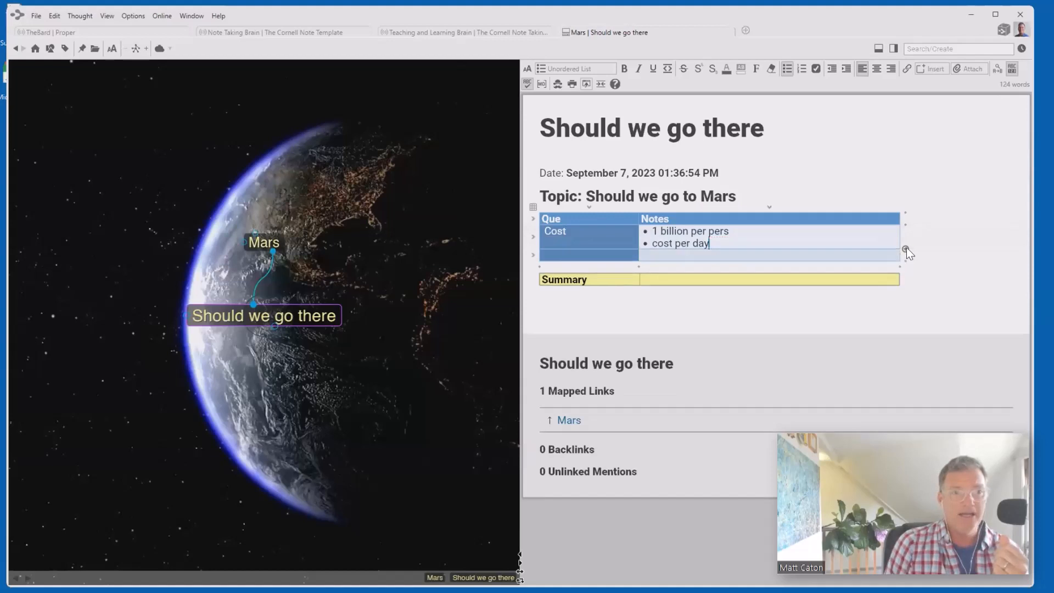
{"action": "left_click", "coordinate": [580, 254]}
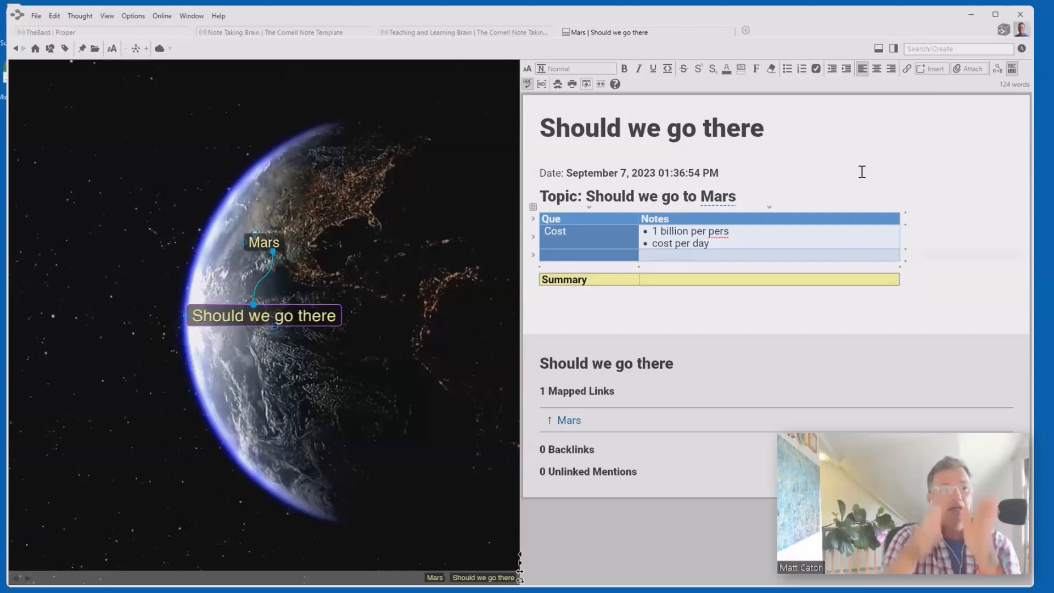
- Add a third column to the Cornell table and delete it again
{"action": "left_click", "coordinate": [897, 268]}
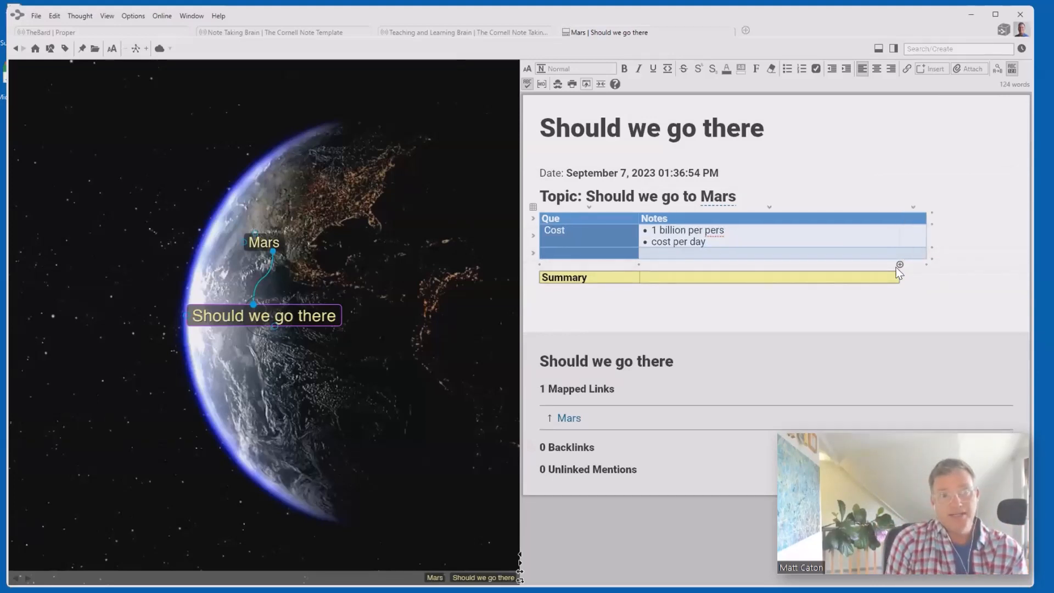
{"action": "left_click", "coordinate": [912, 209]}
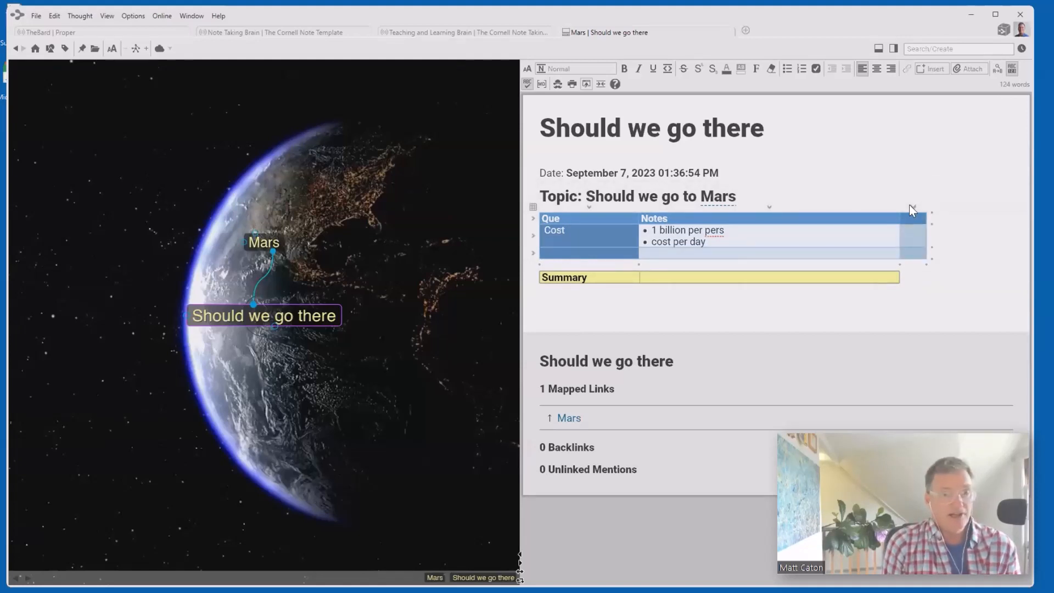
{"action": "key", "text": "Delete"}
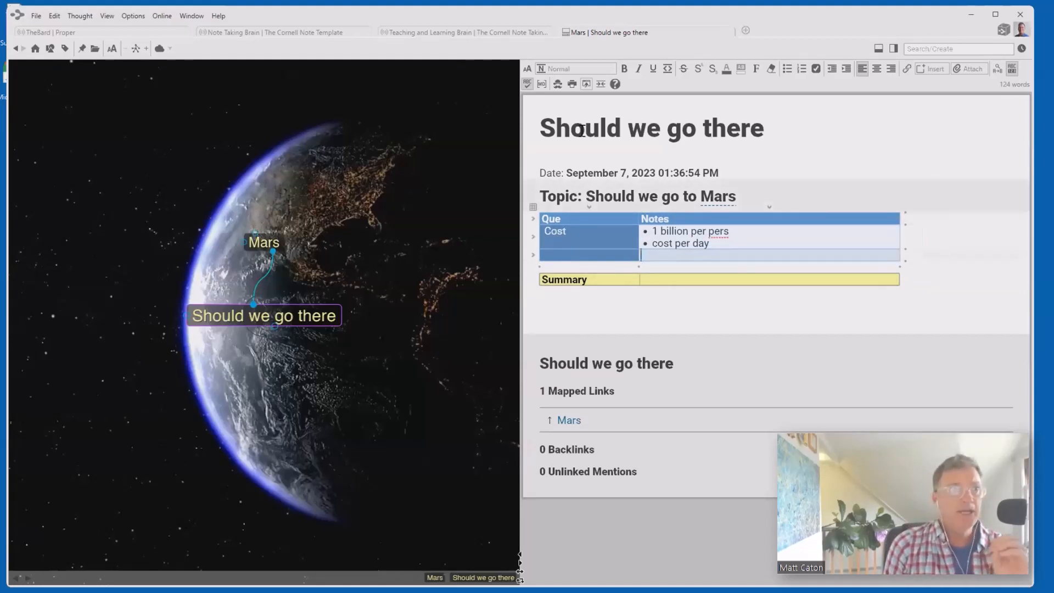
- Insert a blank 6 × 7 table on a new line below the Summary table
{"action": "left_click", "coordinate": [944, 70]}
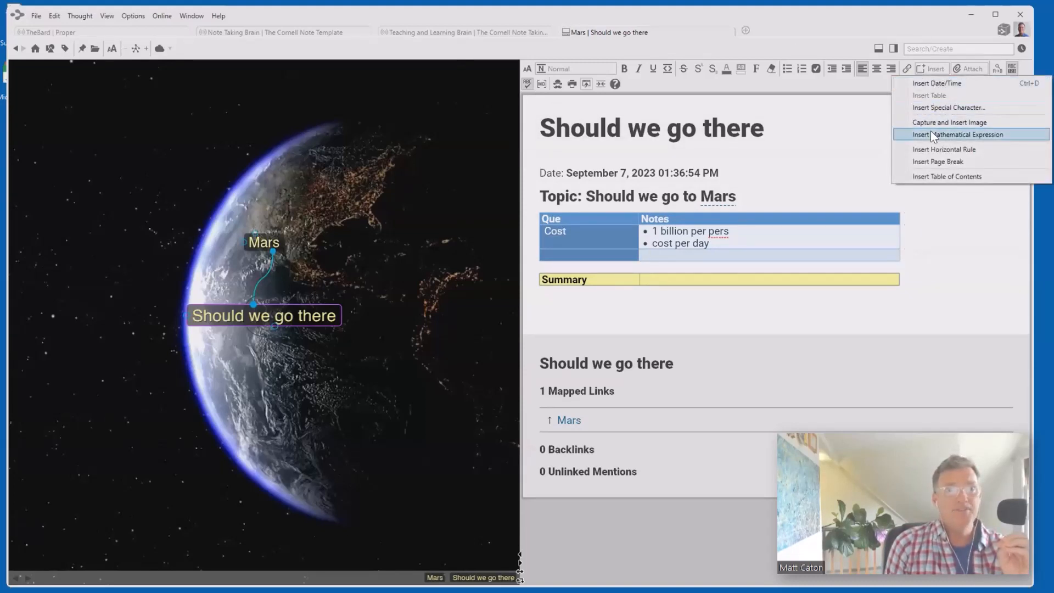
{"action": "left_click", "coordinate": [875, 299]}
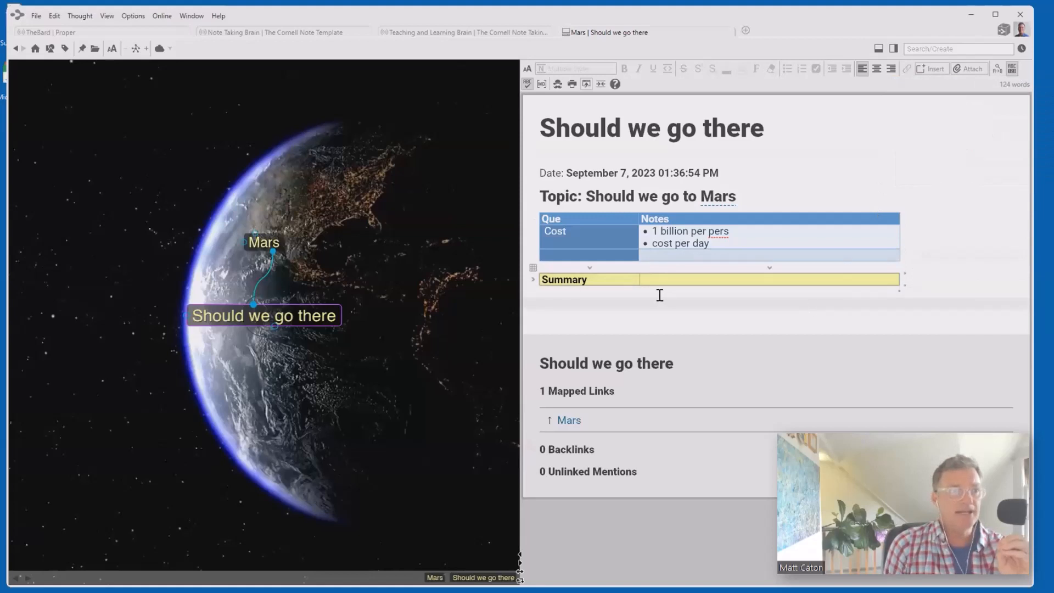
{"action": "key", "text": "Return"}
{"action": "key", "text": "Return"}
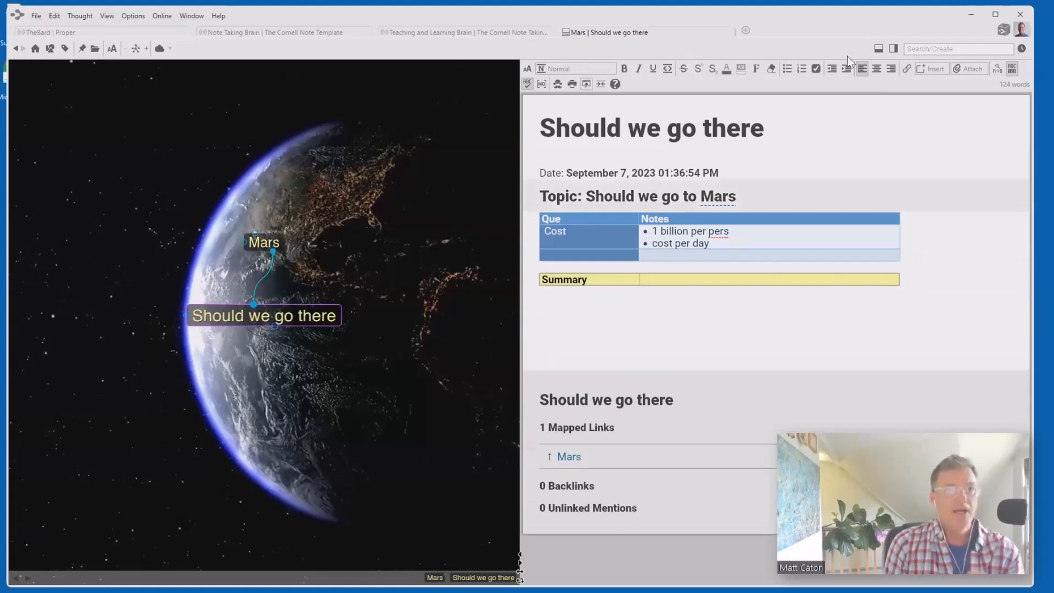
{"action": "left_click", "coordinate": [936, 69]}
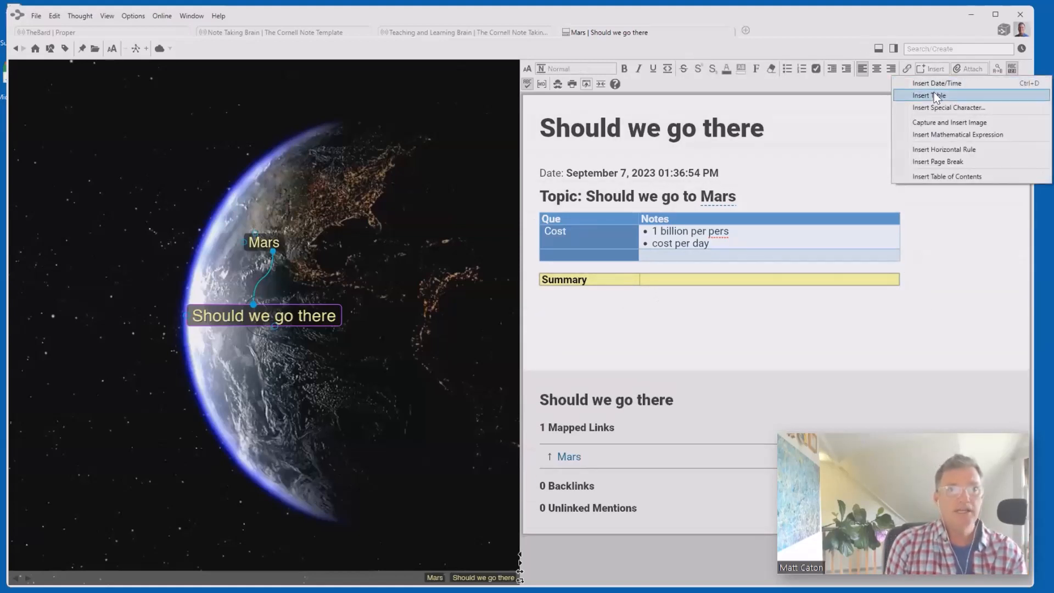
{"action": "left_click", "coordinate": [935, 95]}
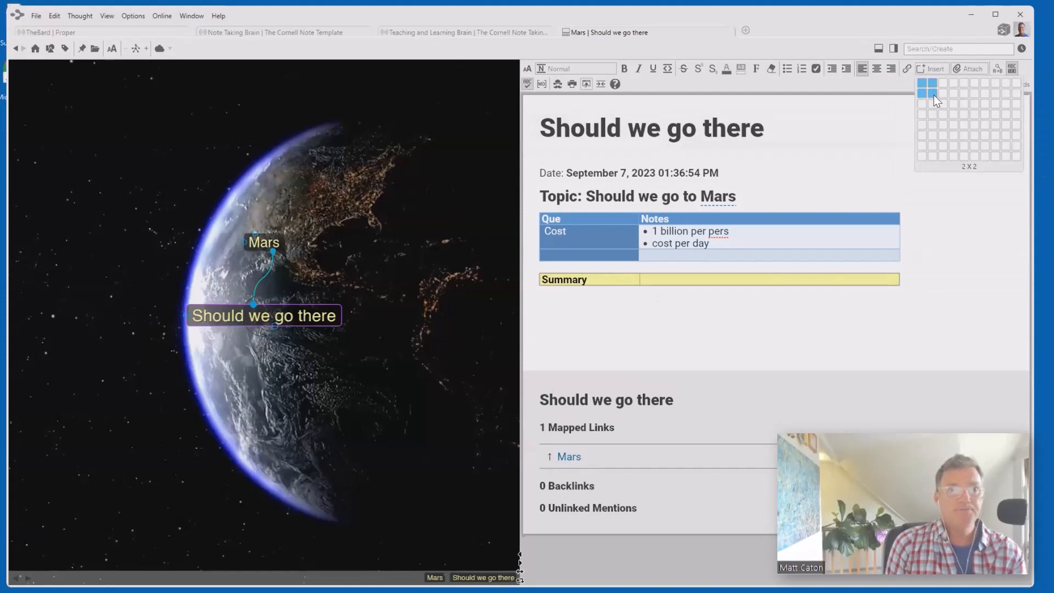
{"action": "left_click", "coordinate": [974, 148]}
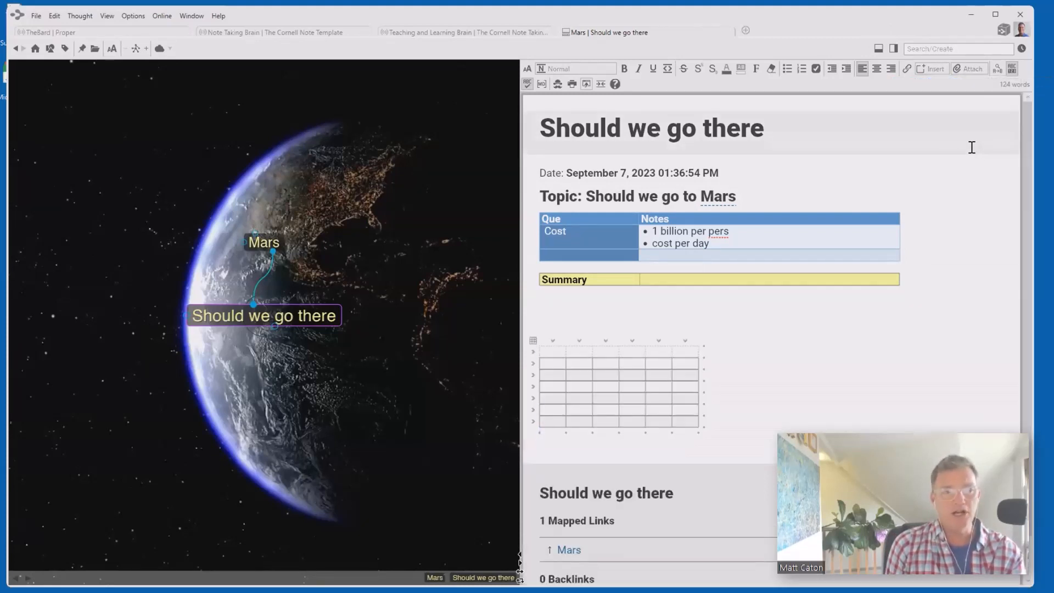
{"action": "left_click", "coordinate": [533, 341]}
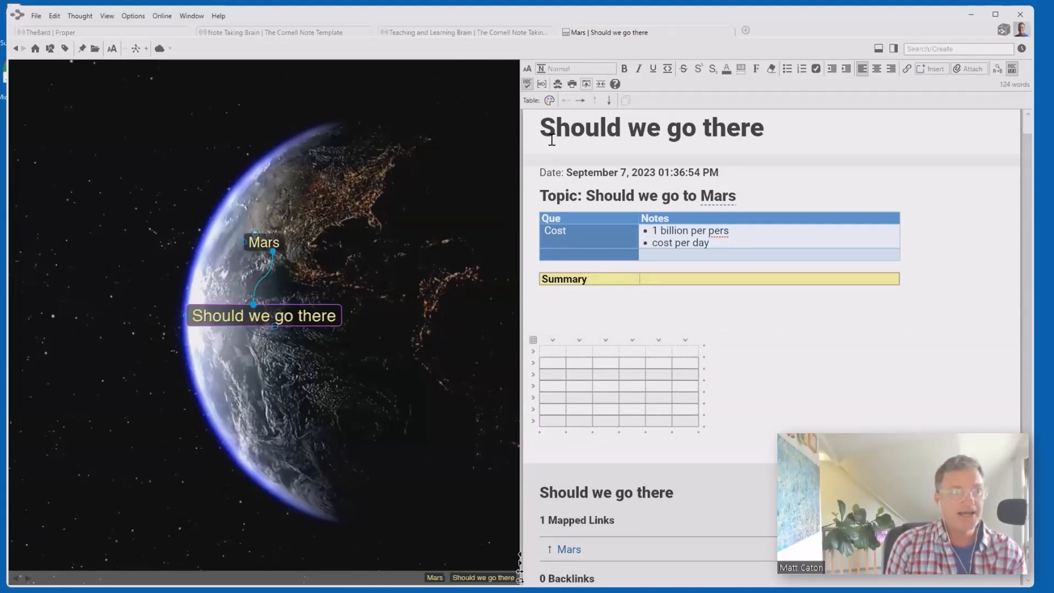
- In the table theme editor, set alternate rows to cyan and first-column text to lavender
{"action": "left_click", "coordinate": [549, 100]}
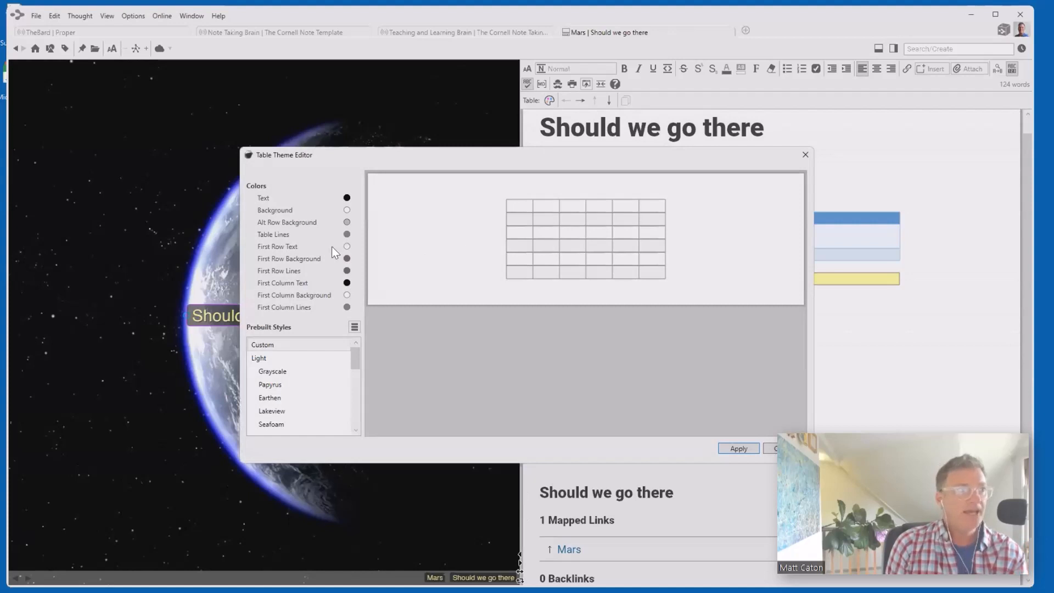
{"action": "left_click", "coordinate": [300, 222]}
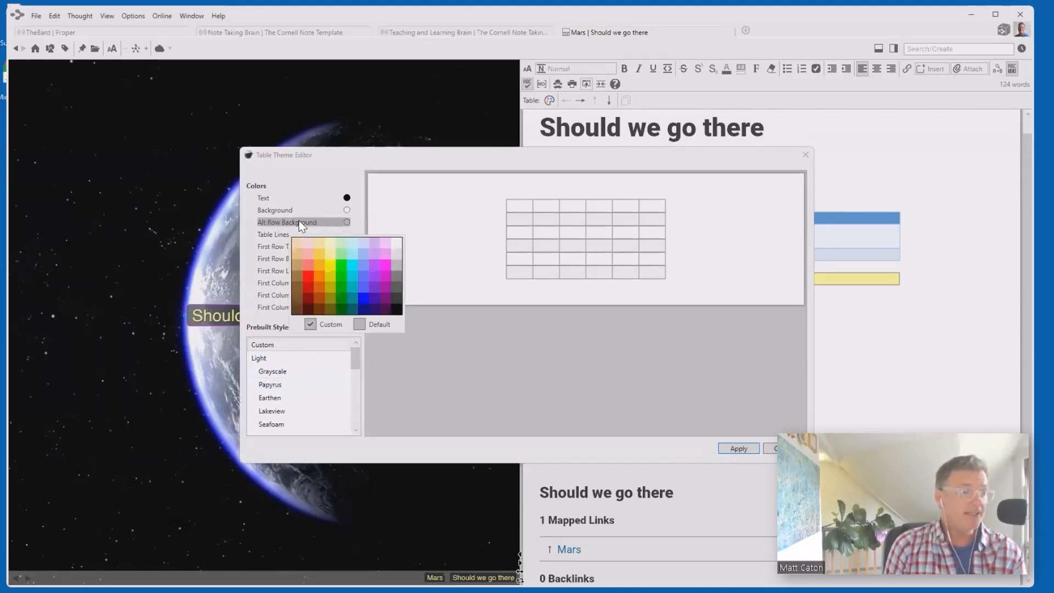
{"action": "left_click", "coordinate": [352, 265]}
{"action": "left_click", "coordinate": [259, 284]}
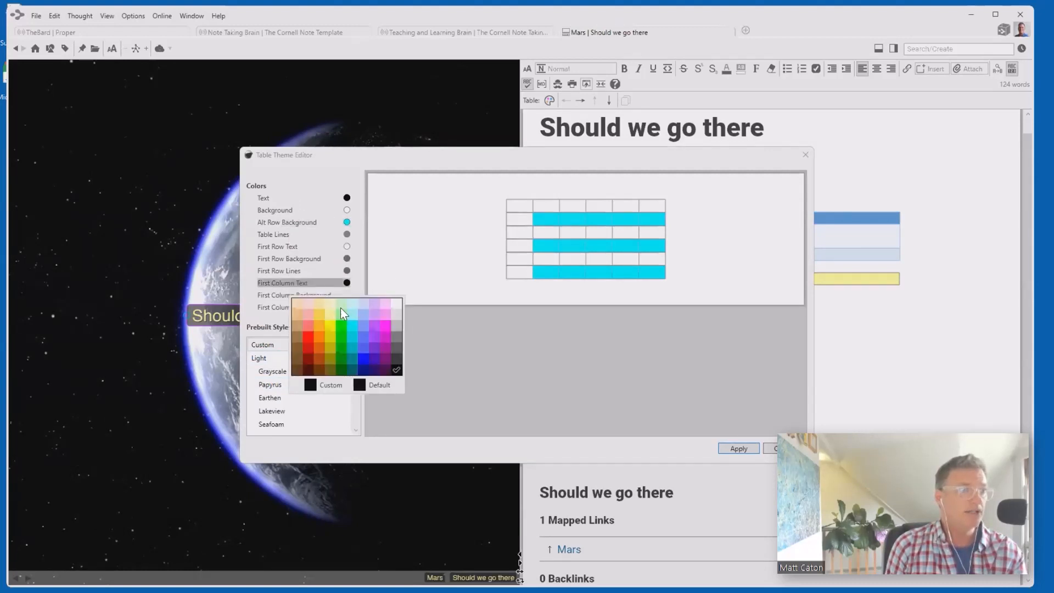
{"action": "left_click", "coordinate": [376, 304]}
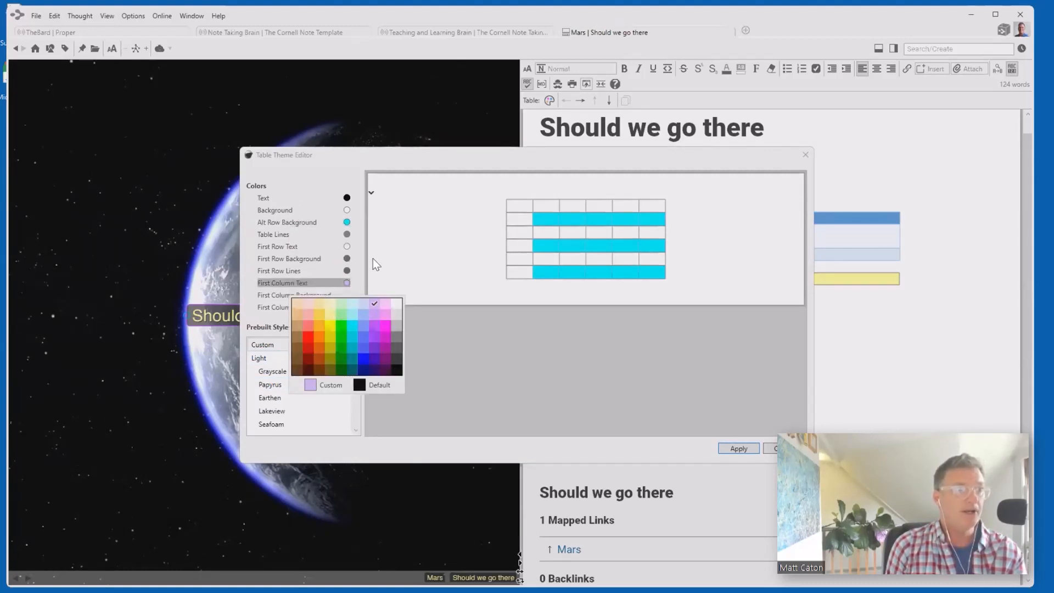
{"action": "left_click", "coordinate": [357, 252]}
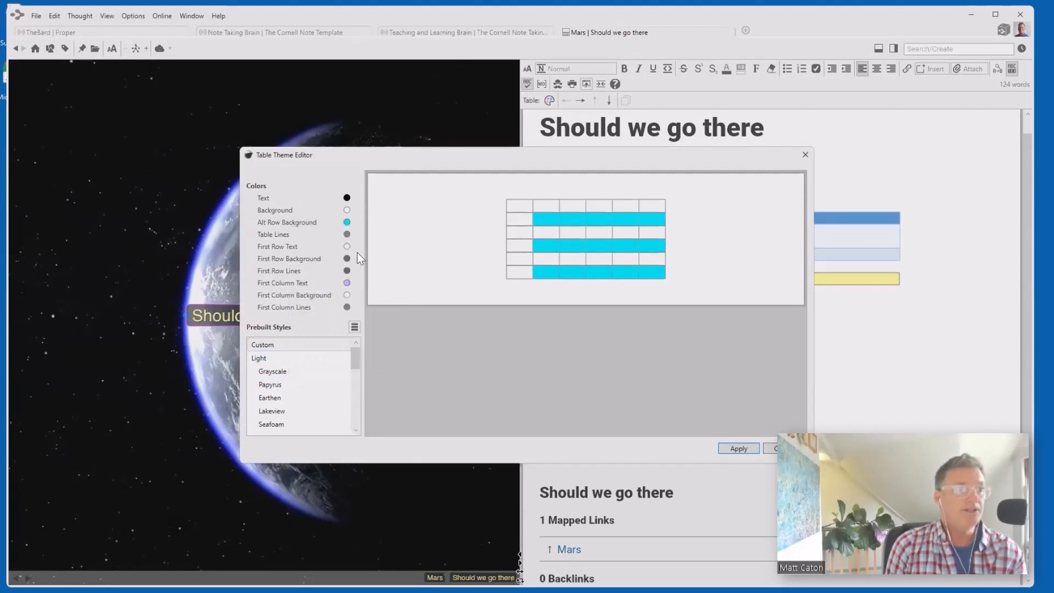
- Preview the Seafoam, Midnight and Slate themes, then close the editor without applying
{"action": "left_click", "coordinate": [290, 386]}
{"action": "left_click", "coordinate": [287, 422]}
{"action": "scroll", "coordinate": [288, 414], "scroll_direction": "down", "scroll_amount": 2}
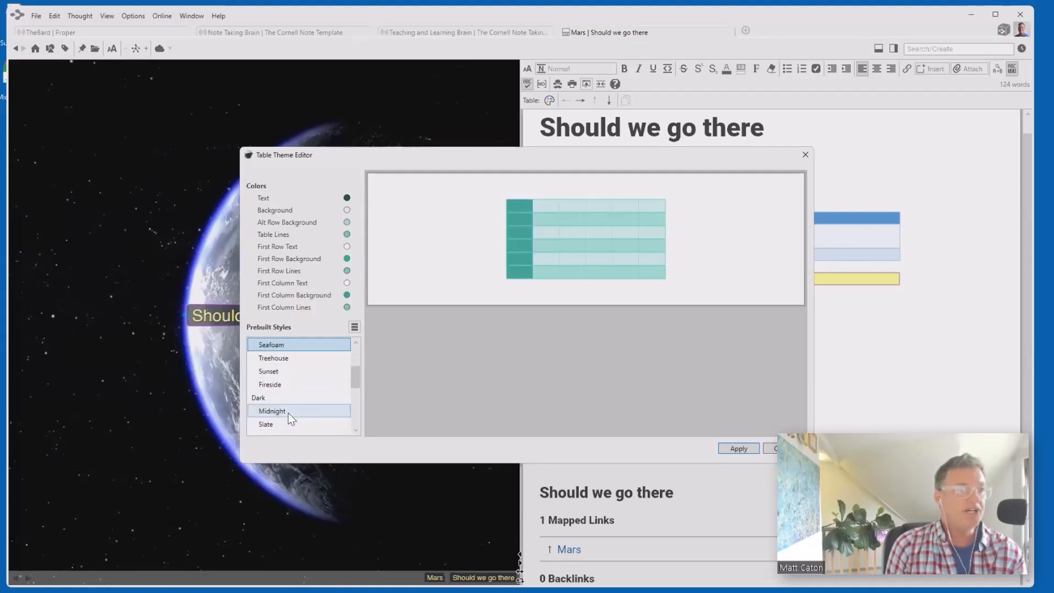
{"action": "left_click", "coordinate": [288, 412]}
{"action": "left_click", "coordinate": [279, 424]}
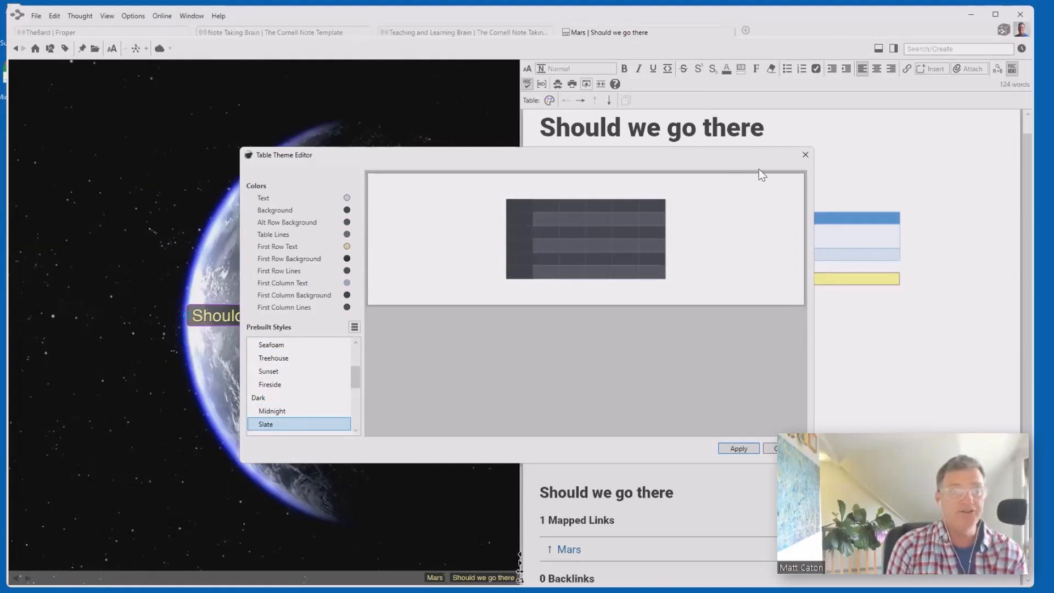
{"action": "left_click", "coordinate": [803, 157]}
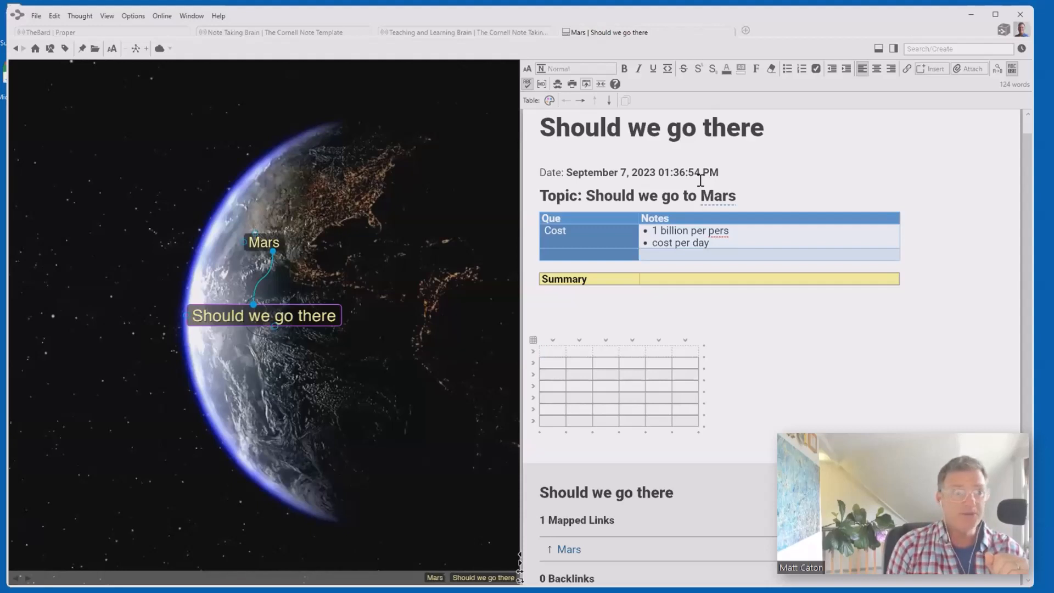
{"action": "left_click", "coordinate": [605, 332]}
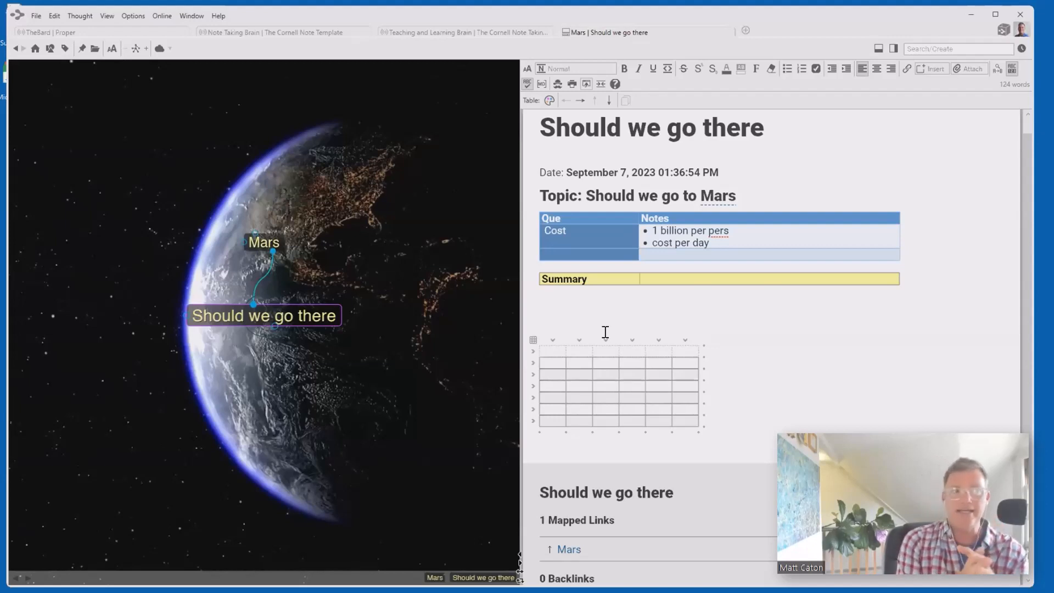
- Add 'Risks' and 'Benefits' cue rows beneath Cost in the Cornell notes table
{"action": "left_click", "coordinate": [559, 257]}
{"action": "type", "text": "Risks"}
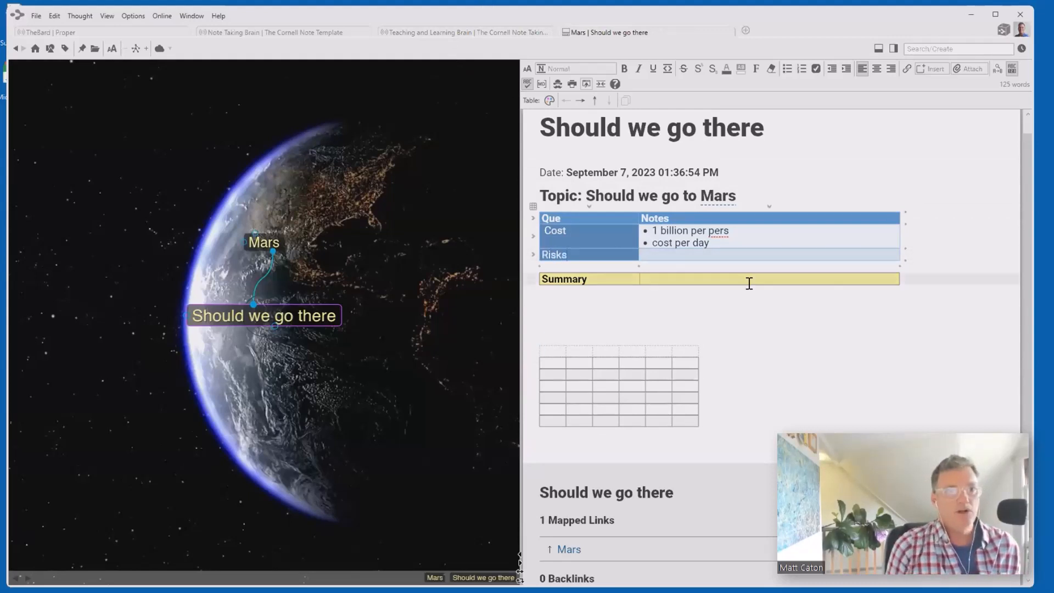
{"action": "left_click", "coordinate": [905, 260]}
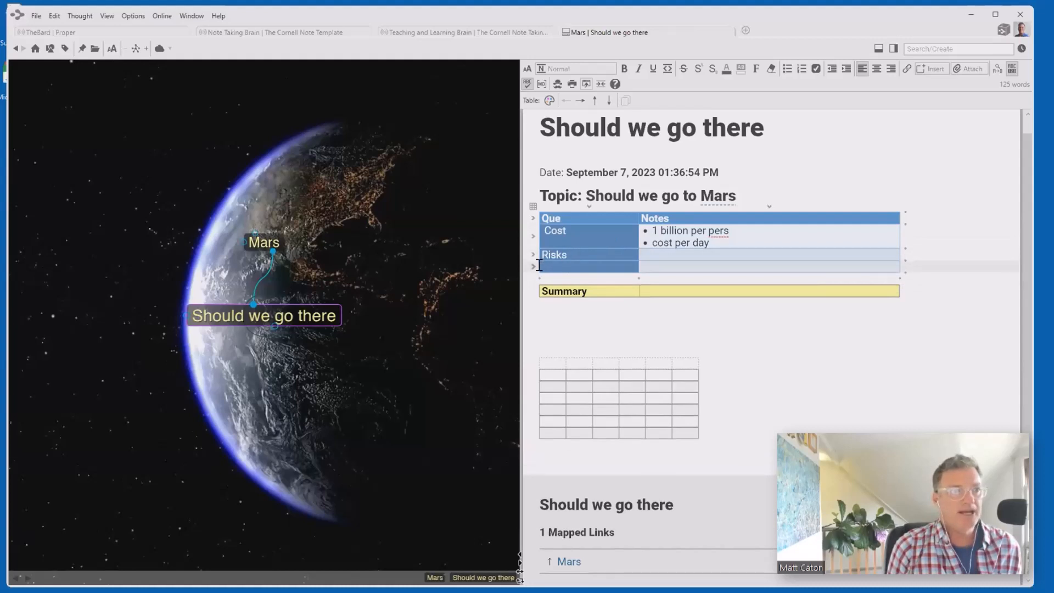
{"action": "type", "text": "Be"}
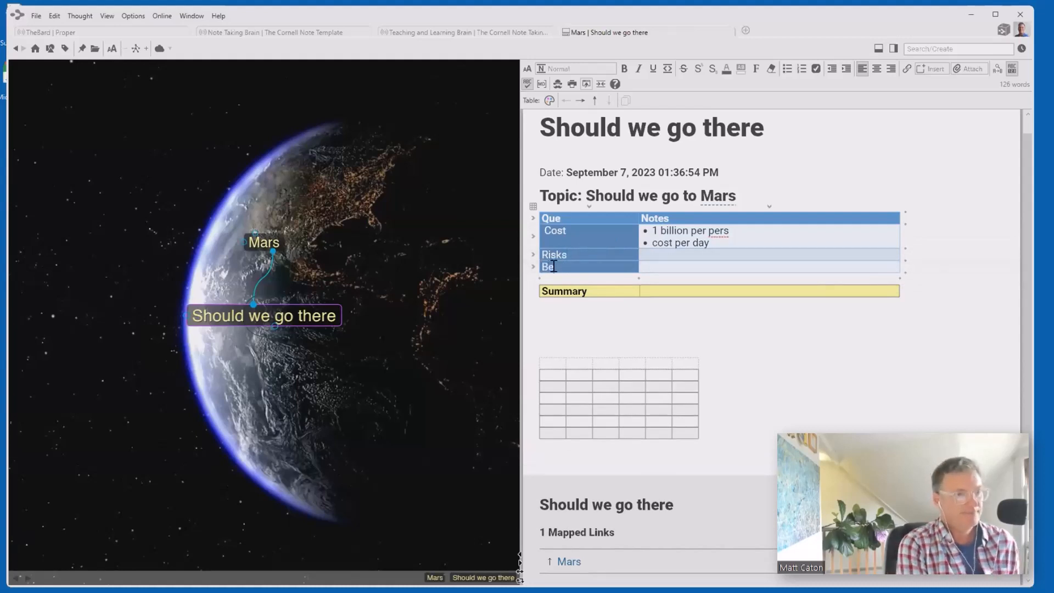
{"action": "type", "text": "nefits"}
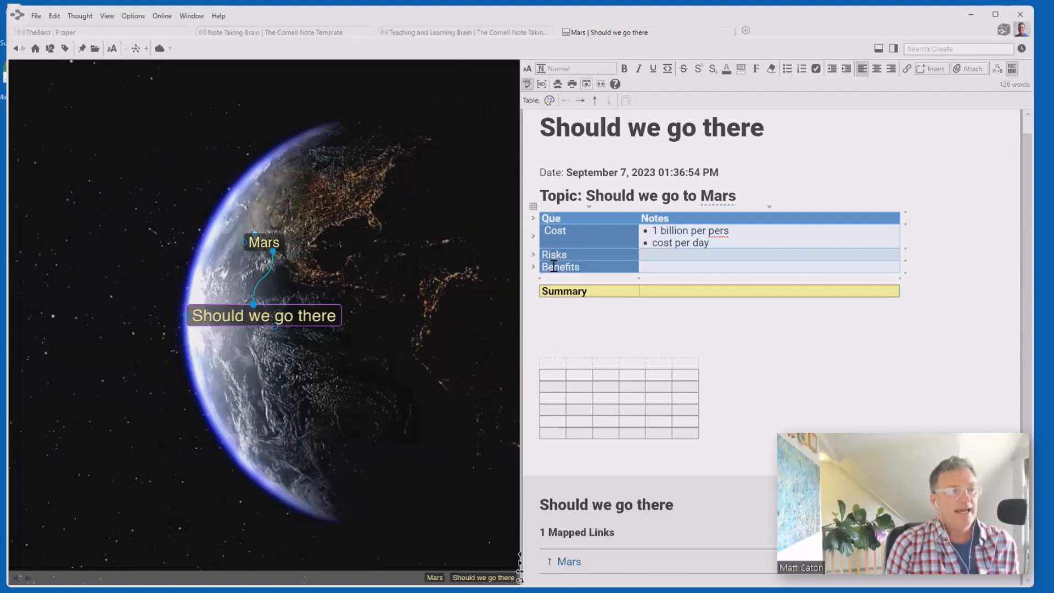
{"action": "left_click", "coordinate": [647, 291]}
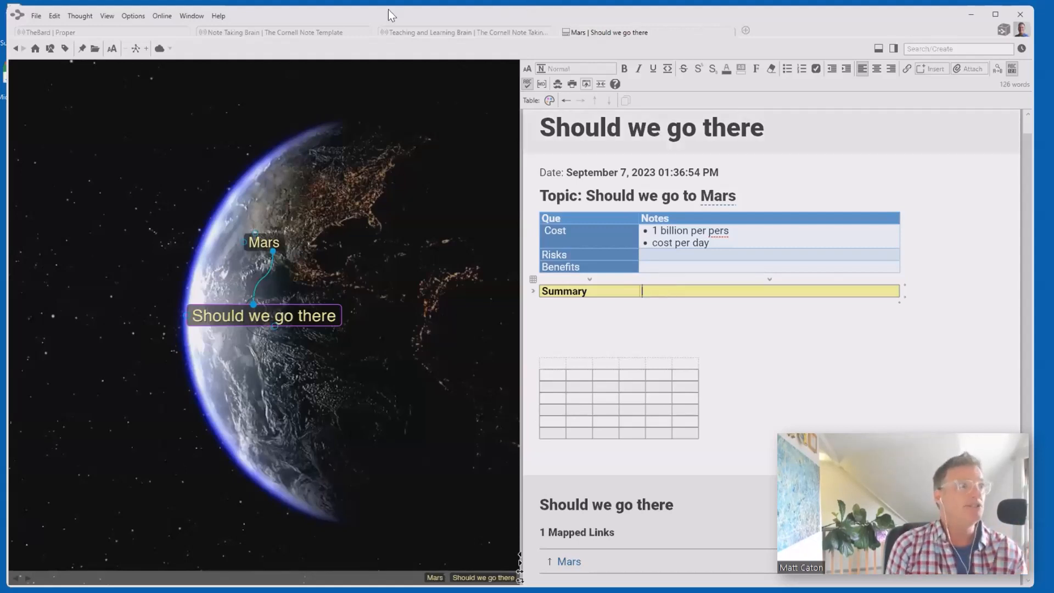
- In the Note Taking Brain, go through The Cornell Note Taking System to Charting Method
{"action": "left_click", "coordinate": [271, 33]}
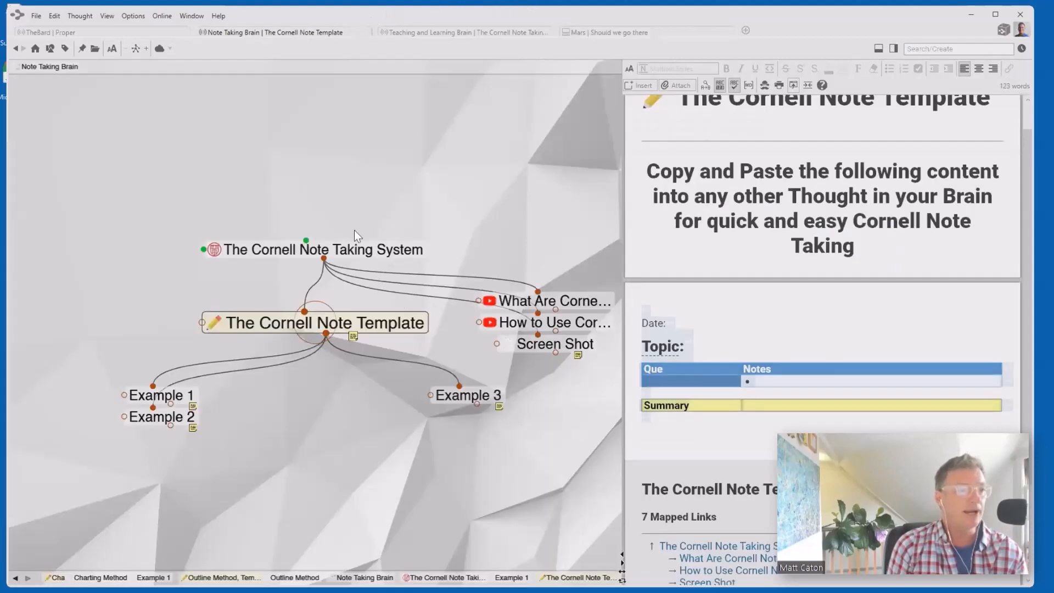
{"action": "left_click", "coordinate": [350, 254]}
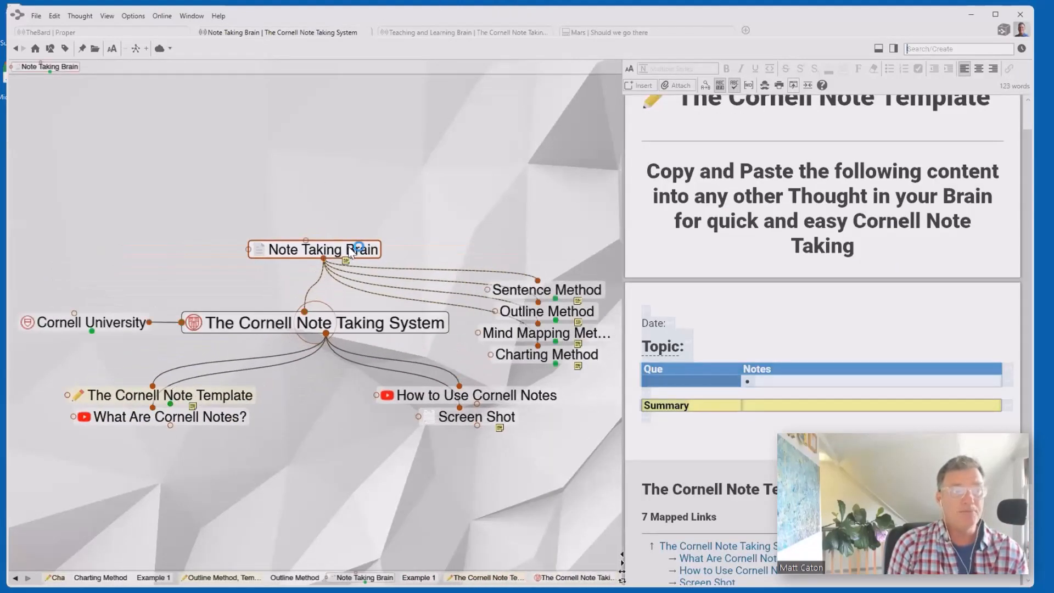
{"action": "left_click", "coordinate": [566, 360]}
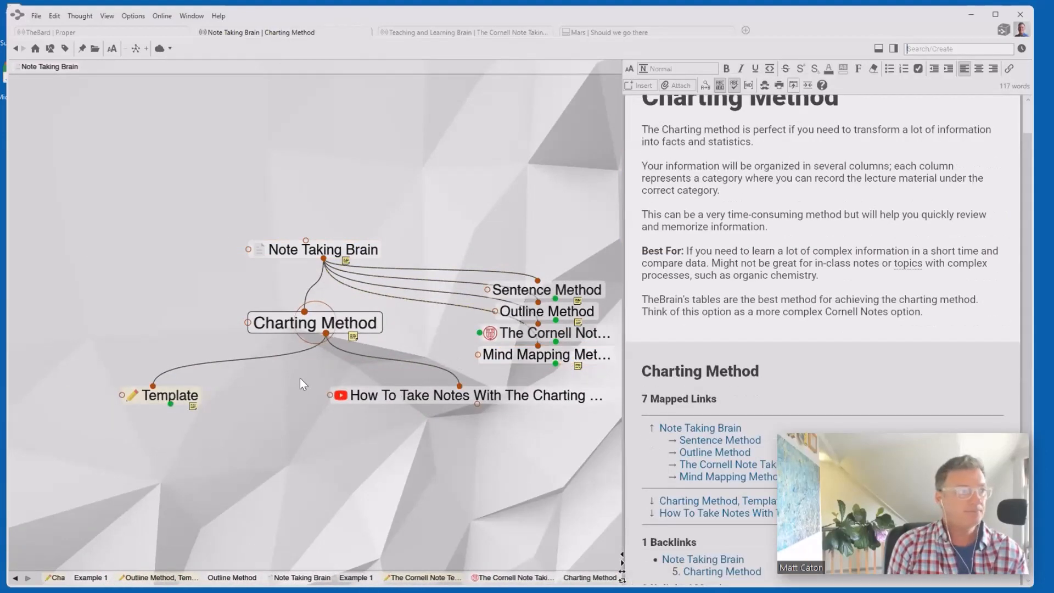
- View the Charting Method Template and its Example 1, then return to Charting Method
{"action": "left_click", "coordinate": [190, 390]}
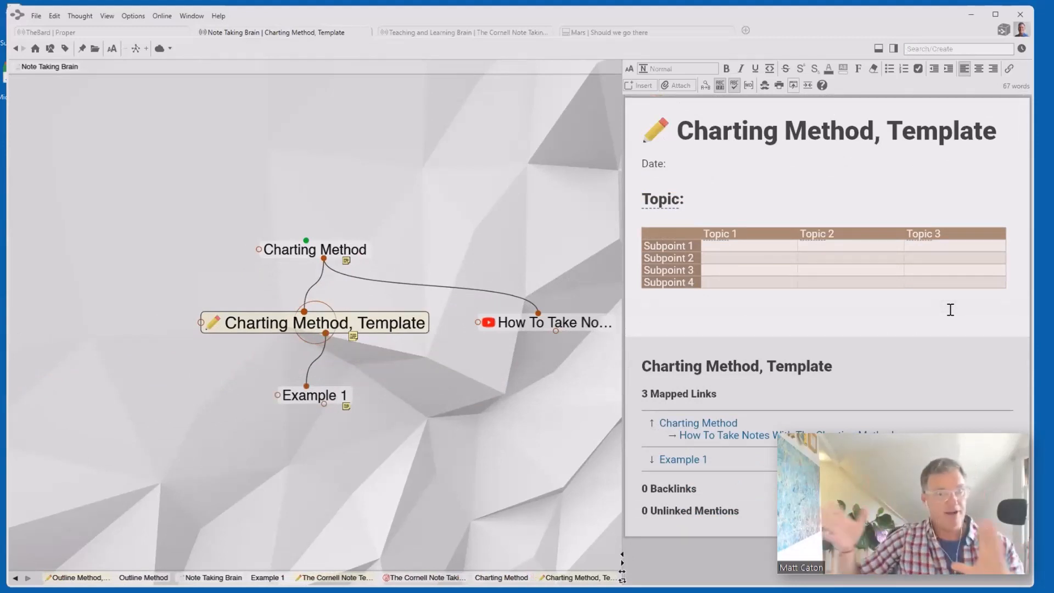
{"action": "left_click", "coordinate": [345, 390]}
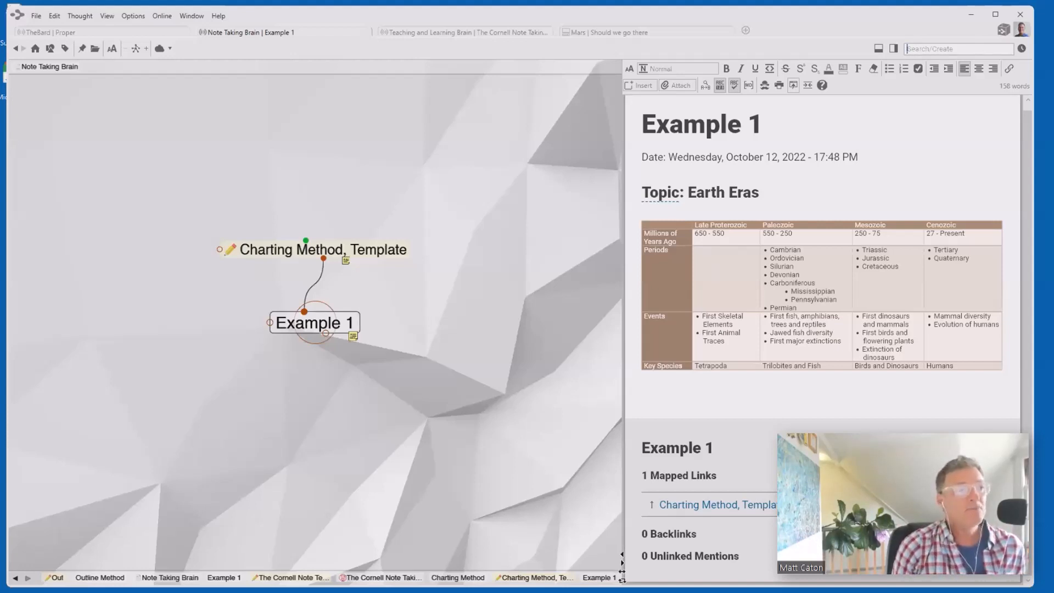
{"action": "left_click", "coordinate": [345, 248]}
{"action": "left_click", "coordinate": [321, 247]}
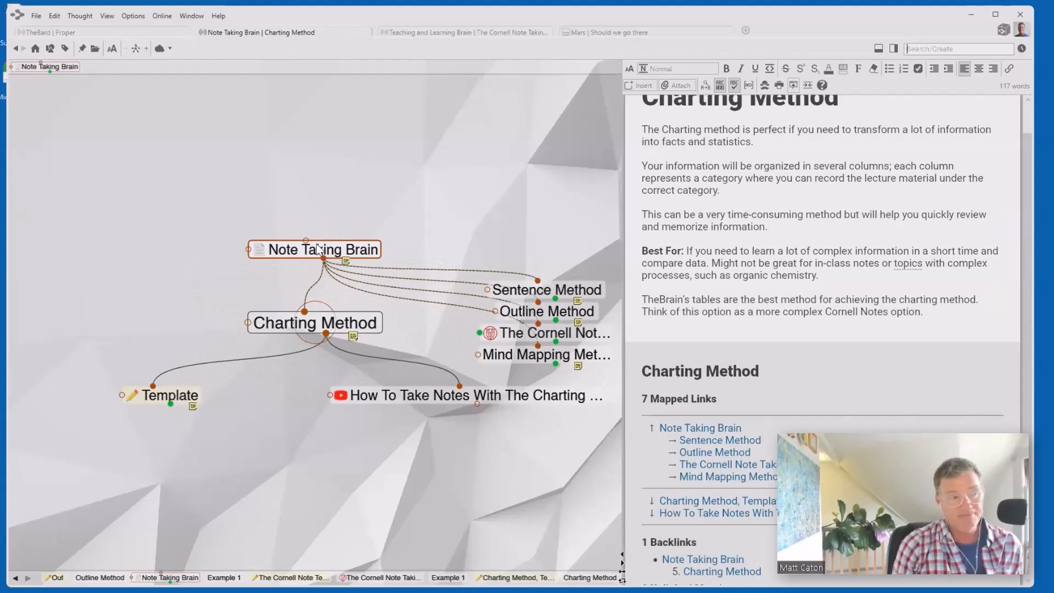
- Go via Sentence Method to the Outline Method Template, check its text styles, and open Example 1
{"action": "left_click", "coordinate": [538, 292]}
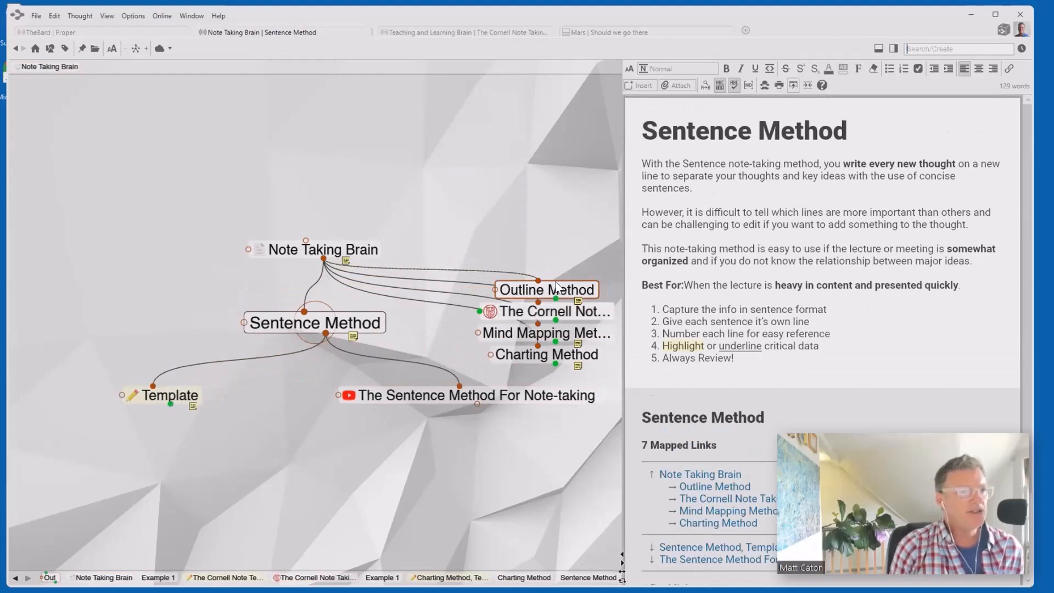
{"action": "left_click", "coordinate": [556, 287]}
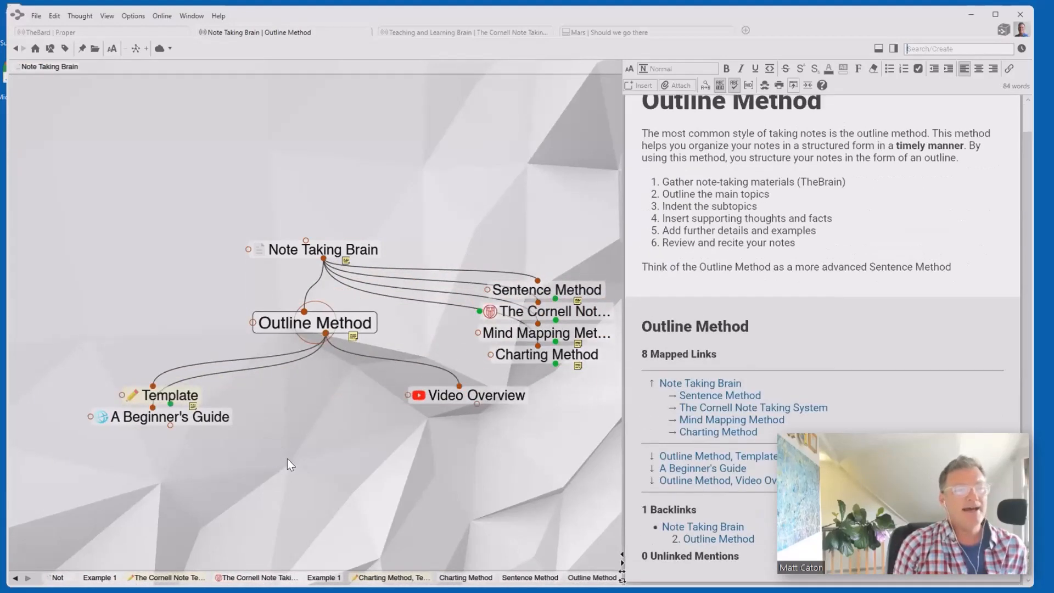
{"action": "left_click", "coordinate": [176, 394]}
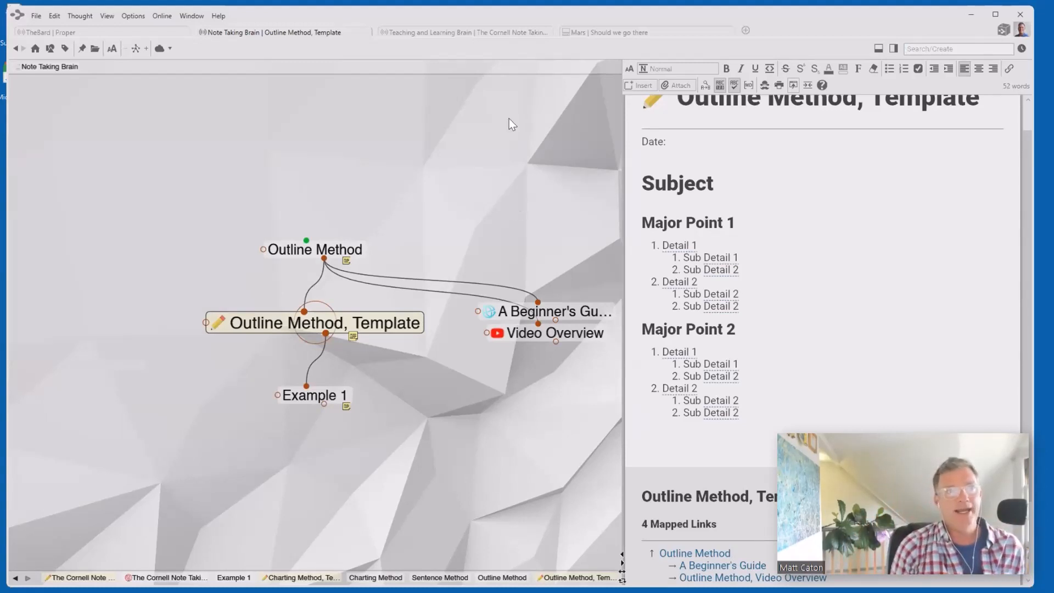
{"action": "left_click", "coordinate": [679, 71]}
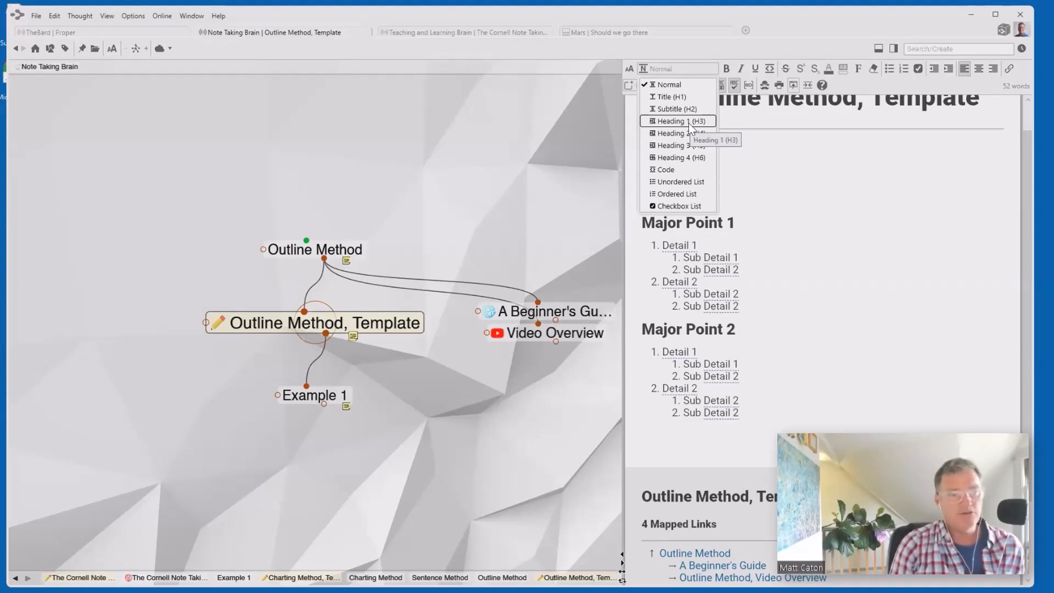
{"action": "left_click", "coordinate": [332, 474]}
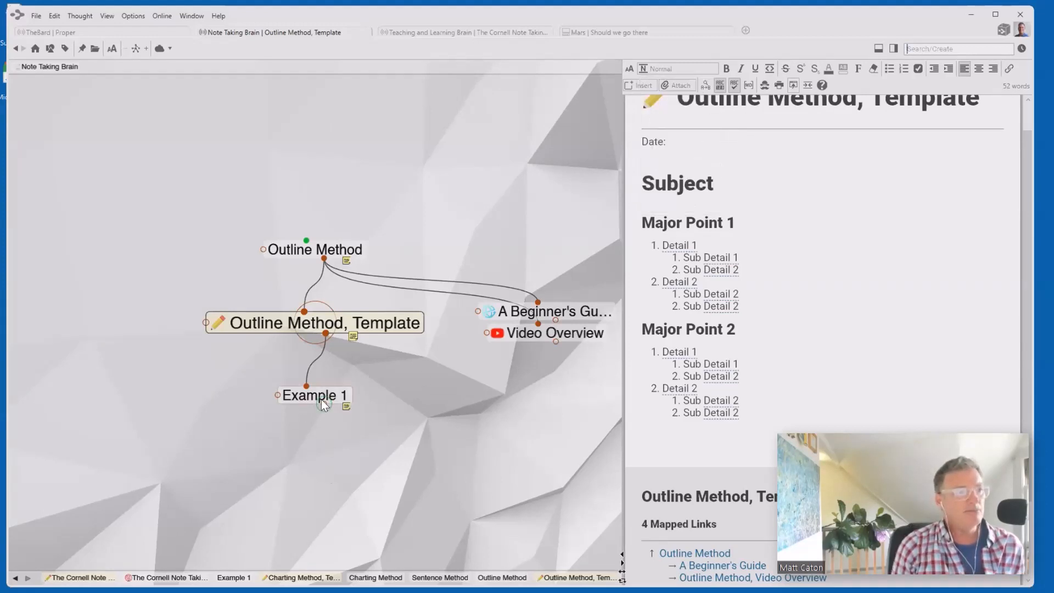
{"action": "left_click", "coordinate": [321, 396]}
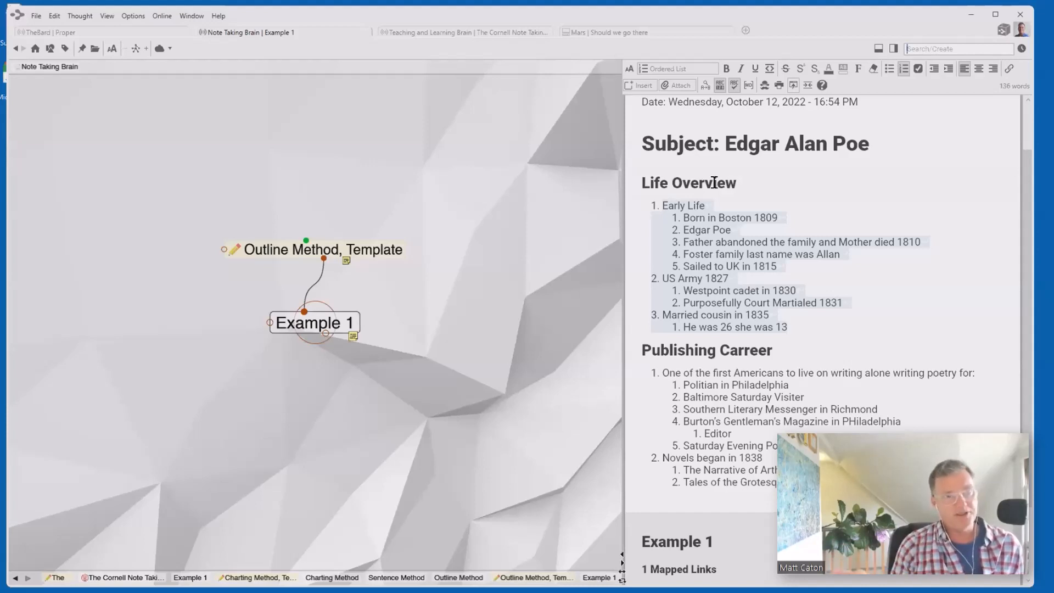
{"action": "left_click", "coordinate": [977, 302]}
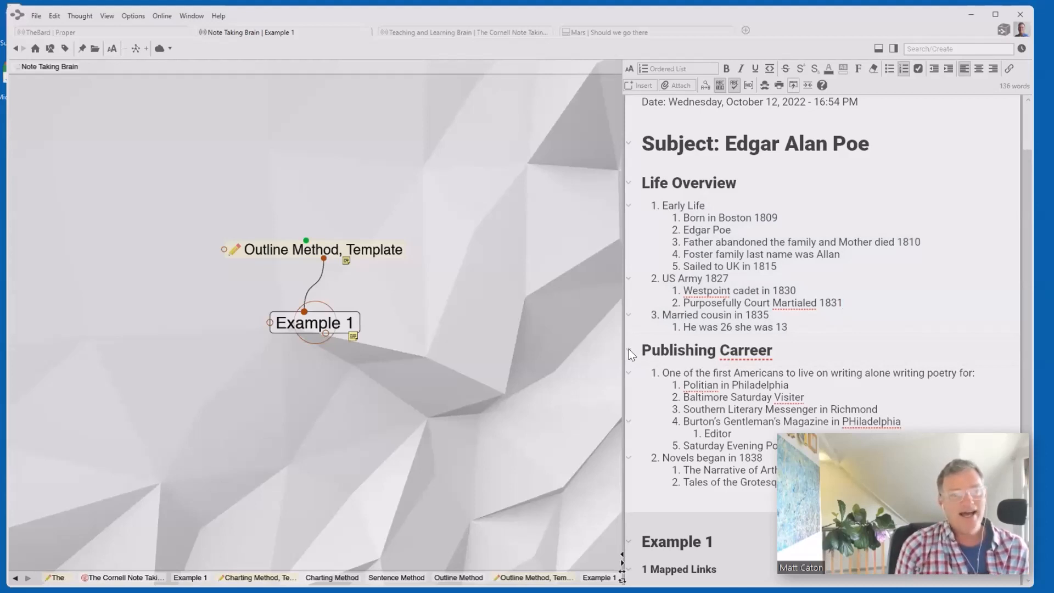
{"action": "left_click", "coordinate": [629, 351]}
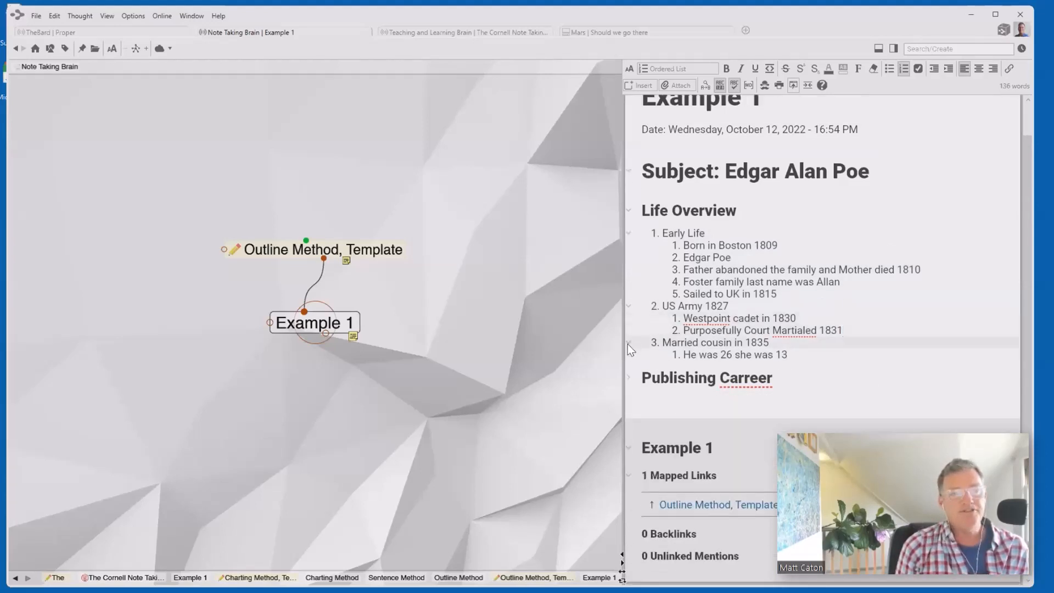
{"action": "left_click", "coordinate": [628, 343]}
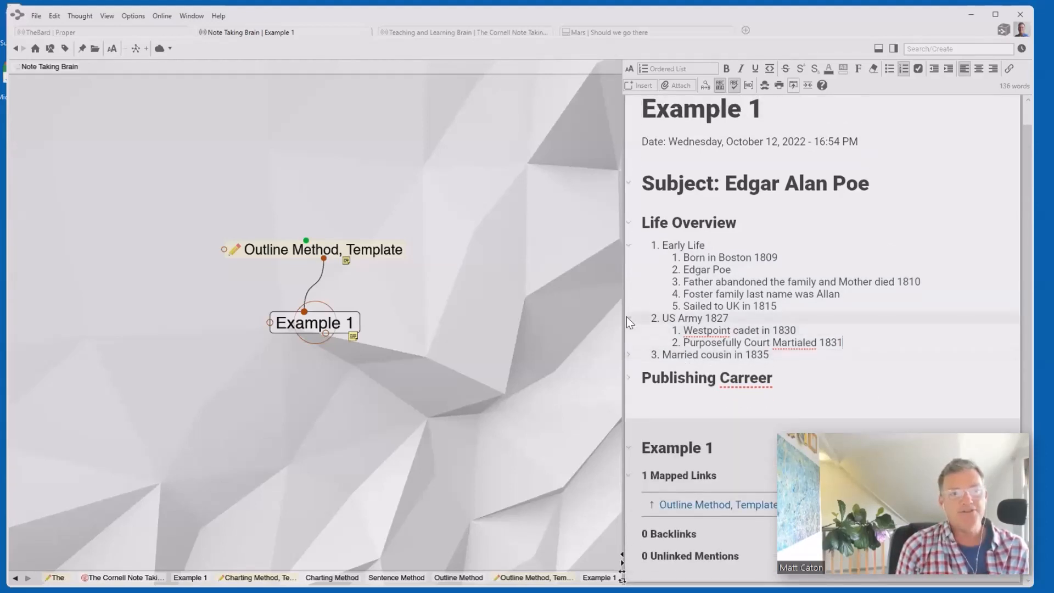
{"action": "left_click", "coordinate": [628, 316]}
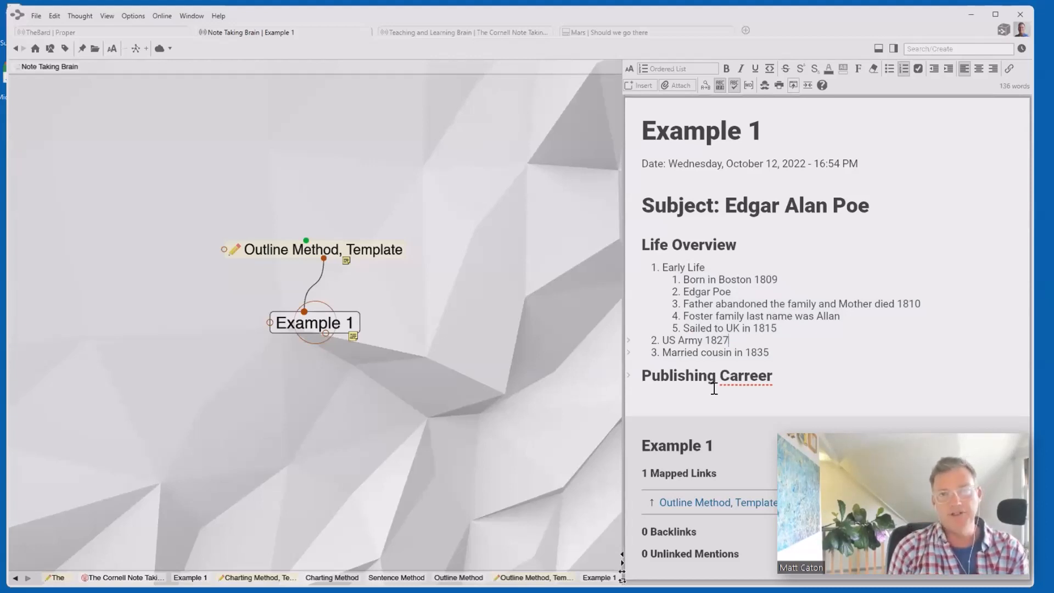
{"action": "left_click", "coordinate": [627, 338]}
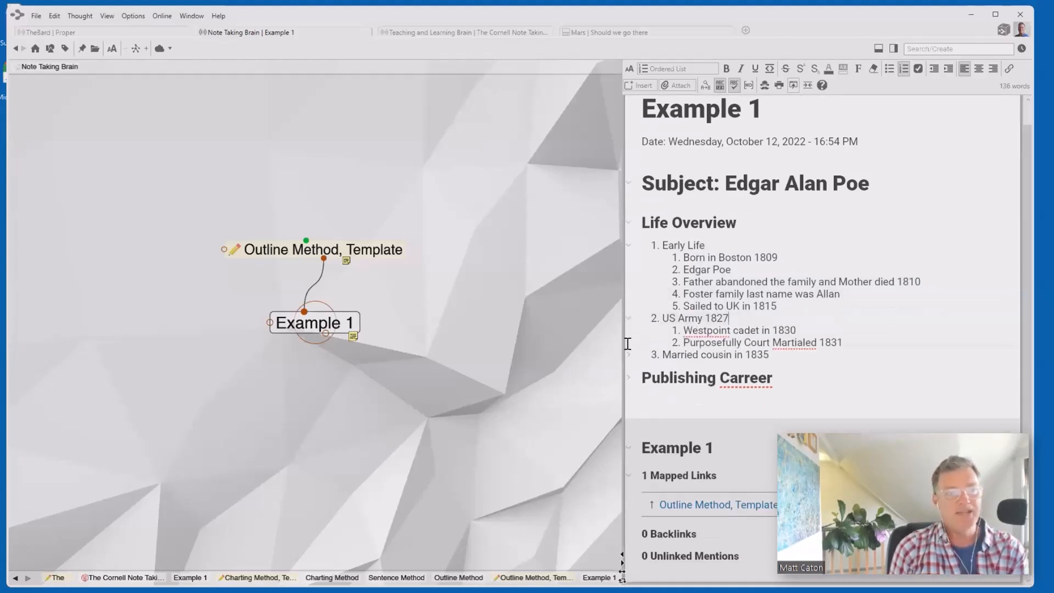
{"action": "left_click", "coordinate": [627, 354]}
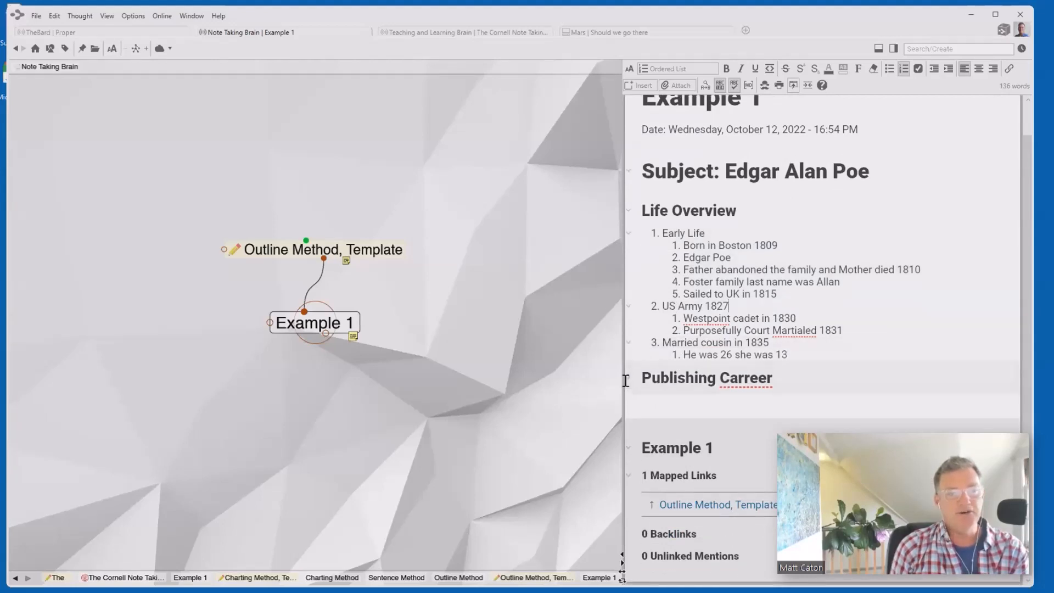
{"action": "left_click", "coordinate": [628, 377]}
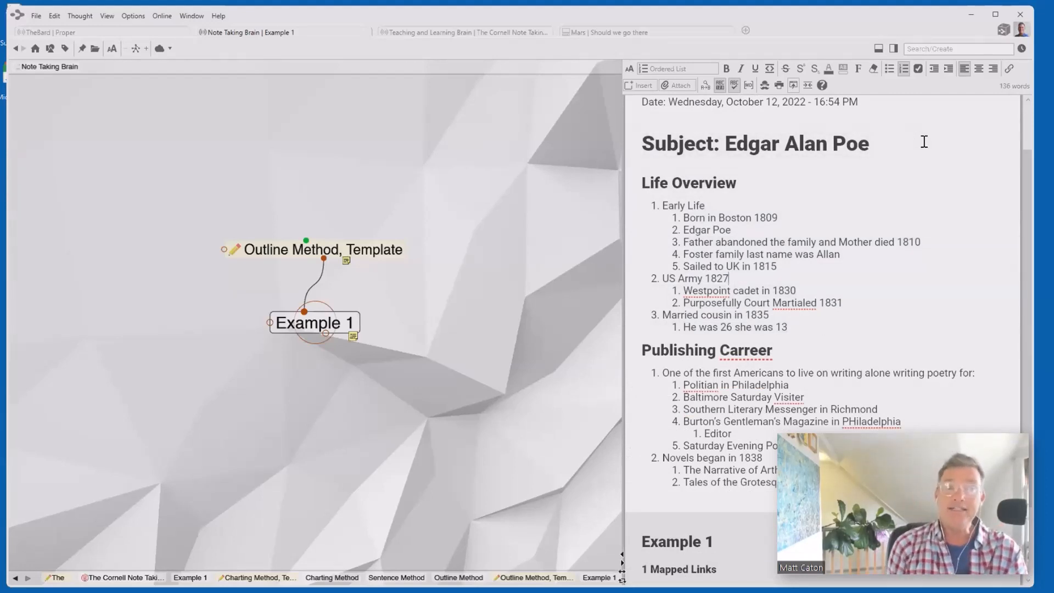
{"action": "scroll", "coordinate": [887, 170], "scroll_direction": "up", "scroll_amount": 2}
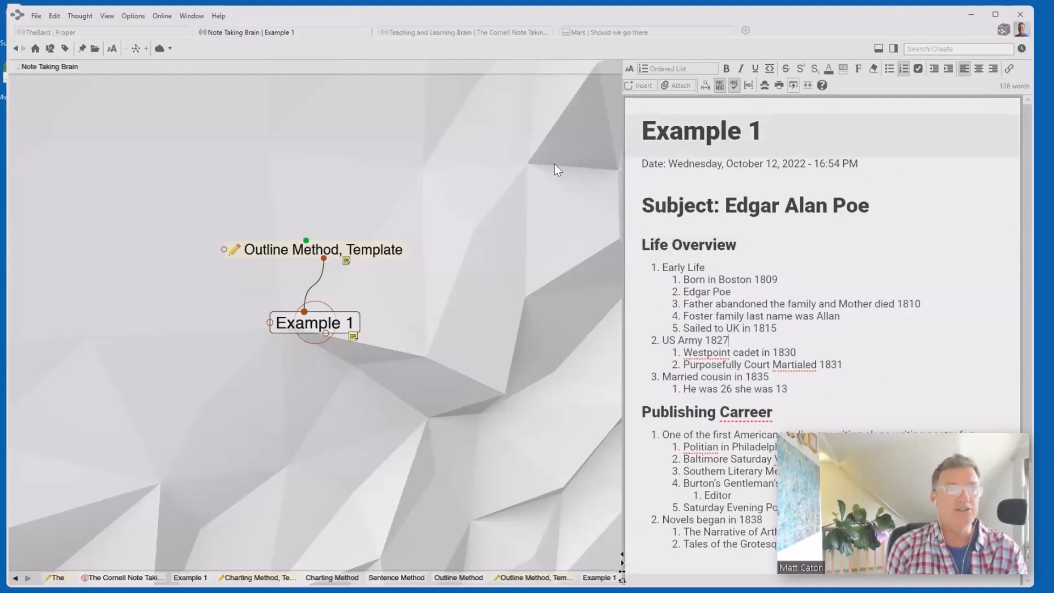
- Insert a table of contents above 'Subject: Edgar Alan Poe' and test its Publishing Carreer link
{"action": "left_click", "coordinate": [632, 182]}
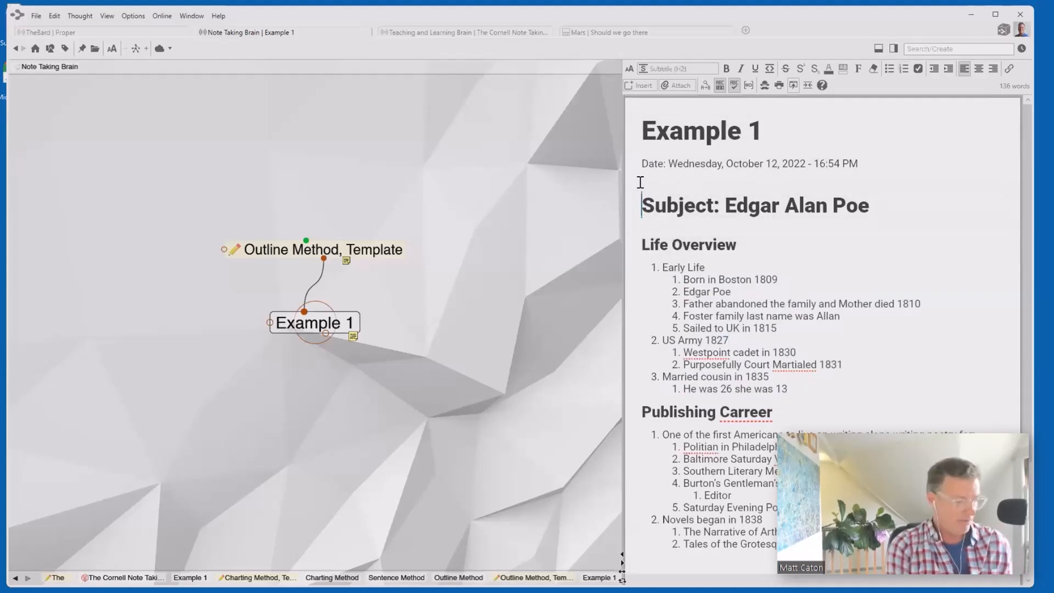
{"action": "key", "text": "Return"}
{"action": "key", "text": "Return"}
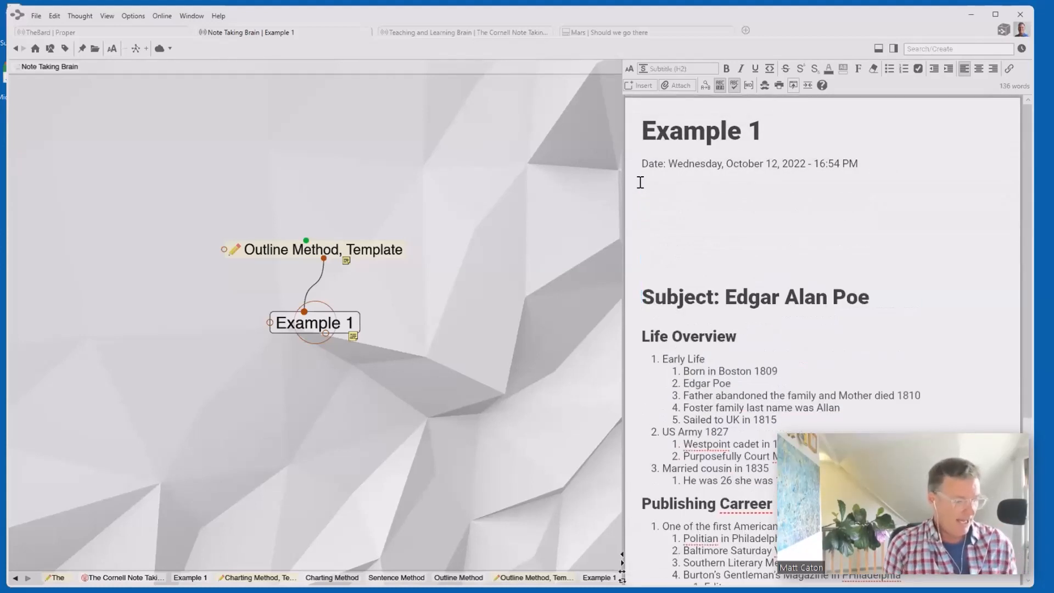
{"action": "left_click", "coordinate": [644, 85]}
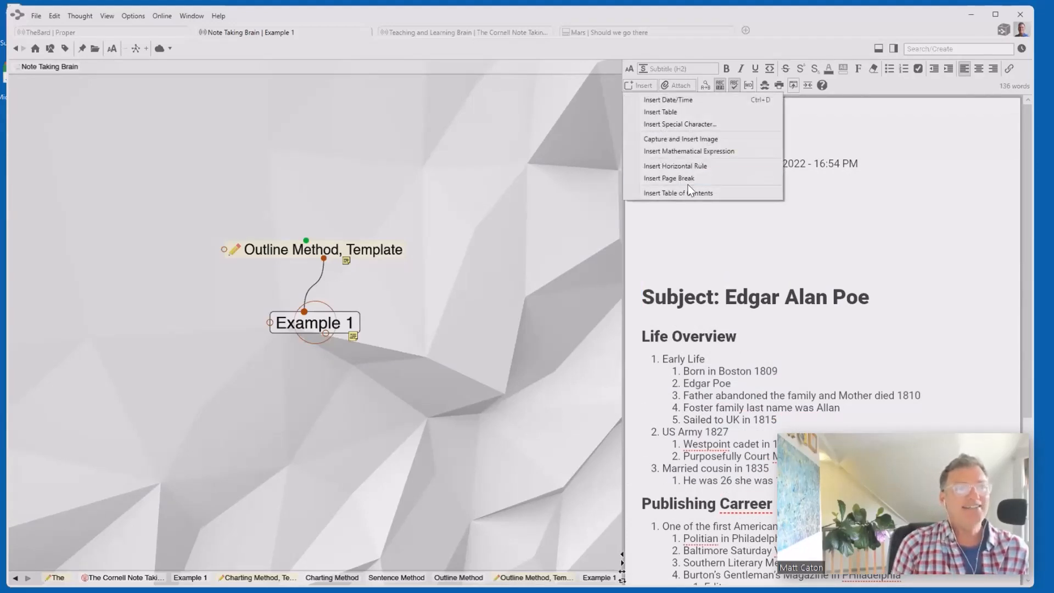
{"action": "left_click", "coordinate": [680, 197]}
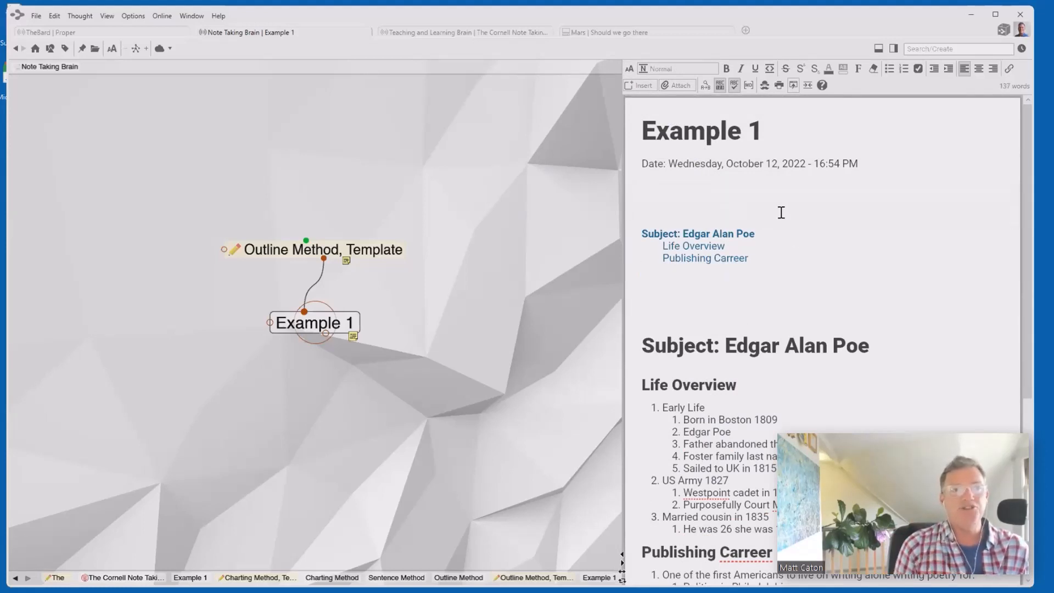
{"action": "left_click", "coordinate": [721, 265]}
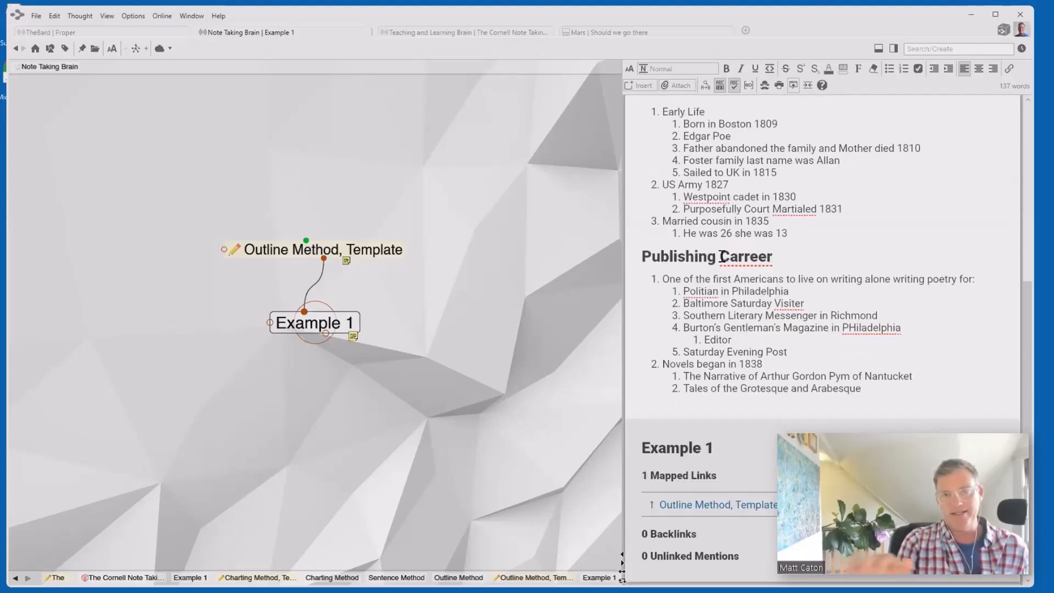
{"action": "scroll", "coordinate": [724, 256], "scroll_direction": "up", "scroll_amount": 3}
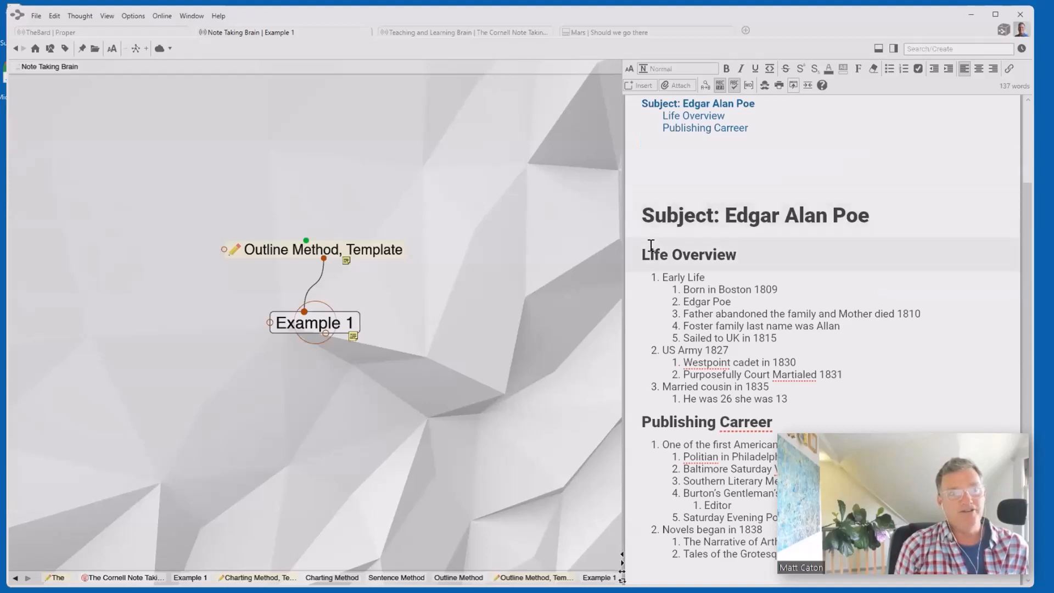
{"action": "scroll", "coordinate": [741, 438], "scroll_direction": "up", "scroll_amount": 2}
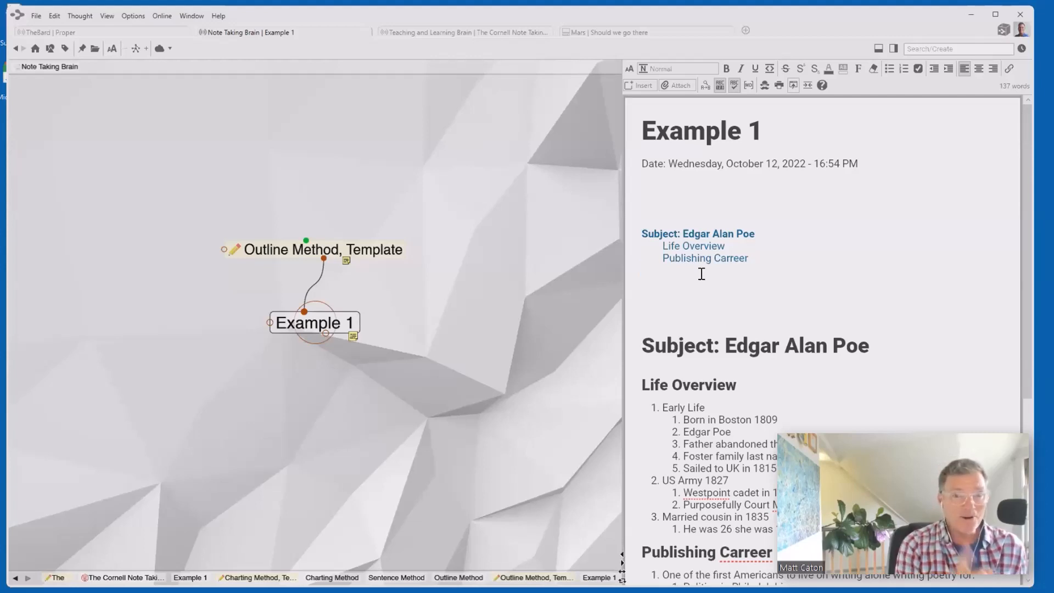
{"action": "scroll", "coordinate": [702, 274], "scroll_direction": "down", "scroll_amount": 3}
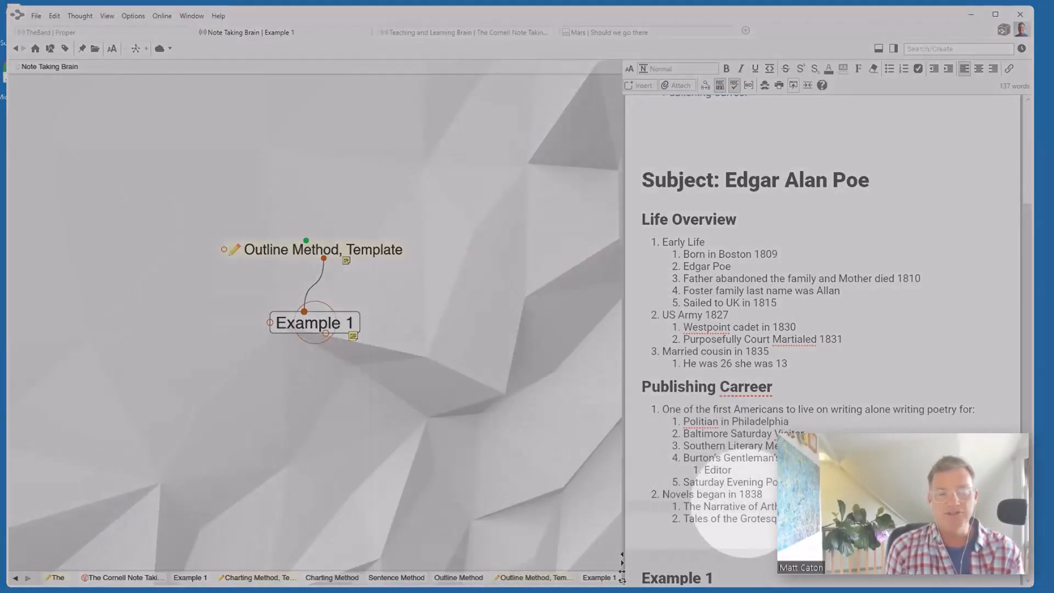
{"action": "left_click", "coordinate": [877, 522]}
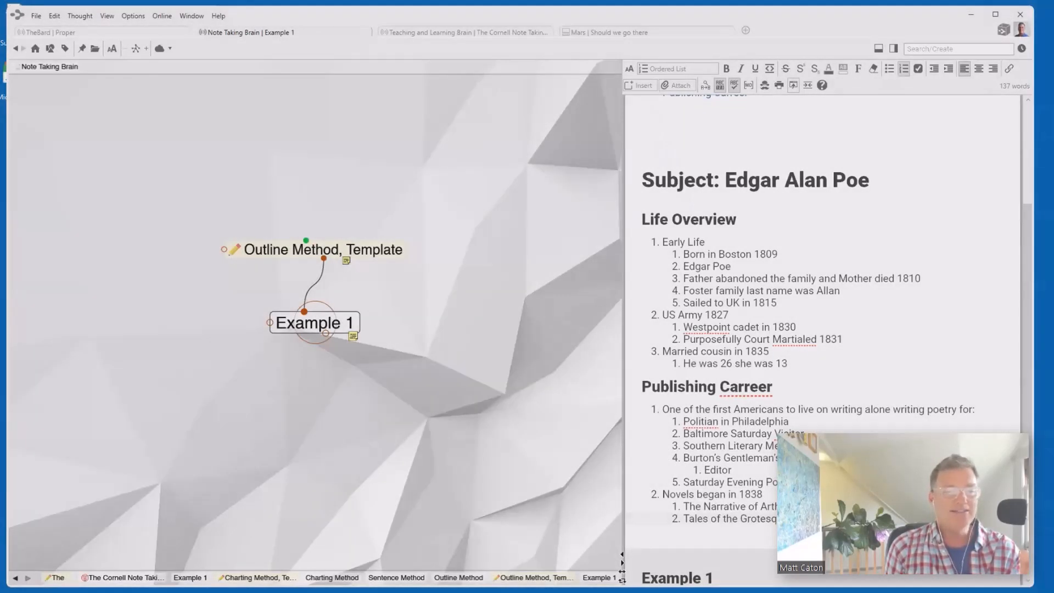
{"action": "left_click_drag", "start_coordinate": [632, 522], "coordinate": [640, 222]}
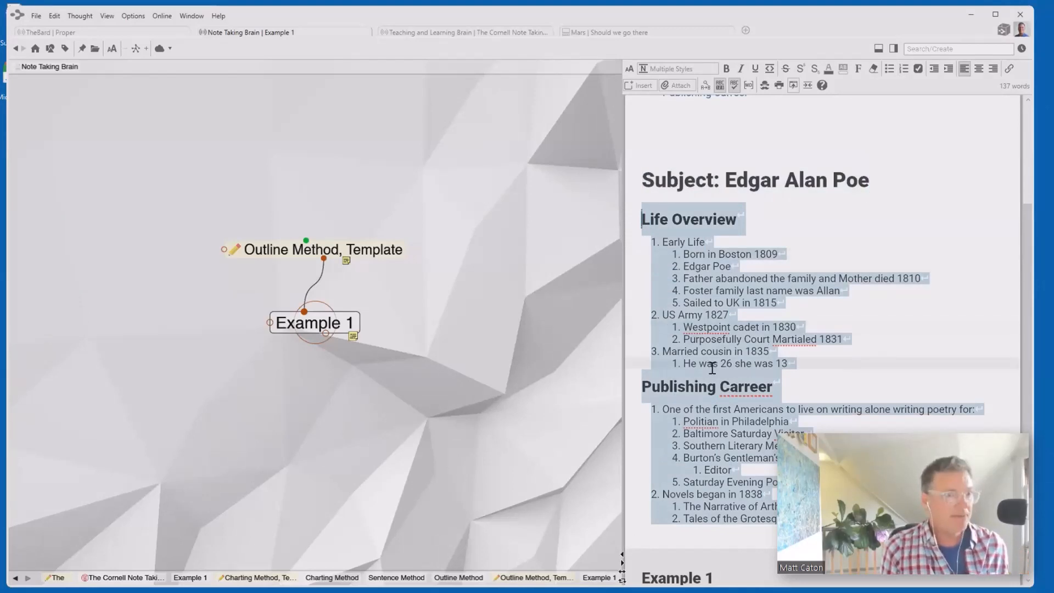
{"action": "left_click", "coordinate": [712, 249]}
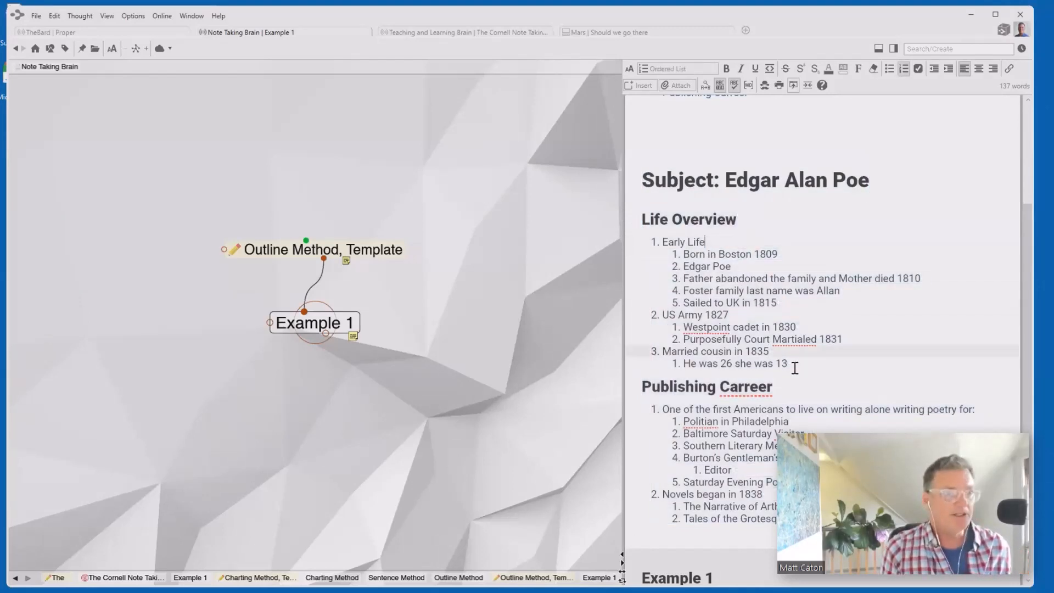
{"action": "left_click_drag", "start_coordinate": [791, 363], "coordinate": [663, 241]}
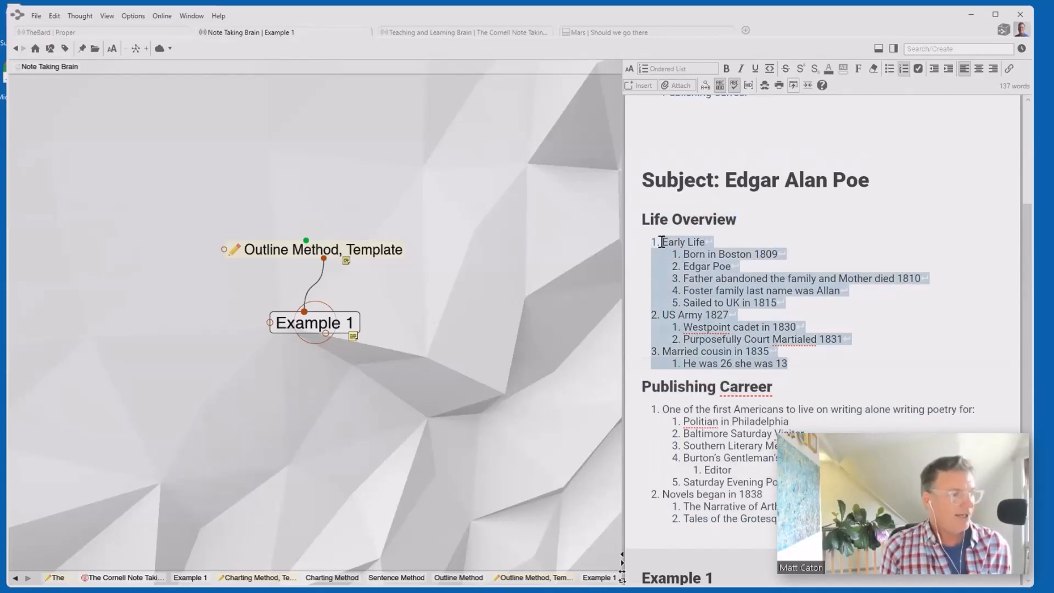
- In the Mars brain, link a new 'Edgar Allan Poe' thought from Mars and focus on it
{"action": "left_click", "coordinate": [623, 32]}
{"action": "left_click_drag", "start_coordinate": [272, 250], "coordinate": [389, 325]}
{"action": "type", "text": "E"}
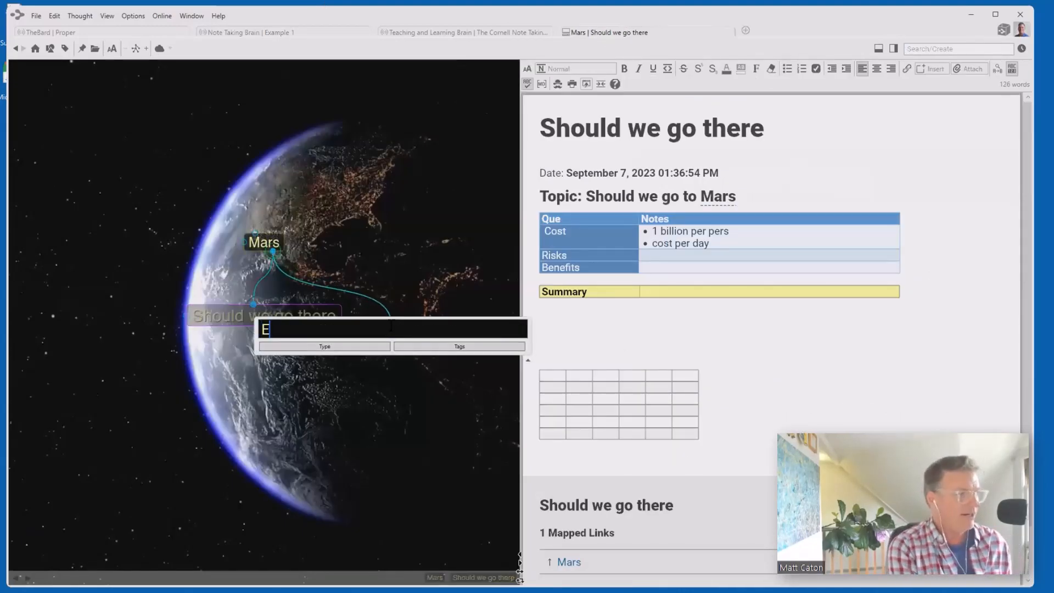
{"action": "type", "text": "dgar Ale"}
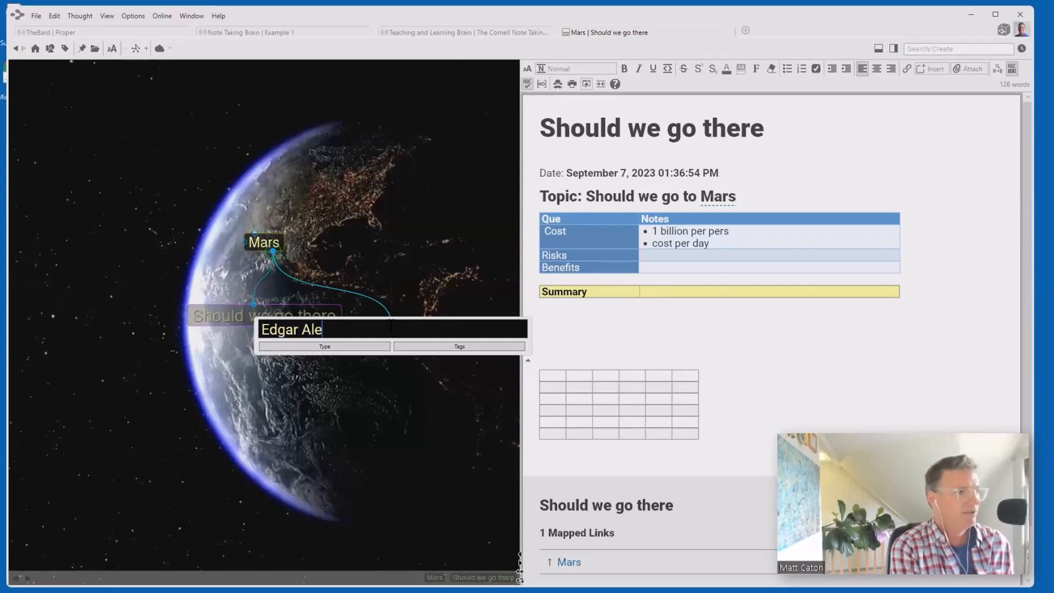
{"action": "key", "text": "BackSpace"}
{"action": "type", "text": "lan Poe"}
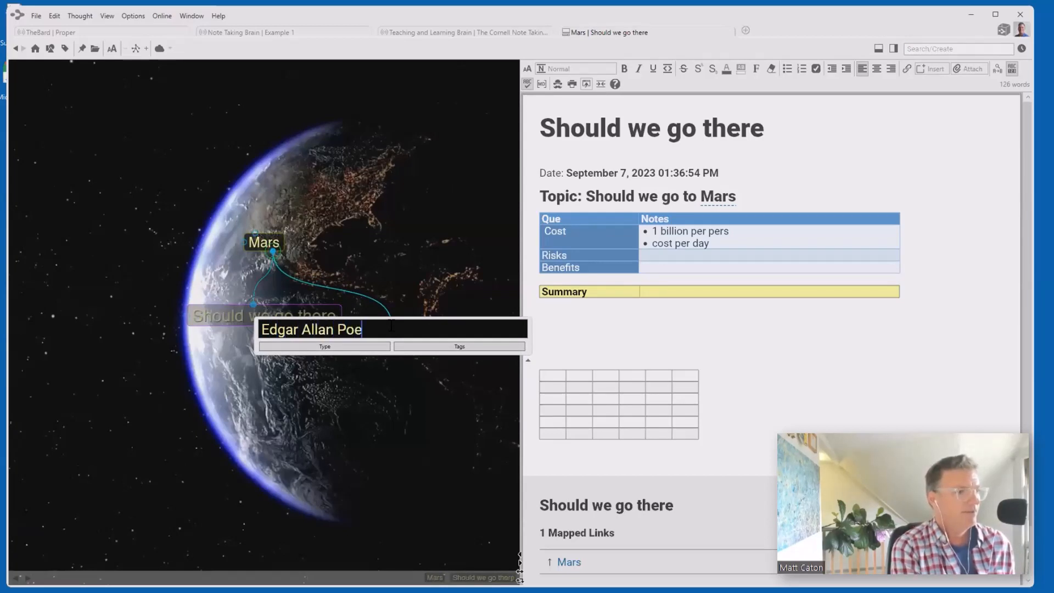
{"action": "key", "text": "Return"}
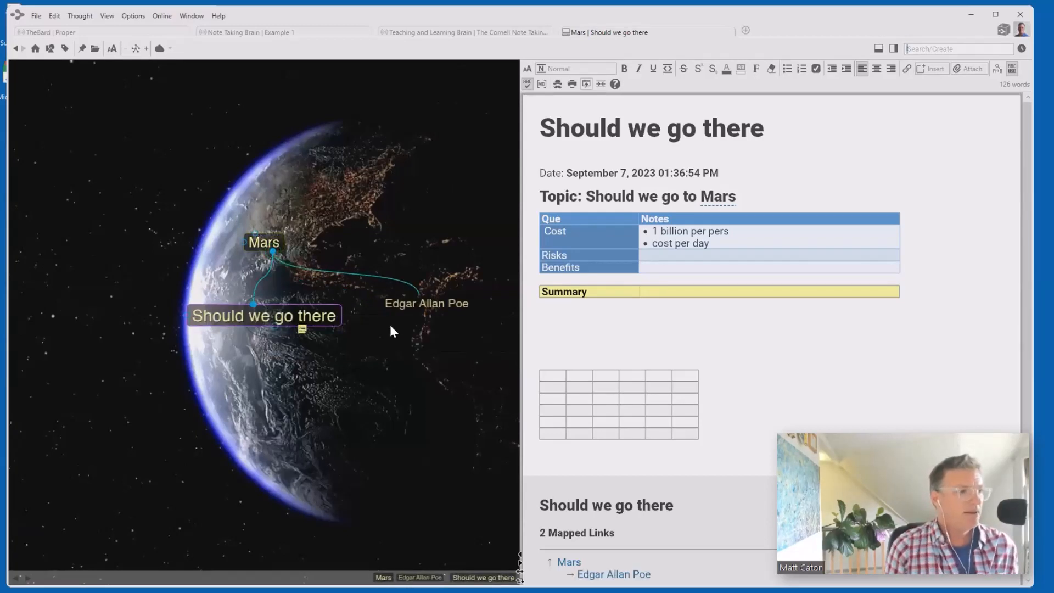
{"action": "left_click", "coordinate": [446, 311]}
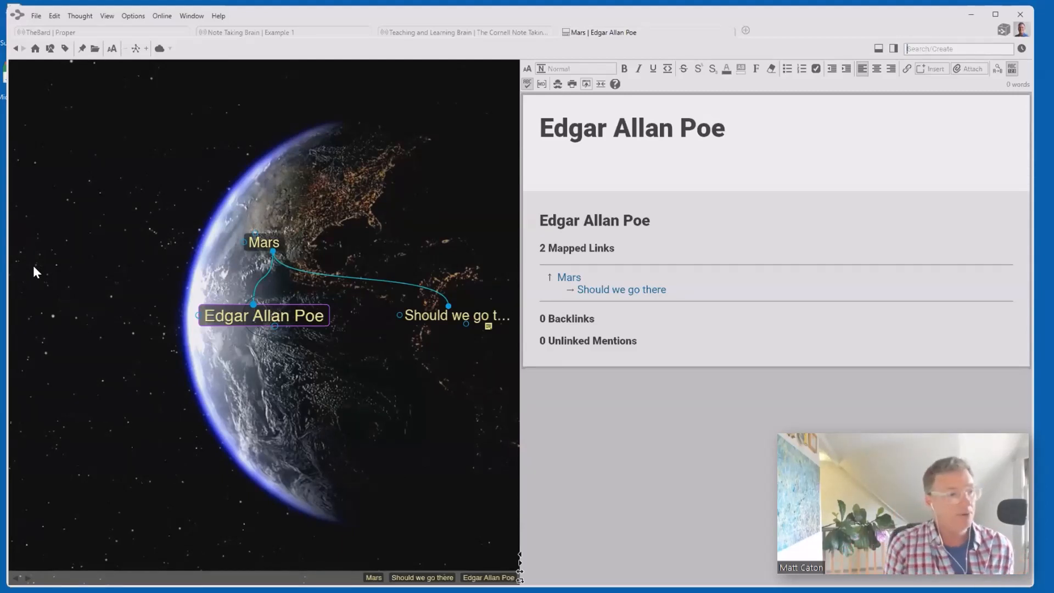
- Paste the copied Poe outline as thoughts under Edgar Allan Poe, then focus on Early Life
{"action": "right_click", "coordinate": [285, 397]}
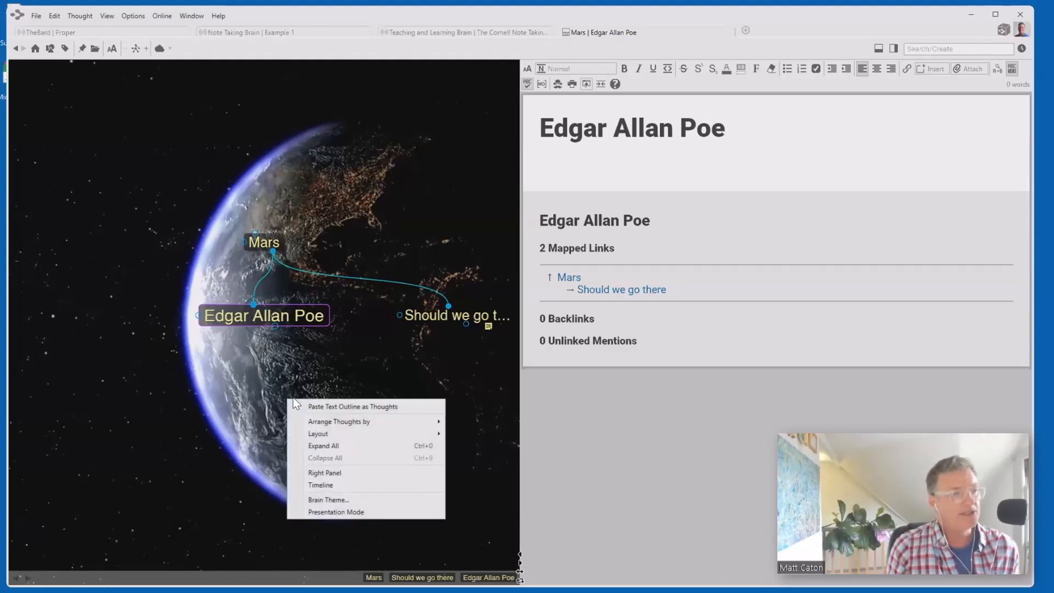
{"action": "left_click", "coordinate": [332, 408]}
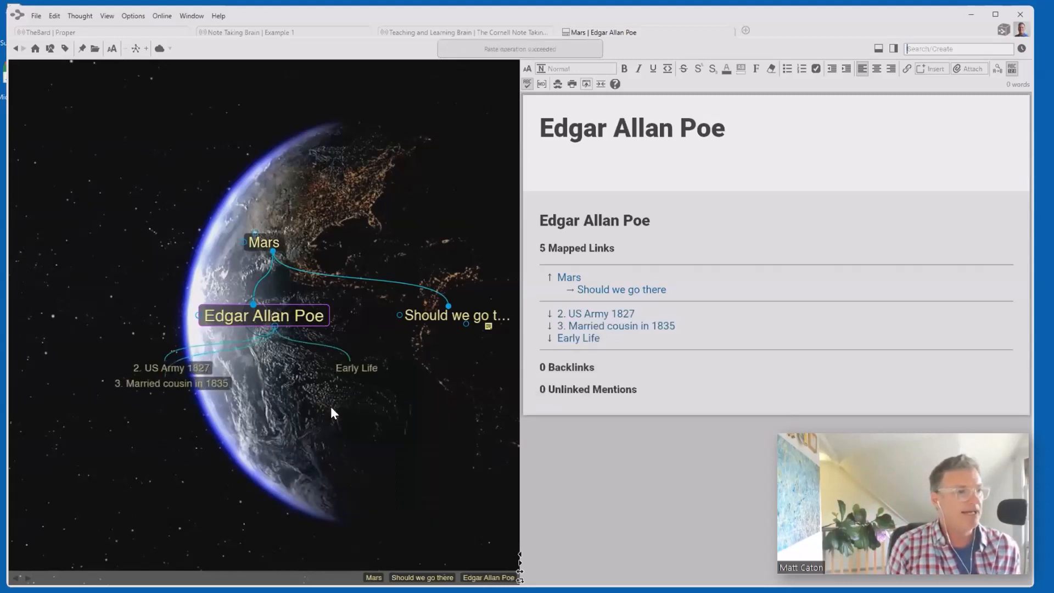
{"action": "left_click", "coordinate": [370, 388]}
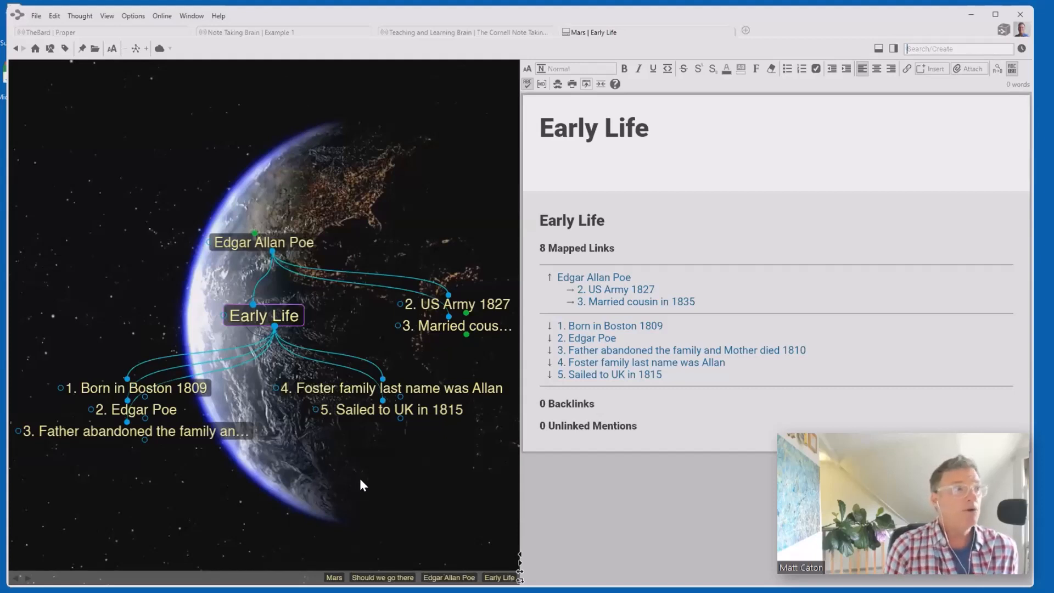
- Upload the local Mars brain online, then go to the Note Taking Brain's home thought
{"action": "left_click", "coordinate": [159, 49]}
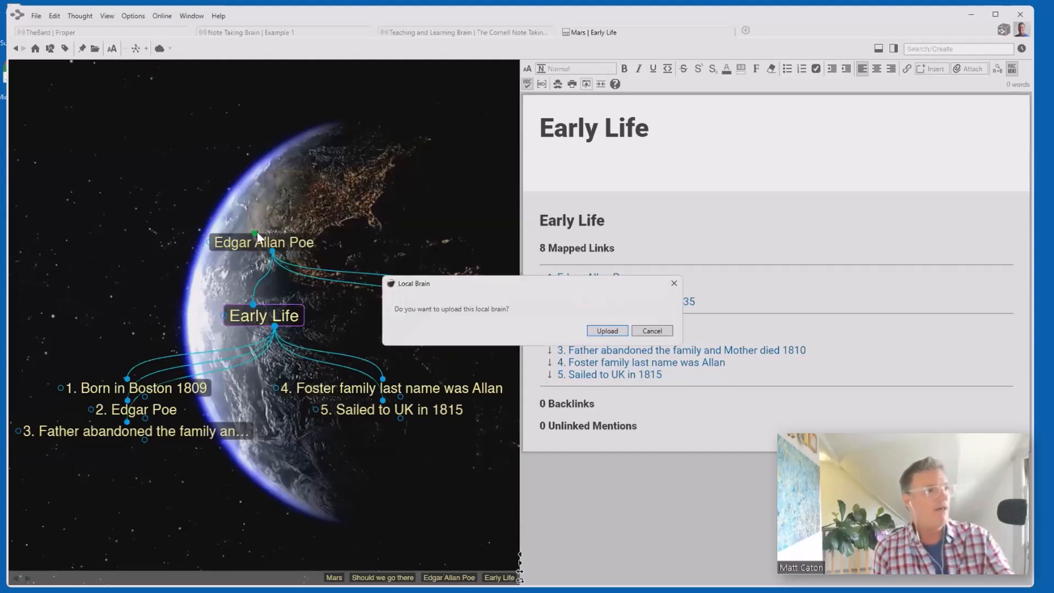
{"action": "left_click", "coordinate": [613, 330]}
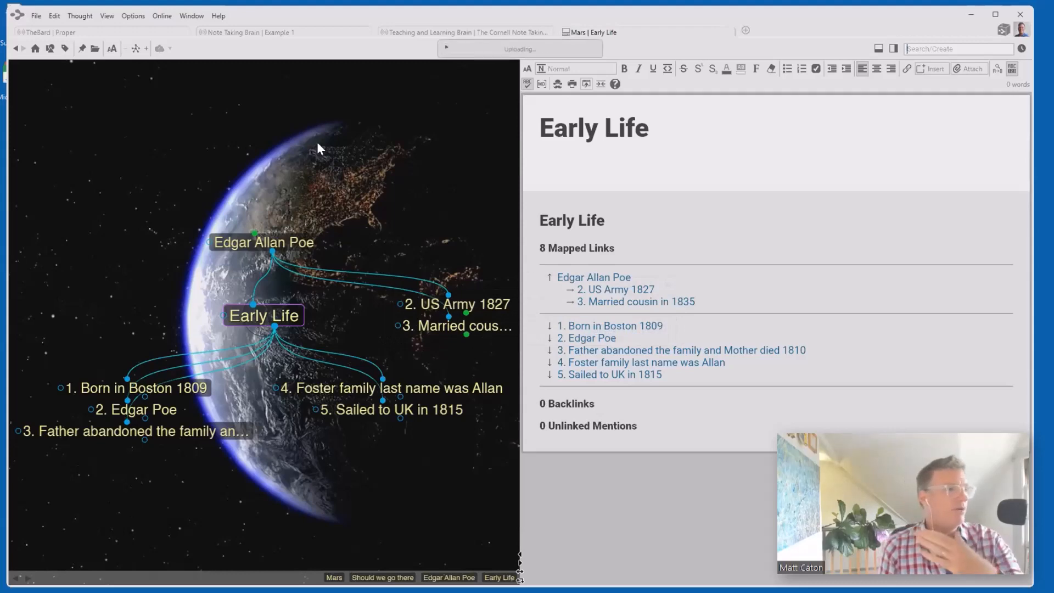
{"action": "left_click", "coordinate": [232, 30]}
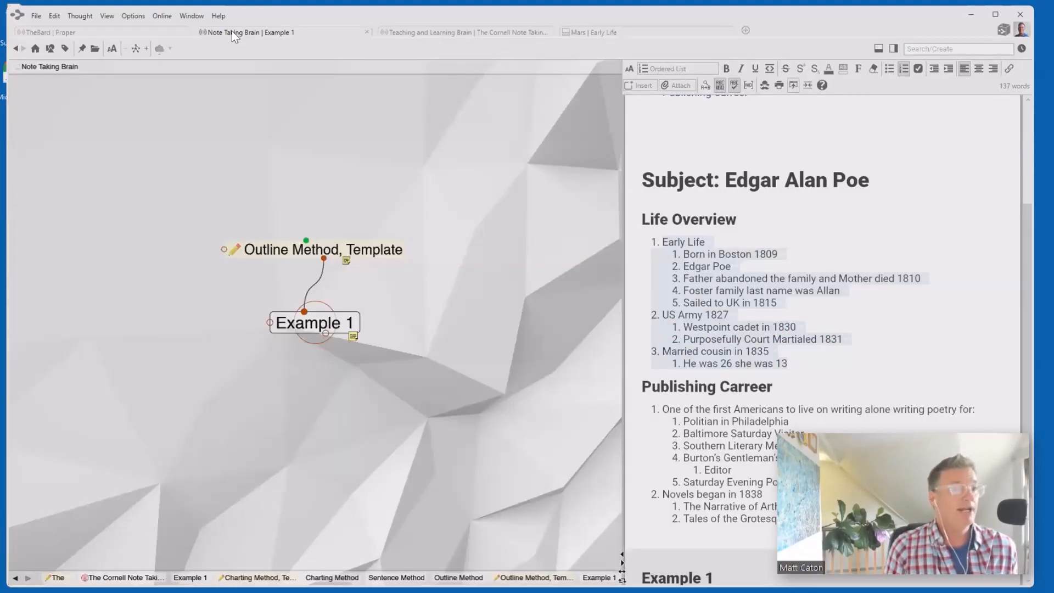
{"action": "left_click", "coordinate": [34, 49]}
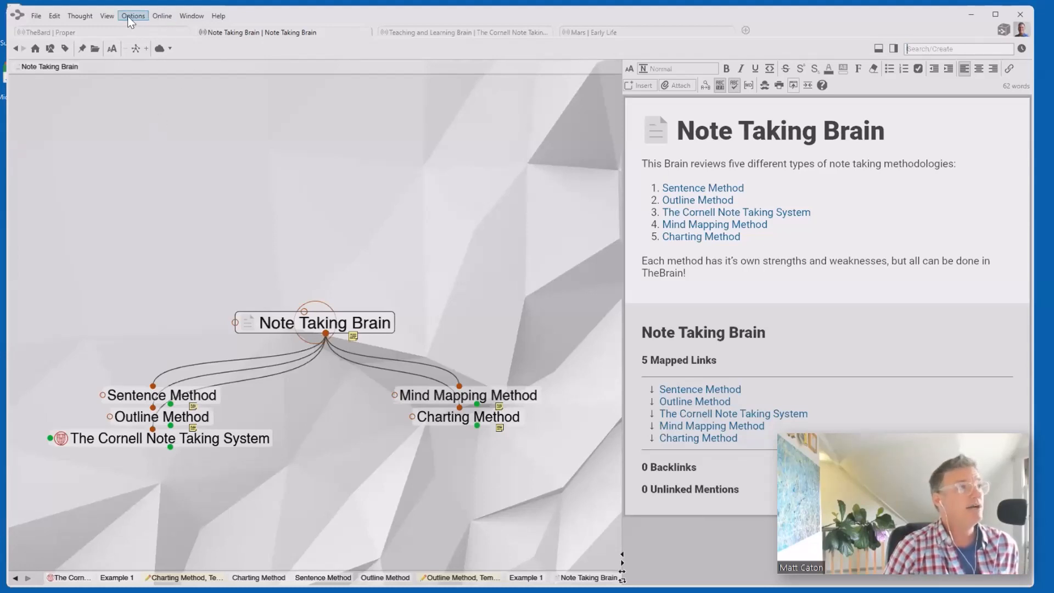
- Review the Note Taking Brain's Brain Access settings and user list, select its public web link, and close
{"action": "left_click", "coordinate": [164, 16]}
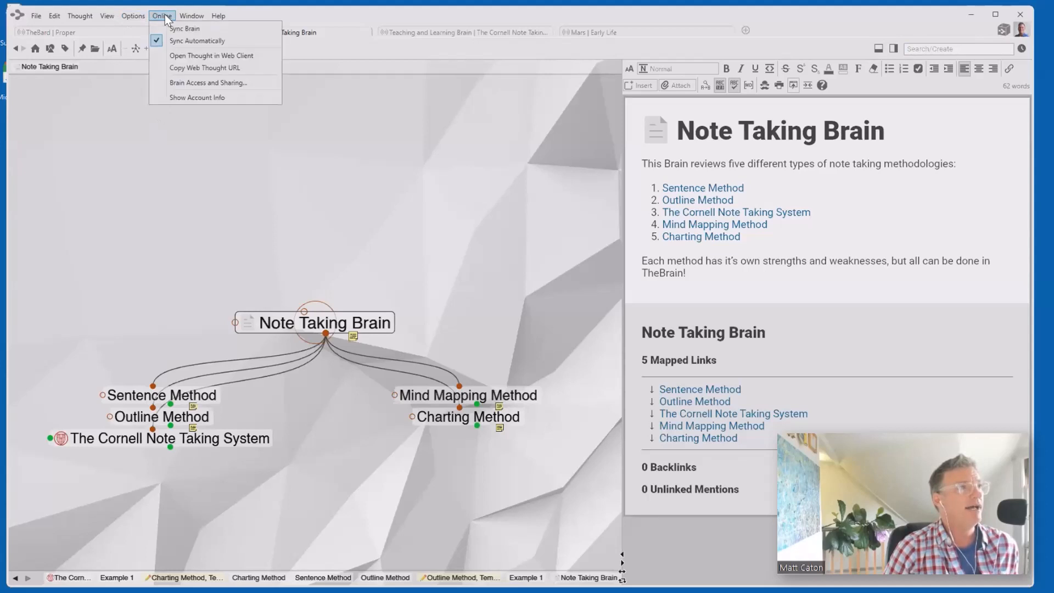
{"action": "left_click", "coordinate": [200, 81]}
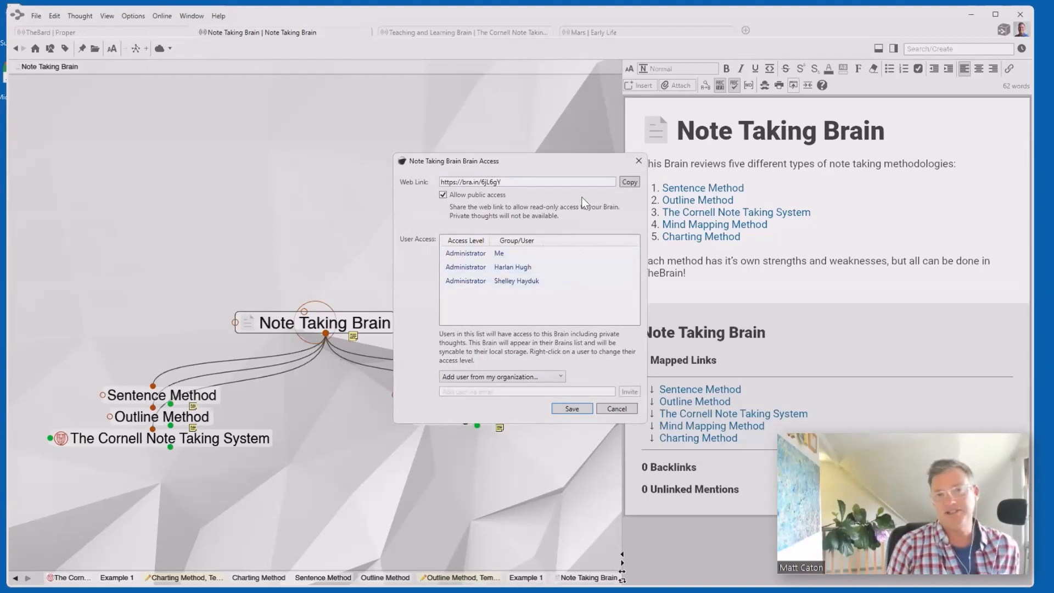
{"action": "left_click", "coordinate": [558, 377]}
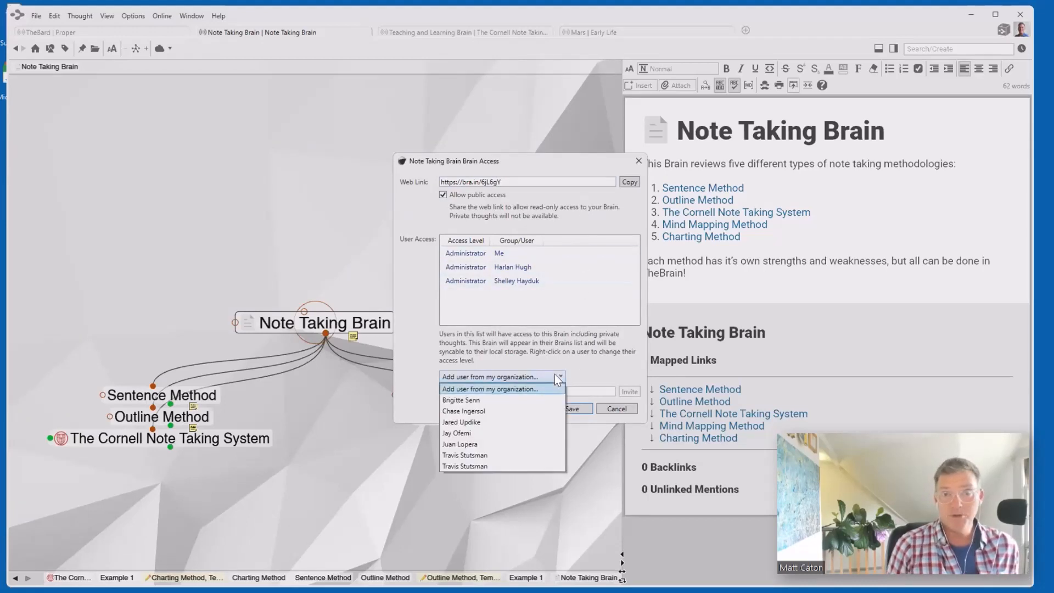
{"action": "left_click", "coordinate": [460, 351]}
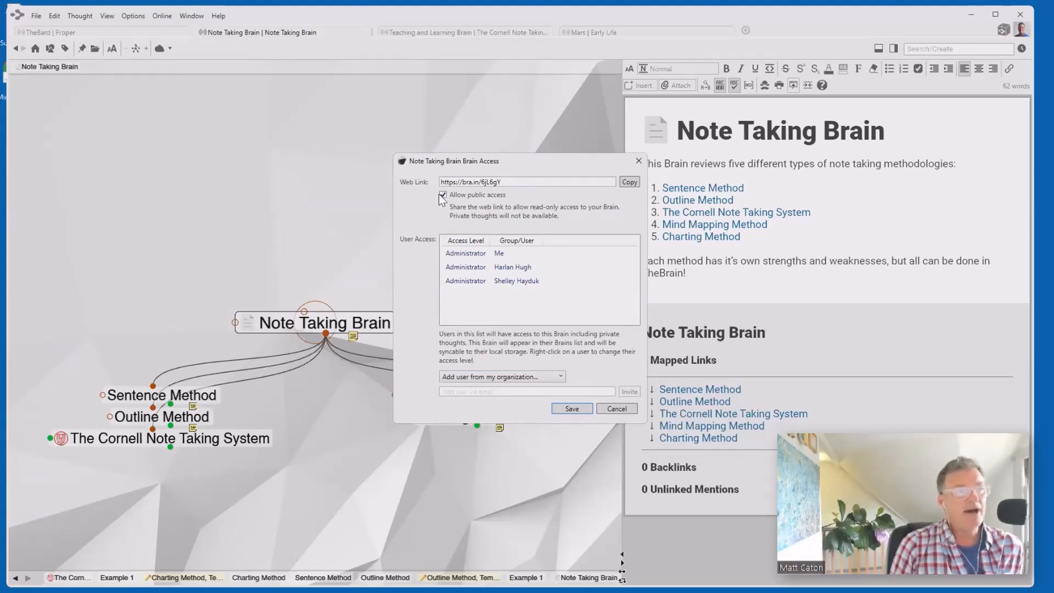
{"action": "left_click_drag", "start_coordinate": [510, 182], "coordinate": [423, 193]}
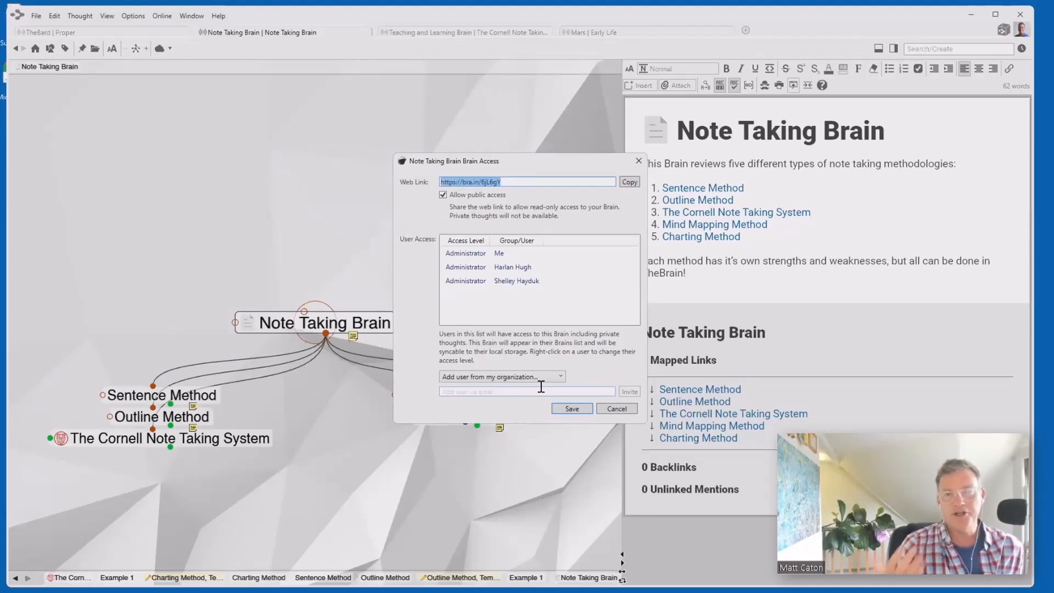
{"action": "left_click", "coordinate": [638, 161]}
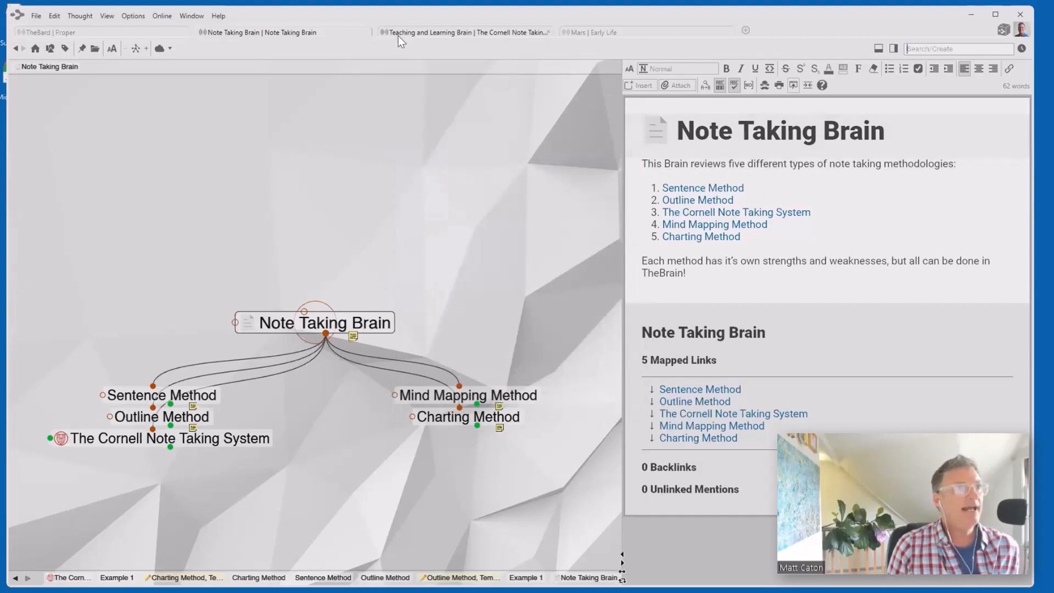
- Open the Mars brain's Early Life in the web client and navigate via Edgar Allan Poe to Should we go there
{"action": "left_click", "coordinate": [438, 31]}
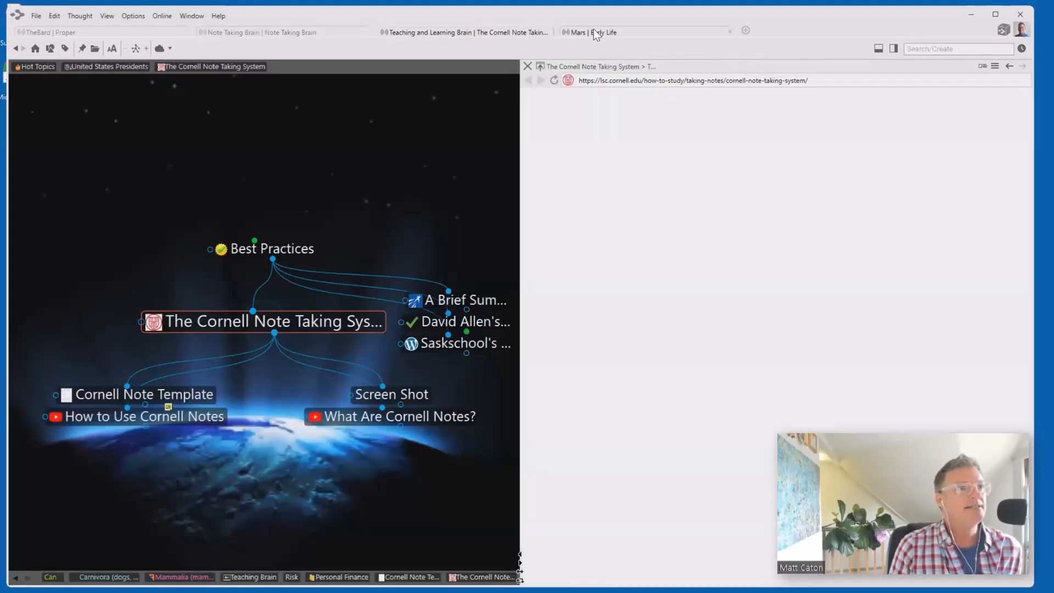
{"action": "left_click", "coordinate": [595, 30]}
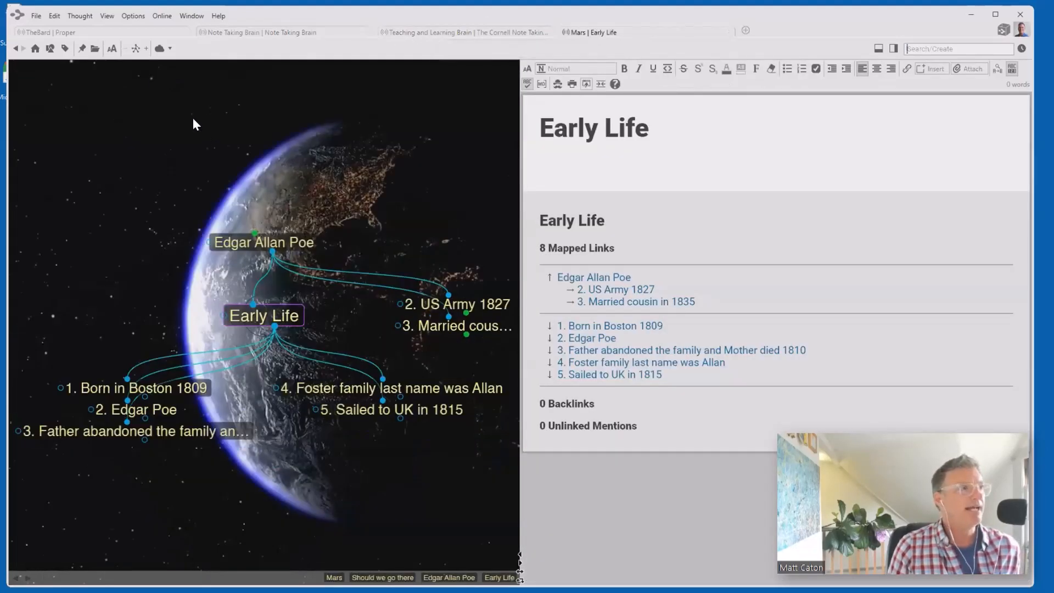
{"action": "left_click", "coordinate": [160, 17]}
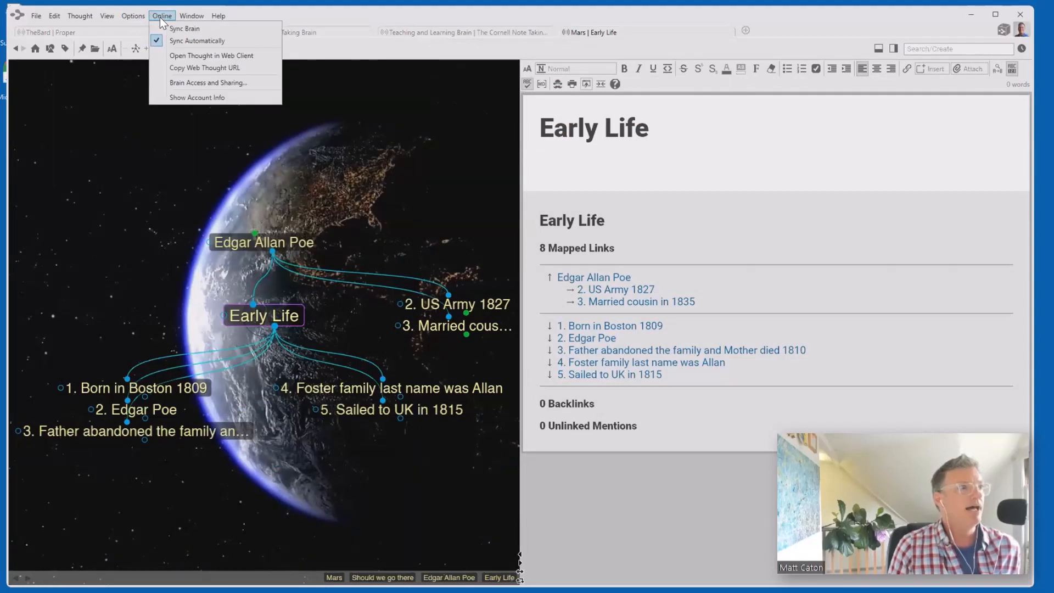
{"action": "left_click", "coordinate": [211, 56]}
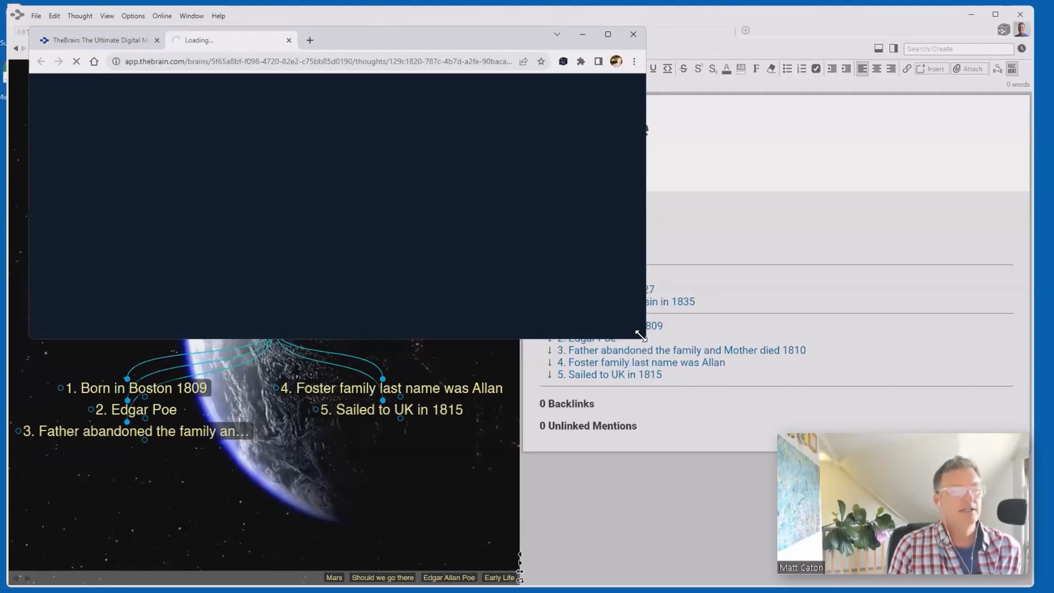
{"action": "left_click_drag", "start_coordinate": [640, 335], "coordinate": [1007, 550]}
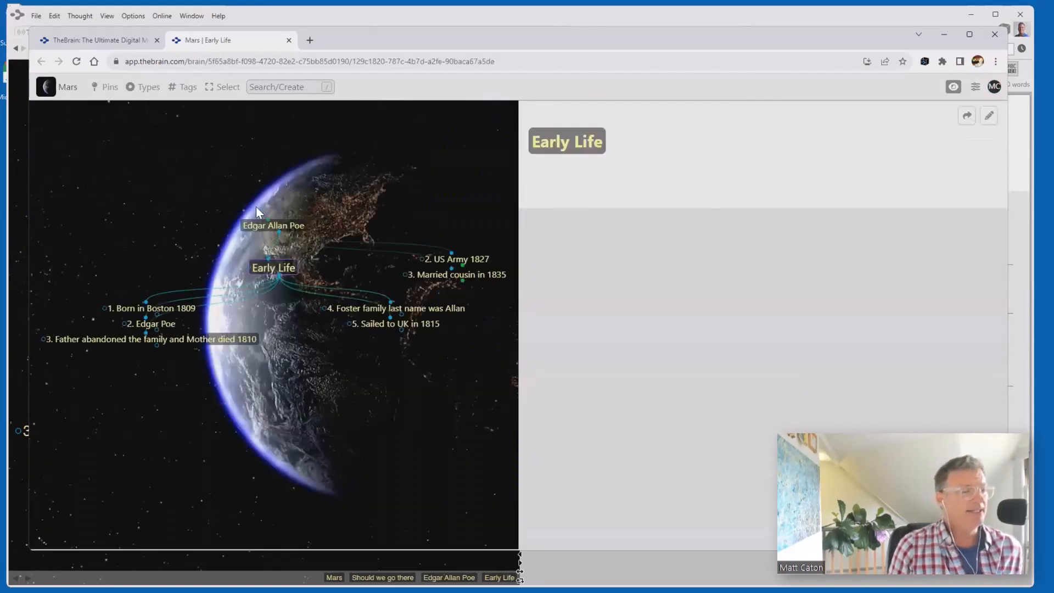
{"action": "left_click", "coordinate": [262, 225]}
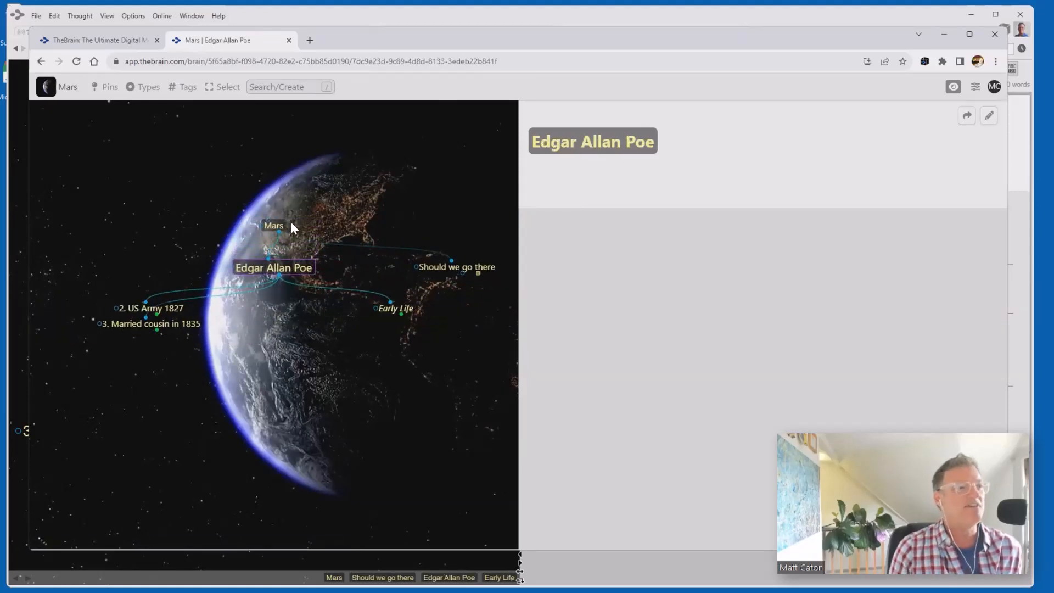
{"action": "left_click", "coordinate": [428, 267]}
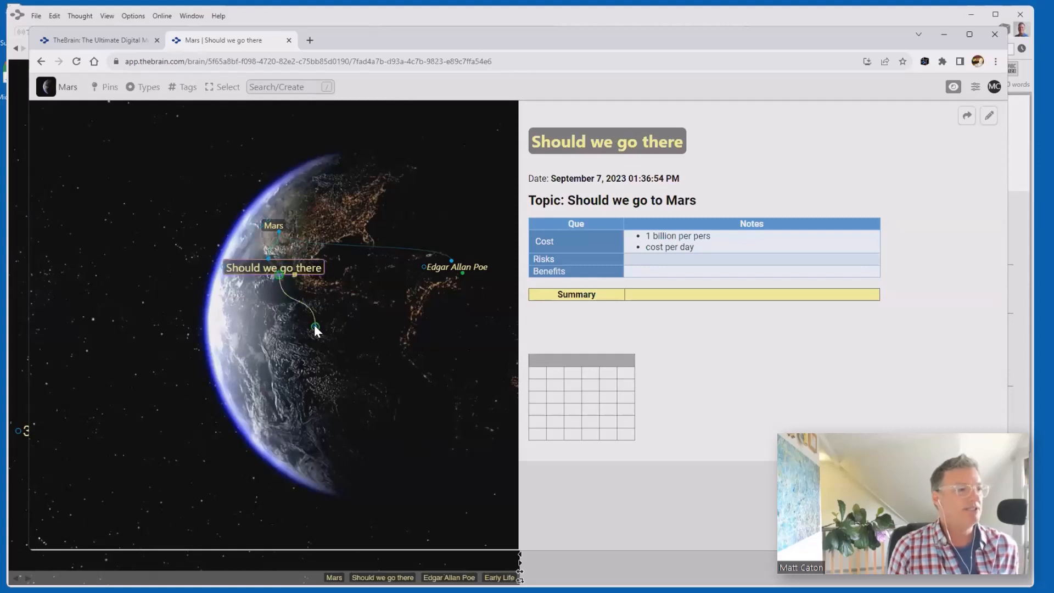
- Add 'Should Humans go to Mars' as a child of Should we go there and make it active
{"action": "key", "text": "alt+c"}
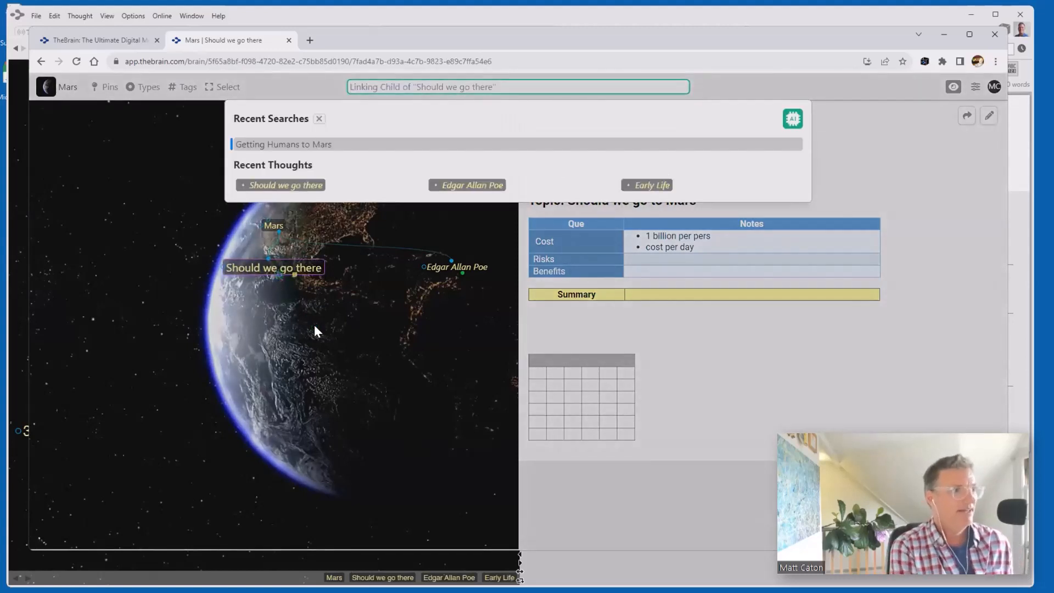
{"action": "type", "text": "Should we"}
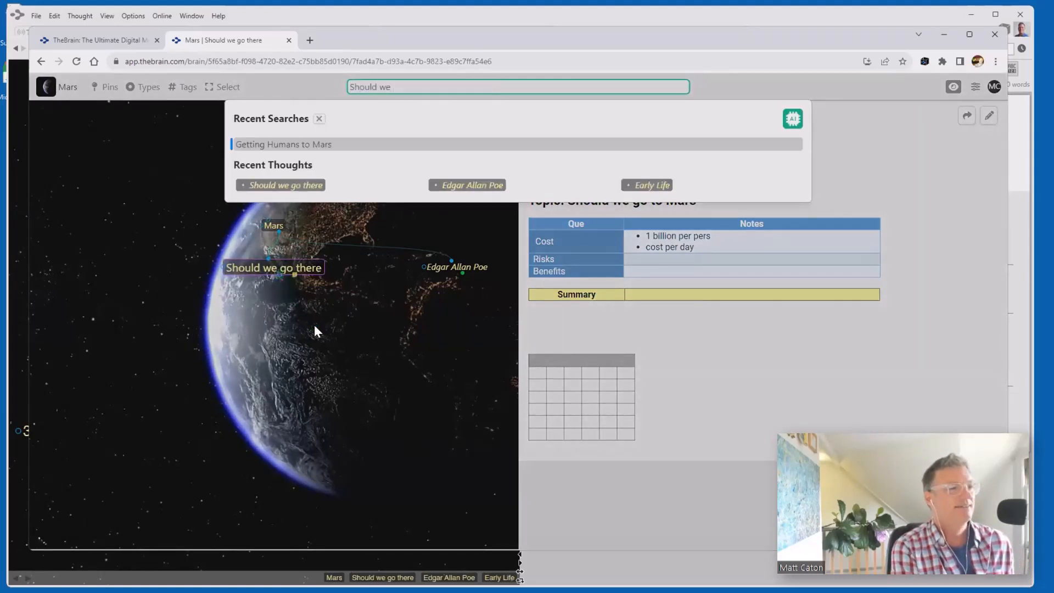
{"action": "key", "text": "BackSpace"}
{"action": "key", "text": "BackSpace"}
{"action": "type", "text": "Hum"}
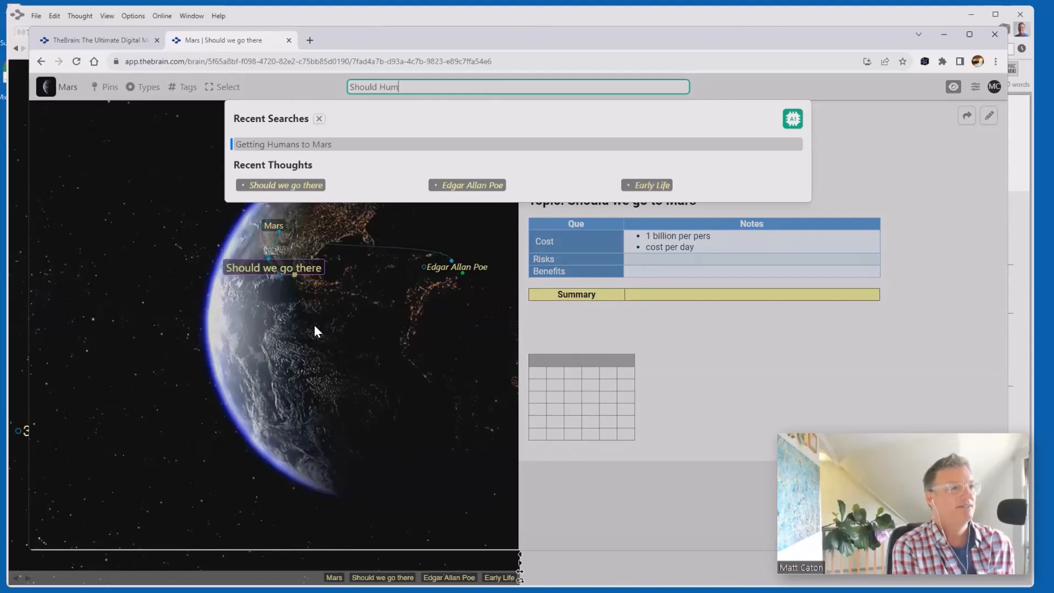
{"action": "type", "text": "ans "}
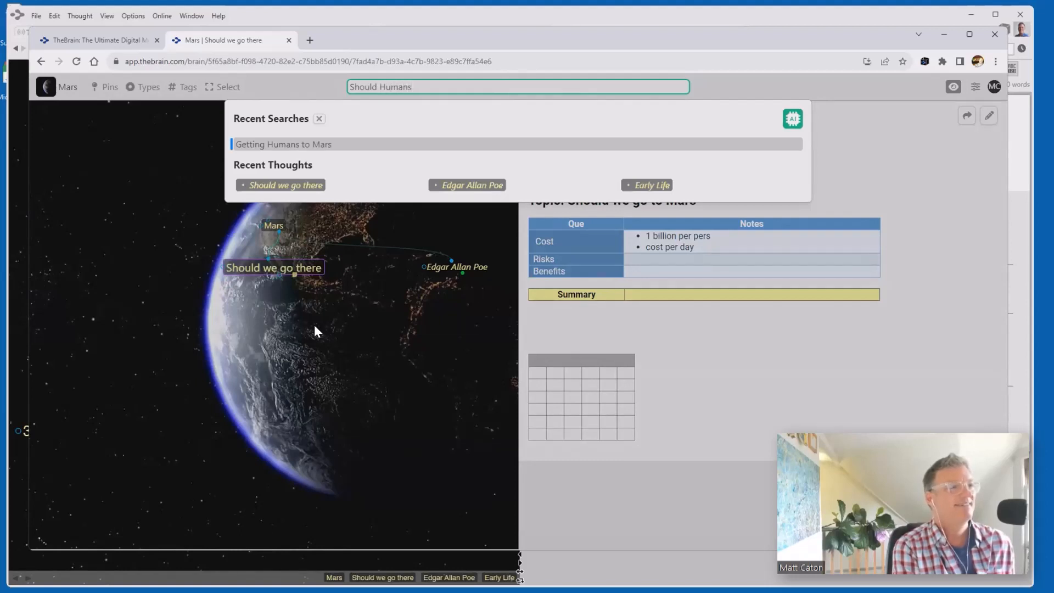
{"action": "type", "text": "go to Ma"}
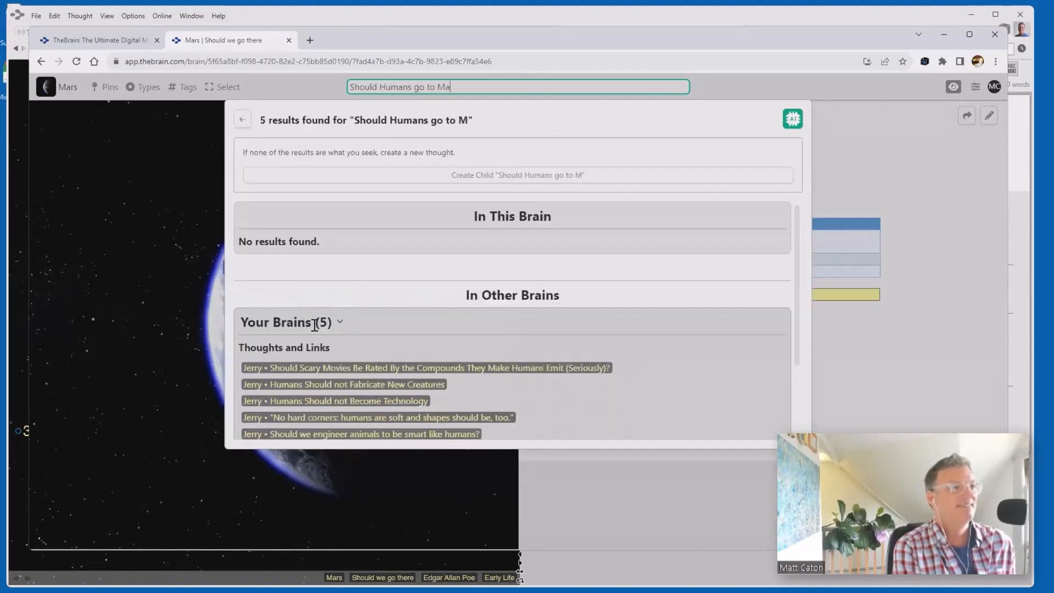
{"action": "type", "text": "rs"}
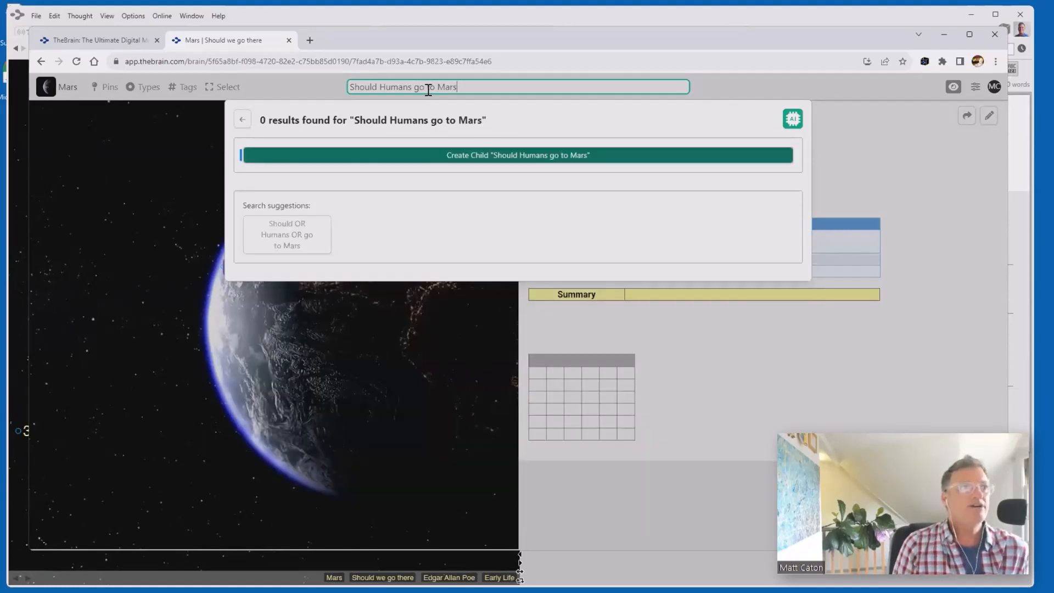
{"action": "left_click", "coordinate": [504, 154]}
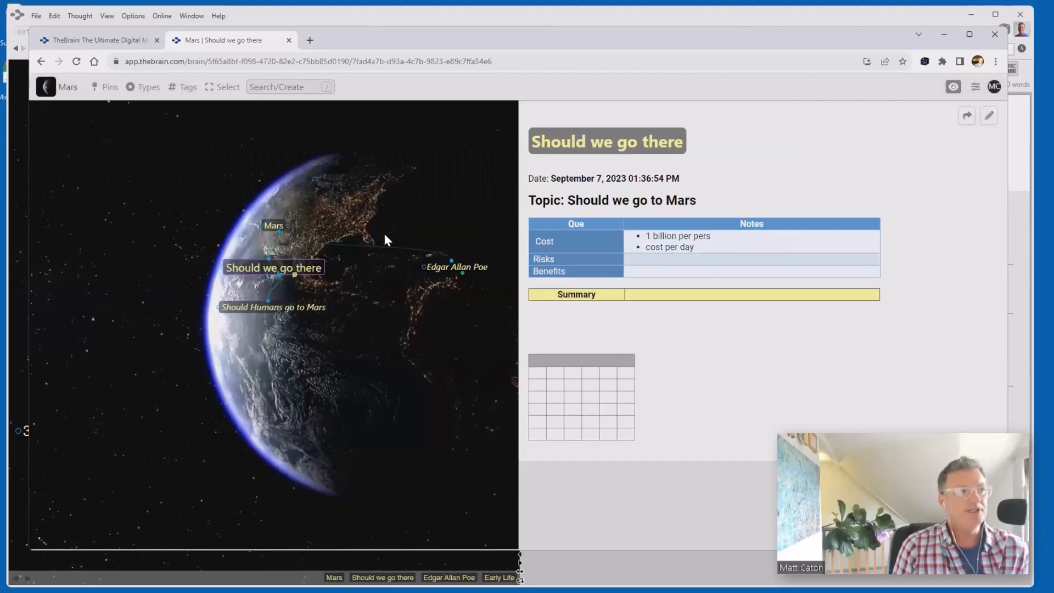
{"action": "left_click", "coordinate": [306, 311]}
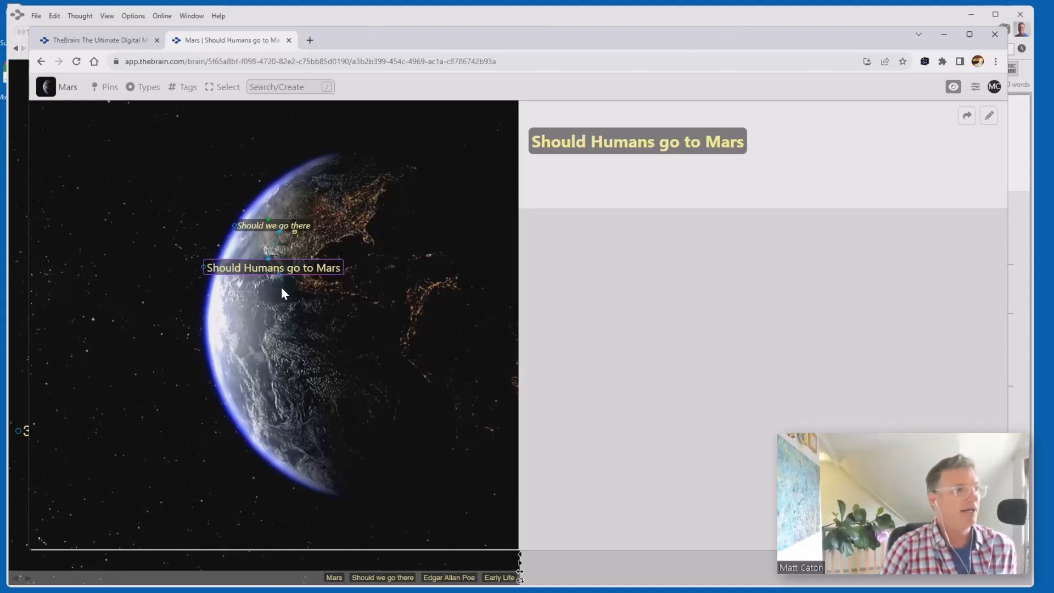
{"action": "left_click", "coordinate": [285, 86]}
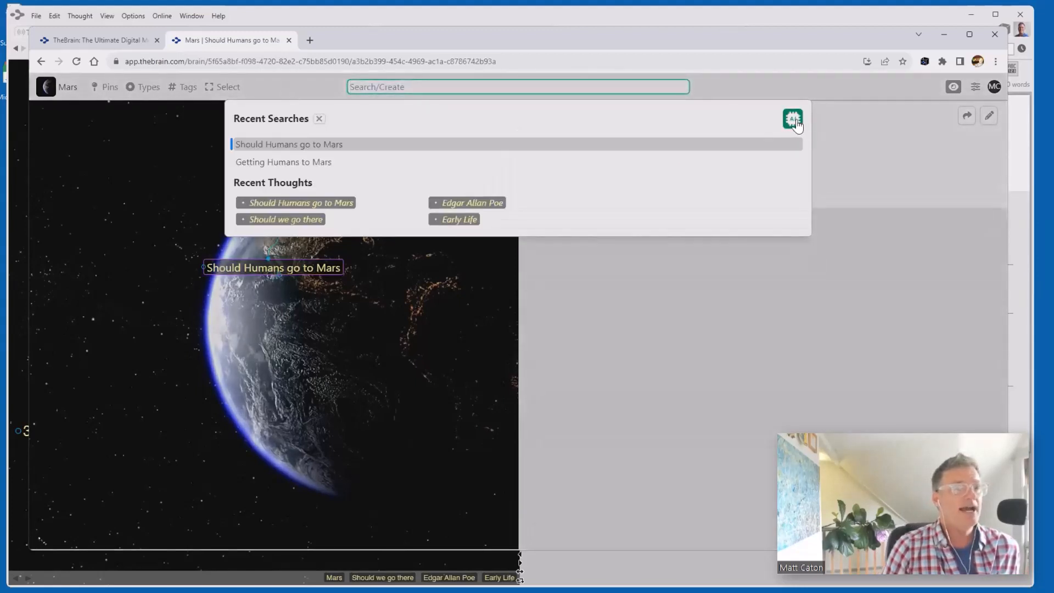
- Launch AI Generate Thought Structure from the 'Should Humans go to Mars' thought
{"action": "left_click", "coordinate": [791, 120]}
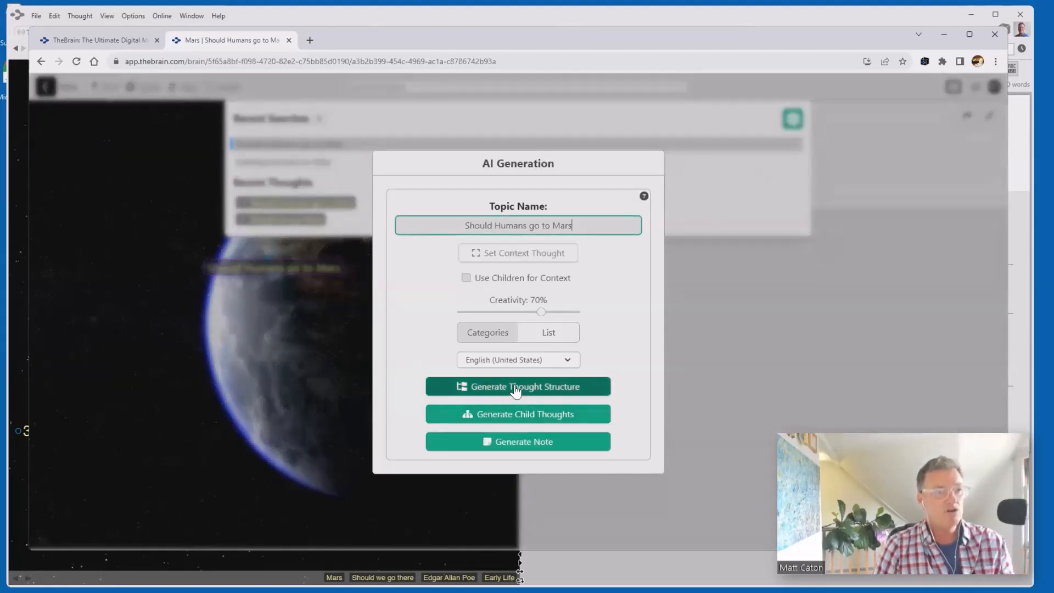
{"action": "left_click", "coordinate": [516, 387]}
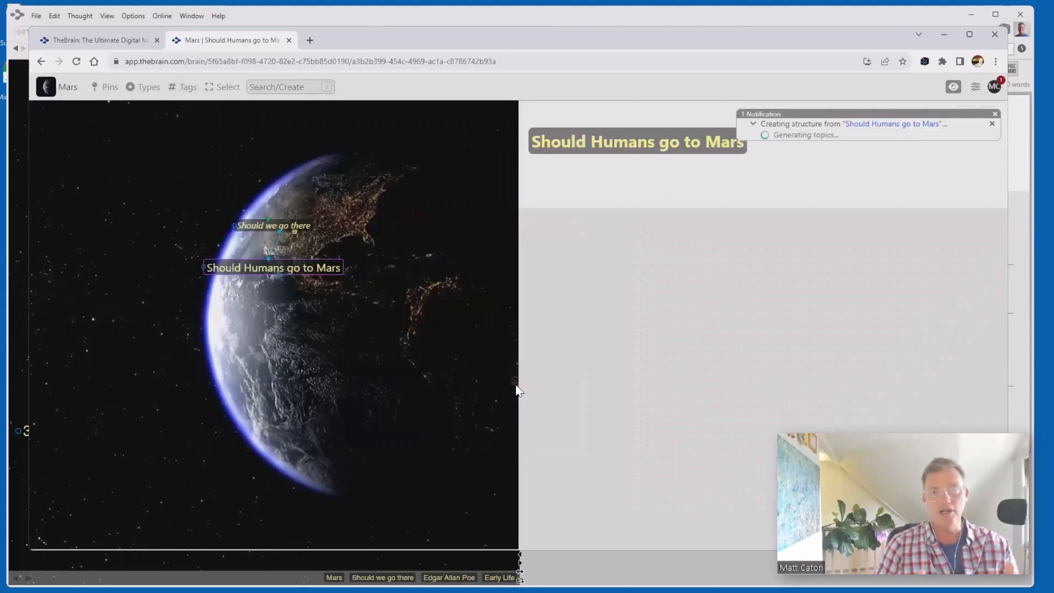
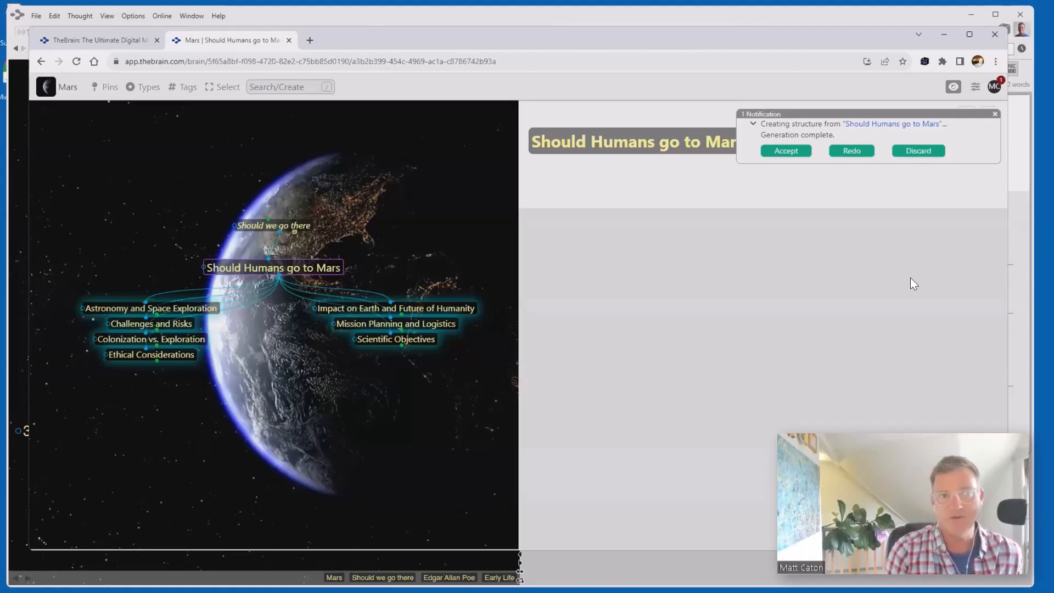
- Accept the AI-generated thought structure of eight child thoughts under 'Should Humans go to Mars'
{"action": "left_click", "coordinate": [796, 150]}
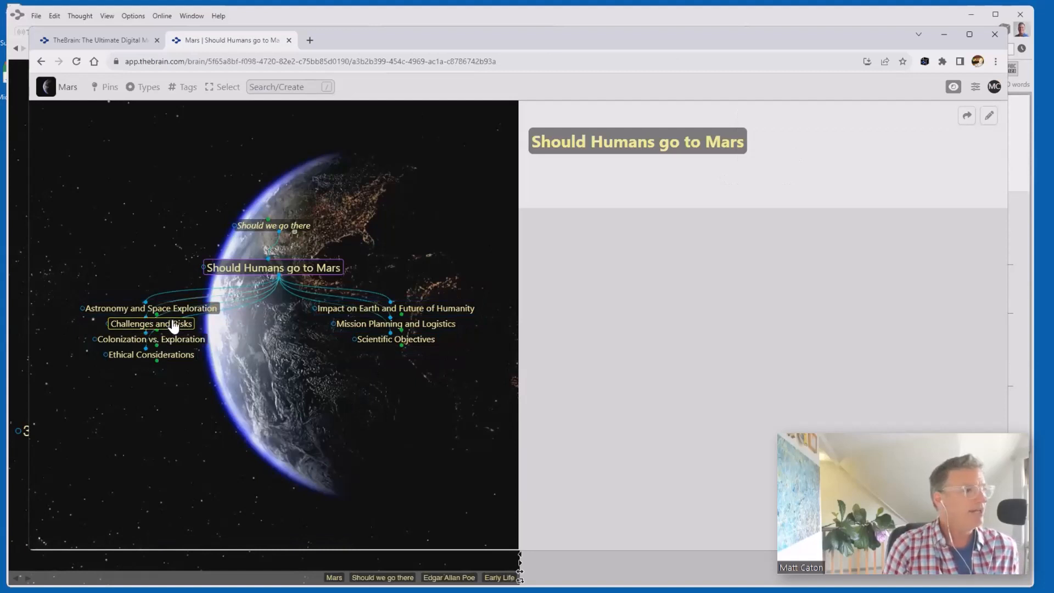
- Browse Scientific Objectives, Impact on Earth and Colonization vs. Exploration, then open Challenges and Risks' Radiation Exposure and Health Risks
{"action": "left_click", "coordinate": [154, 324]}
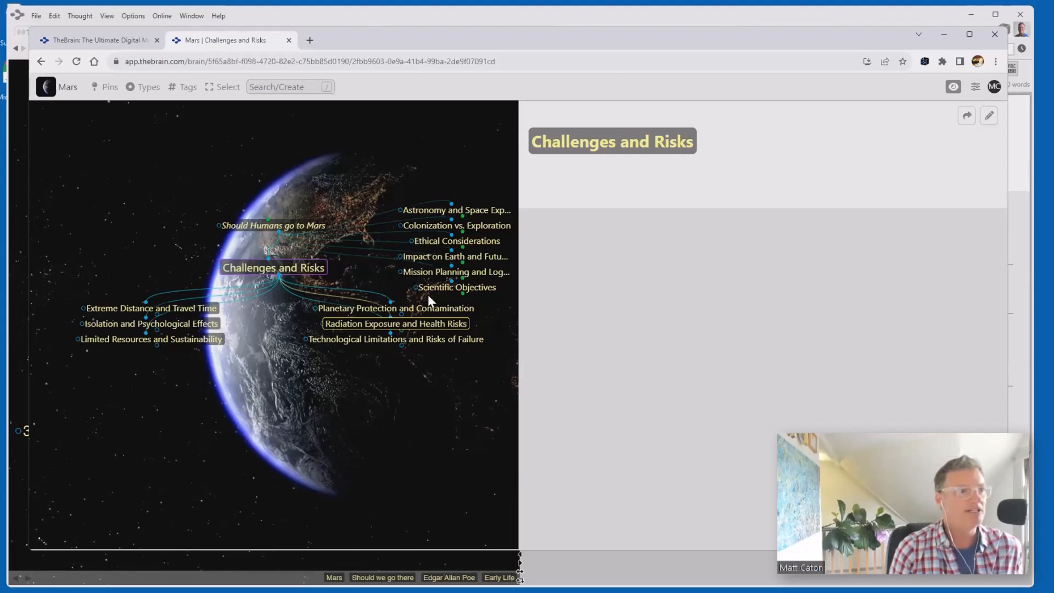
{"action": "left_click", "coordinate": [454, 287]}
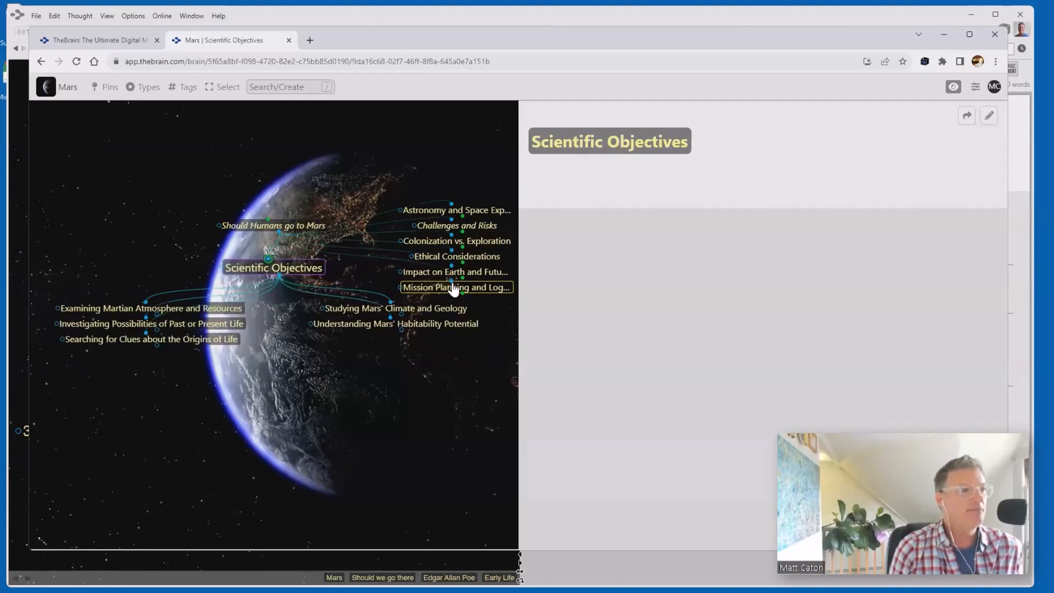
{"action": "left_click", "coordinate": [455, 271]}
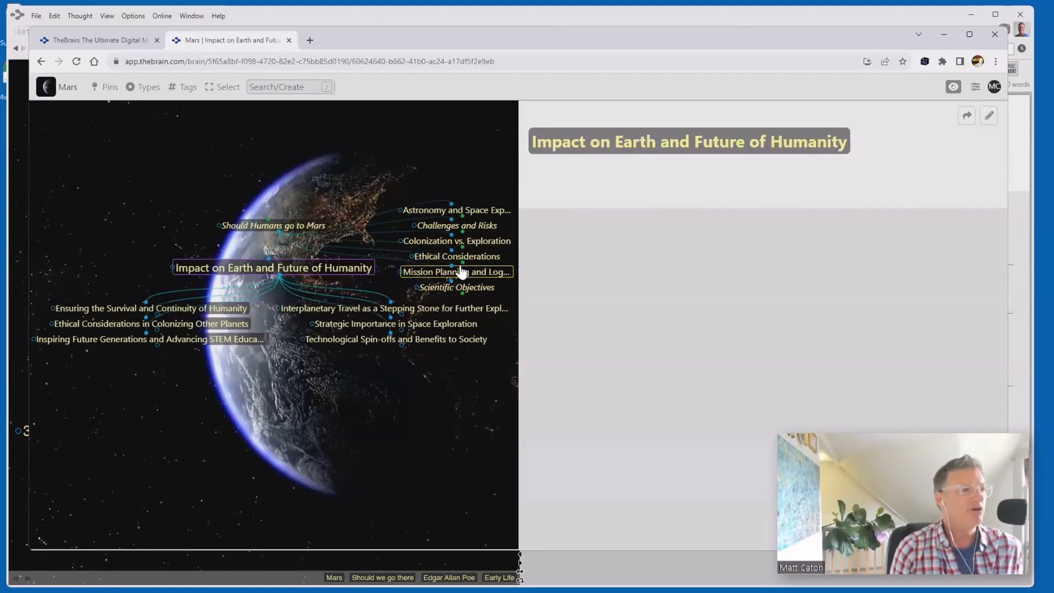
{"action": "left_click", "coordinate": [466, 244]}
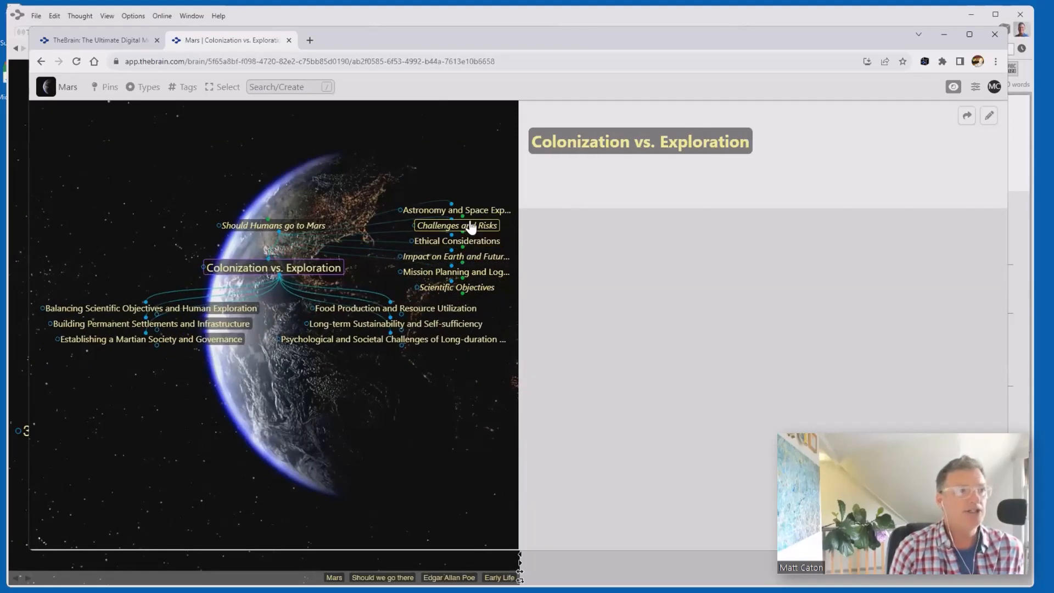
{"action": "left_click", "coordinate": [470, 226]}
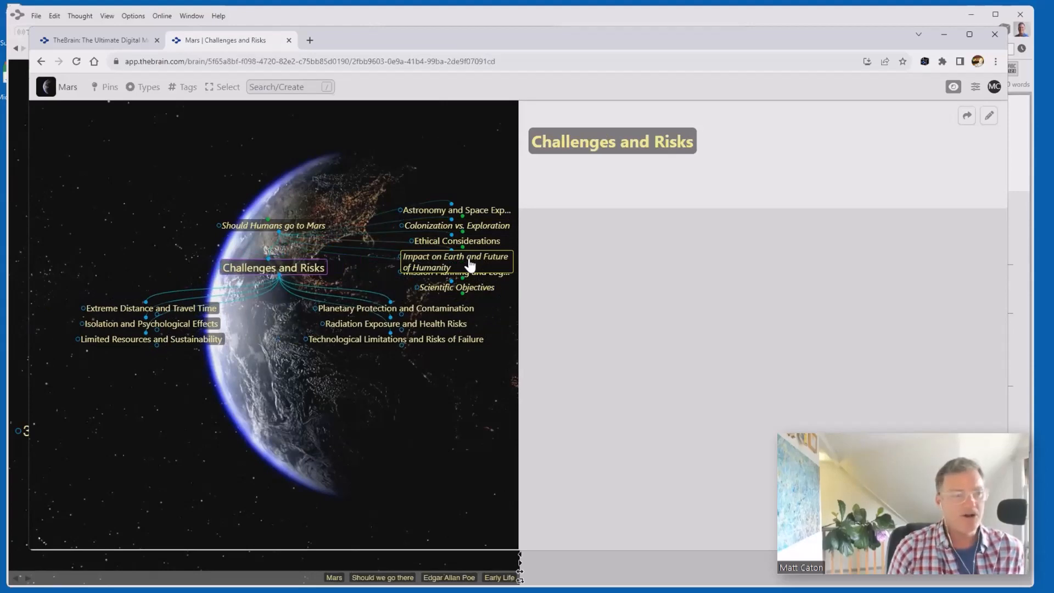
{"action": "left_click", "coordinate": [412, 325]}
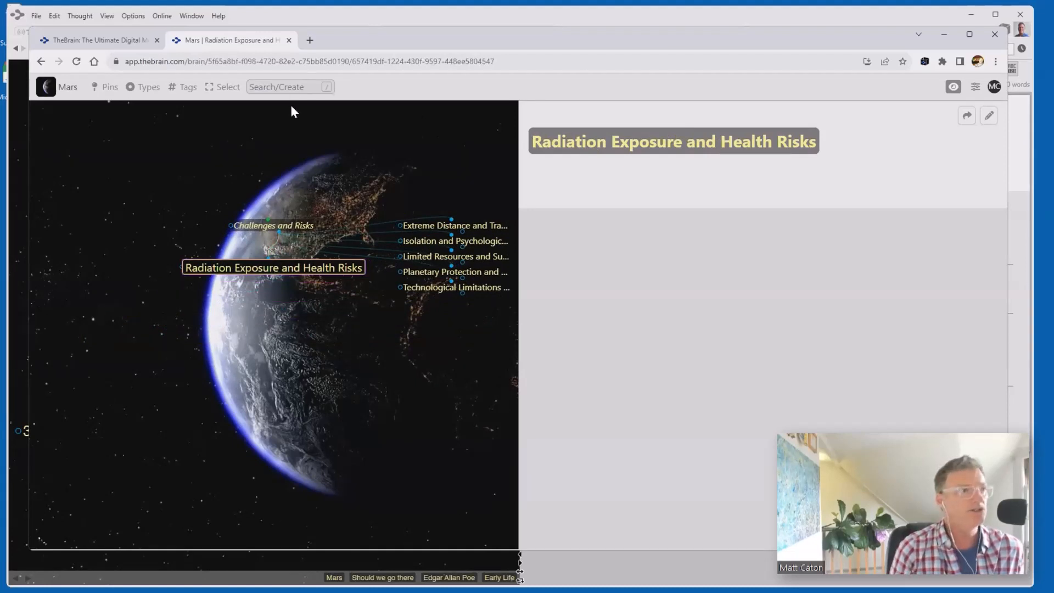
- Generate an AI note for Radiation Exposure and Health Risks using 'Should Humans go to Mars' as context thought
{"action": "left_click", "coordinate": [299, 87]}
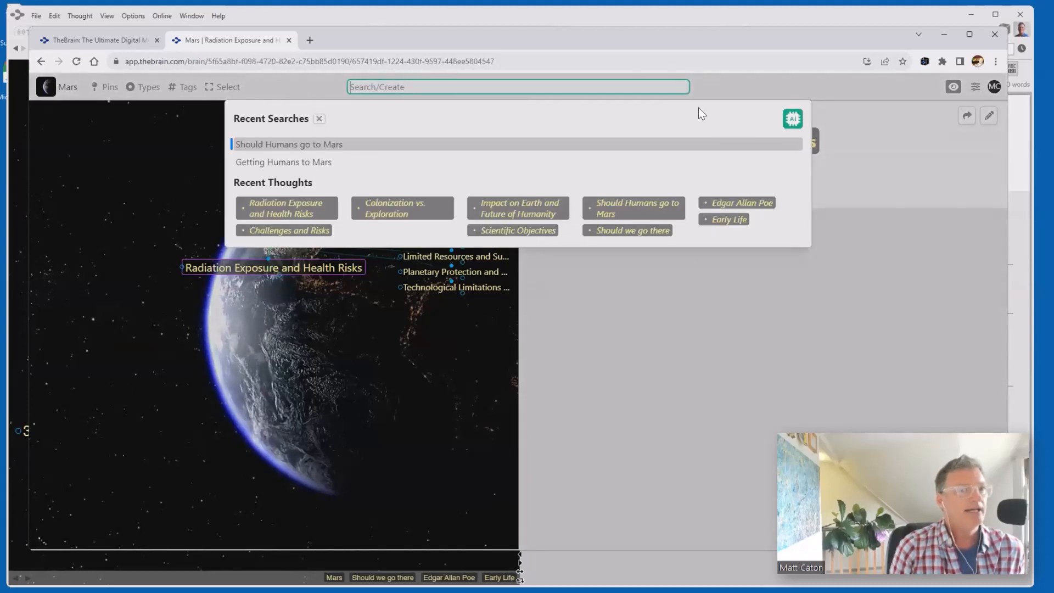
{"action": "left_click", "coordinate": [793, 119]}
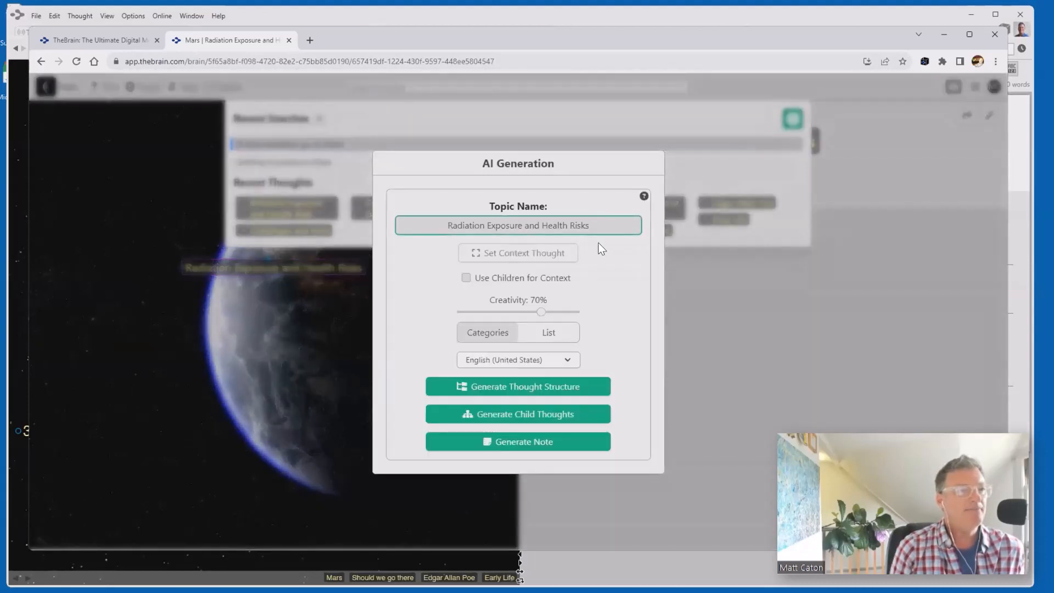
{"action": "left_click", "coordinate": [518, 257]}
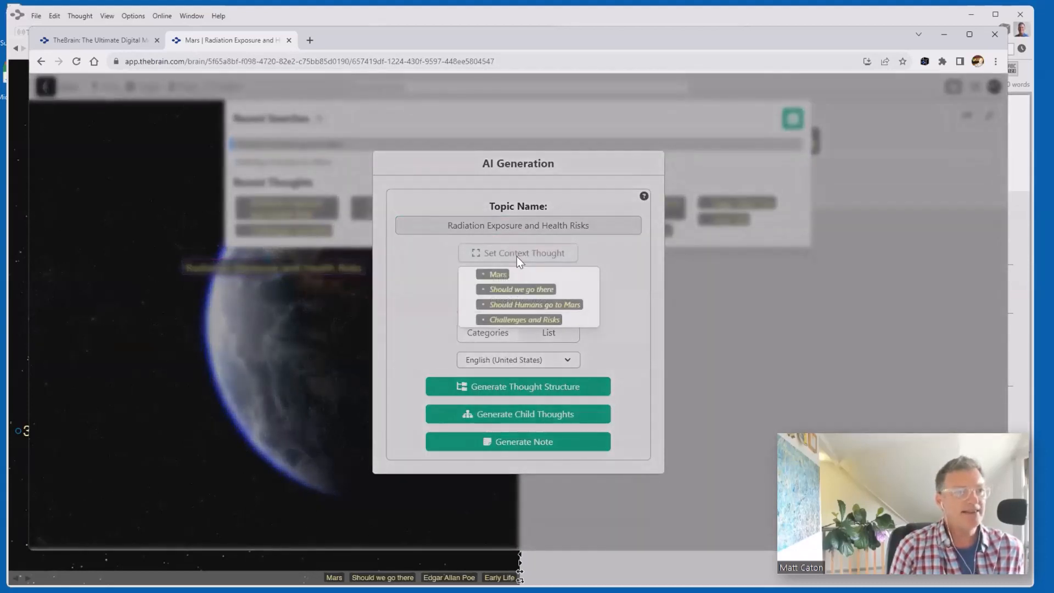
{"action": "left_click", "coordinate": [527, 305]}
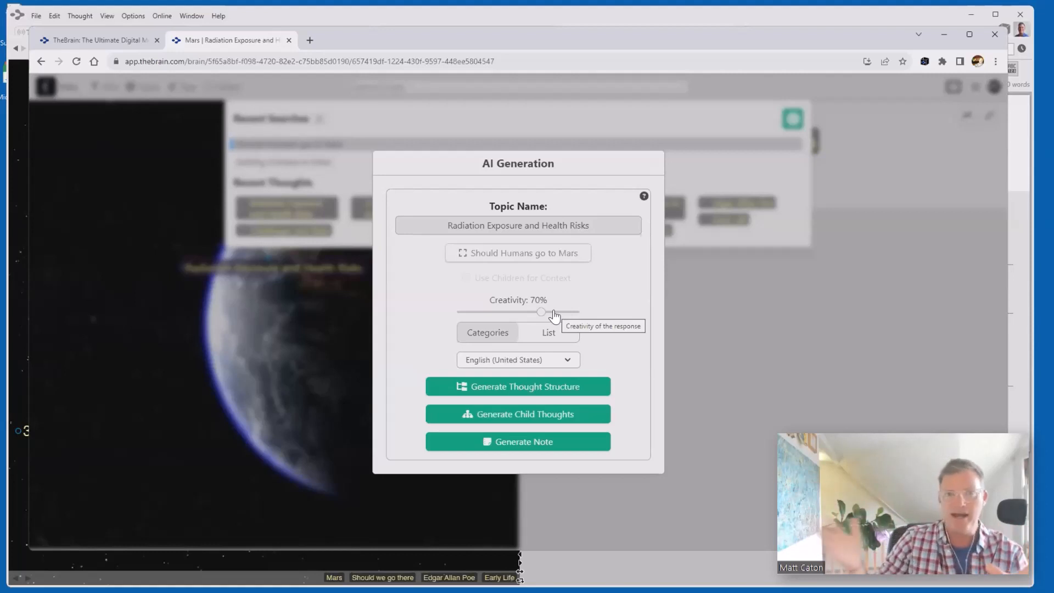
{"action": "left_click", "coordinate": [535, 445]}
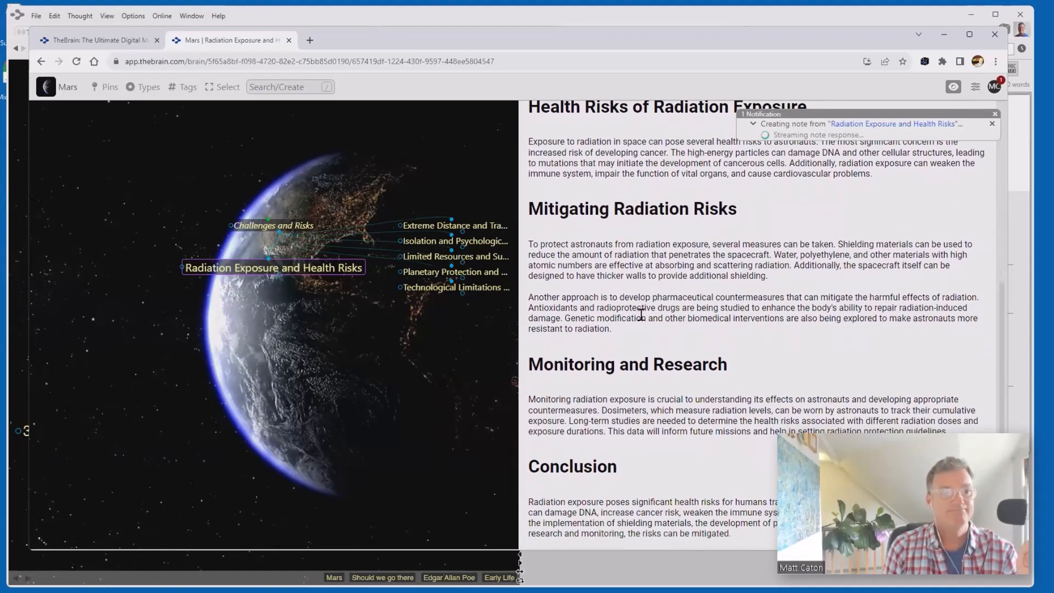
- Review the generated radiation note, open it for editing, and switch to the desktop TheBrain app
{"action": "scroll", "coordinate": [641, 316], "scroll_direction": "down", "scroll_amount": 5}
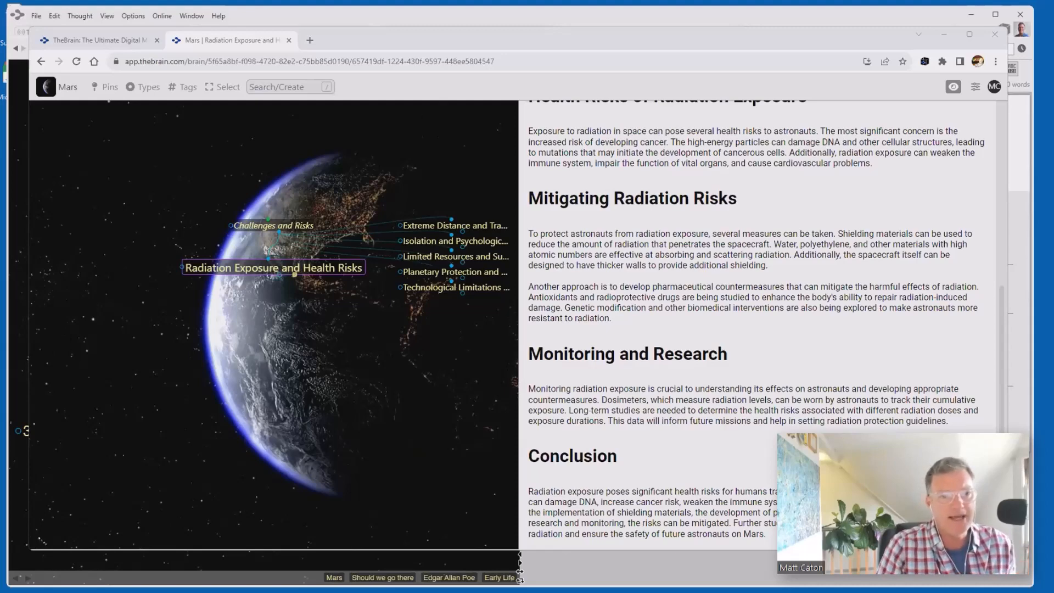
{"action": "left_click", "coordinate": [635, 229]}
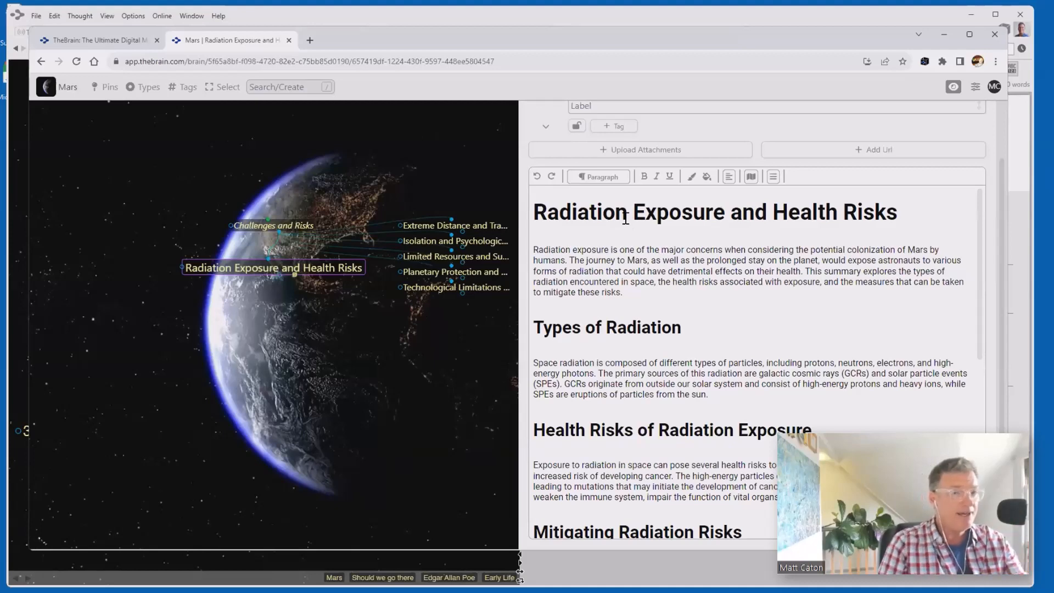
{"action": "left_click", "coordinate": [533, 14]}
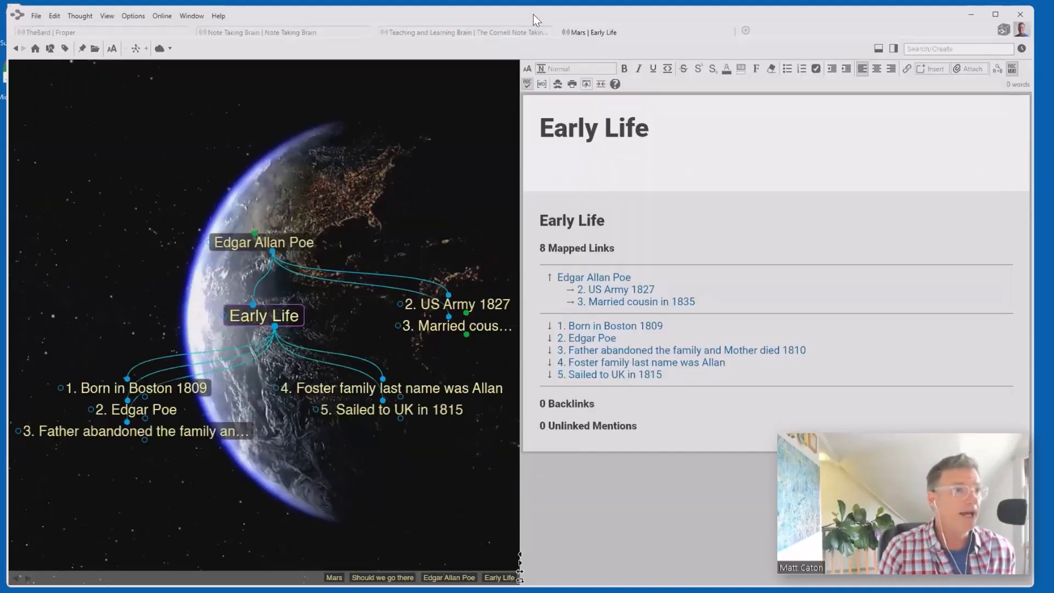
- Sync the Mars brain, then open Edgar Allan Poe › Should we go there › Should Humans go to Mars › Challenges and Risks
{"action": "left_click", "coordinate": [160, 48]}
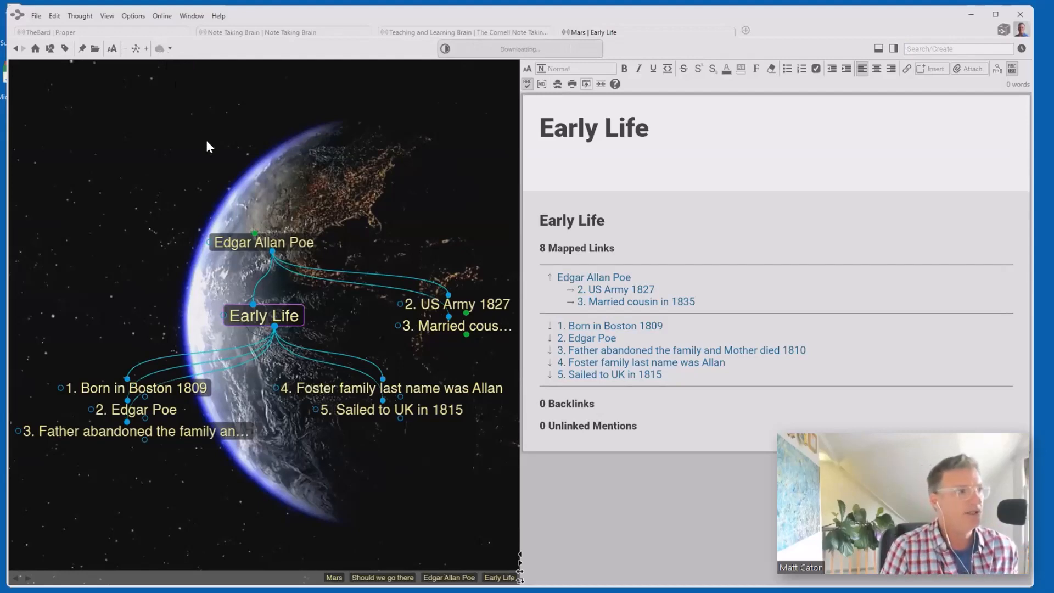
{"action": "left_click", "coordinate": [251, 244]}
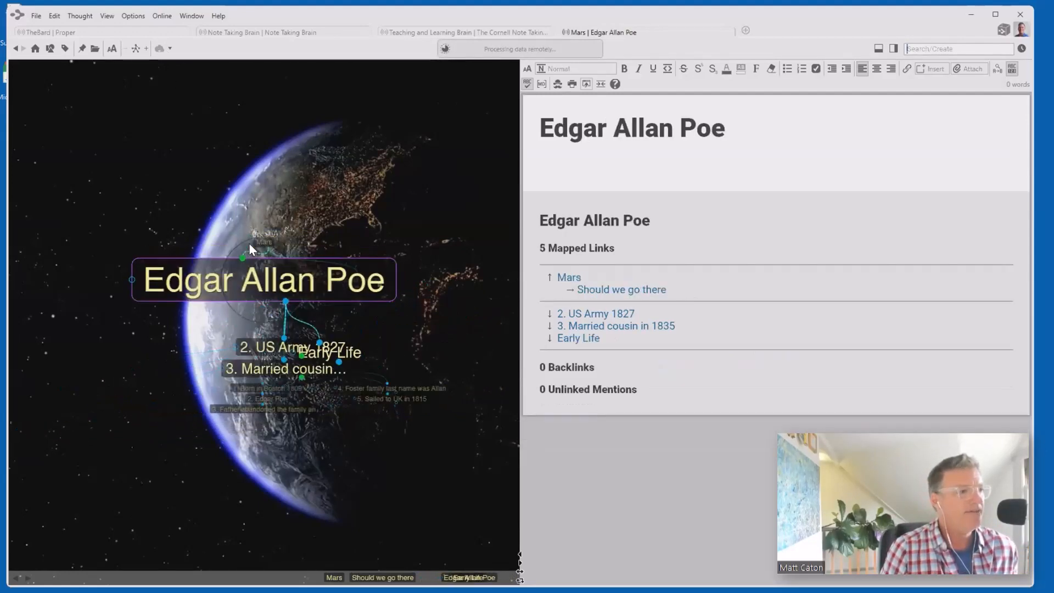
{"action": "left_click", "coordinate": [451, 312]}
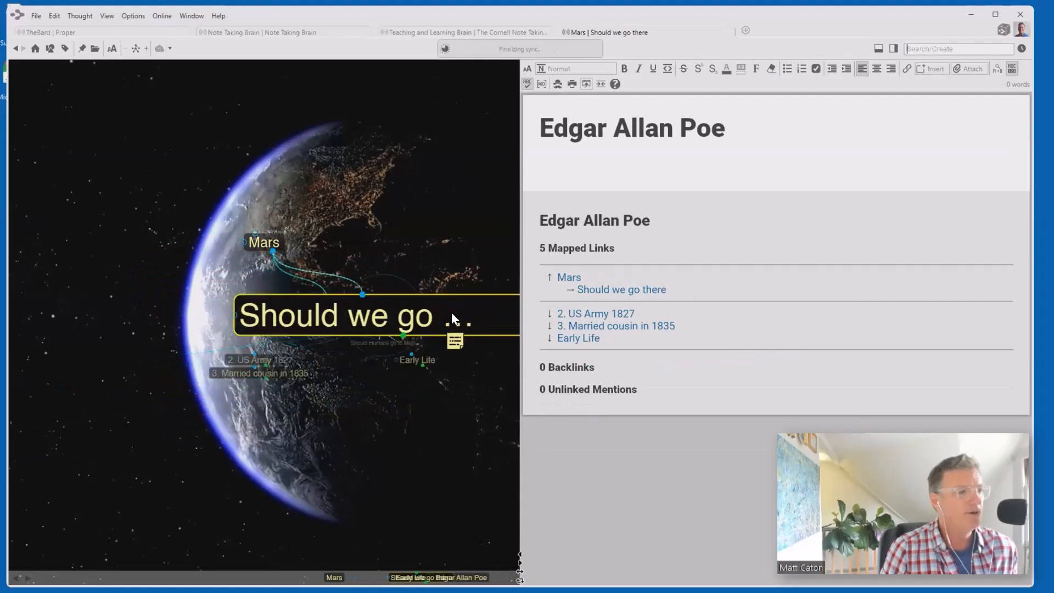
{"action": "left_click", "coordinate": [308, 387]}
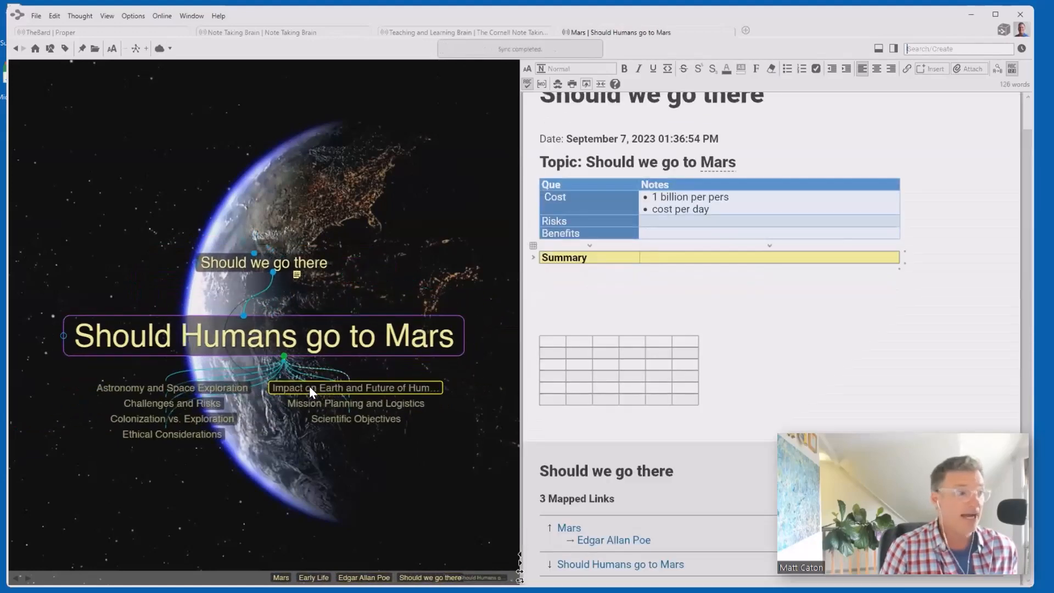
{"action": "left_click", "coordinate": [188, 410]}
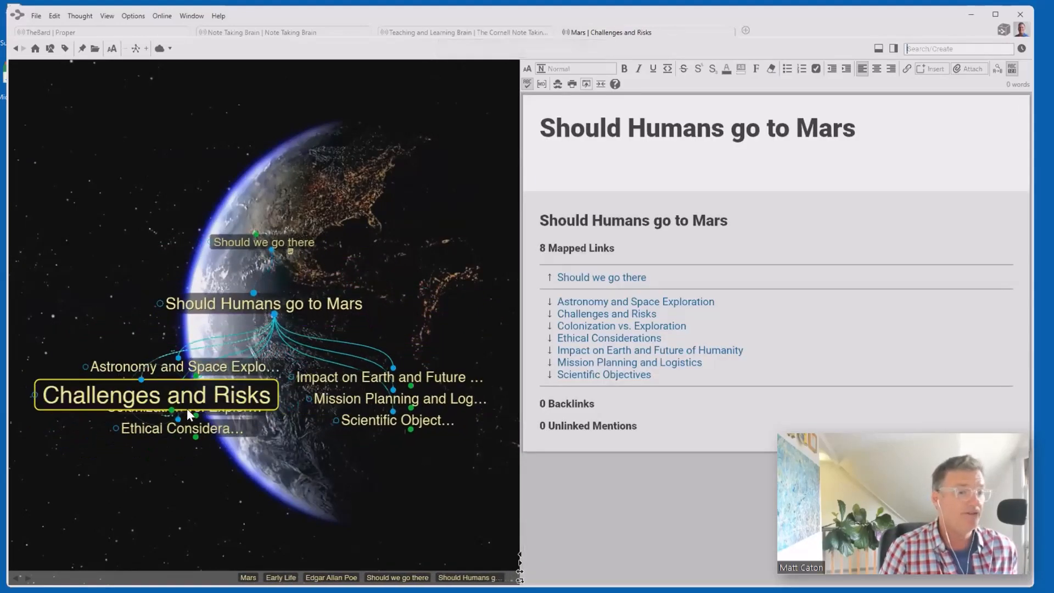
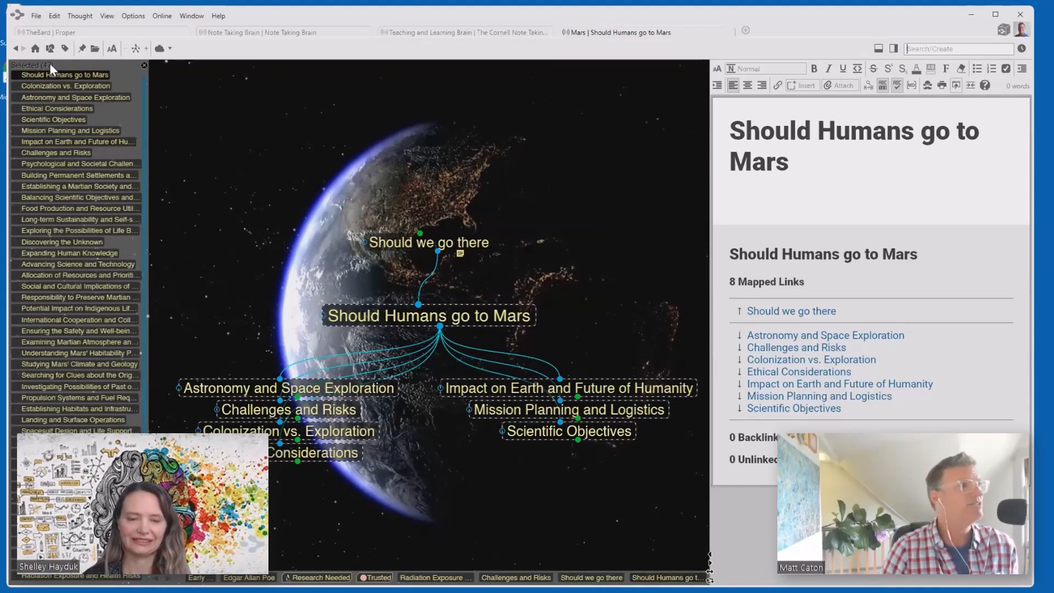
- Bring up the bulk-action menu for the 47 selected Mars thoughts, showing Set Selection Tags
{"action": "scroll", "coordinate": [103, 128], "scroll_direction": "down", "scroll_amount": 1}
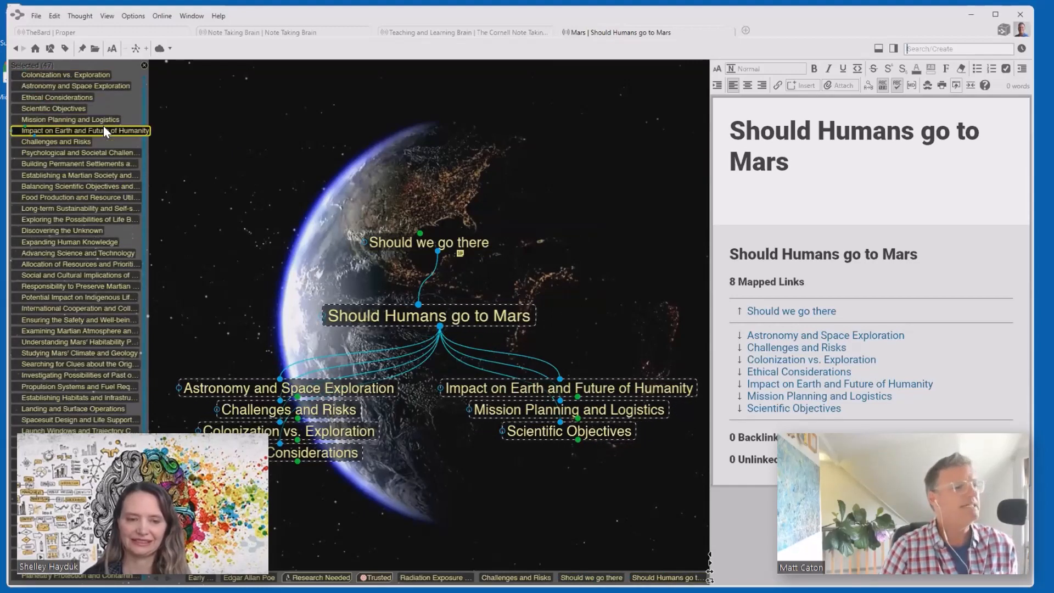
{"action": "scroll", "coordinate": [102, 125], "scroll_direction": "up", "scroll_amount": 1}
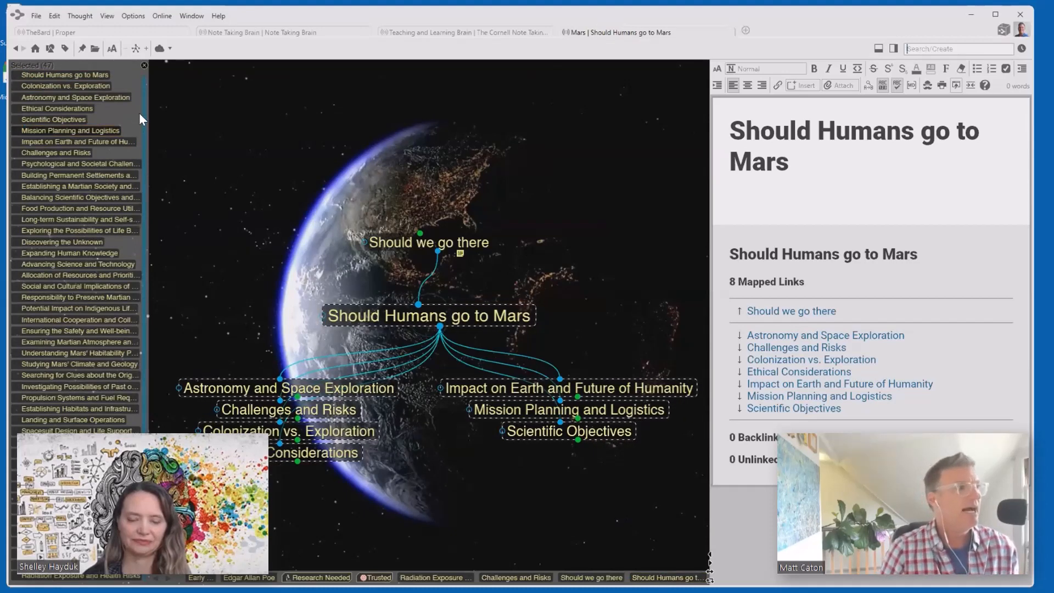
{"action": "right_click", "coordinate": [125, 110]}
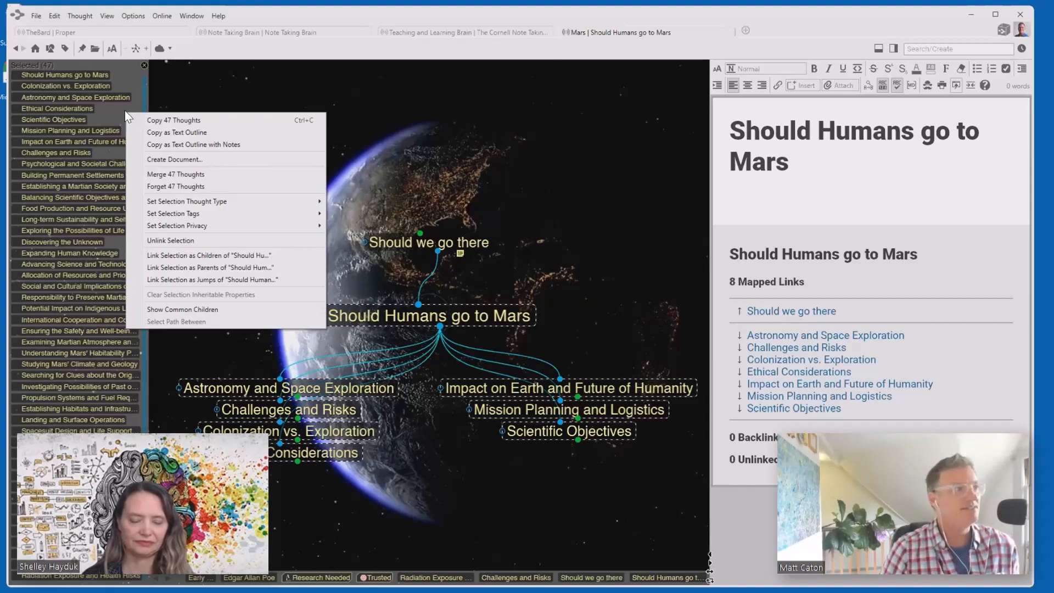
{"action": "mouse_move", "coordinate": [200, 209]}
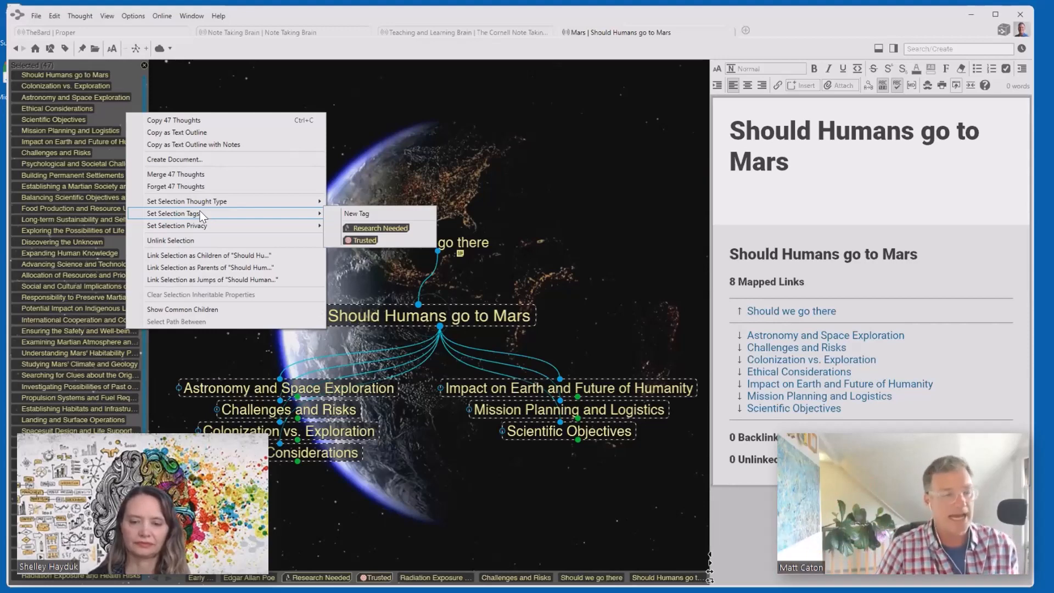
- Create a PDF document from the selected thoughts' notes, including links and mentions
{"action": "left_click", "coordinate": [195, 160]}
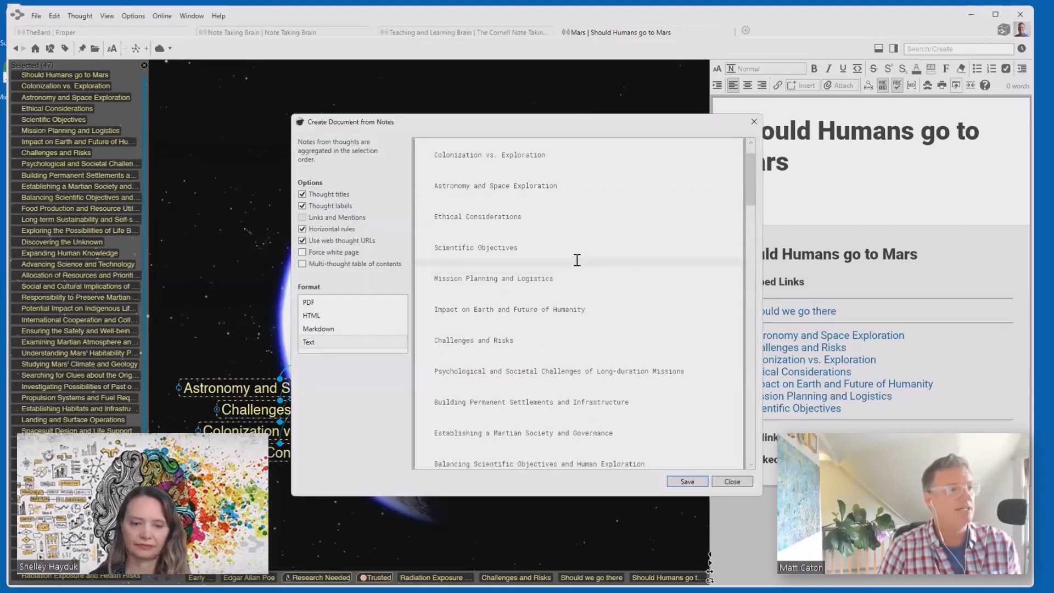
{"action": "scroll", "coordinate": [554, 211], "scroll_direction": "down", "scroll_amount": 10}
{"action": "scroll", "coordinate": [554, 212], "scroll_direction": "down", "scroll_amount": 15}
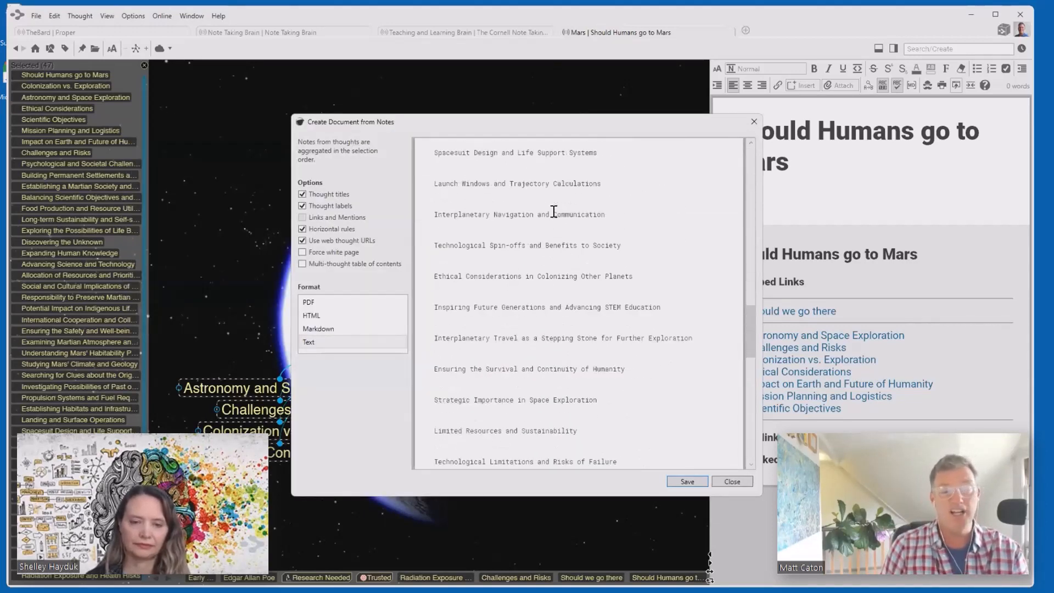
{"action": "scroll", "coordinate": [554, 211], "scroll_direction": "up", "scroll_amount": 20}
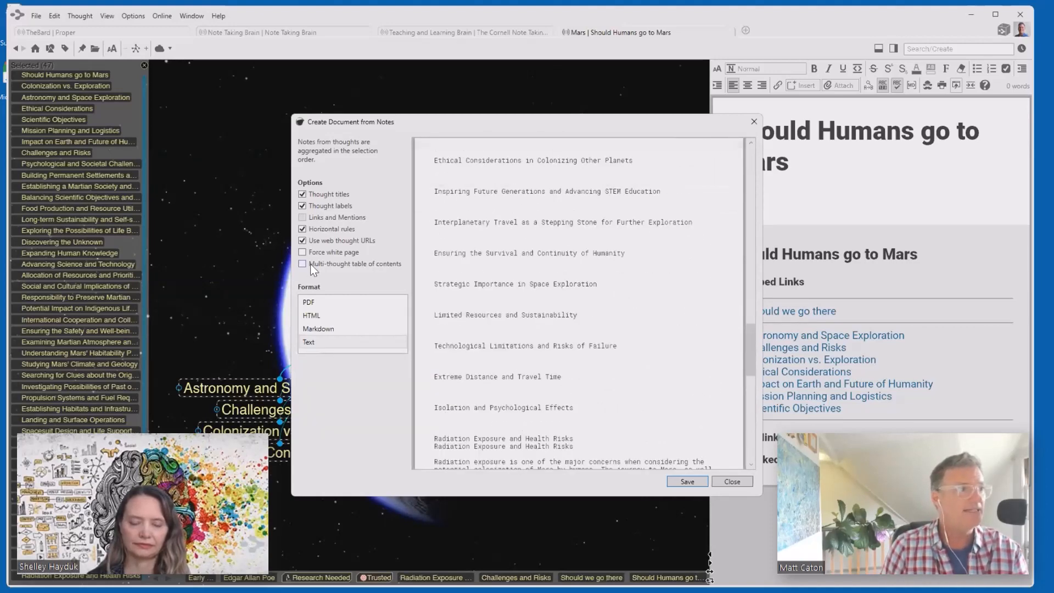
{"action": "left_click", "coordinate": [307, 304]}
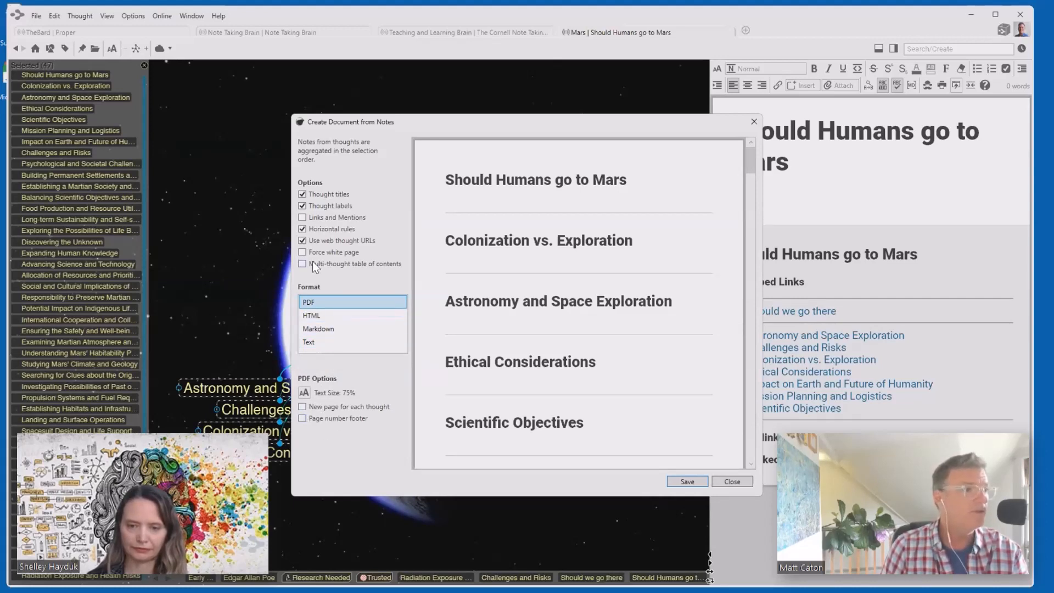
{"action": "left_click", "coordinate": [302, 218]}
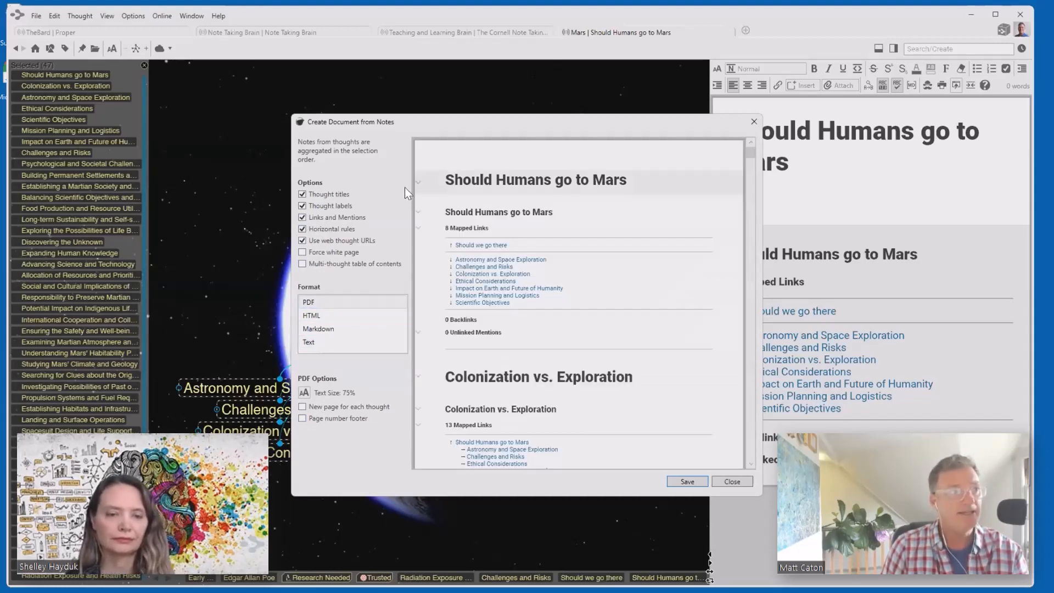
- Review the PDF notes preview and close it without saving
{"action": "scroll", "coordinate": [506, 289], "scroll_direction": "down", "scroll_amount": 3}
{"action": "scroll", "coordinate": [506, 290], "scroll_direction": "down", "scroll_amount": 6}
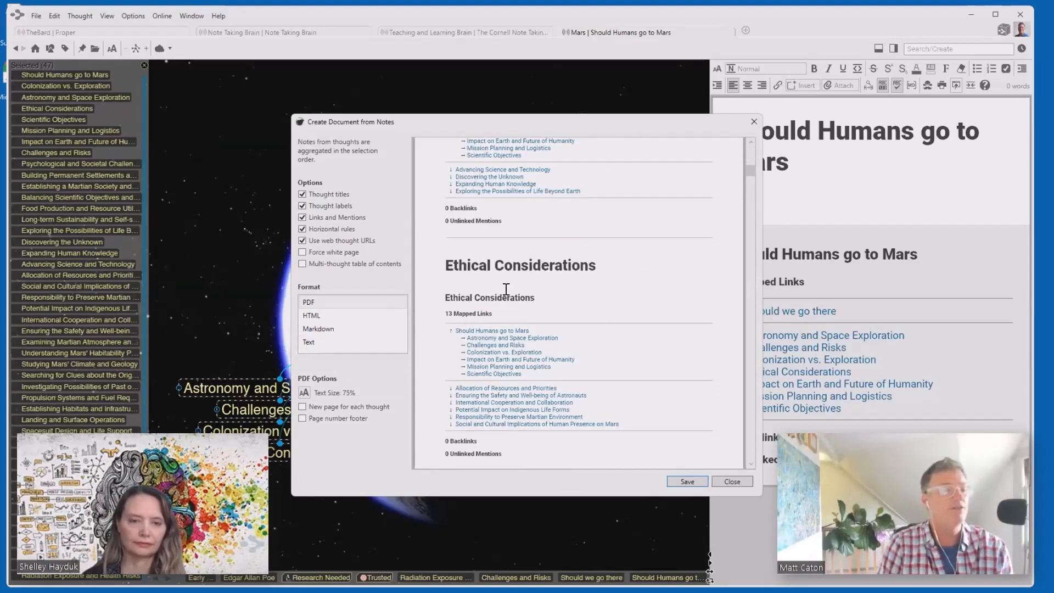
{"action": "scroll", "coordinate": [505, 289], "scroll_direction": "down", "scroll_amount": 15}
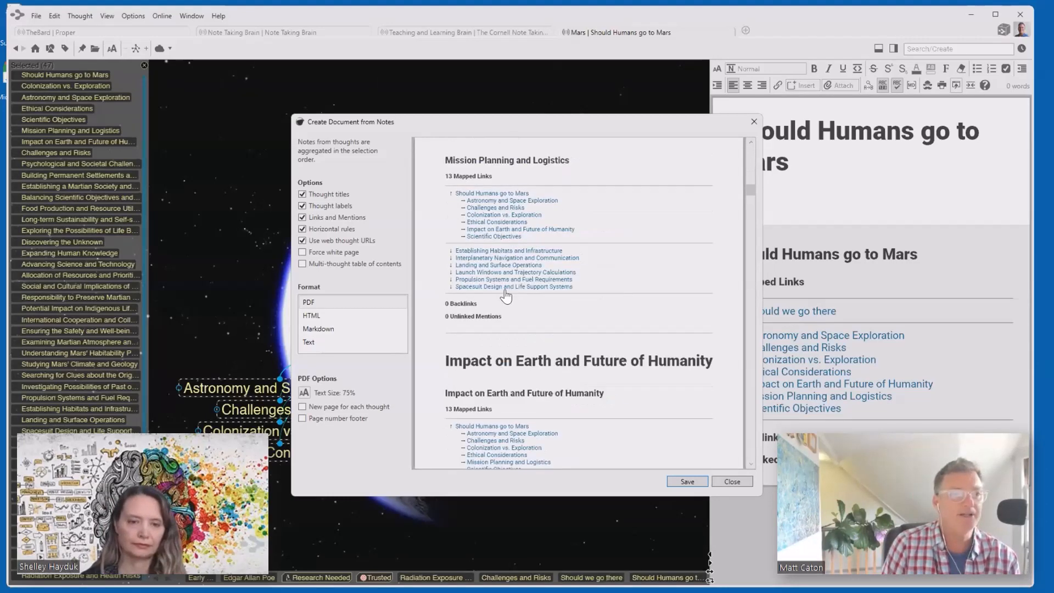
{"action": "scroll", "coordinate": [506, 296], "scroll_direction": "up", "scroll_amount": 3}
{"action": "left_click", "coordinate": [754, 121]}
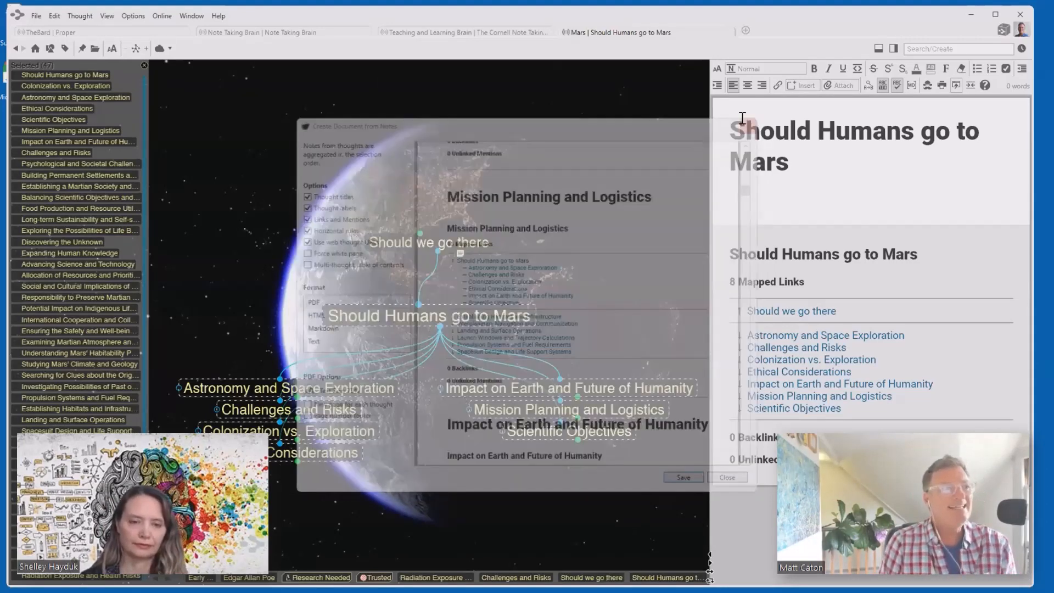
- Copy the 47 selected Mars thoughts to the clipboard with Copy as Text Outline
{"action": "right_click", "coordinate": [124, 115]}
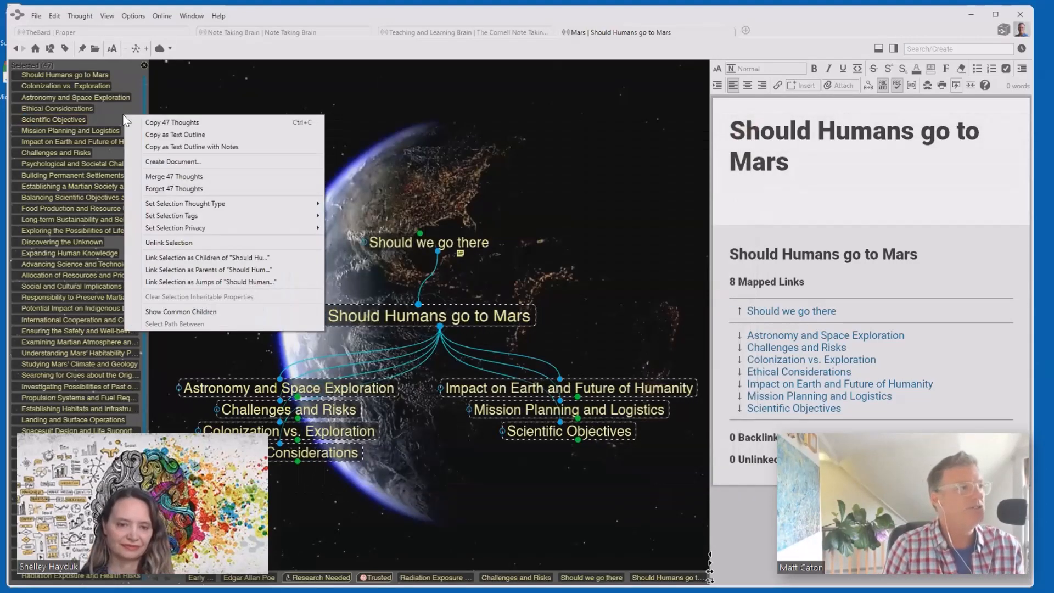
{"action": "left_click", "coordinate": [172, 134]}
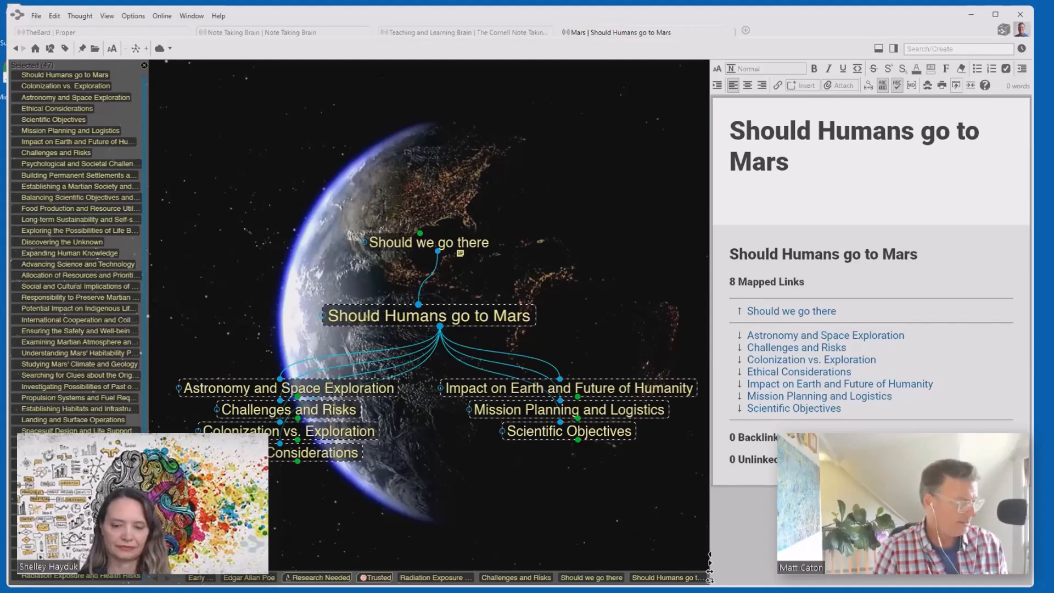
- Paste the 48-line Mars outline into a blank Notepad++ document, review it, then close Notepad++
{"action": "key", "text": "alt+Tab"}
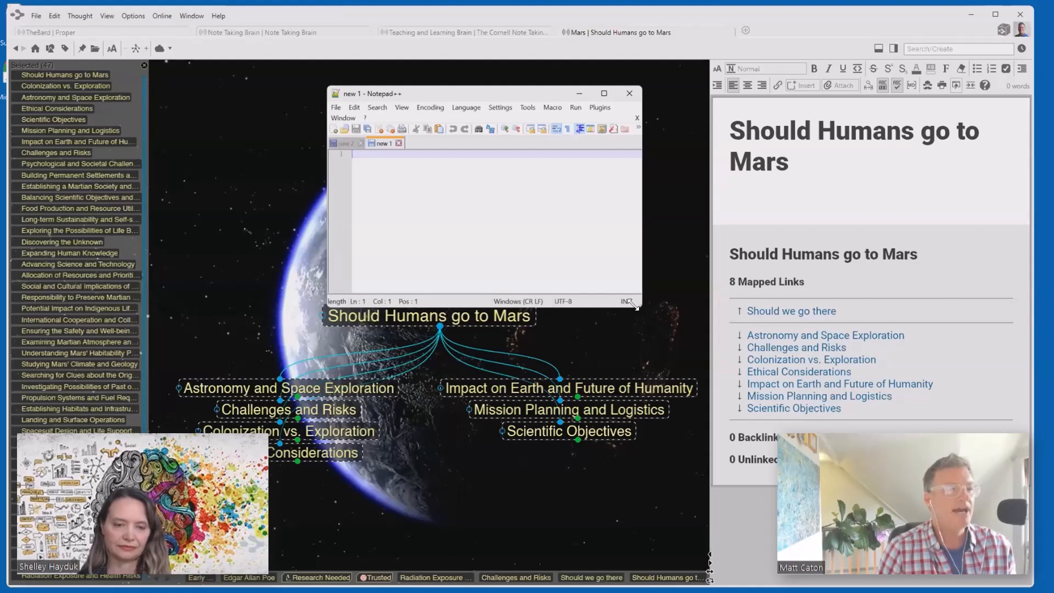
{"action": "left_click_drag", "start_coordinate": [635, 306], "coordinate": [1010, 539]}
{"action": "right_click", "coordinate": [468, 260]}
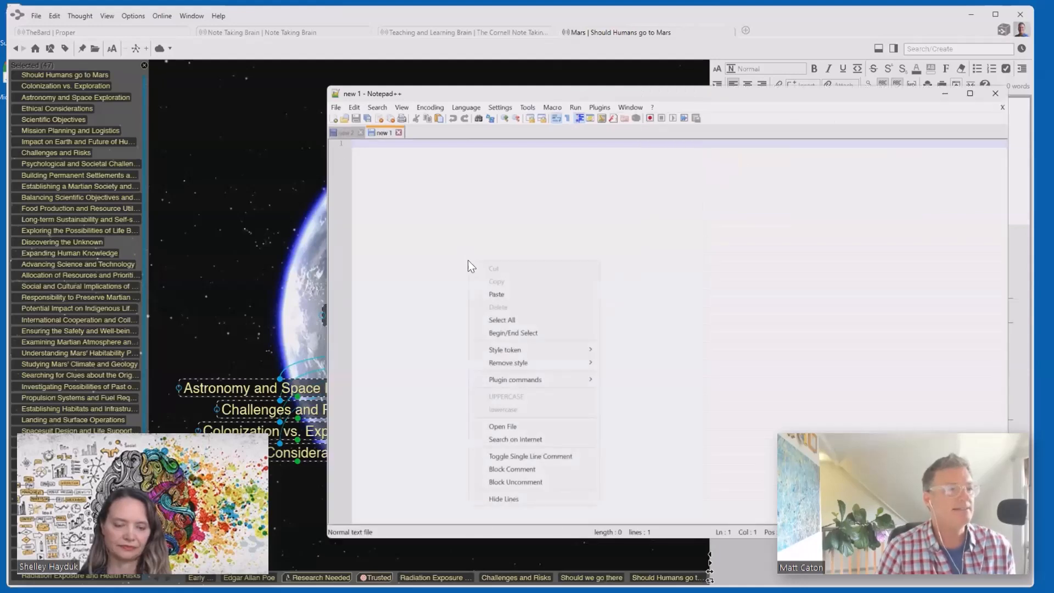
{"action": "left_click", "coordinate": [504, 295]}
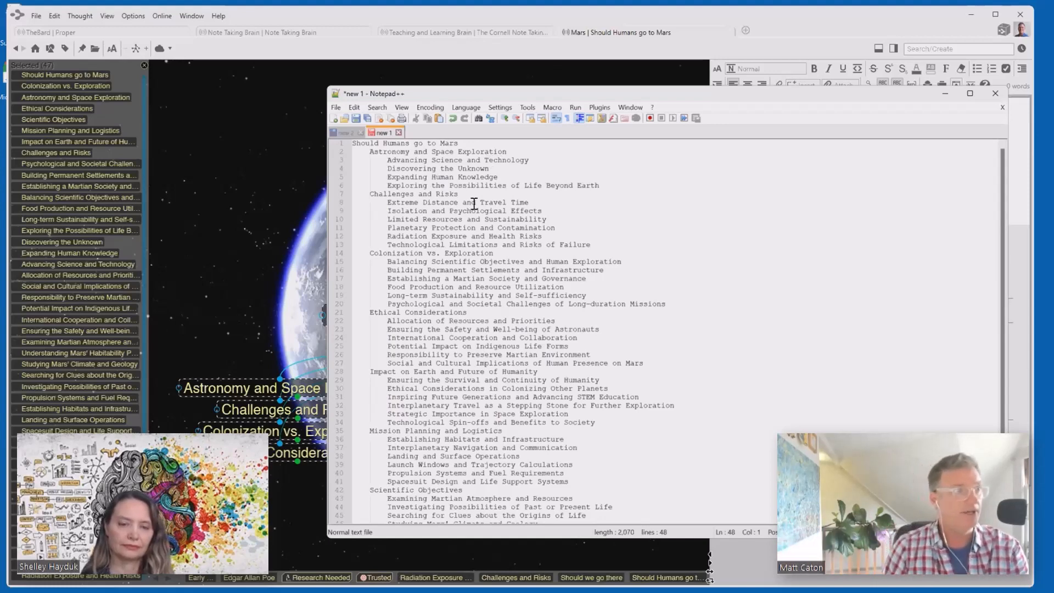
{"action": "scroll", "coordinate": [496, 294], "scroll_direction": "down", "scroll_amount": 1}
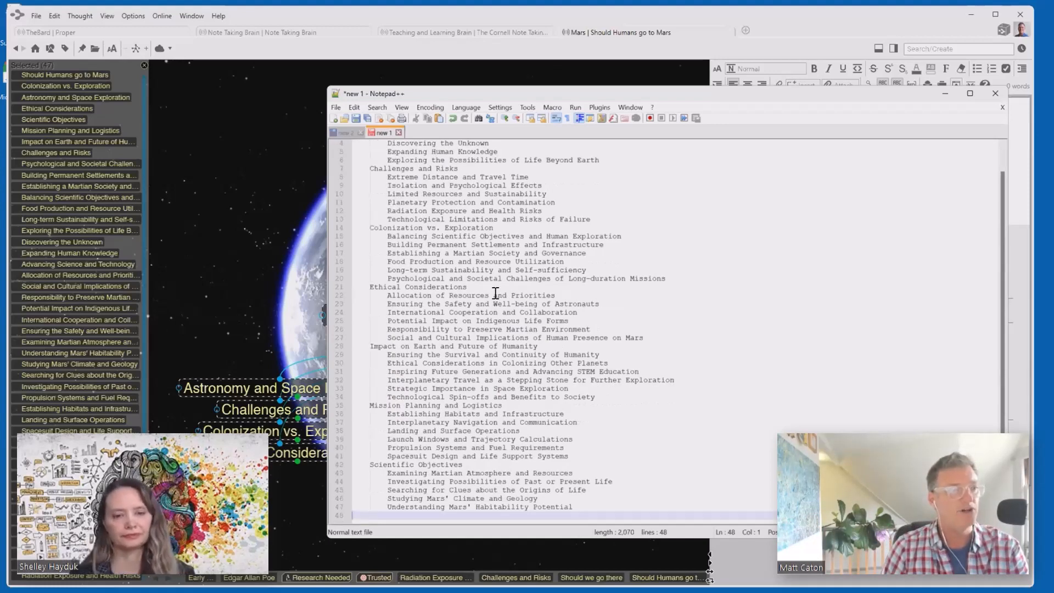
{"action": "scroll", "coordinate": [496, 293], "scroll_direction": "up", "scroll_amount": 1}
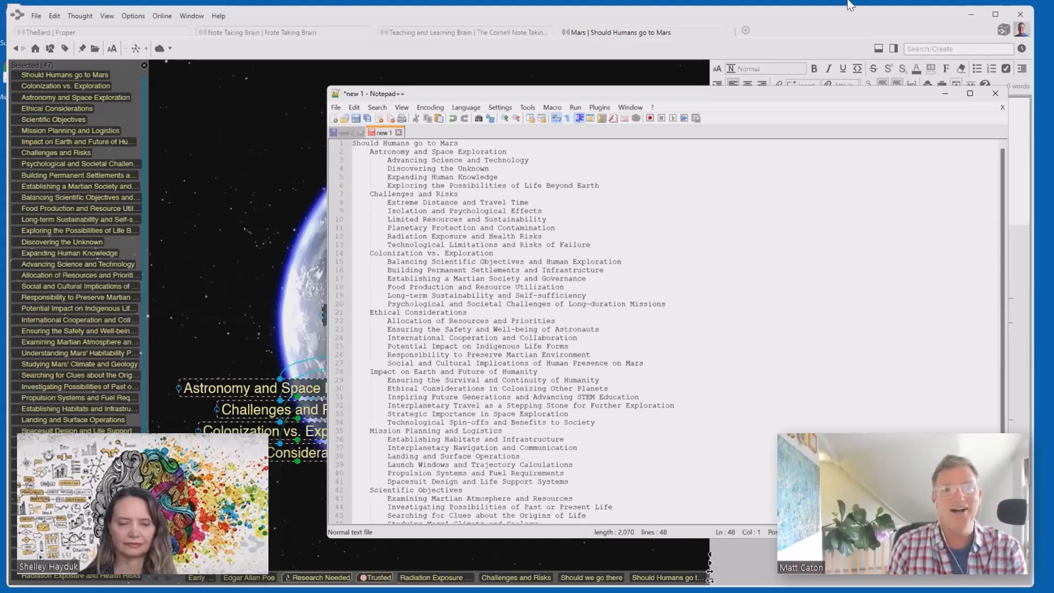
{"action": "left_click", "coordinate": [995, 93]}
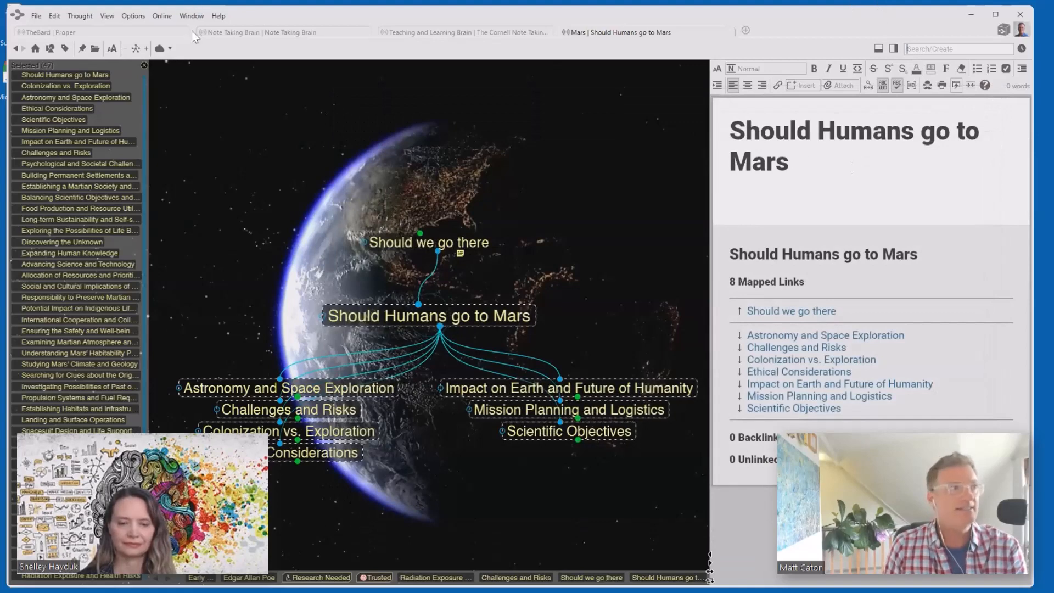
- Close the Selected panel and show the Teaching and Learning Brain's Cornell Note Taking System
{"action": "left_click", "coordinate": [143, 65]}
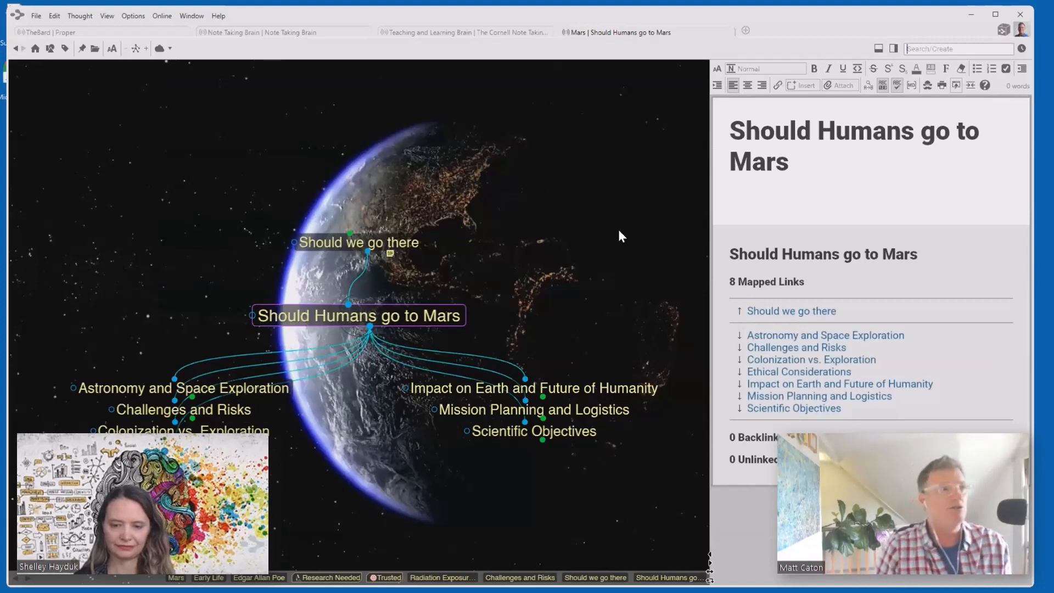
{"action": "left_click", "coordinate": [420, 32]}
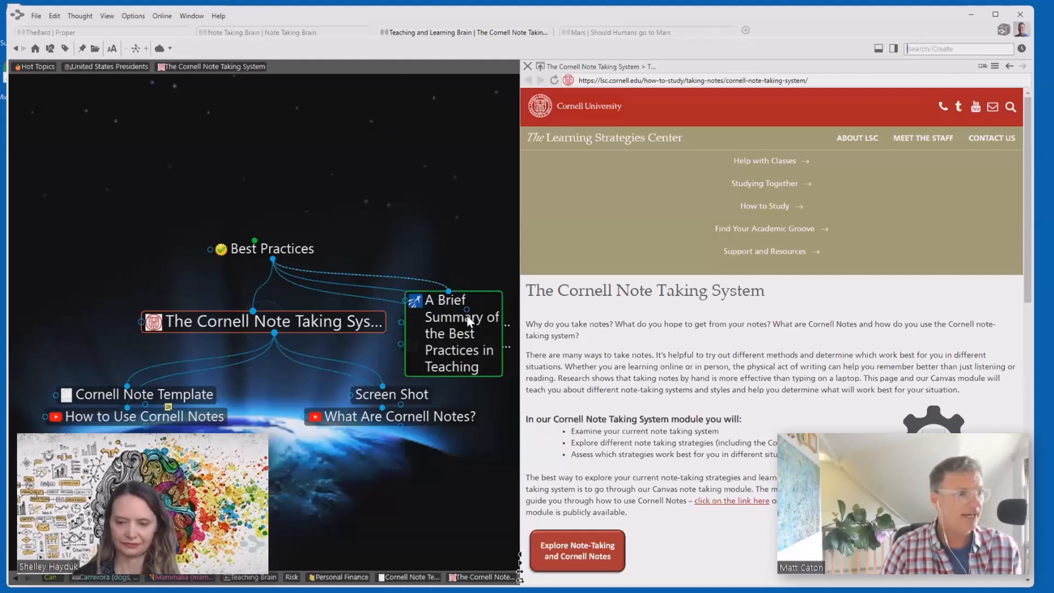
- Copy the Getting Things Done thought with its six children, then return to the Mars brain
{"action": "left_click", "coordinate": [466, 321]}
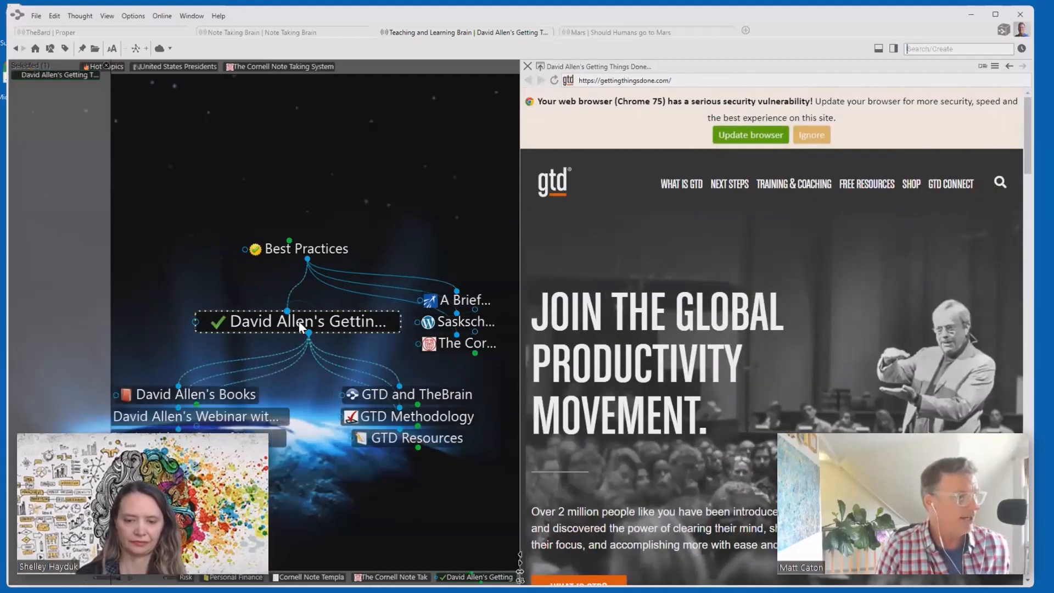
{"action": "left_click", "coordinate": [298, 321], "text": "ctrl"}
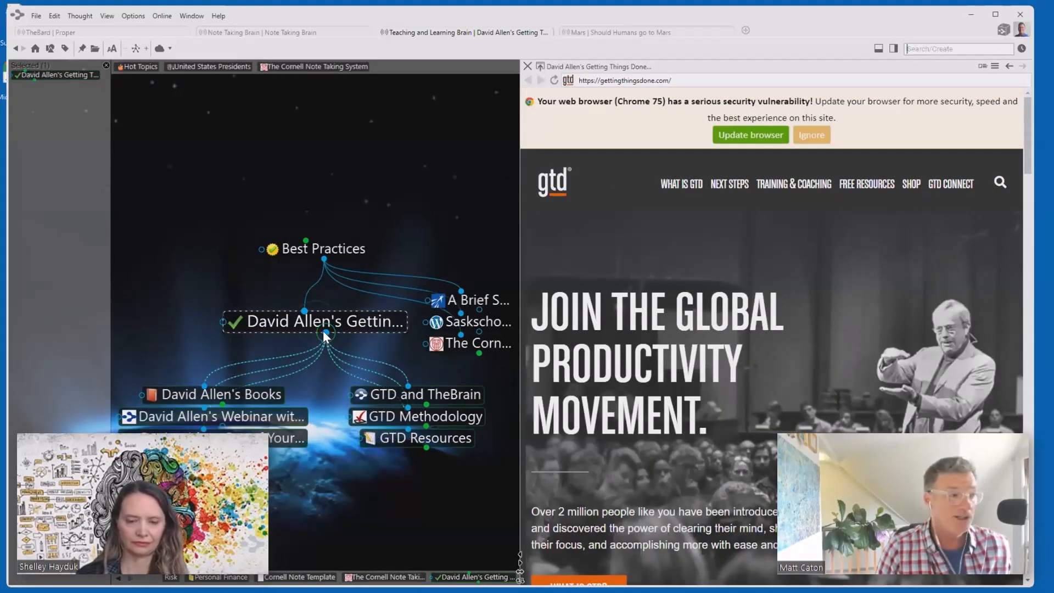
{"action": "left_click", "coordinate": [327, 333], "text": "ctrl"}
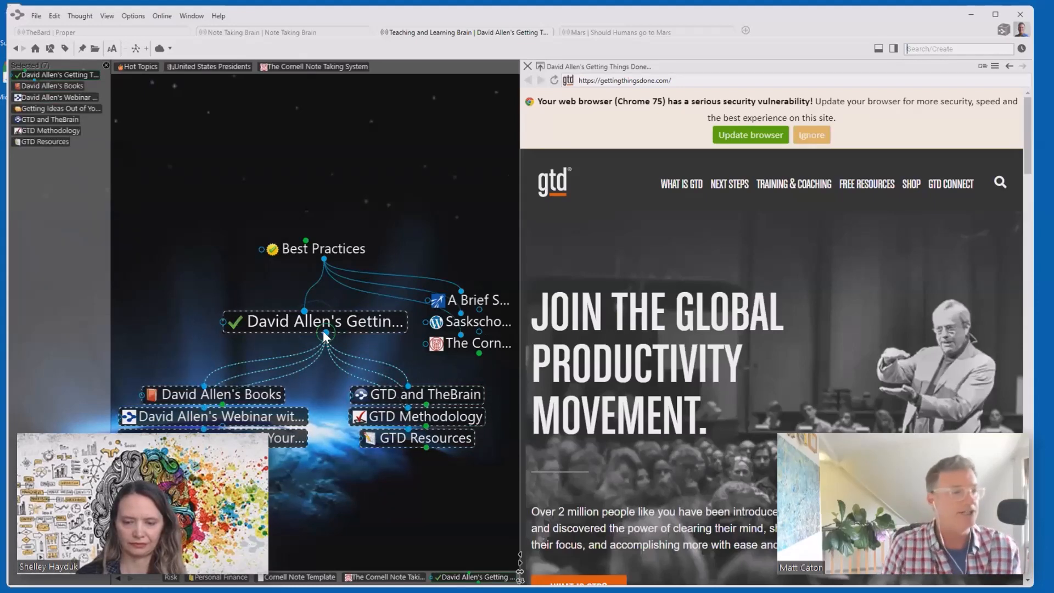
{"action": "right_click", "coordinate": [39, 203]}
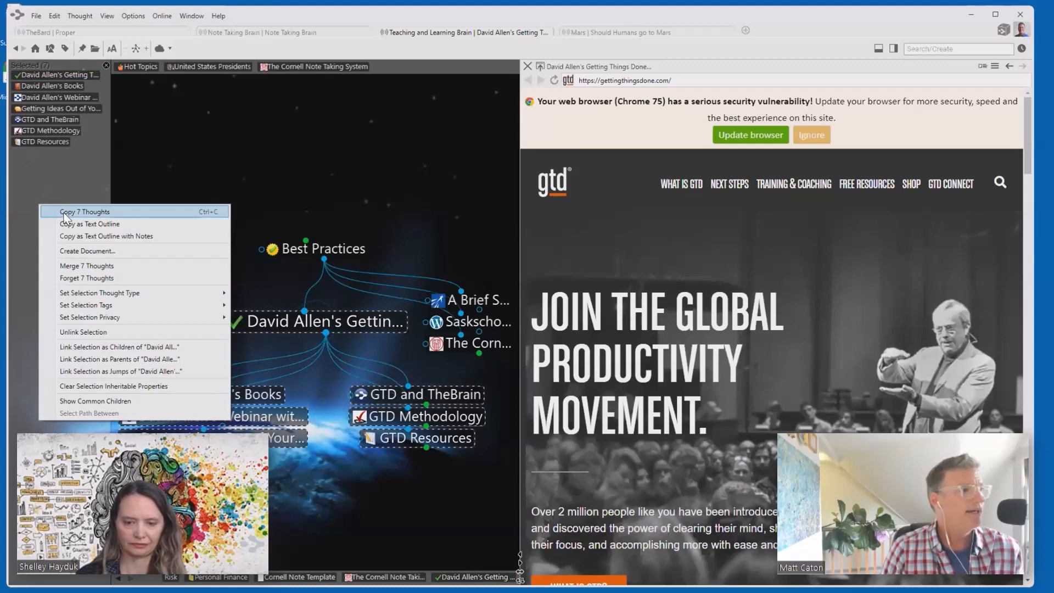
{"action": "left_click", "coordinate": [65, 213]}
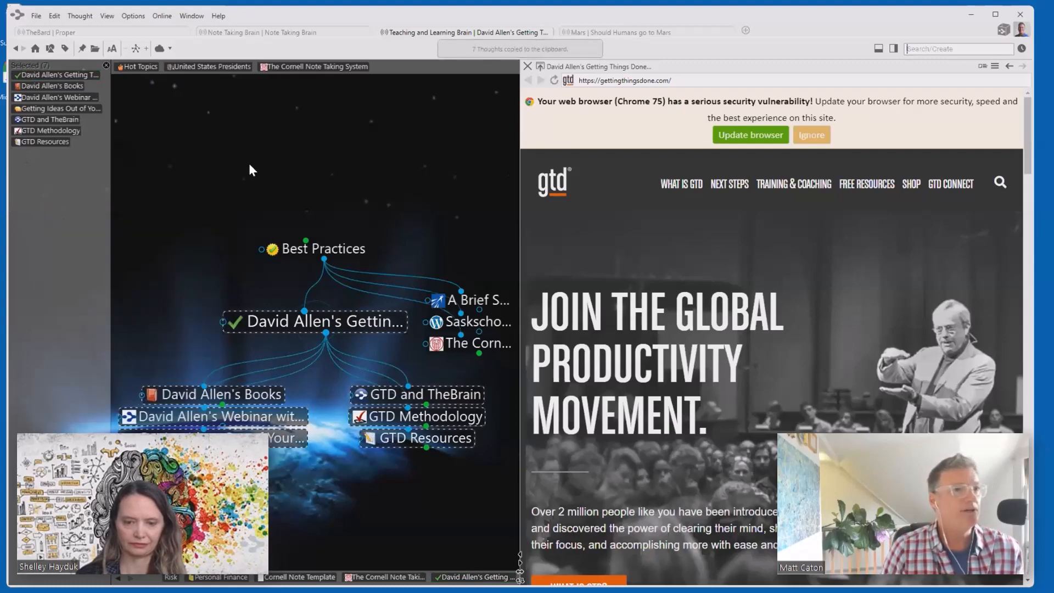
{"action": "left_click", "coordinate": [618, 33]}
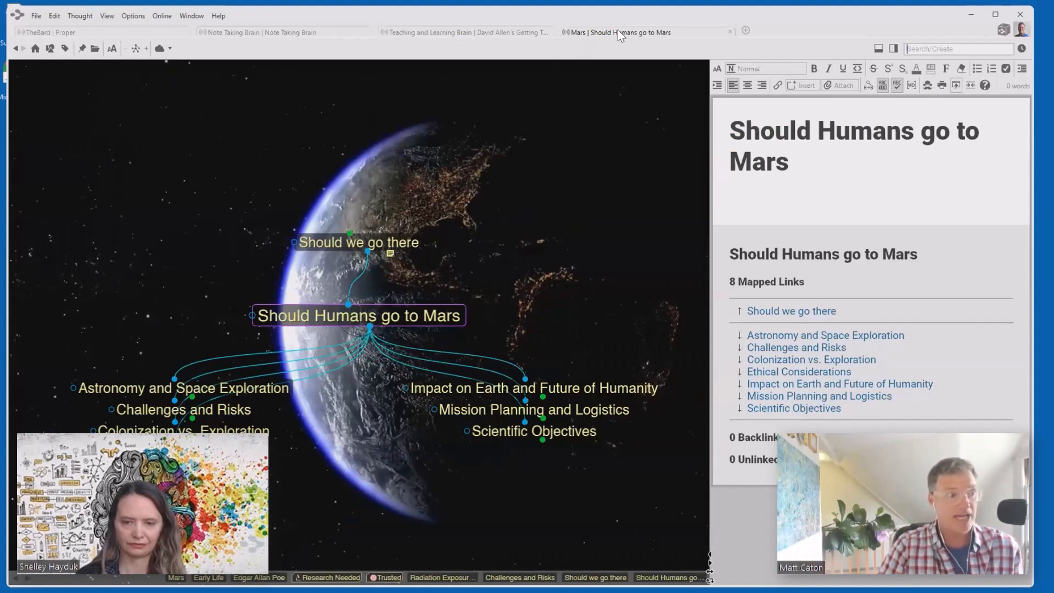
- Create a new thought named GTD linked under Mars
{"action": "left_click", "coordinate": [404, 242]}
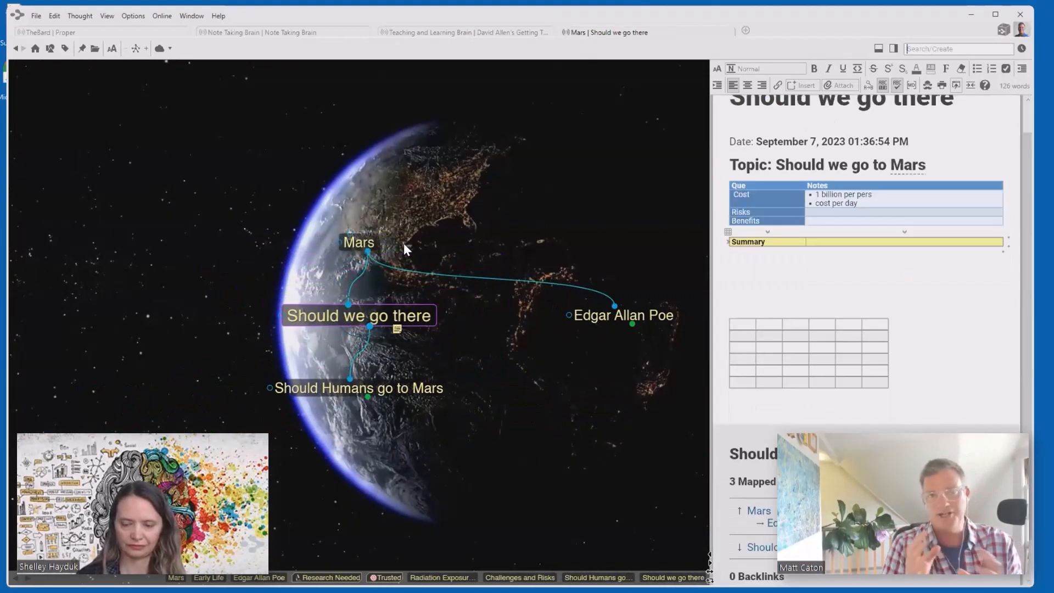
{"action": "left_click_drag", "start_coordinate": [367, 250], "coordinate": [496, 345]}
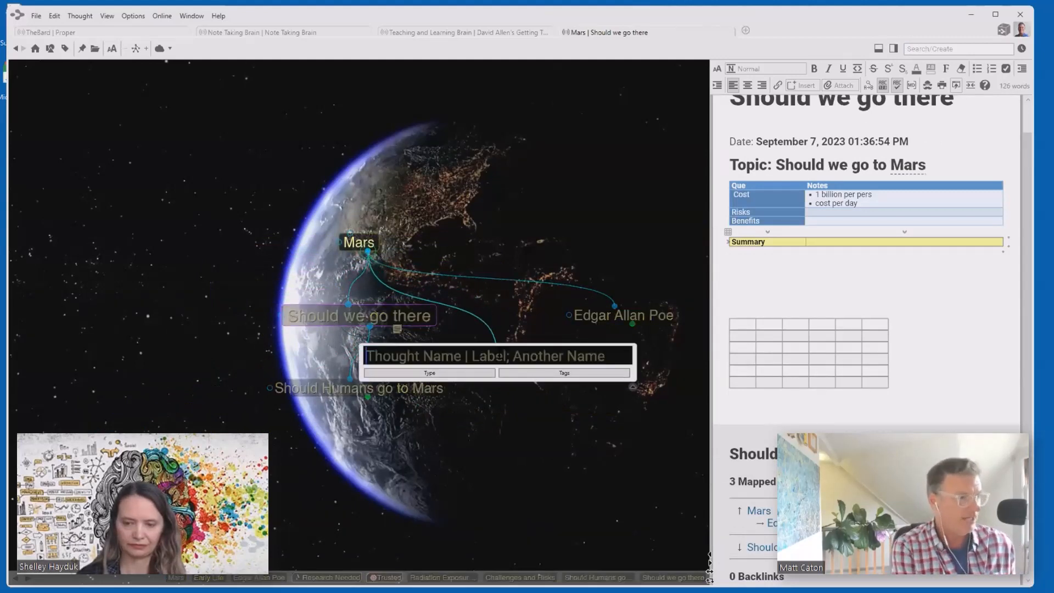
{"action": "type", "text": "GTD"}
{"action": "key", "text": "Return"}
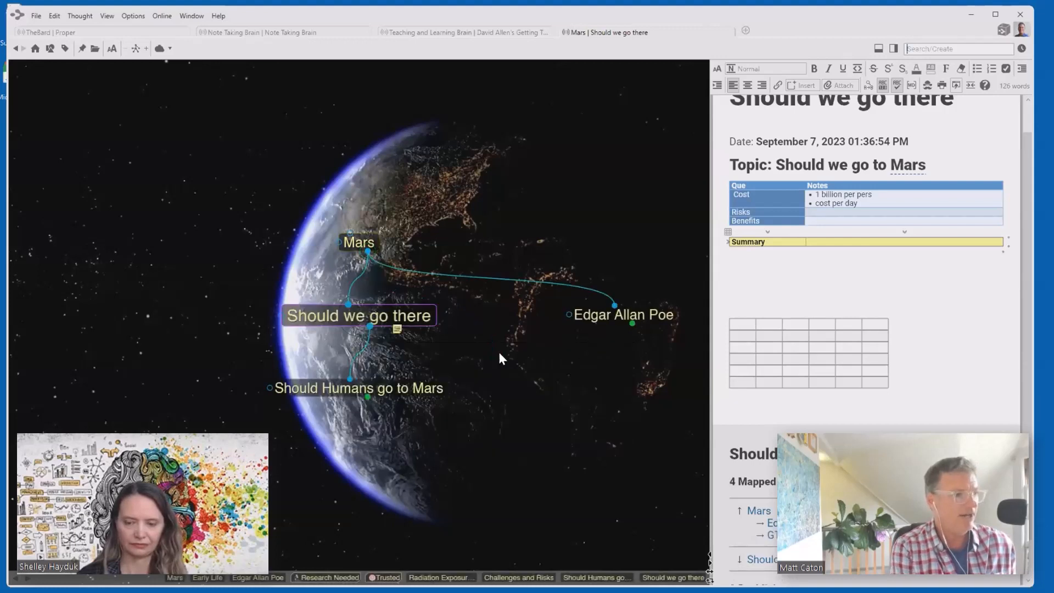
- Paste David Allen's Getting Things Done beneath GTD, then switch to the Note Taking Brain
{"action": "left_click", "coordinate": [624, 324]}
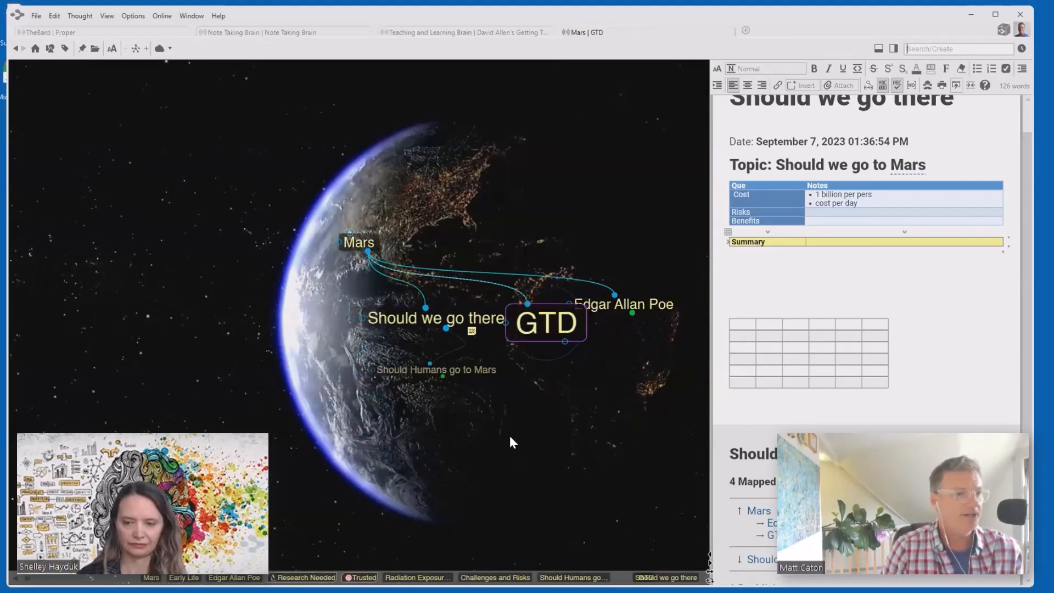
{"action": "right_click", "coordinate": [350, 398]}
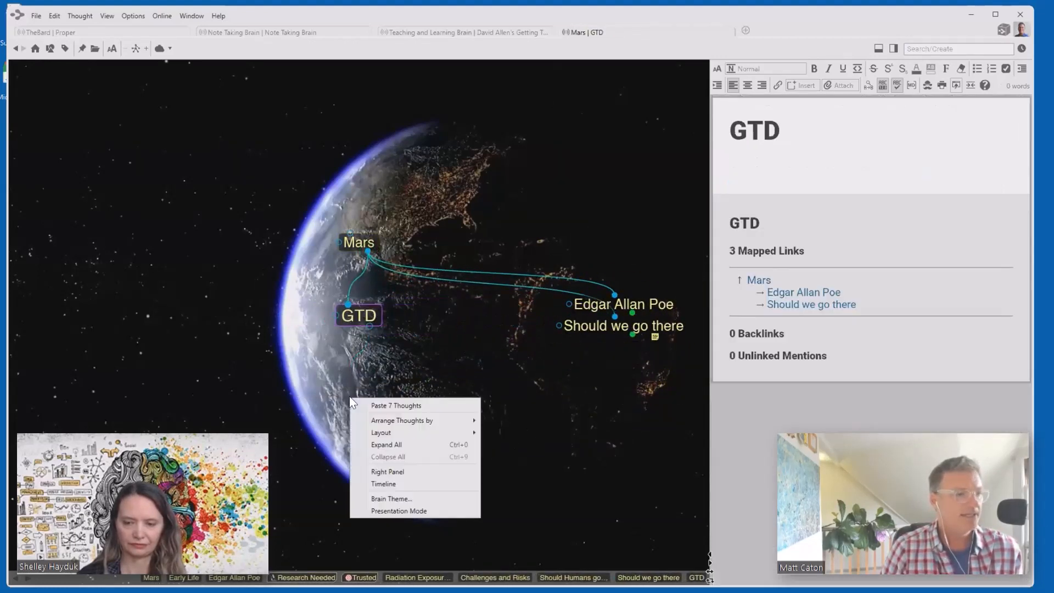
{"action": "left_click", "coordinate": [394, 406]}
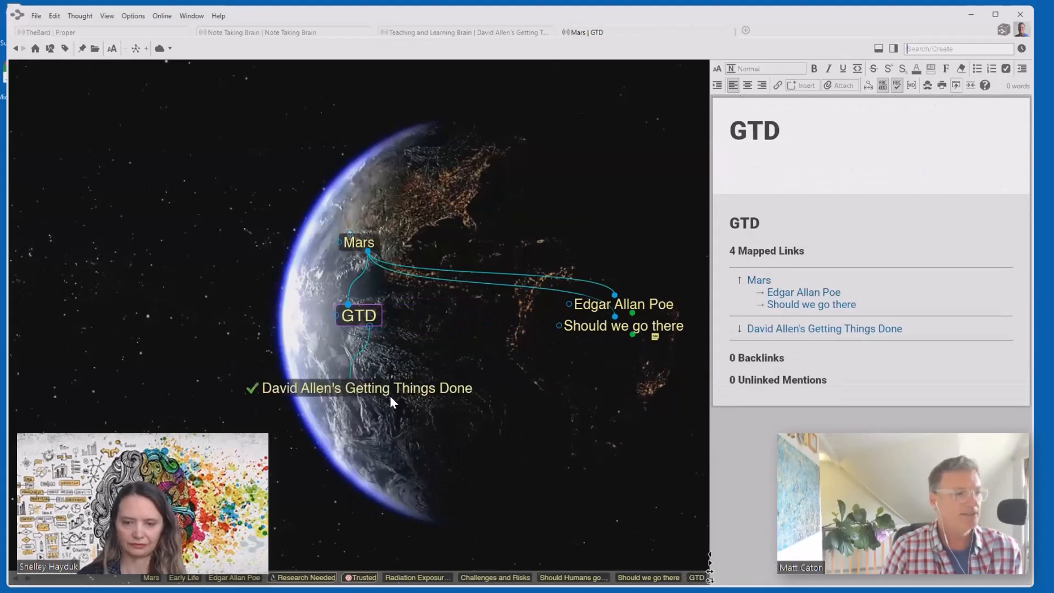
{"action": "left_click", "coordinate": [392, 399]}
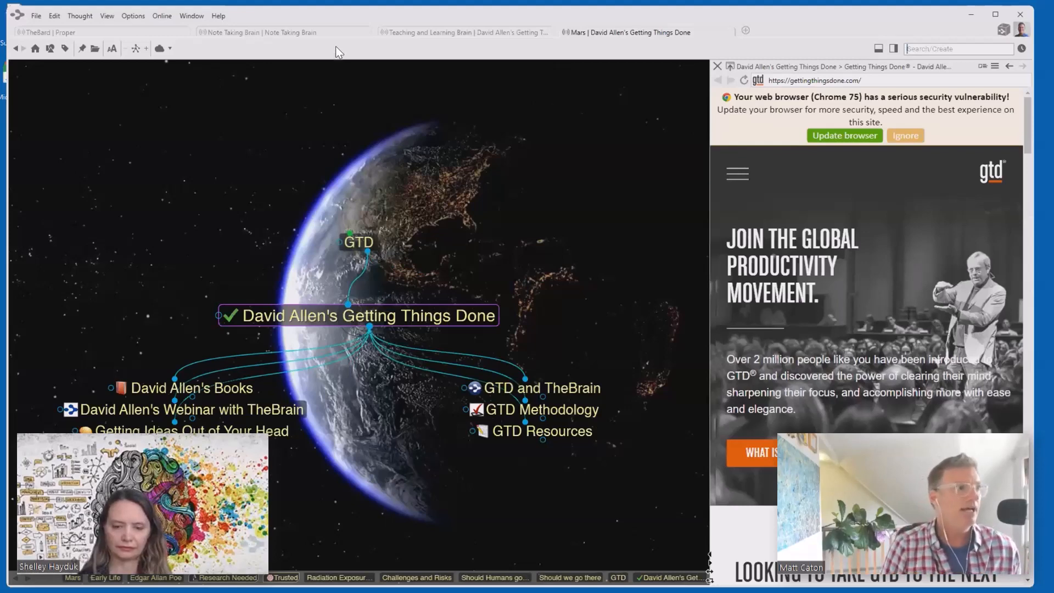
{"action": "left_click", "coordinate": [317, 31]}
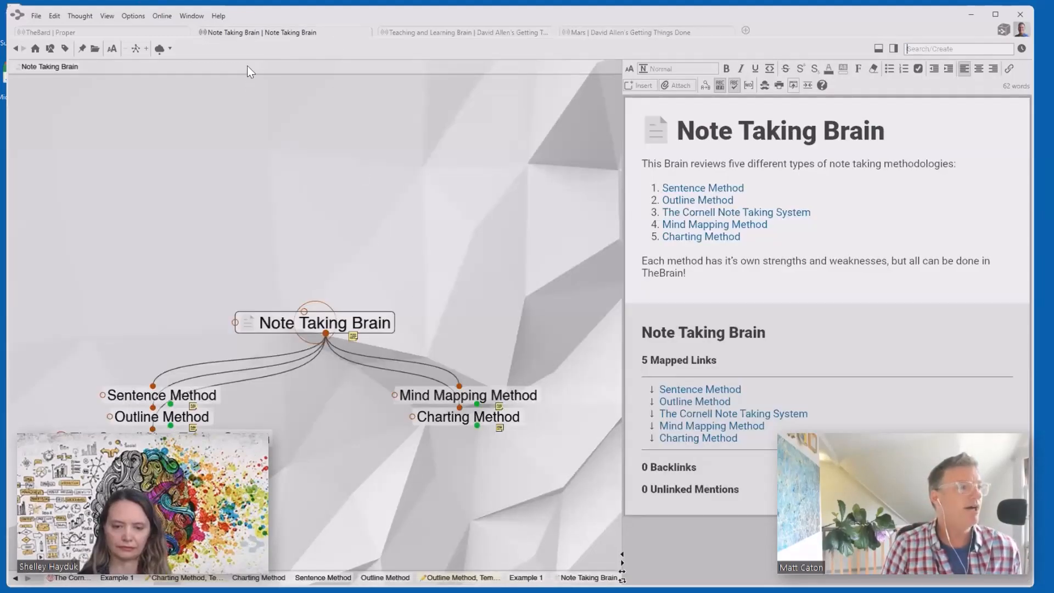
- Copy the Charting Method thought's local URL, then return to the Note Taking Brain thought
{"action": "left_click", "coordinate": [450, 409]}
{"action": "right_click", "coordinate": [319, 327]}
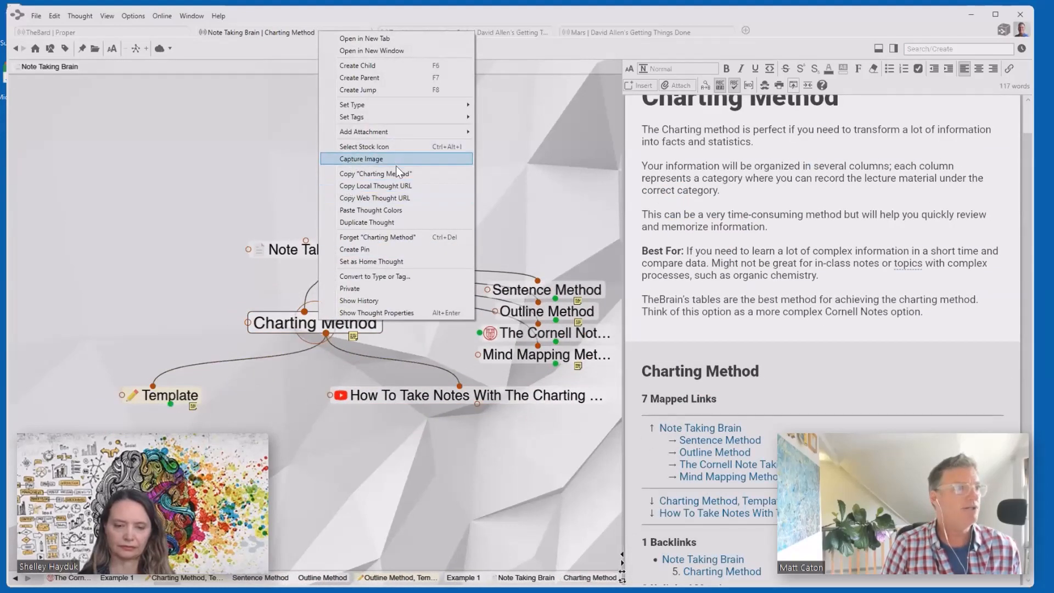
{"action": "left_click", "coordinate": [386, 190]}
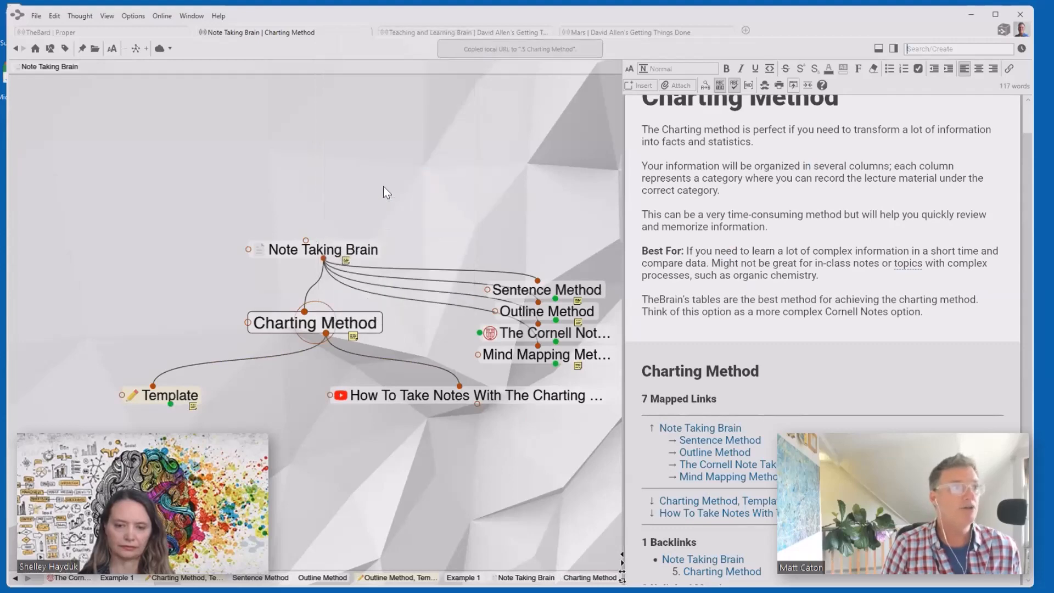
{"action": "left_click", "coordinate": [335, 239]}
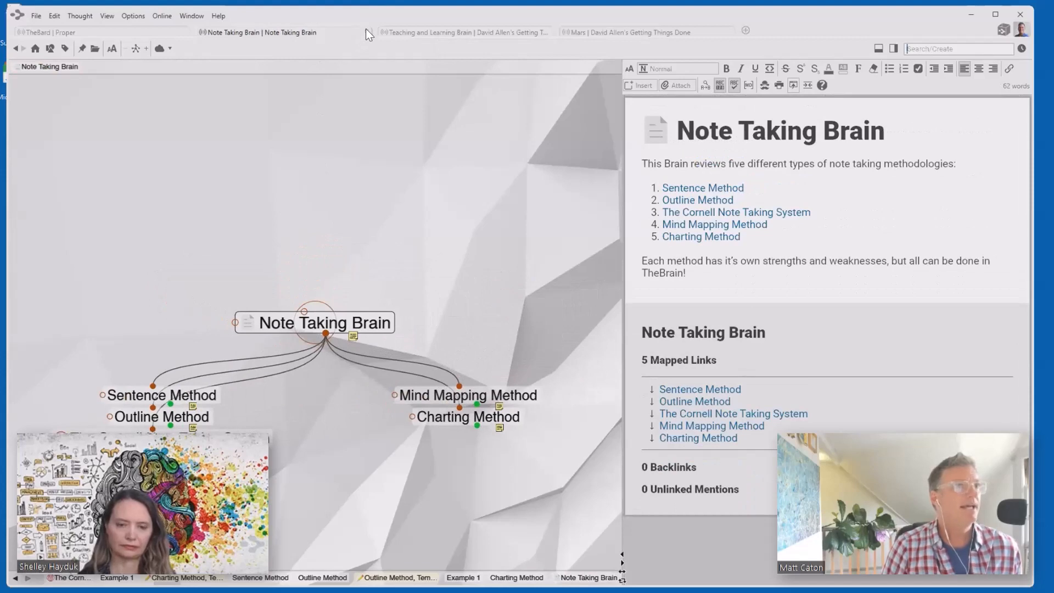
{"action": "left_click", "coordinate": [367, 31]}
- Paste the Charting Method link as a thought in the Mars brain and follow it to the original
{"action": "left_click", "coordinate": [427, 31]}
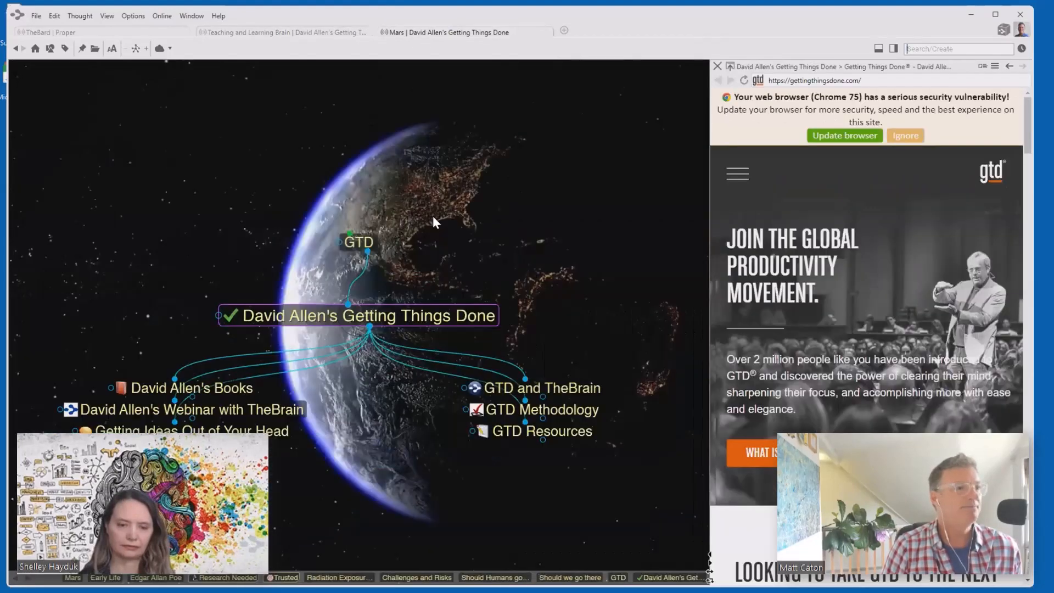
{"action": "right_click", "coordinate": [386, 473]}
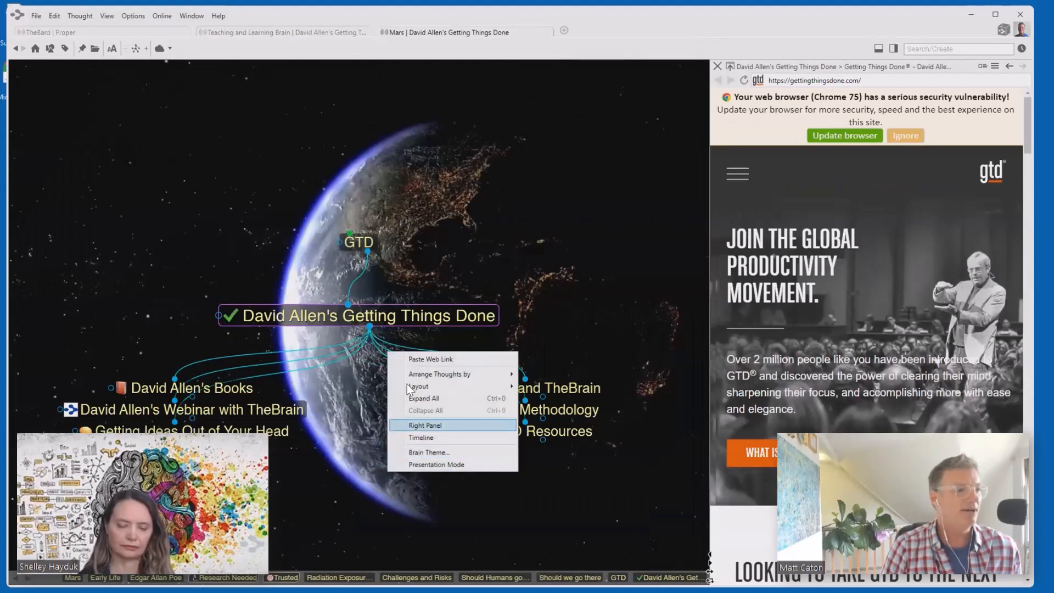
{"action": "left_click", "coordinate": [420, 358]}
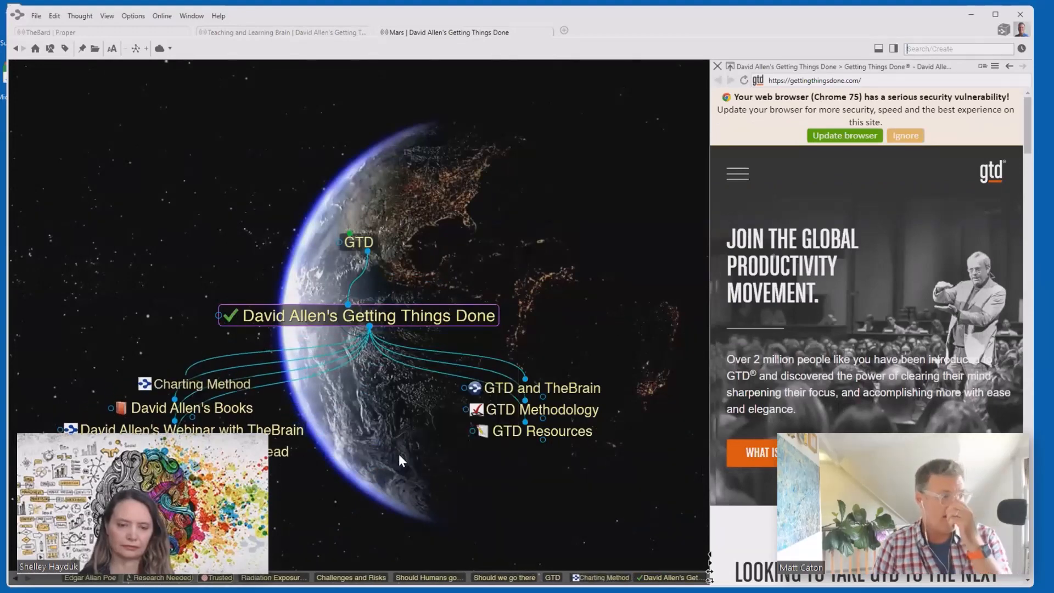
{"action": "left_click", "coordinate": [164, 389]}
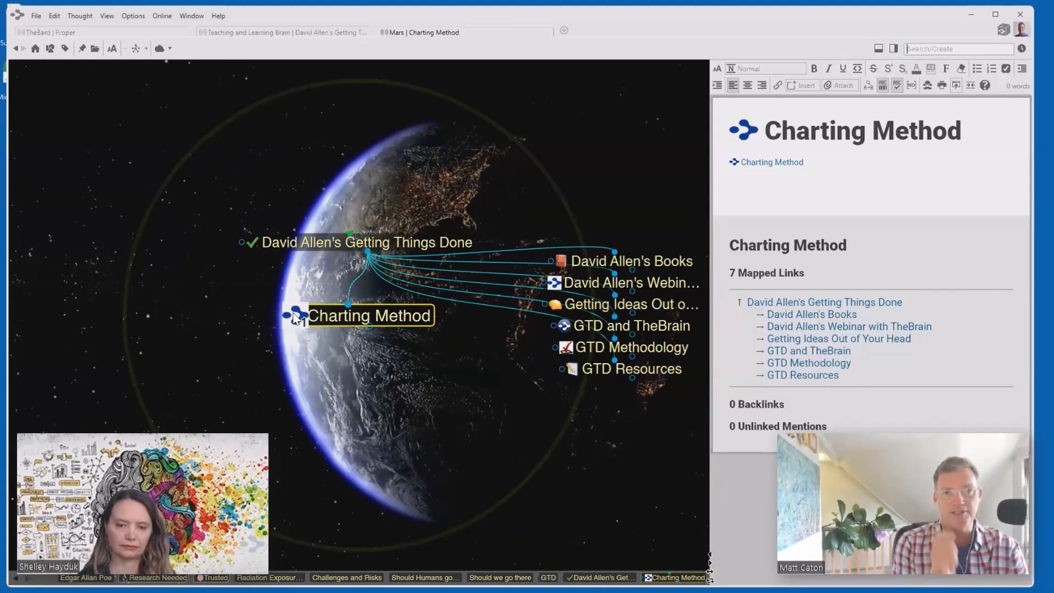
{"action": "left_click", "coordinate": [297, 318]}
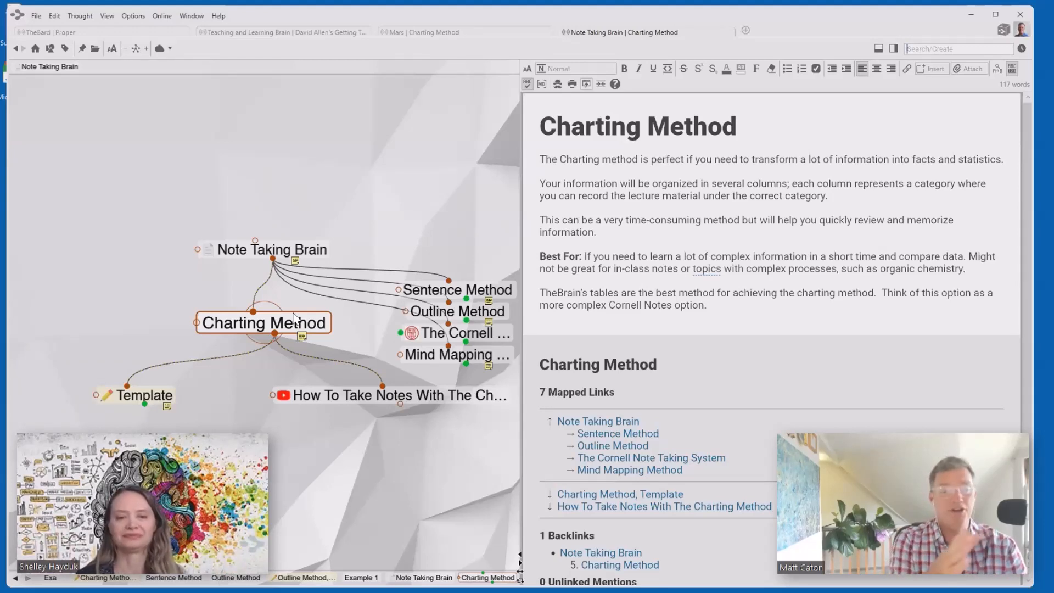
- Export the Charting Method note and view it as an HTML page in the browser
{"action": "left_click", "coordinate": [586, 83]}
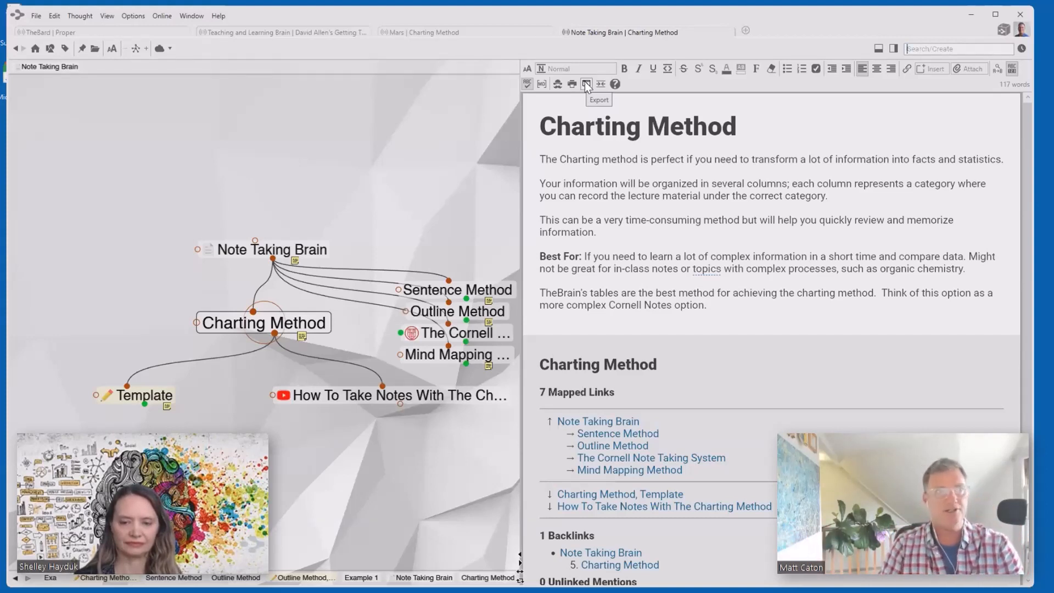
{"action": "left_click", "coordinate": [586, 83]}
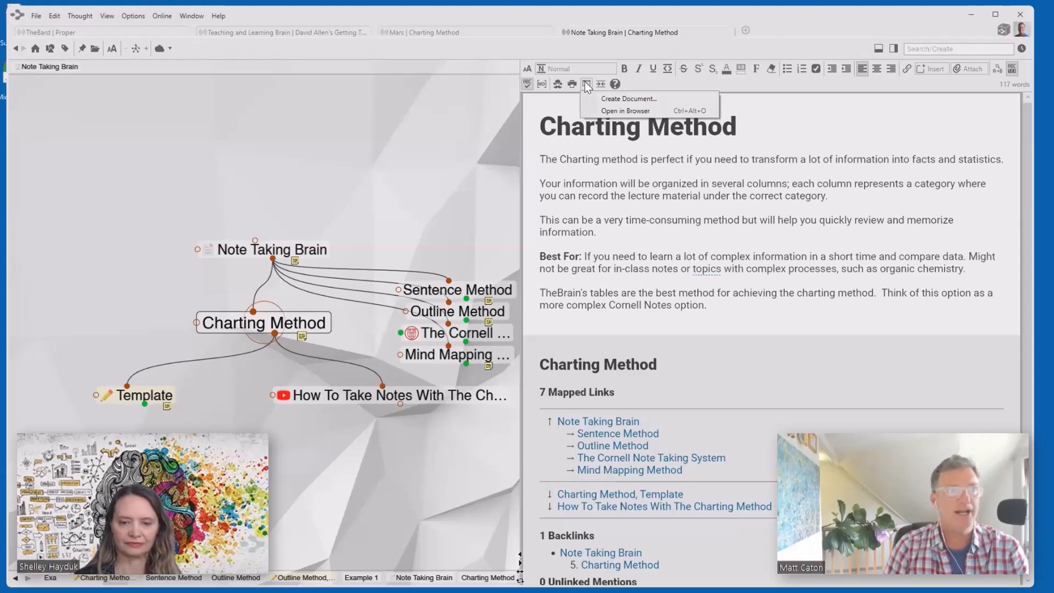
{"action": "left_click", "coordinate": [622, 110]}
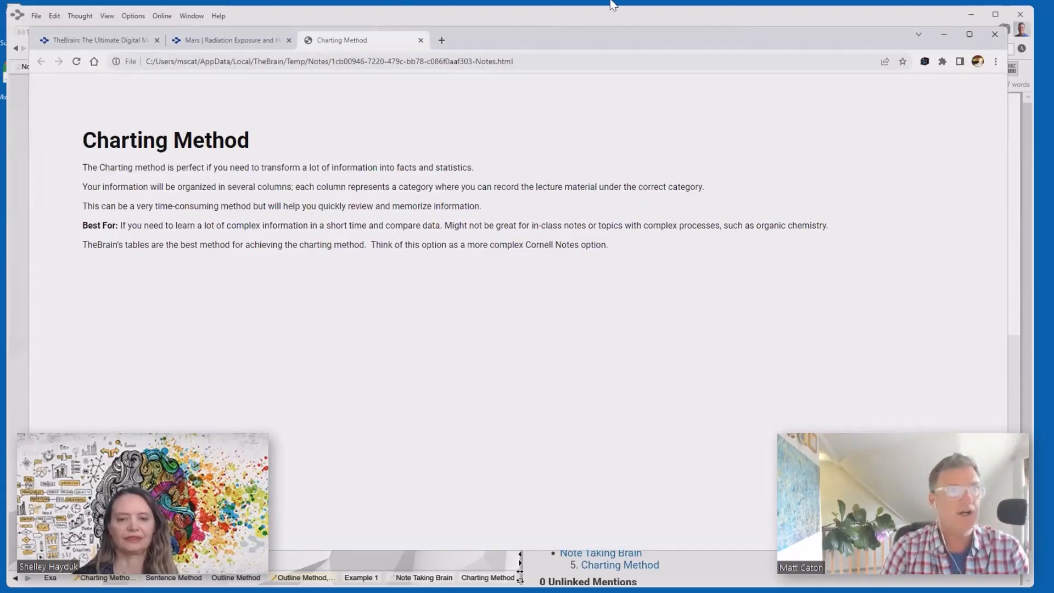
{"action": "left_click", "coordinate": [944, 37]}
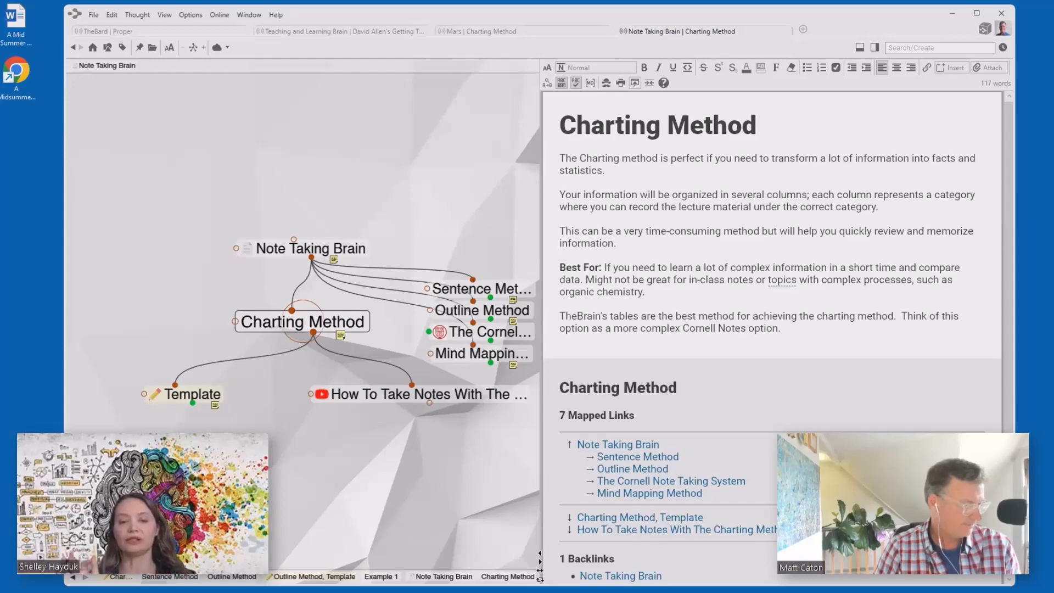
{"action": "key", "text": "alt+Tab"}
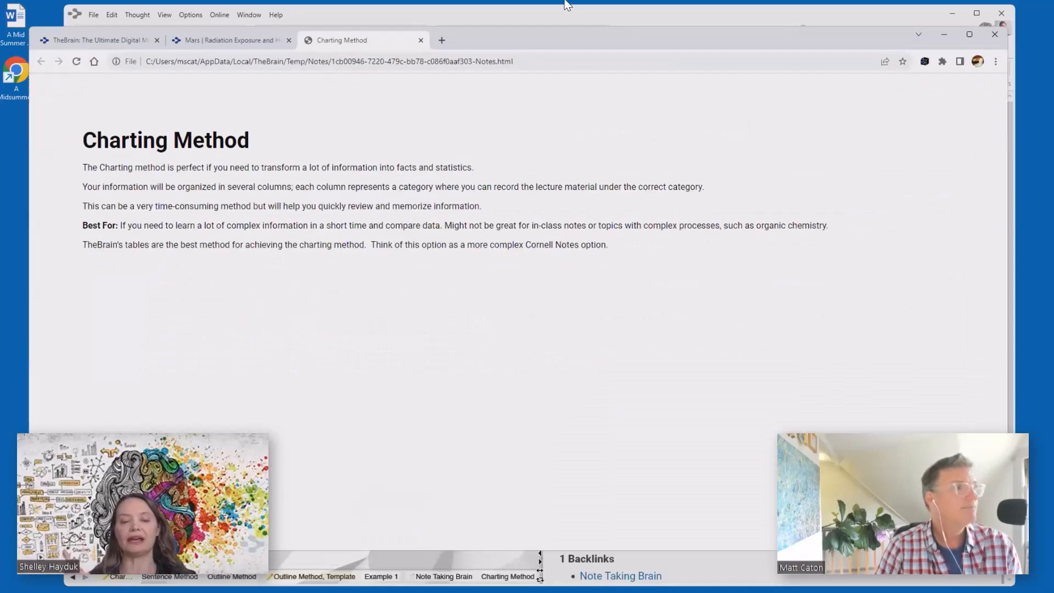
- On Radiation Exposure and Health Risks, convert the Challenges and Risks parent into a jump, then go to Mars
{"action": "left_click", "coordinate": [218, 39]}
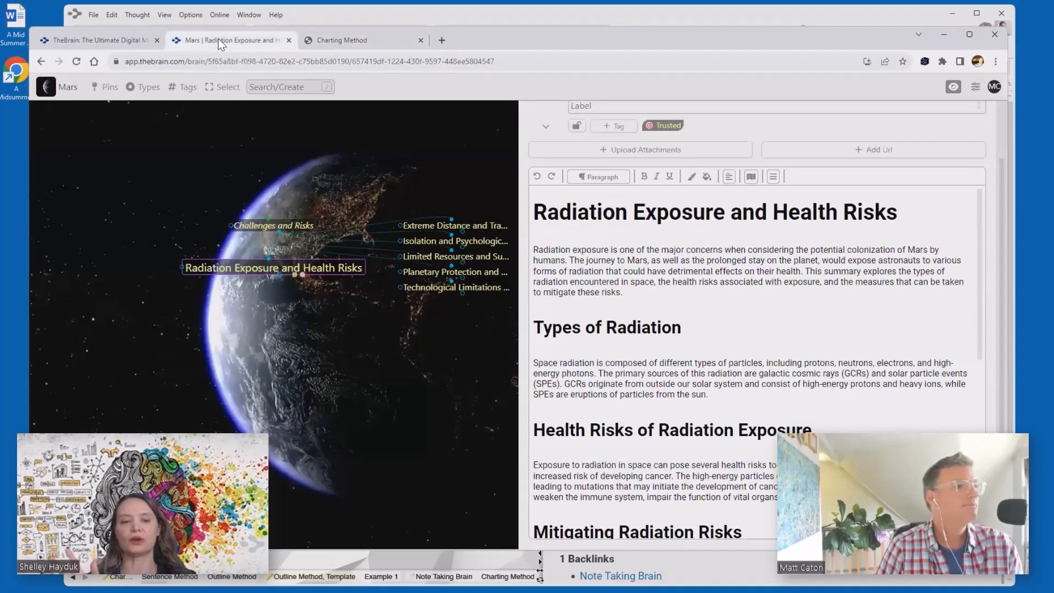
{"action": "left_click", "coordinate": [953, 88]}
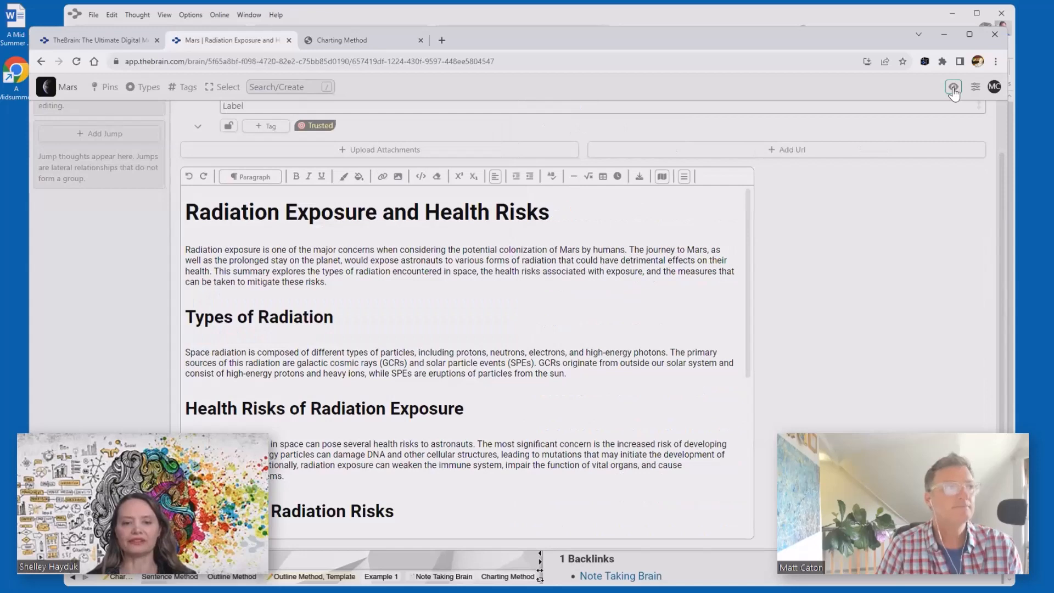
{"action": "scroll", "coordinate": [104, 198], "scroll_direction": "up", "scroll_amount": 2}
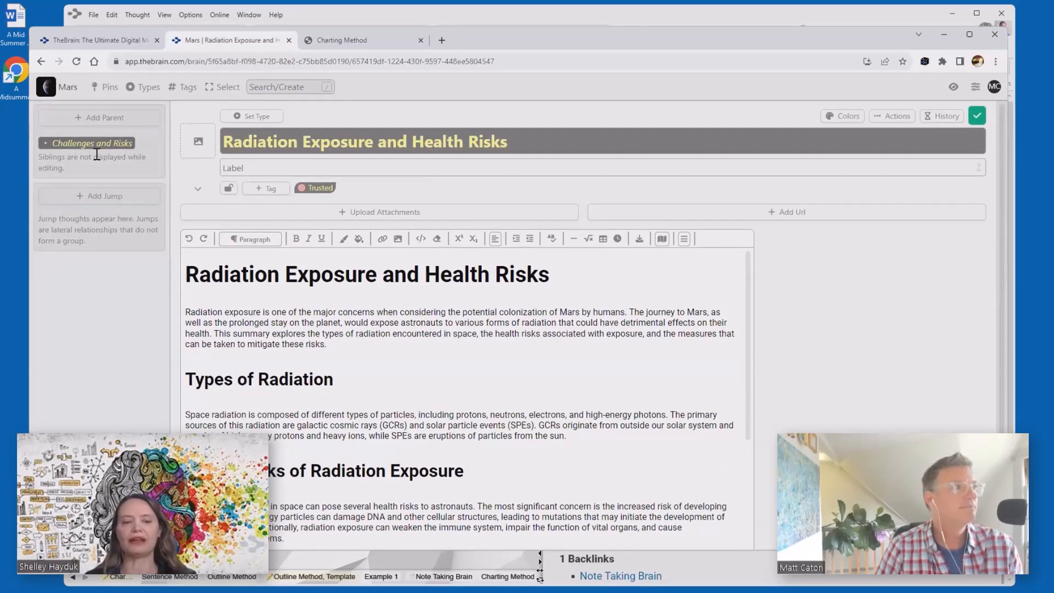
{"action": "right_click", "coordinate": [61, 140]}
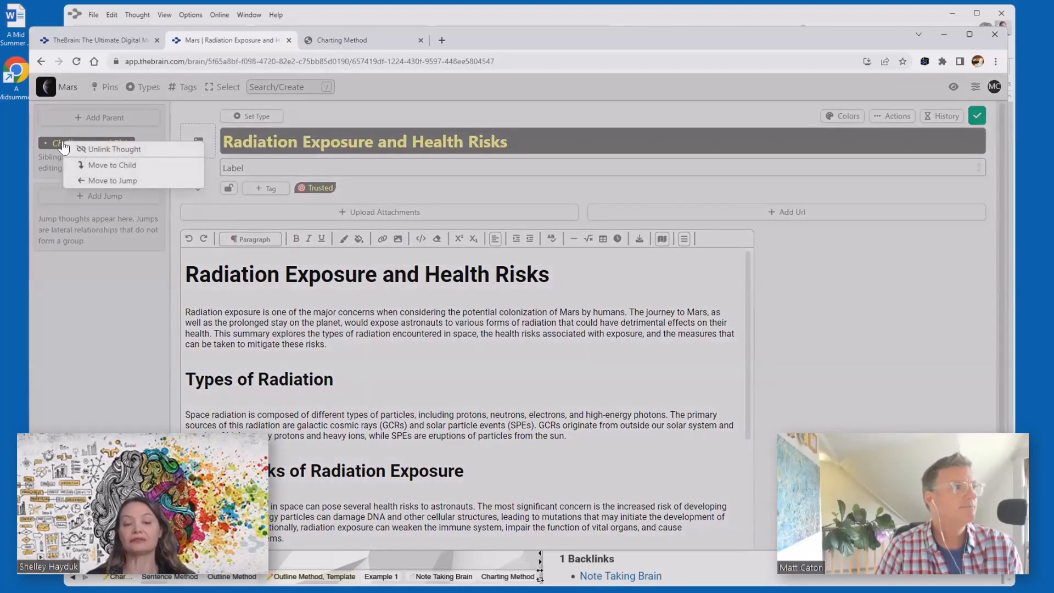
{"action": "left_click", "coordinate": [96, 180]}
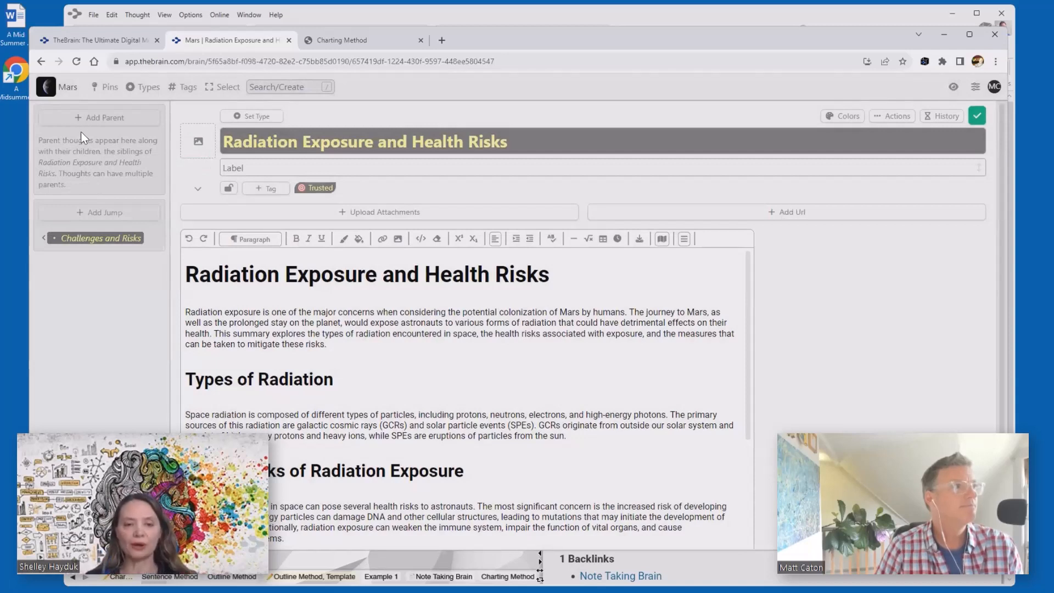
{"action": "left_click", "coordinate": [67, 86]}
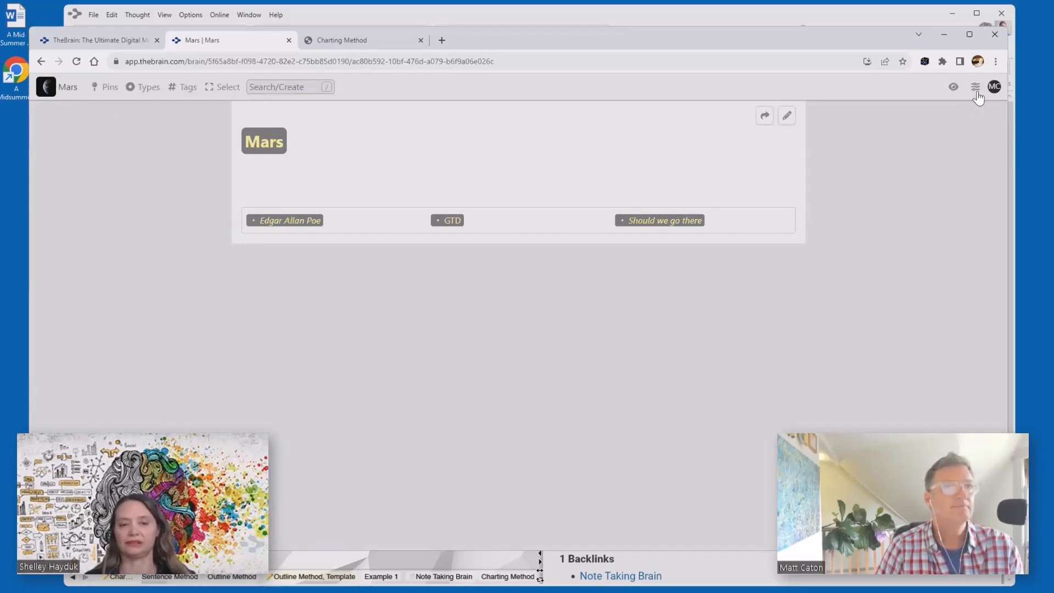
- Hide the Mars visual map and open the 'Should we go there' child thought from the notes
{"action": "left_click", "coordinate": [953, 87]}
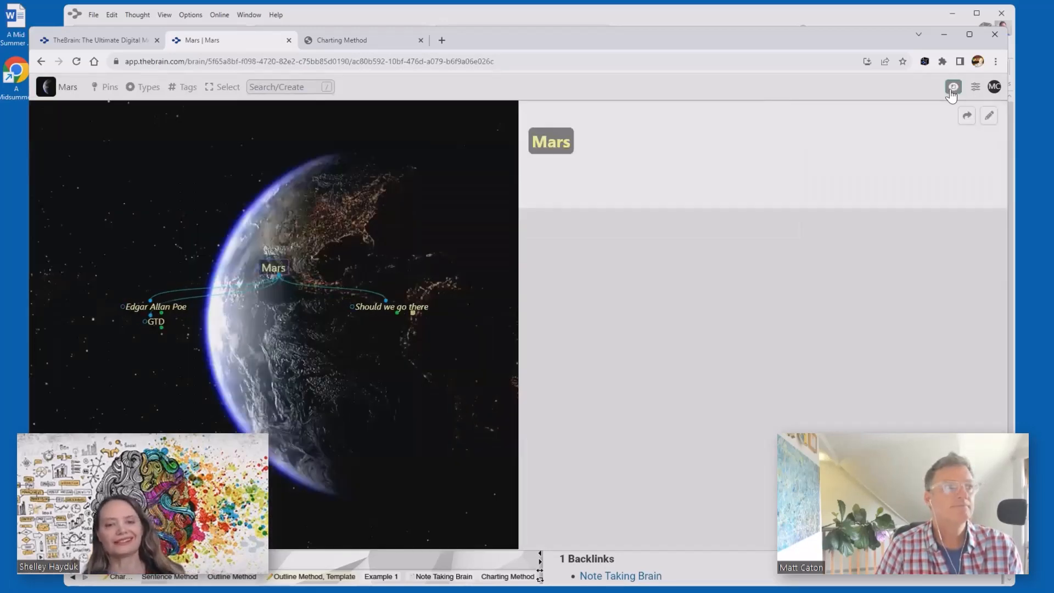
{"action": "left_click", "coordinate": [952, 92]}
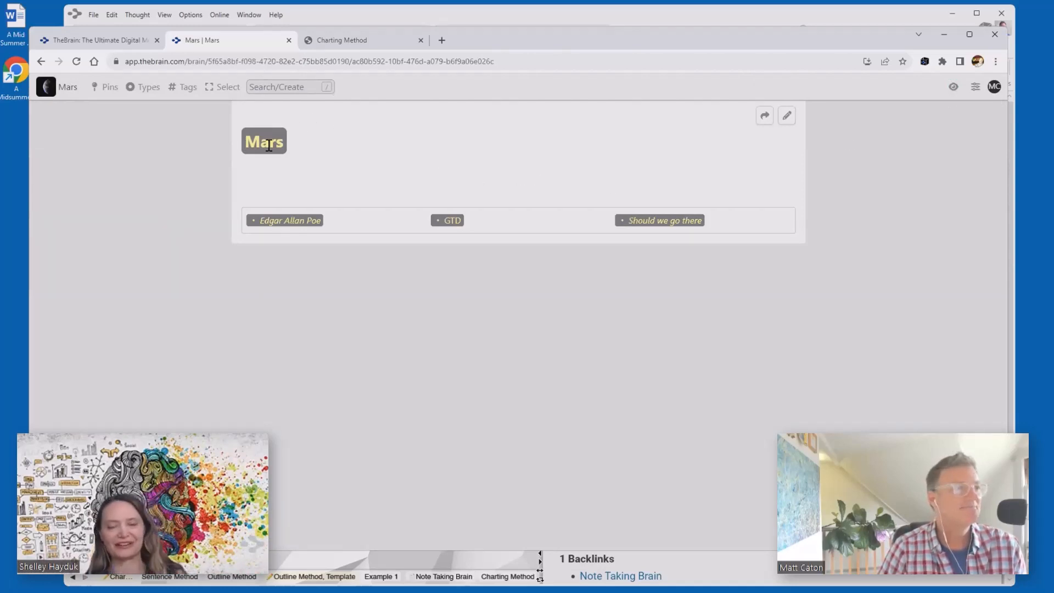
{"action": "left_click", "coordinate": [673, 228]}
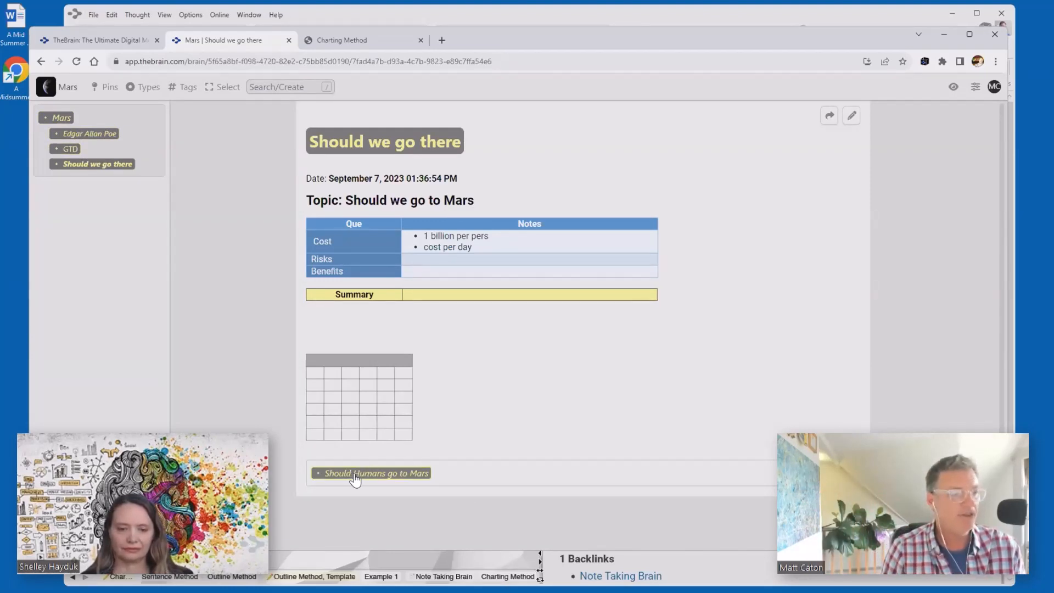
- Go from Should Humans go to Mars to Challenges and Risks, browse two children, return, and show the graph
{"action": "left_click", "coordinate": [388, 482]}
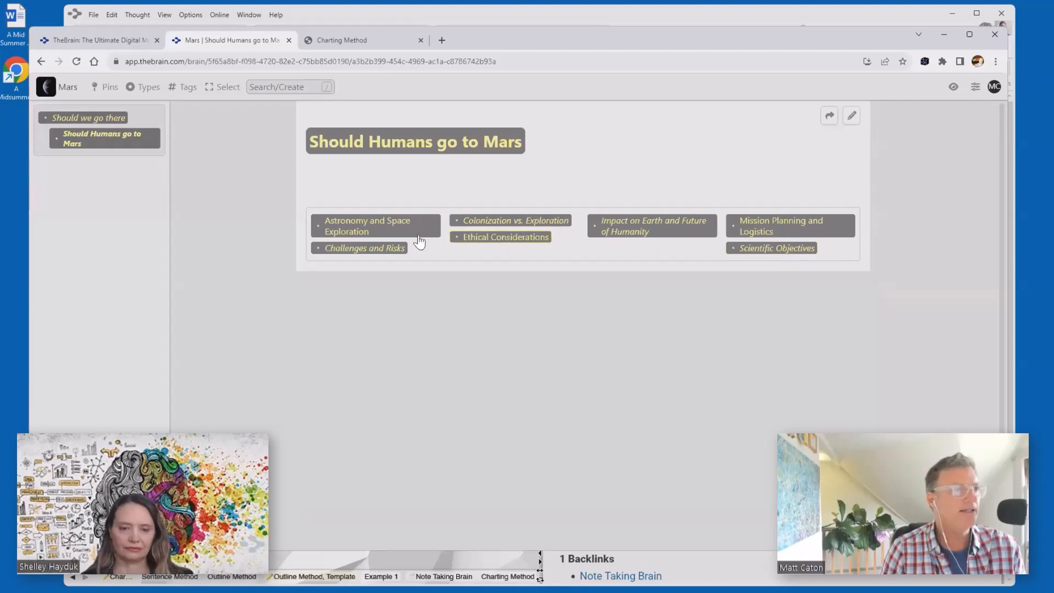
{"action": "left_click", "coordinate": [384, 248]}
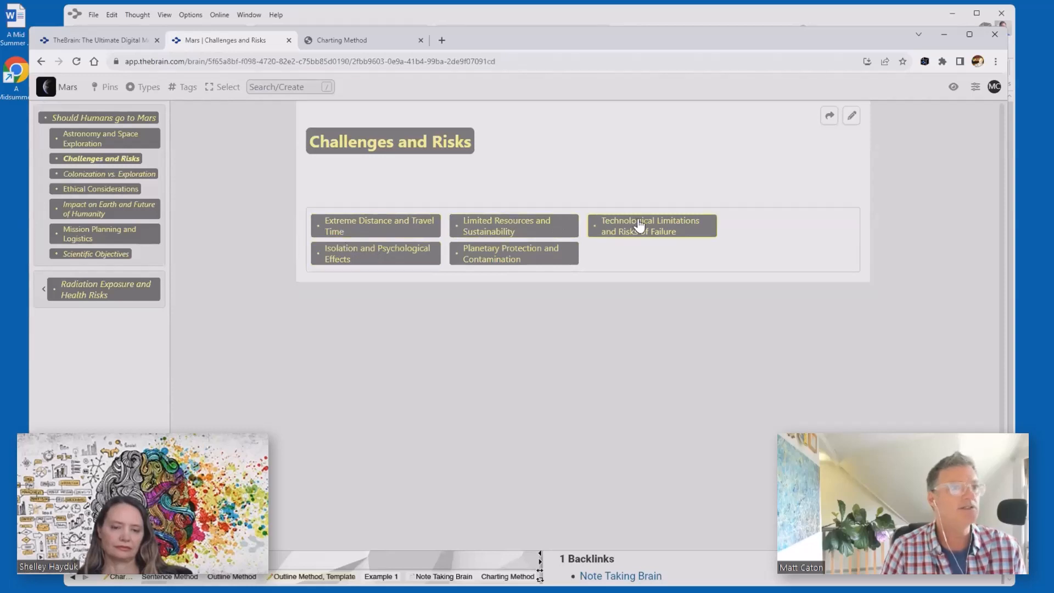
{"action": "left_click", "coordinate": [517, 223]}
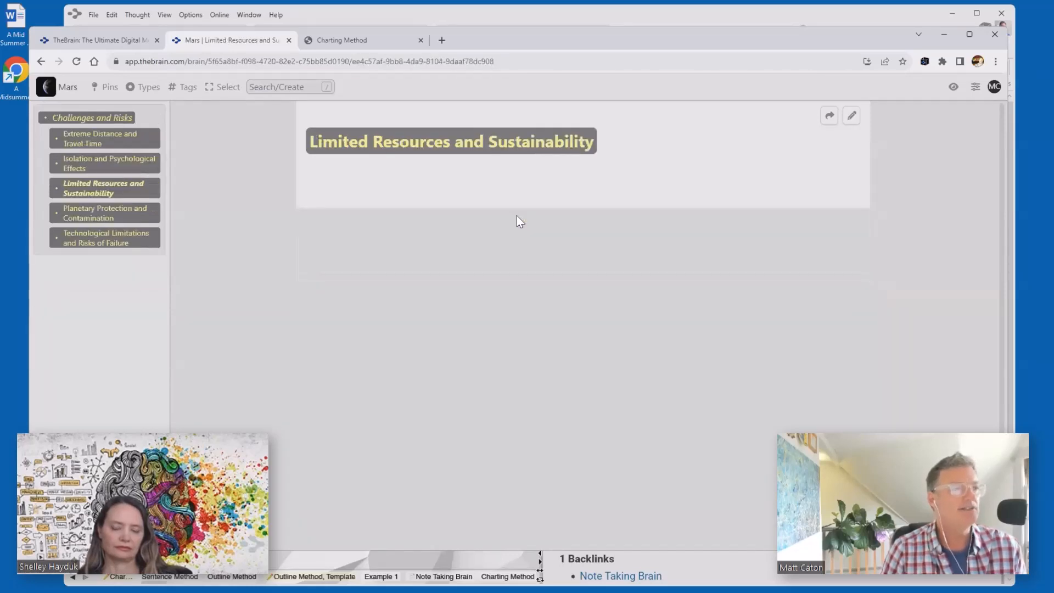
{"action": "left_click", "coordinate": [75, 166]}
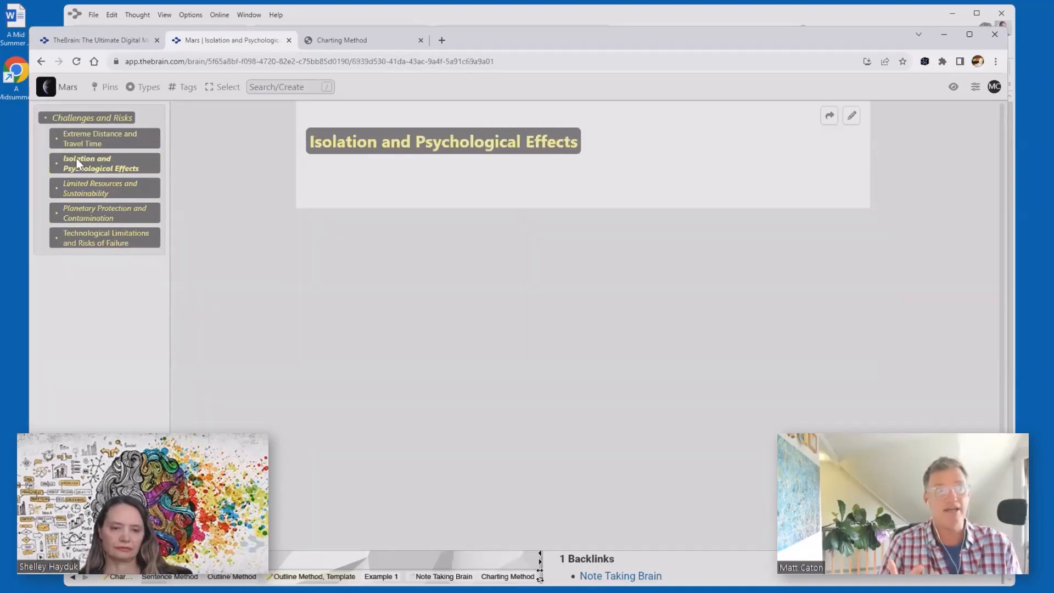
{"action": "left_click", "coordinate": [89, 117]}
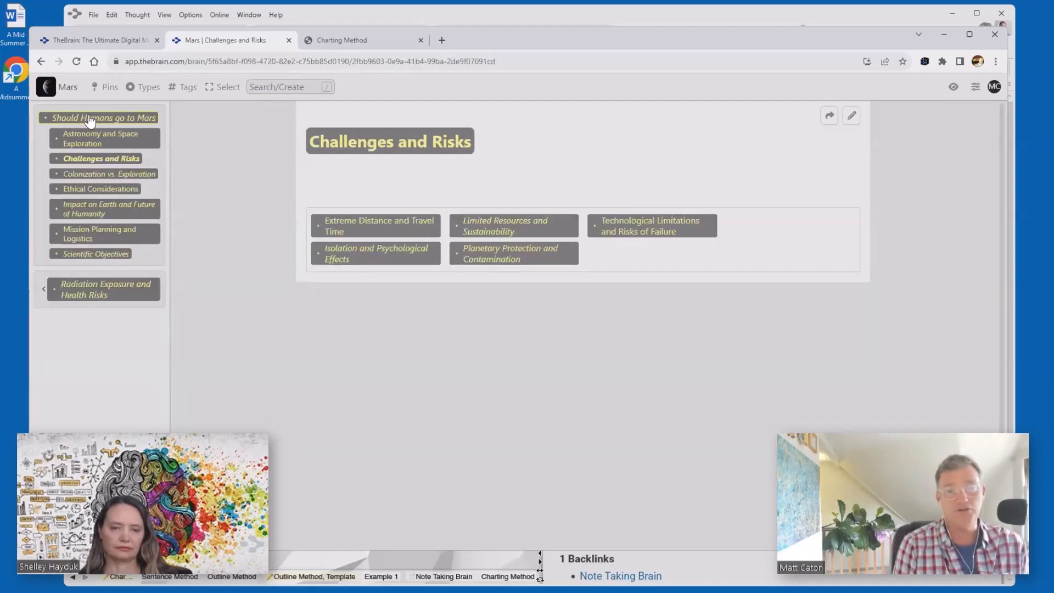
{"action": "left_click", "coordinate": [952, 88]}
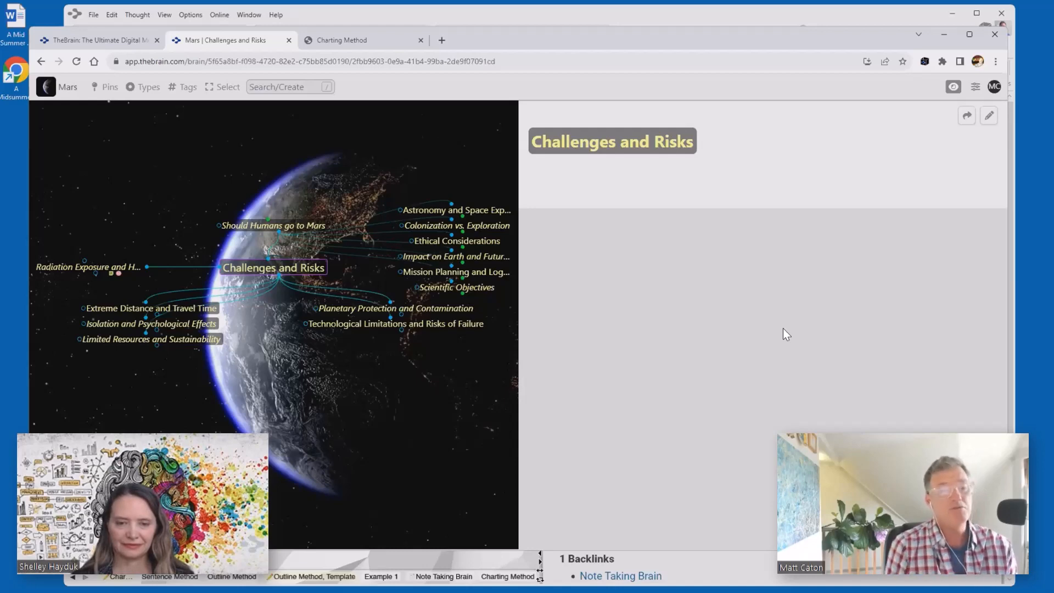
- Bring the TheBrain desktop app in front of Chrome, showing the Charting Method thought
{"action": "left_click", "coordinate": [776, 18]}
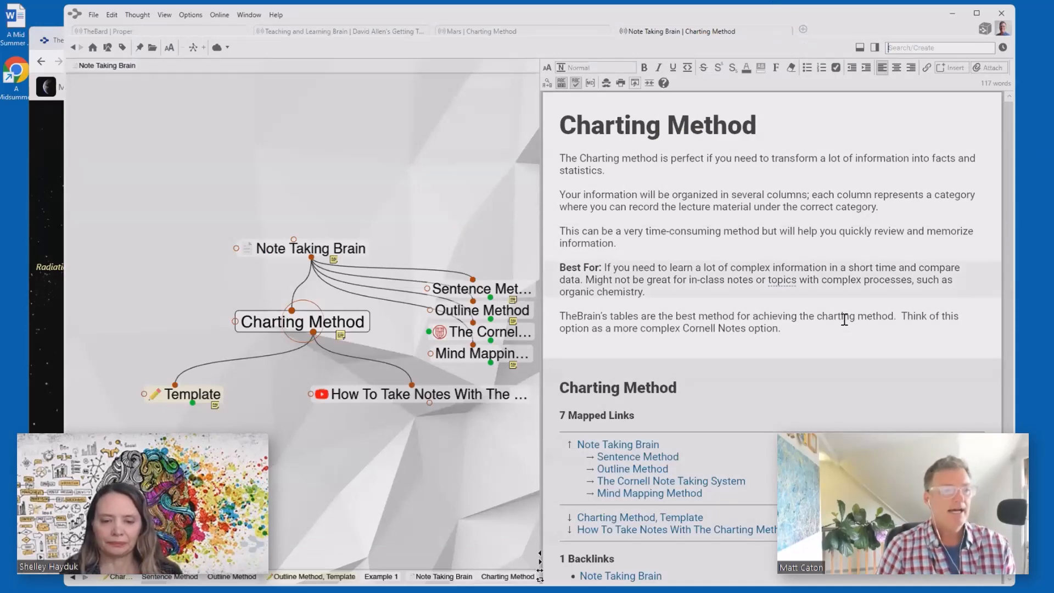
{"action": "scroll", "coordinate": [844, 318], "scroll_direction": "down", "scroll_amount": 1}
{"action": "scroll", "coordinate": [846, 320], "scroll_direction": "up", "scroll_amount": 1}
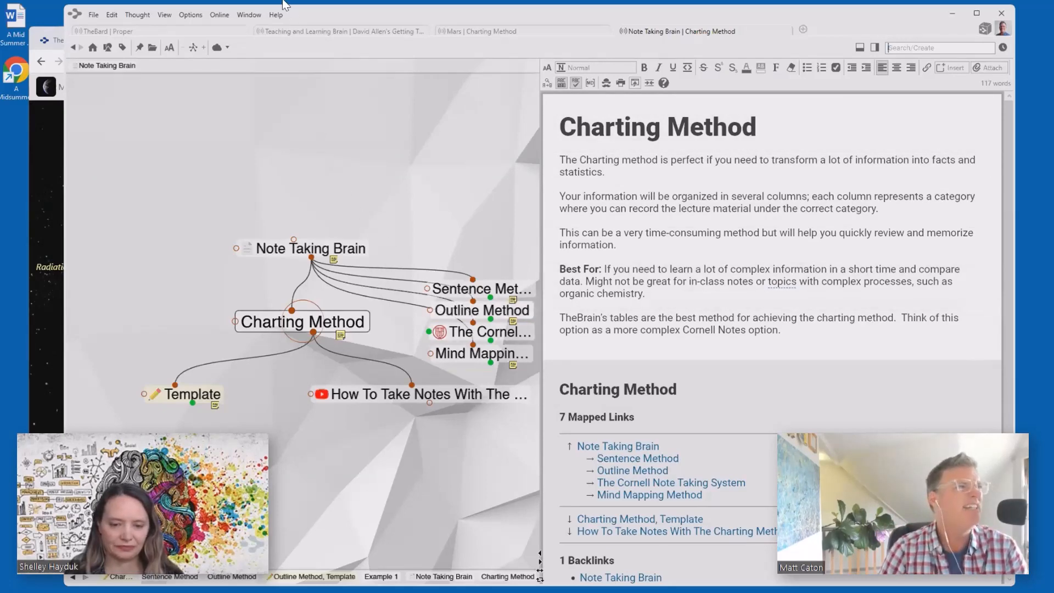
- In TheBard brain, navigate P, Dictionary, Resources, Literature and Comedy to A Midsummer Night's Dream
{"action": "left_click", "coordinate": [134, 34]}
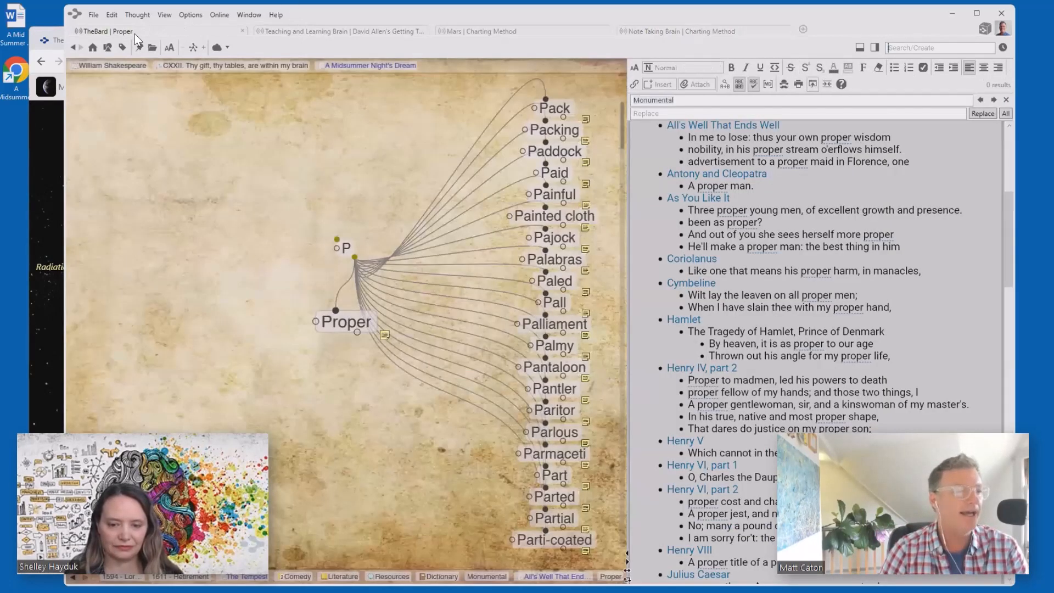
{"action": "left_click", "coordinate": [347, 249]}
{"action": "left_click", "coordinate": [348, 249]}
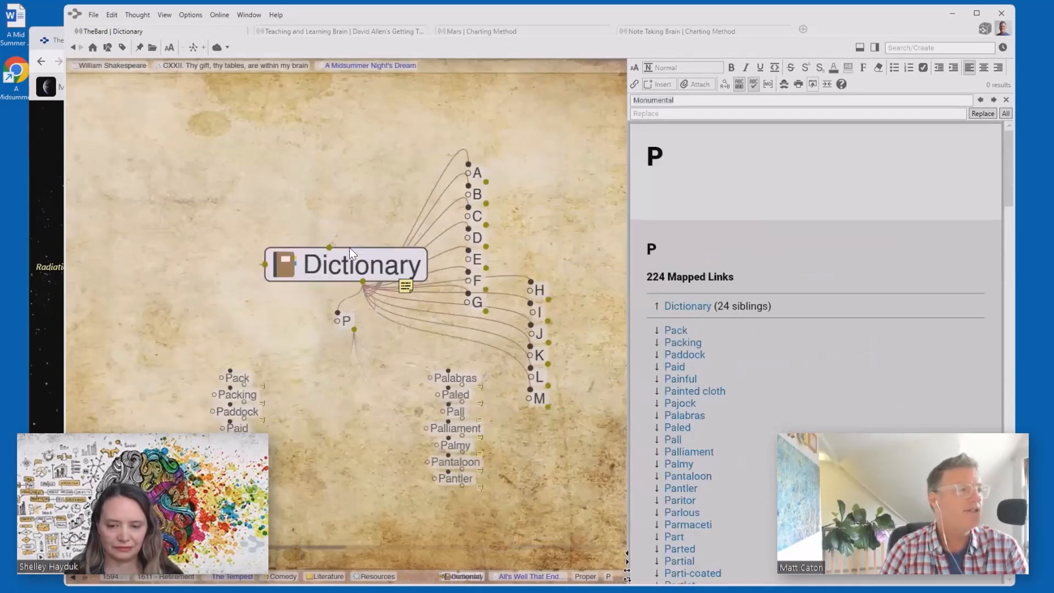
{"action": "left_click", "coordinate": [350, 247]}
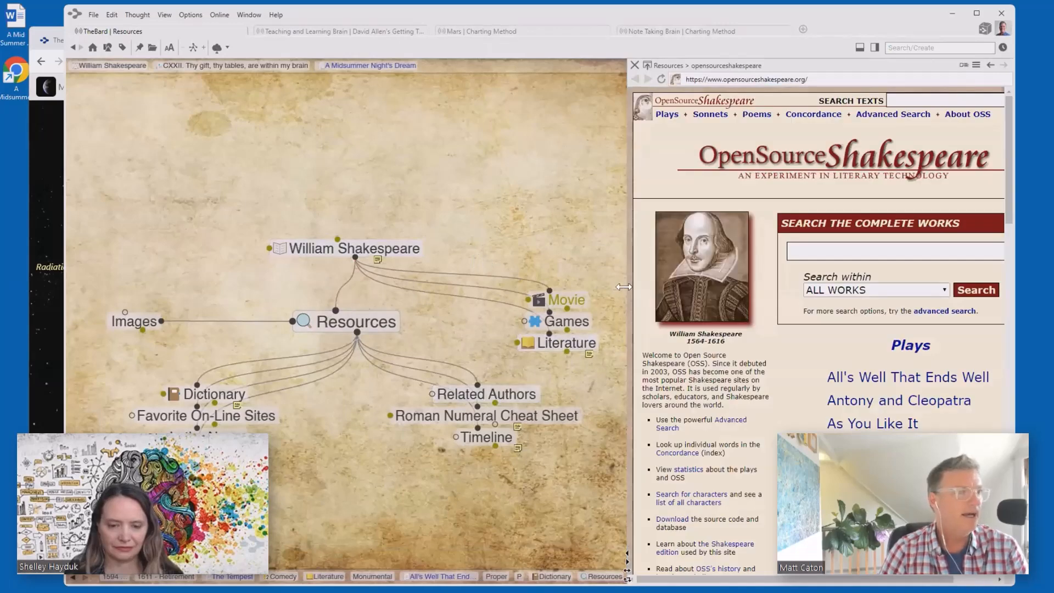
{"action": "left_click", "coordinate": [571, 343]}
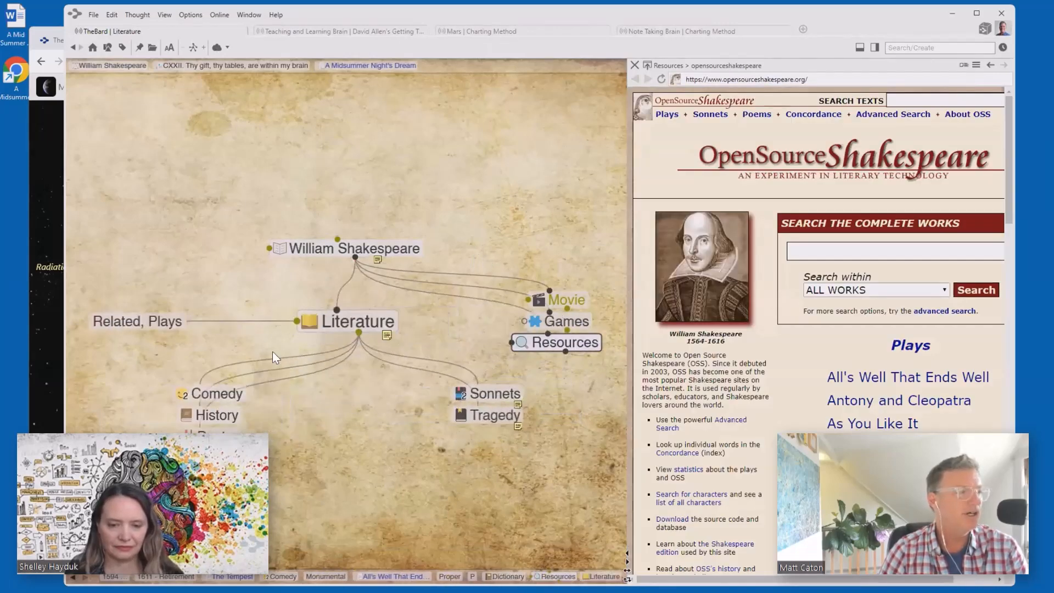
{"action": "left_click", "coordinate": [219, 394]}
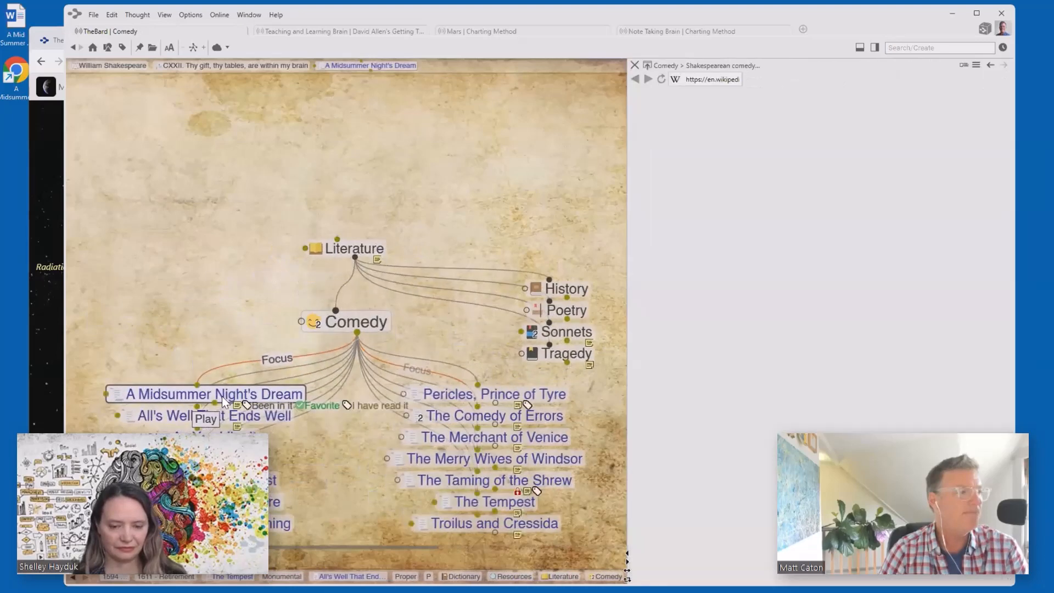
{"action": "left_click", "coordinate": [233, 394]}
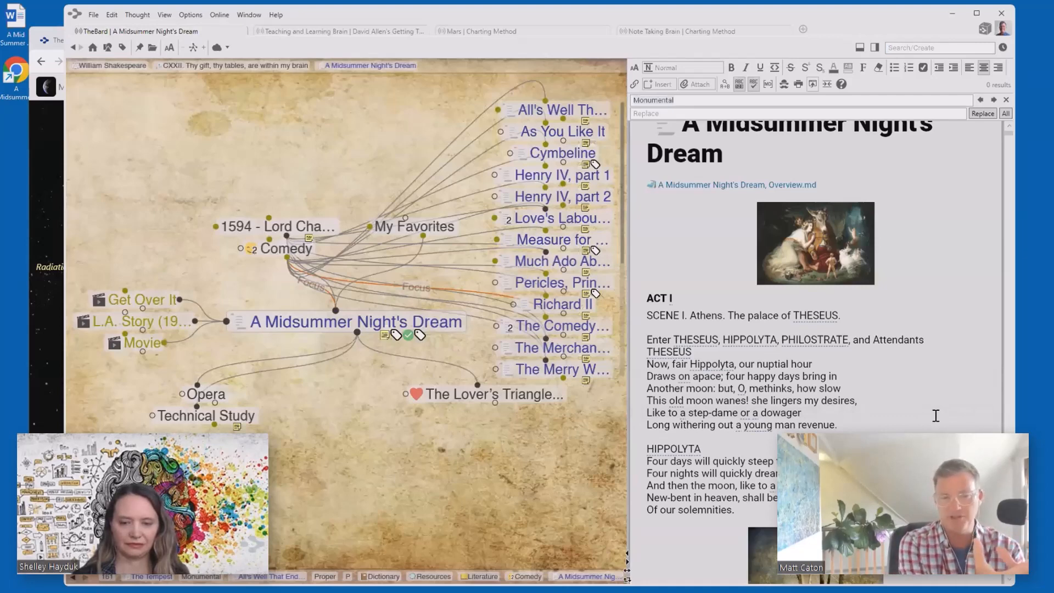
- Jump to the Hippolyta thought from the script word, then return to A Midsummer Night's Dream
{"action": "right_click", "coordinate": [713, 364]}
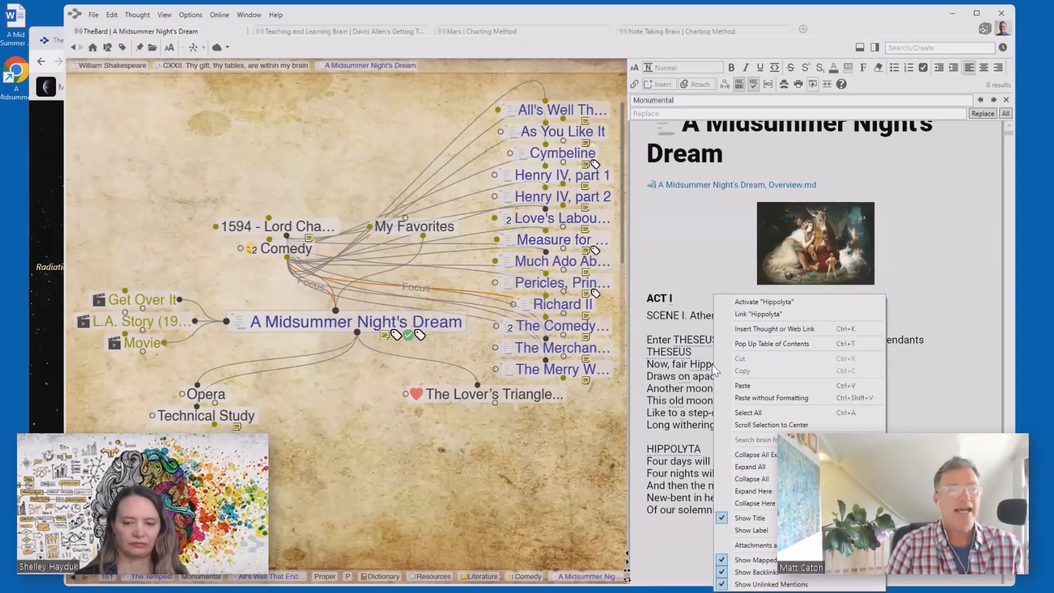
{"action": "left_click", "coordinate": [764, 301]}
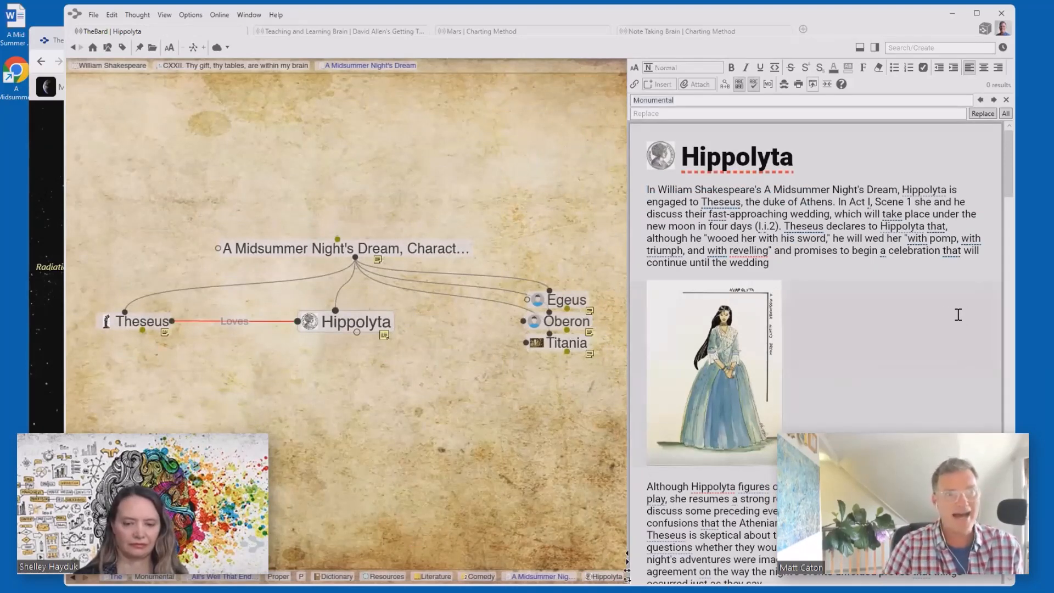
{"action": "scroll", "coordinate": [959, 315], "scroll_direction": "down", "scroll_amount": 6}
{"action": "scroll", "coordinate": [927, 316], "scroll_direction": "up", "scroll_amount": 6}
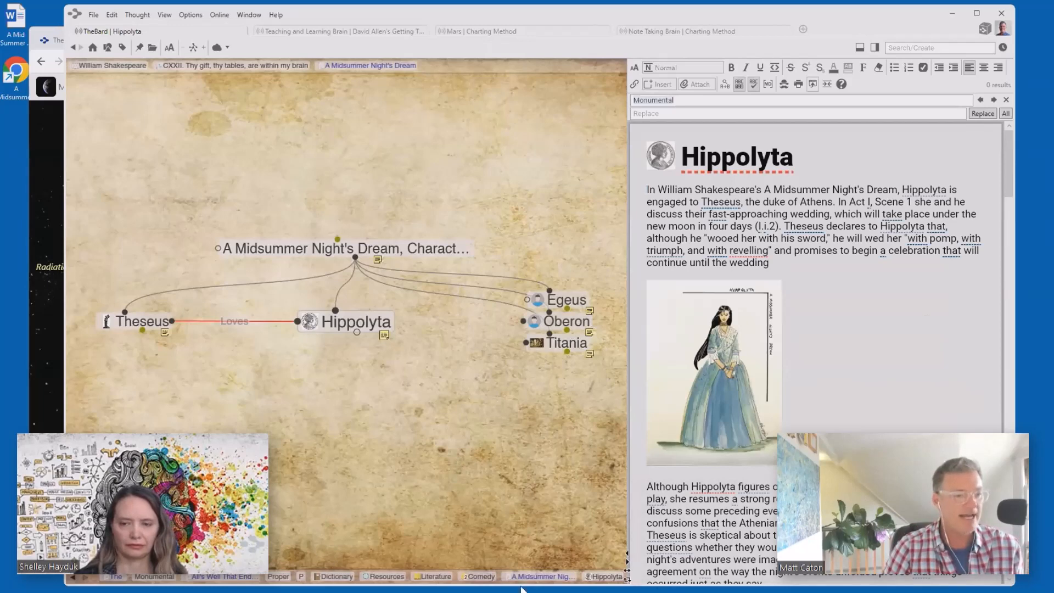
{"action": "left_click", "coordinate": [544, 577]}
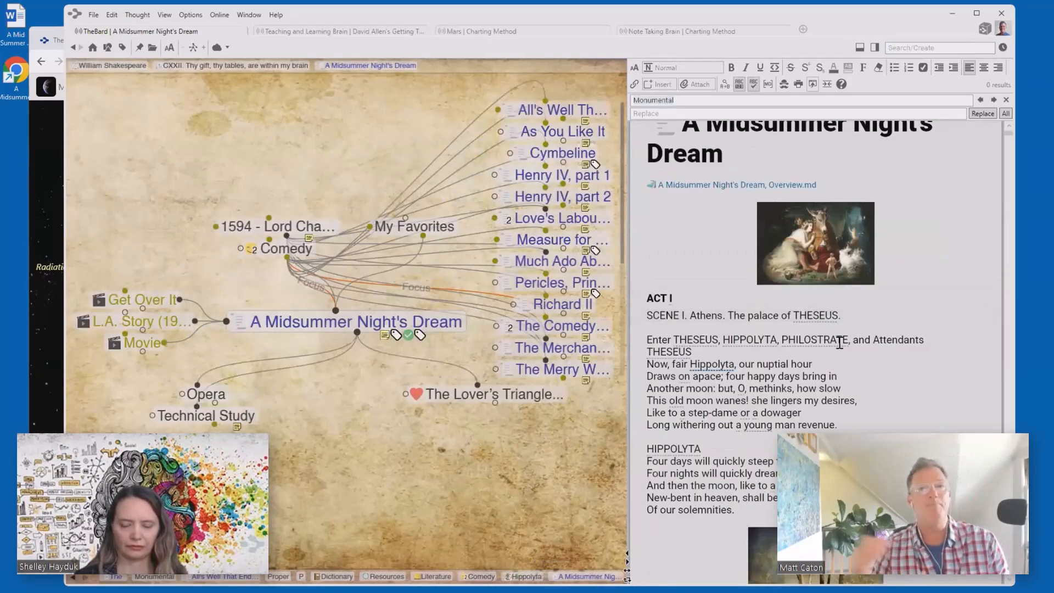
- Link the word Hippolyta in the Act I script to its thought and follow the new link
{"action": "right_click", "coordinate": [713, 365]}
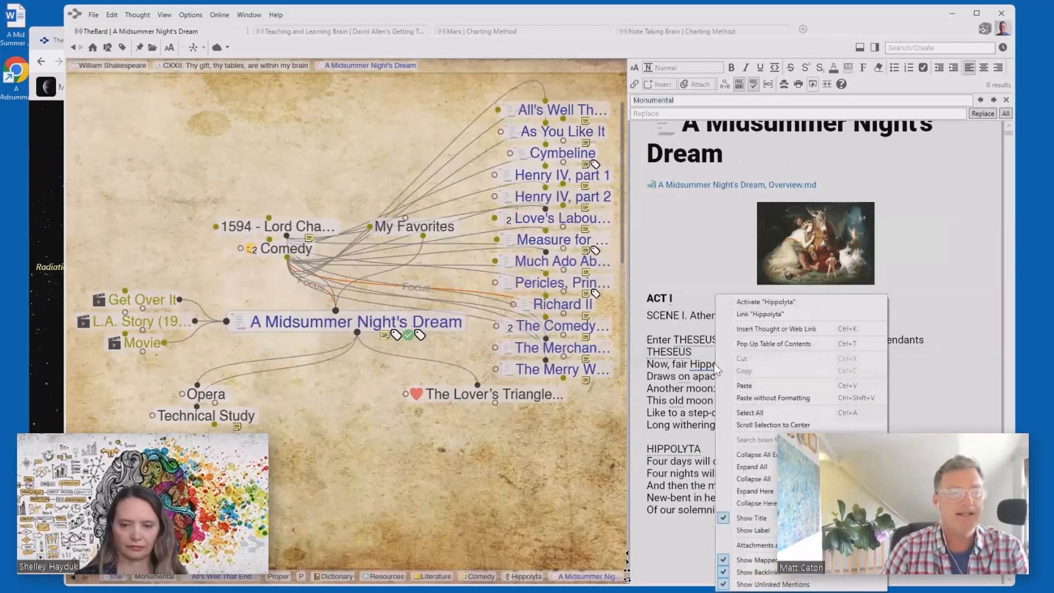
{"action": "left_click", "coordinate": [750, 315]}
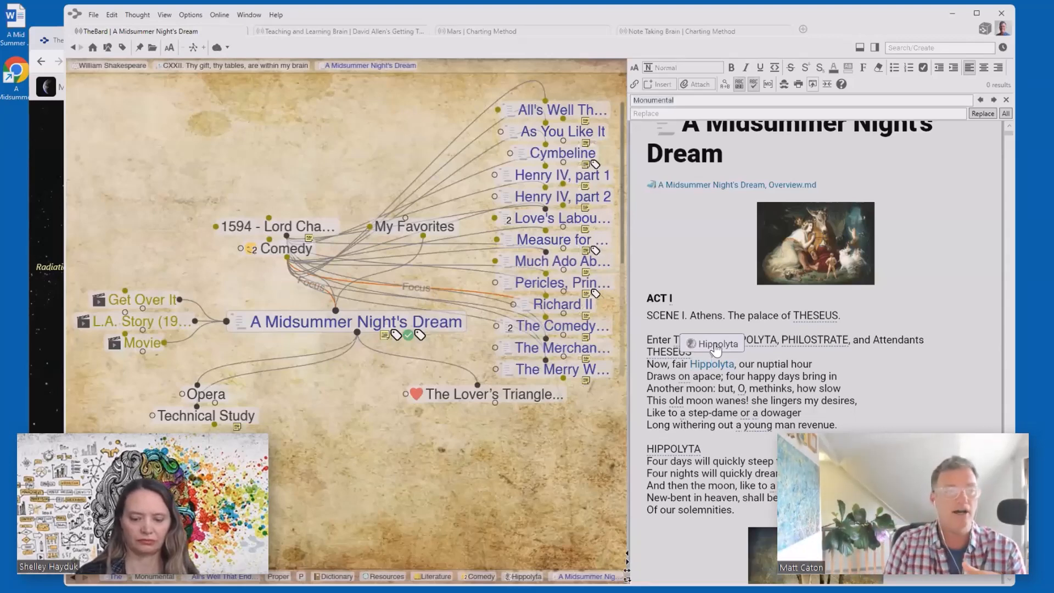
{"action": "left_click", "coordinate": [715, 345]}
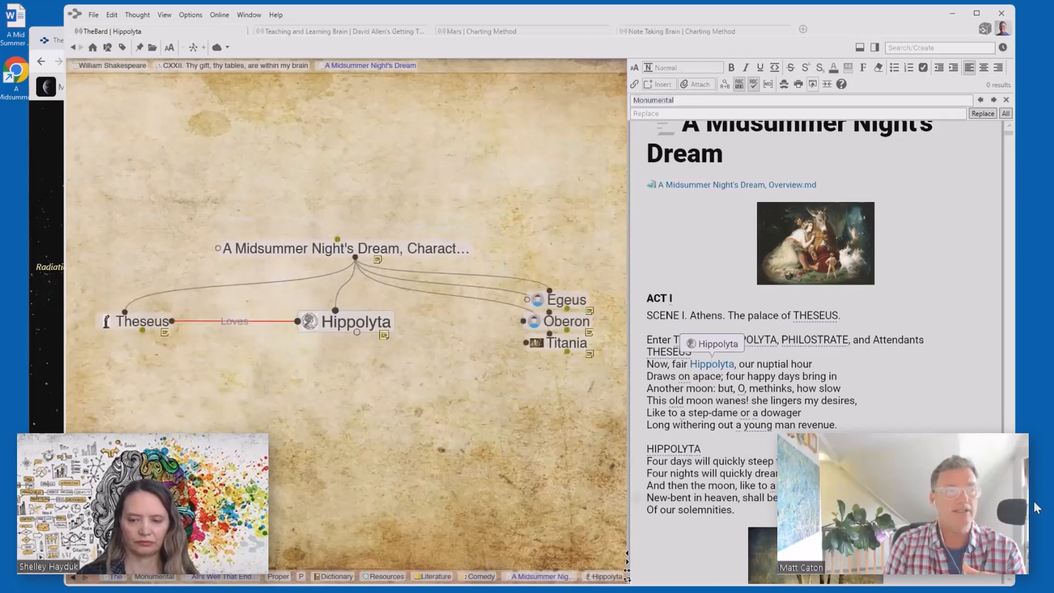
- Review Hippolyta's backlinks, then switch the notes panel from the attachment preview to Hippolyta's notes
{"action": "scroll", "coordinate": [967, 431], "scroll_direction": "down", "scroll_amount": 15}
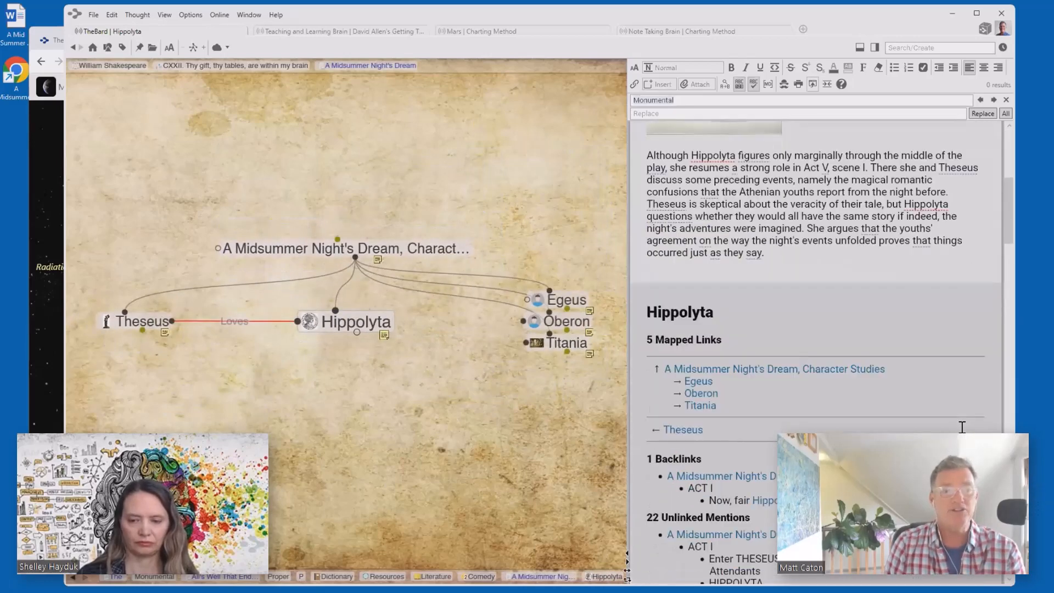
{"action": "scroll", "coordinate": [962, 428], "scroll_direction": "up", "scroll_amount": 3}
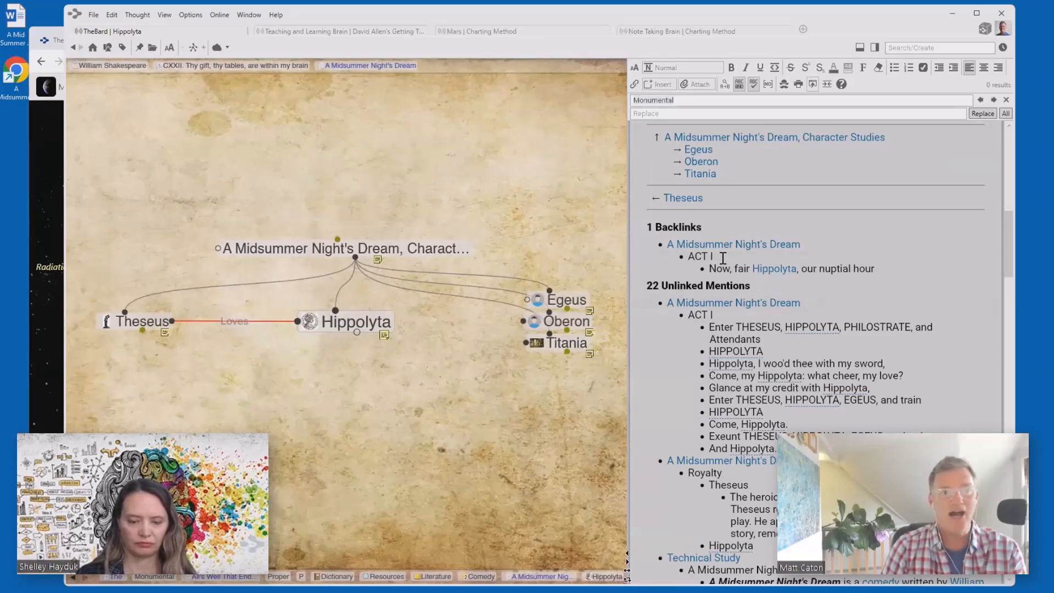
{"action": "left_click_drag", "start_coordinate": [703, 268], "coordinate": [888, 266]}
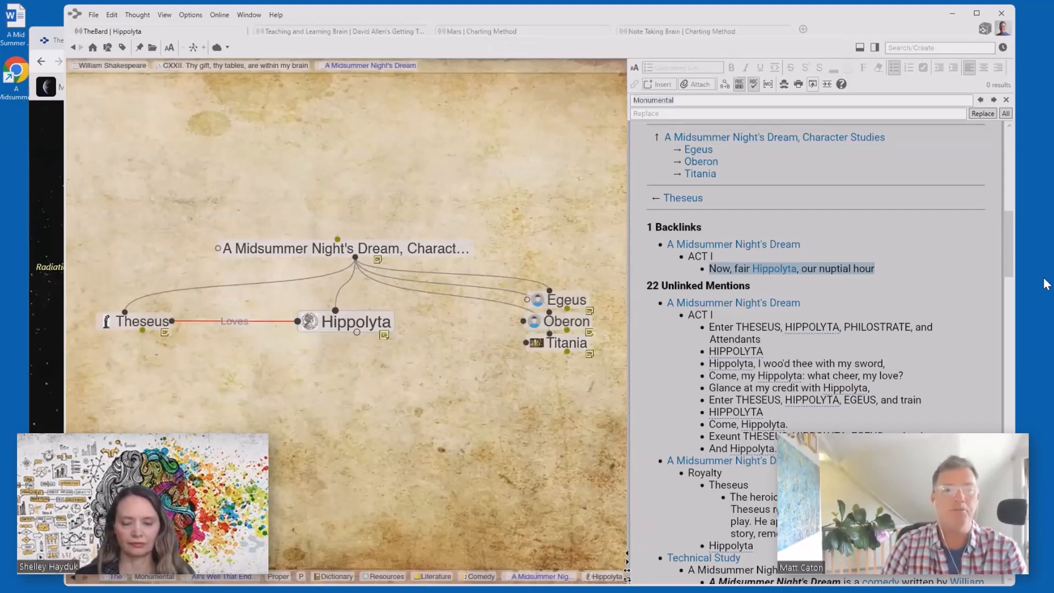
{"action": "scroll", "coordinate": [972, 308], "scroll_direction": "down", "scroll_amount": 10}
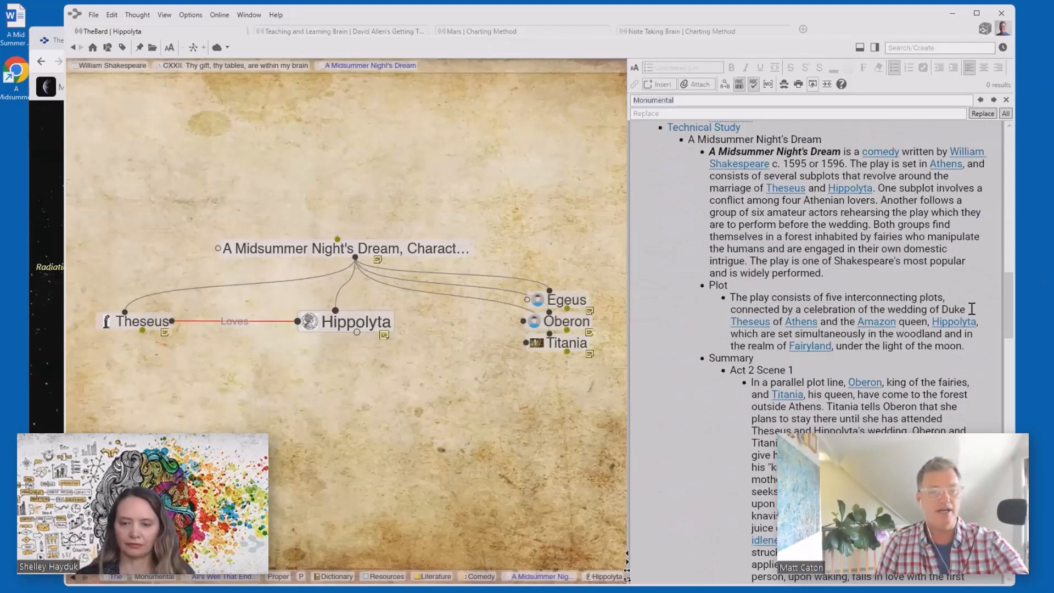
{"action": "scroll", "coordinate": [972, 308], "scroll_direction": "down", "scroll_amount": 15}
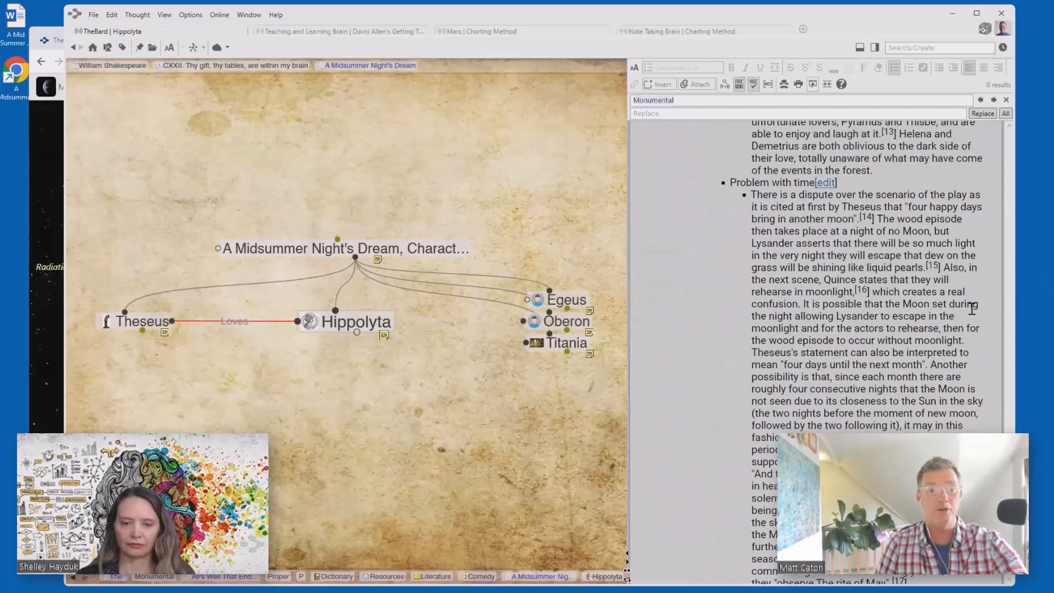
{"action": "scroll", "coordinate": [972, 309], "scroll_direction": "down", "scroll_amount": 7}
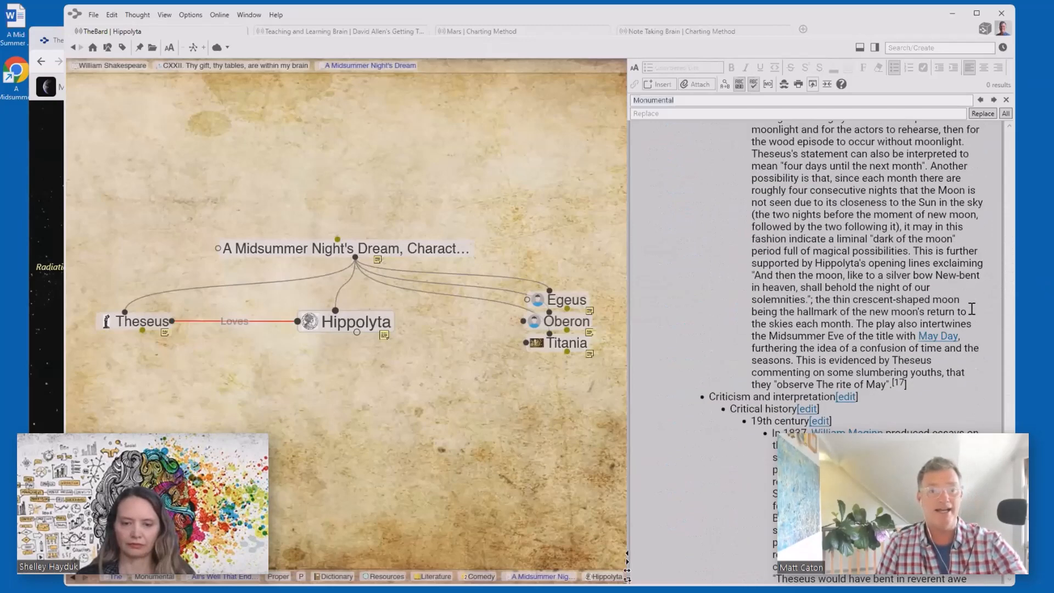
{"action": "right_click", "coordinate": [956, 399]}
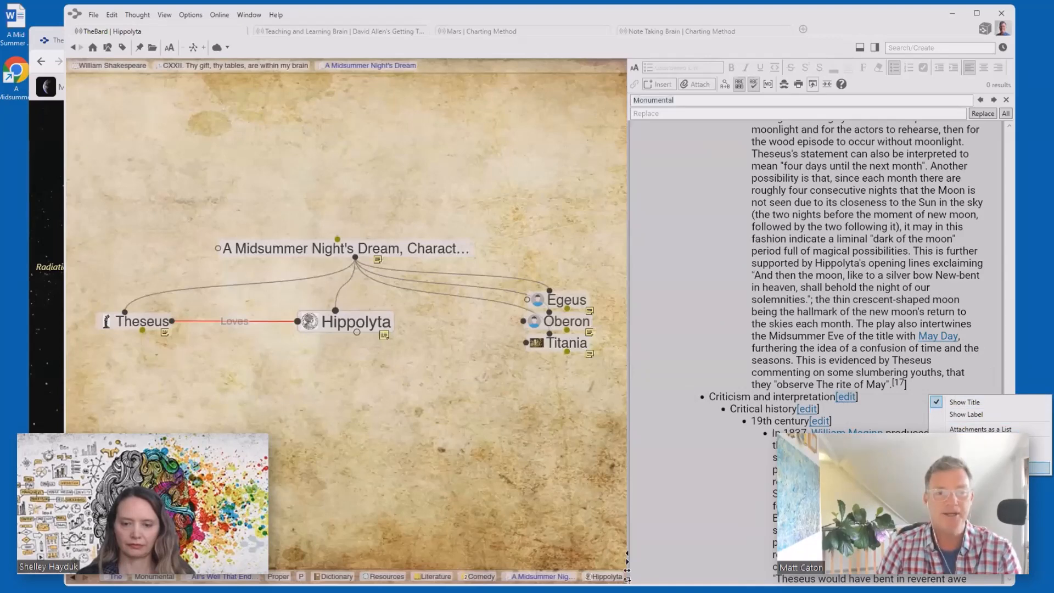
{"action": "left_click", "coordinate": [1038, 468]}
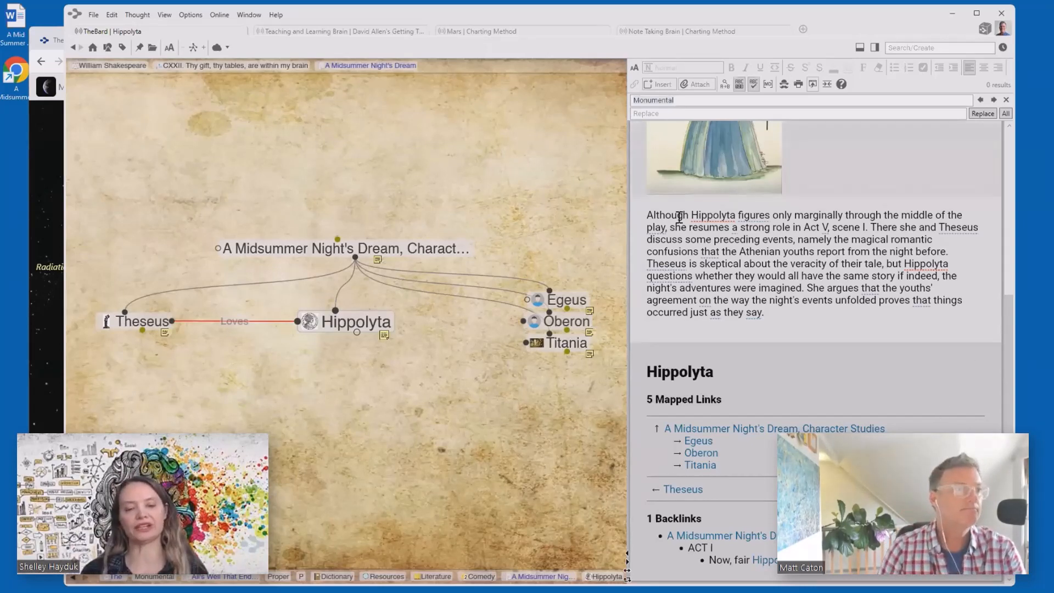
- Navigate up through Character Studies and Technical Study back to A Midsummer Night's Dream
{"action": "left_click", "coordinate": [397, 246]}
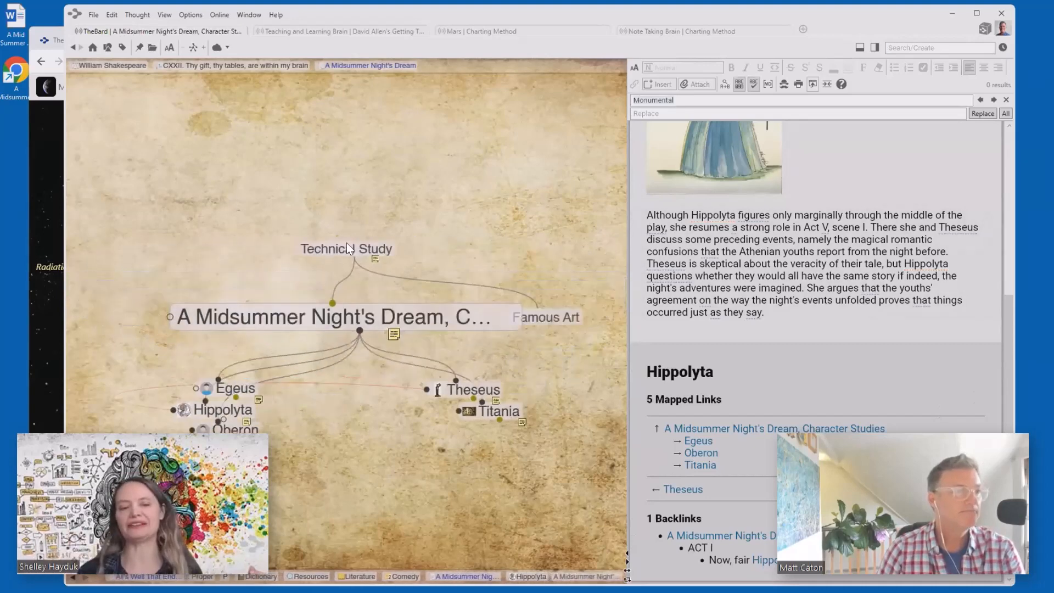
{"action": "left_click", "coordinate": [337, 251]}
{"action": "left_click", "coordinate": [337, 252]}
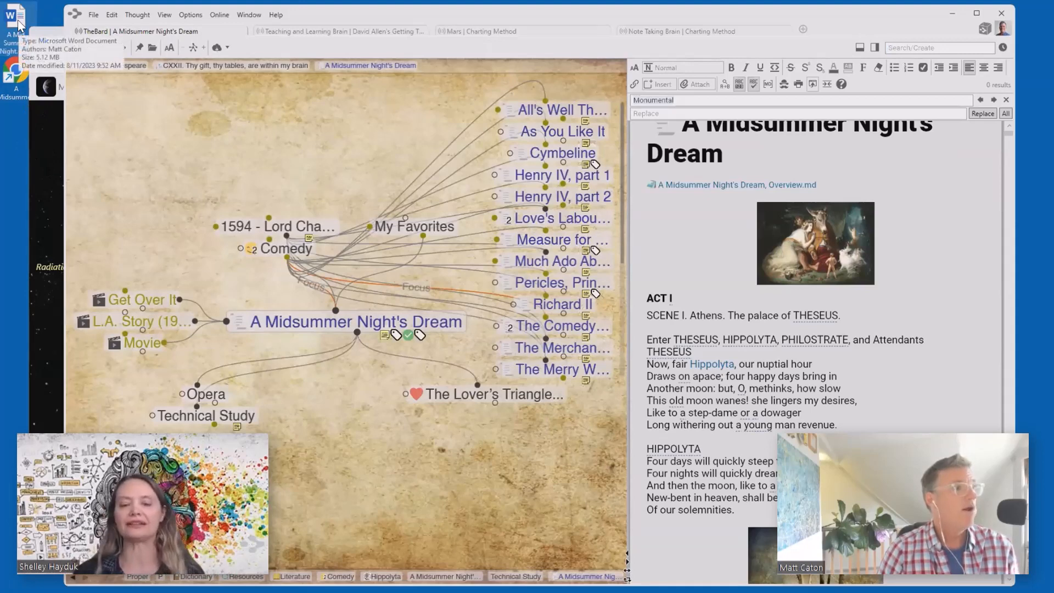
- Minimize Chrome and narrow TheBrain's window to uncover the Word file on the desktop
{"action": "left_click", "coordinate": [41, 161]}
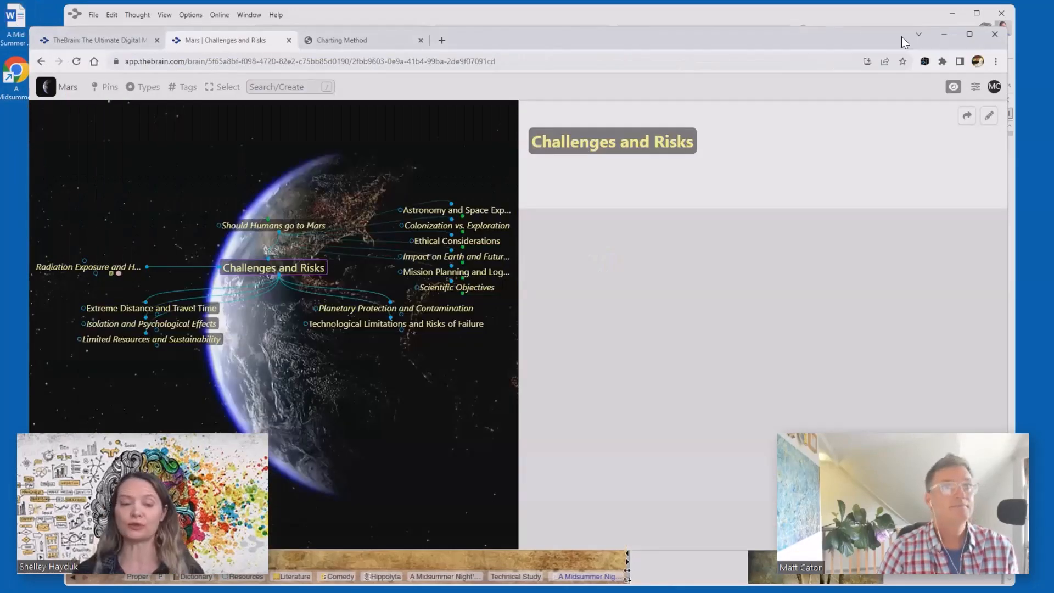
{"action": "left_click", "coordinate": [945, 35]}
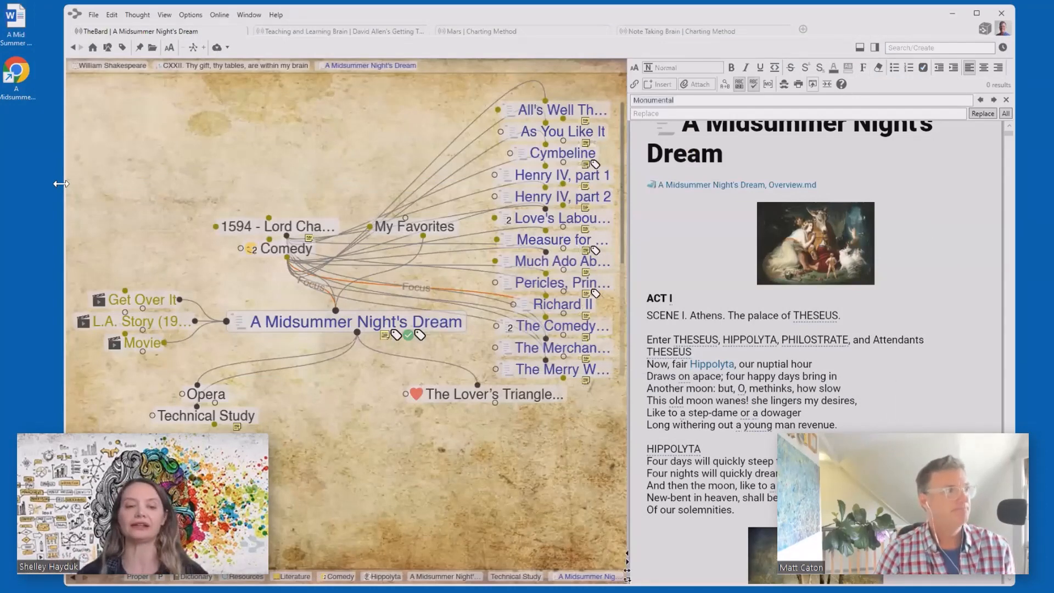
{"action": "left_click_drag", "start_coordinate": [60, 183], "coordinate": [120, 169]}
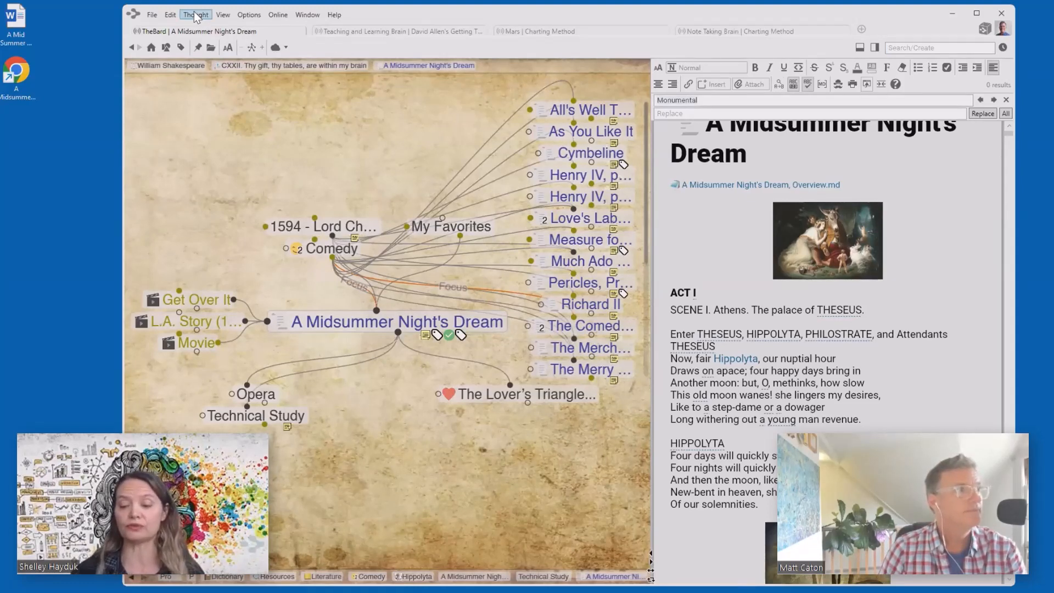
{"action": "left_click", "coordinate": [249, 15]}
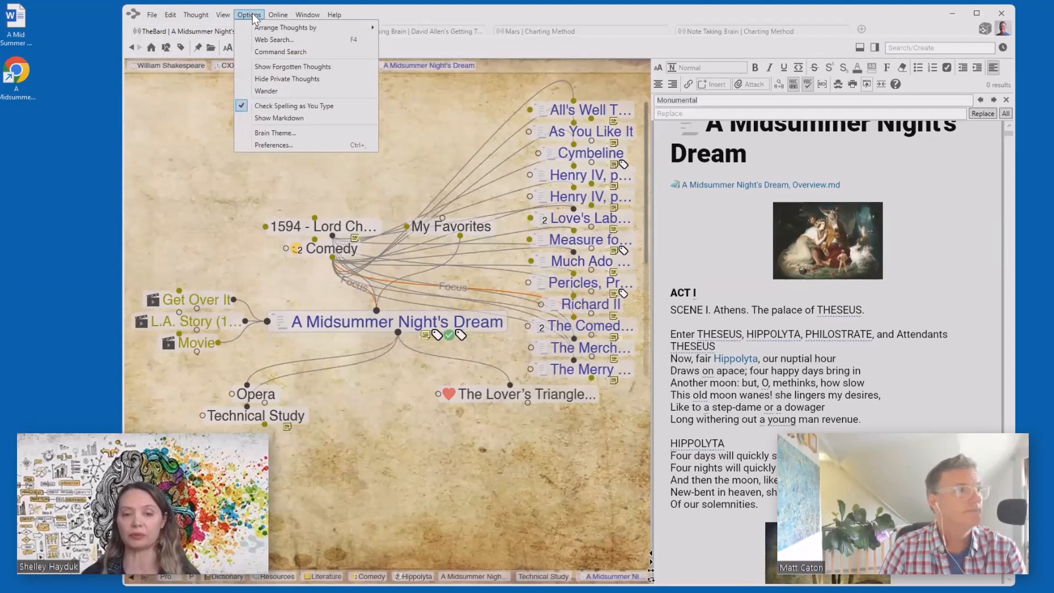
{"action": "left_click", "coordinate": [269, 145]}
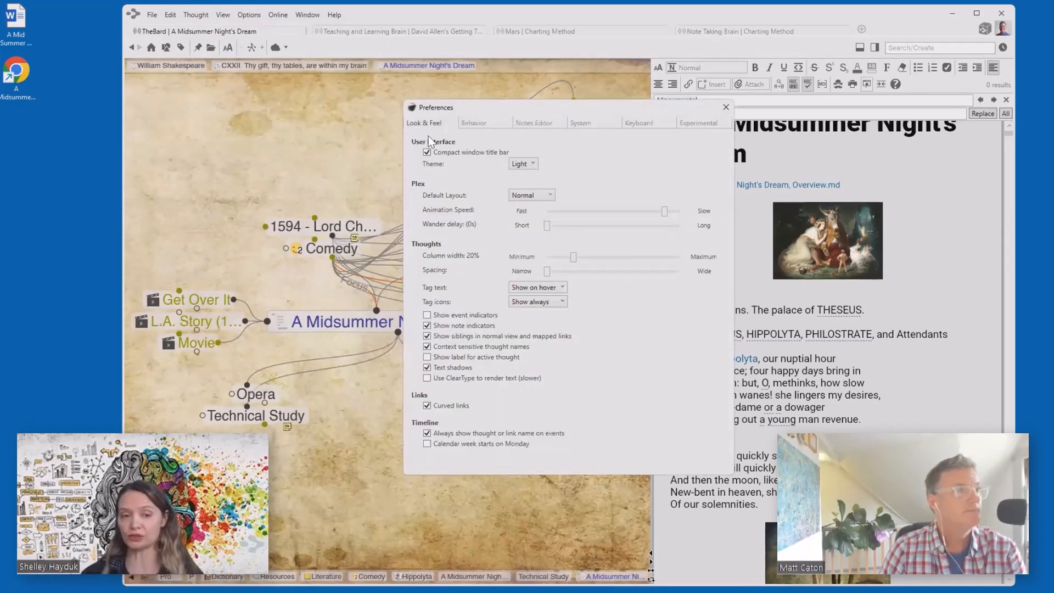
{"action": "left_click", "coordinate": [472, 122]}
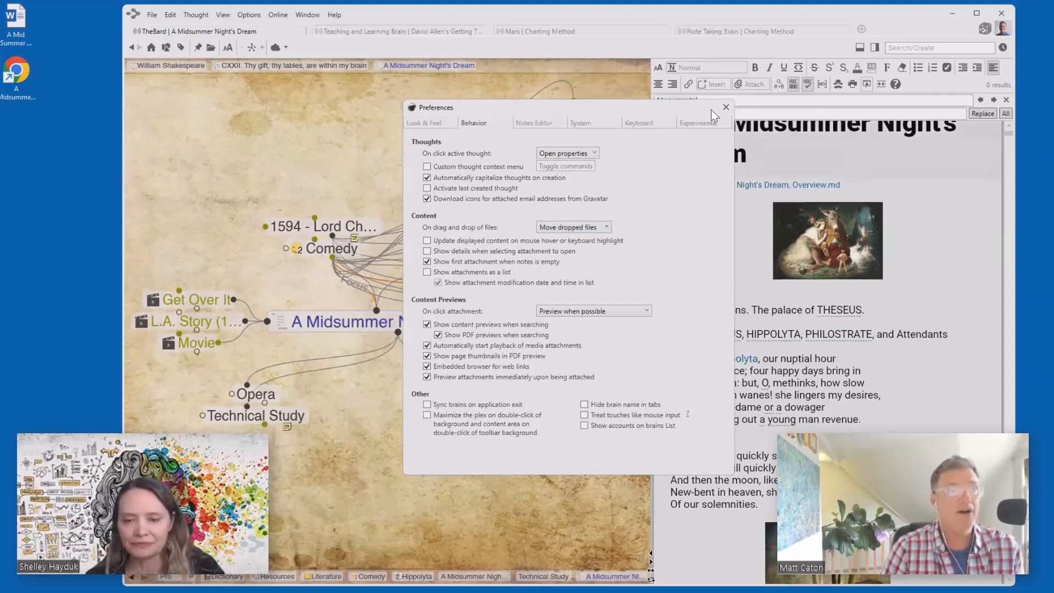
{"action": "left_click", "coordinate": [725, 108]}
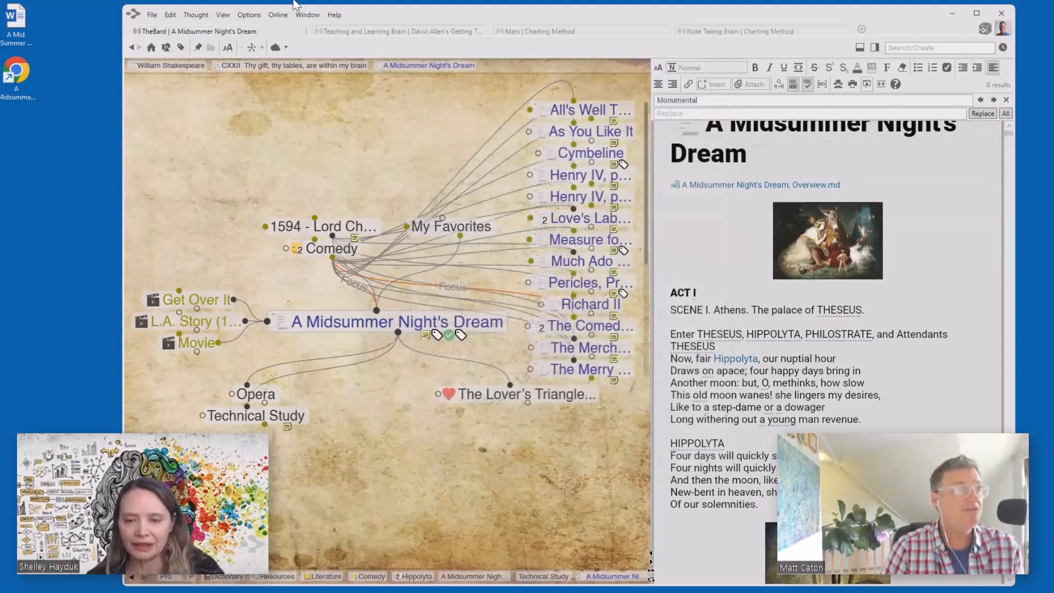
{"action": "left_click", "coordinate": [248, 14]}
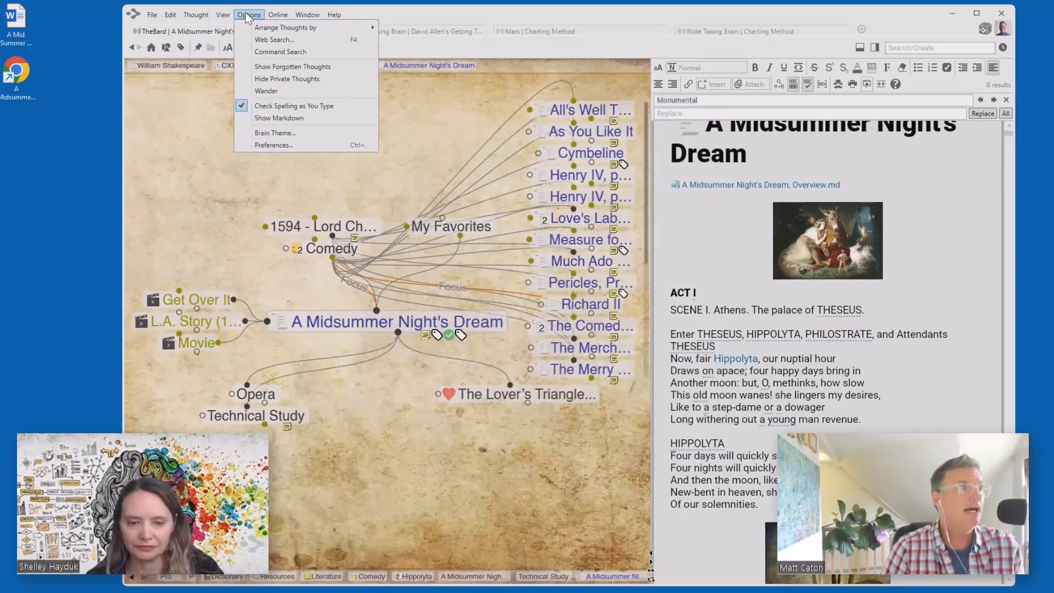
{"action": "left_click", "coordinate": [262, 146]}
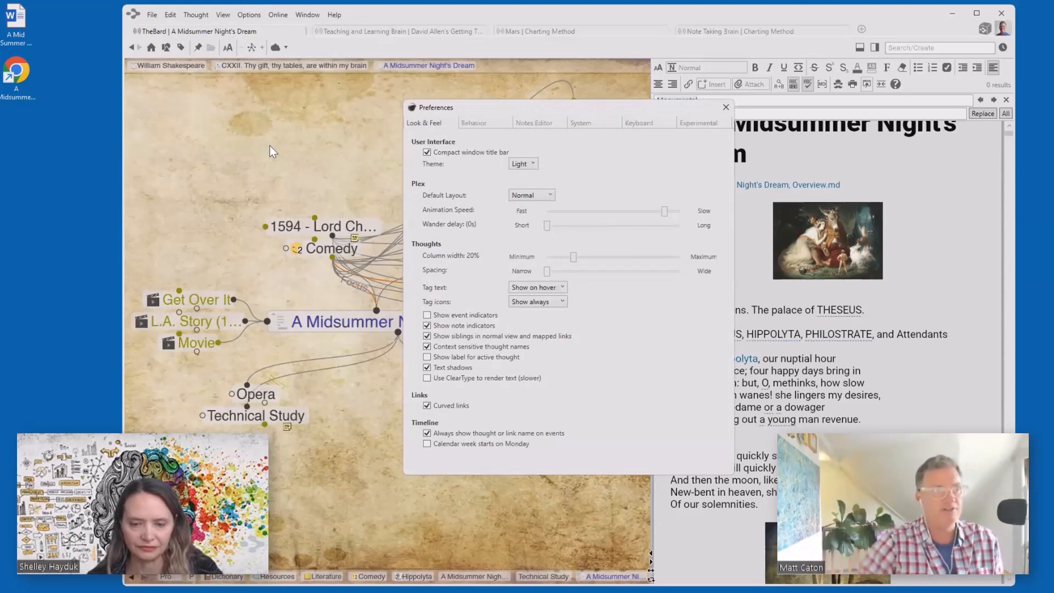
{"action": "left_click", "coordinate": [478, 121]}
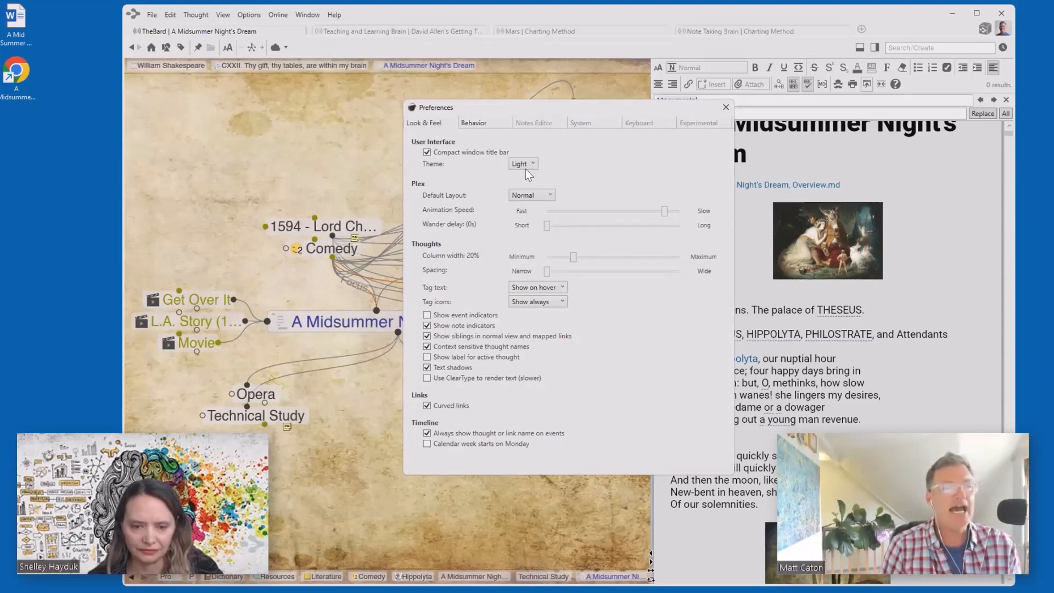
{"action": "left_click", "coordinate": [601, 228]}
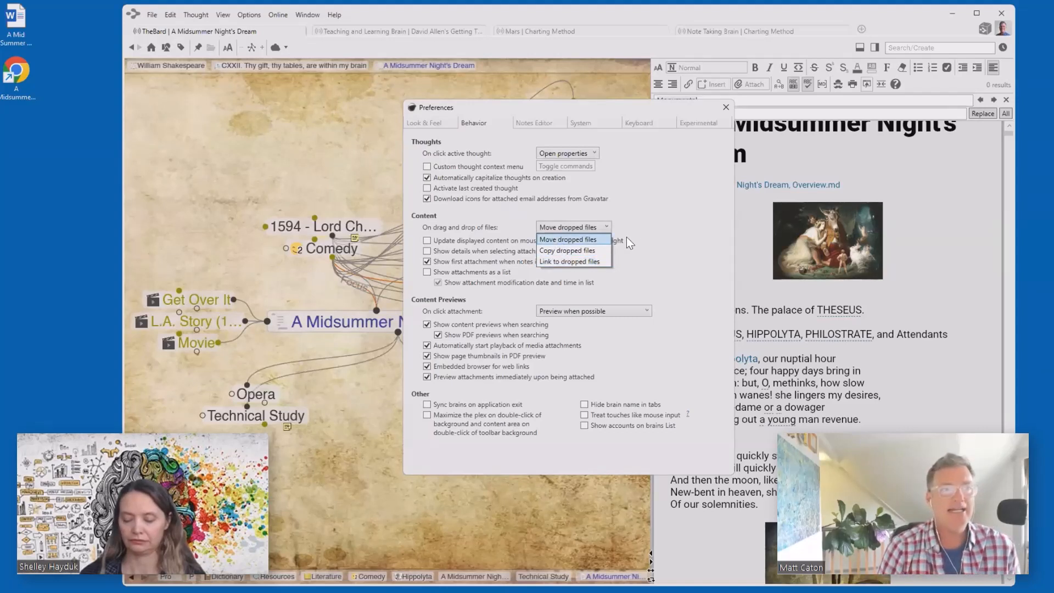
{"action": "left_click", "coordinate": [655, 213]}
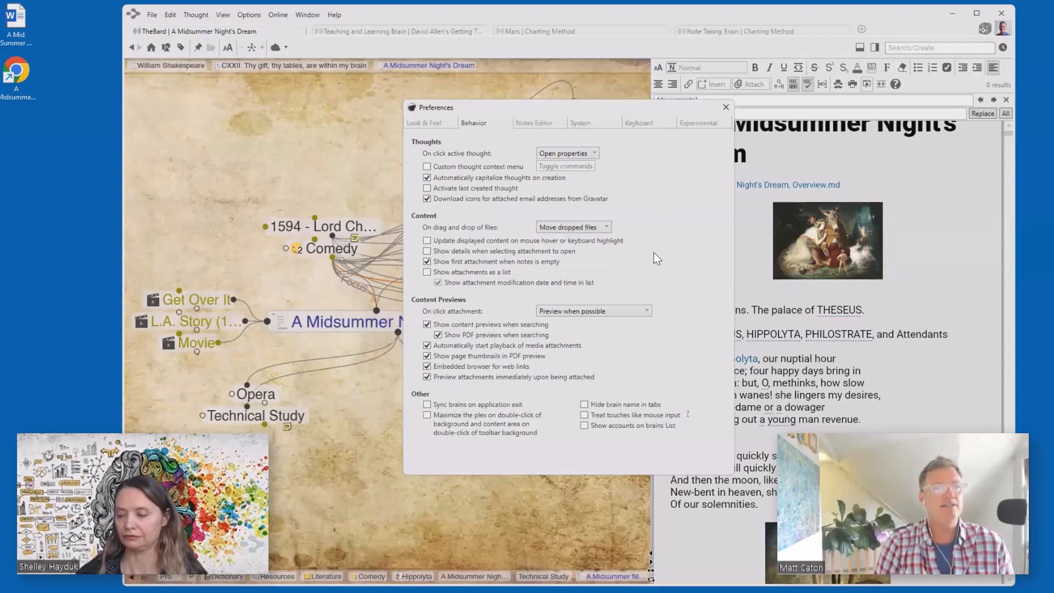
{"action": "left_click", "coordinate": [725, 106]}
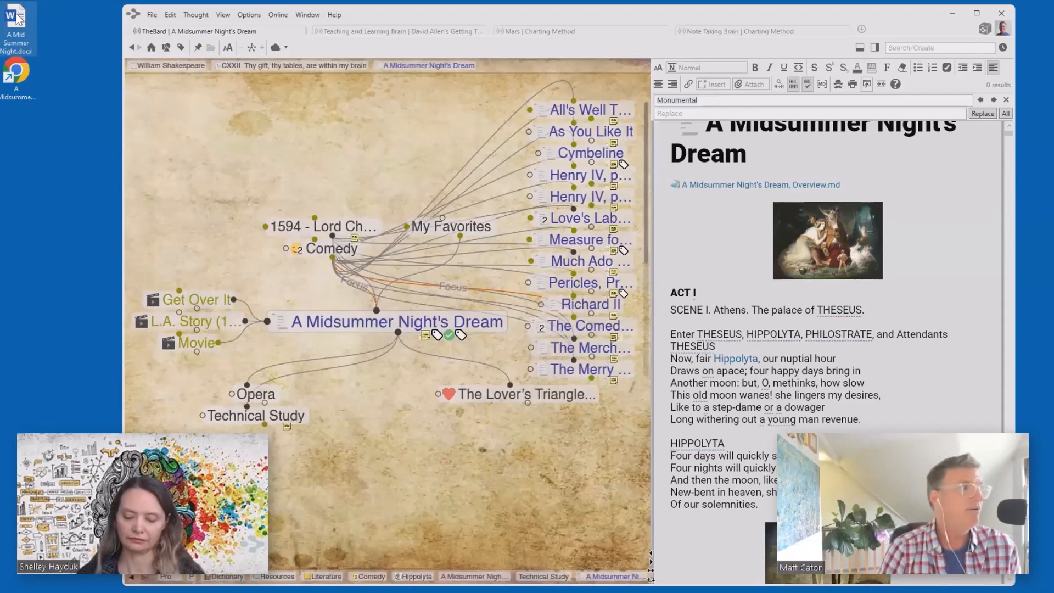
- Add A Mid Summer Night.docx as a child thought of A Midsummer Night's Dream and open it in Word
{"action": "left_click_drag", "start_coordinate": [25, 35], "coordinate": [416, 473]}
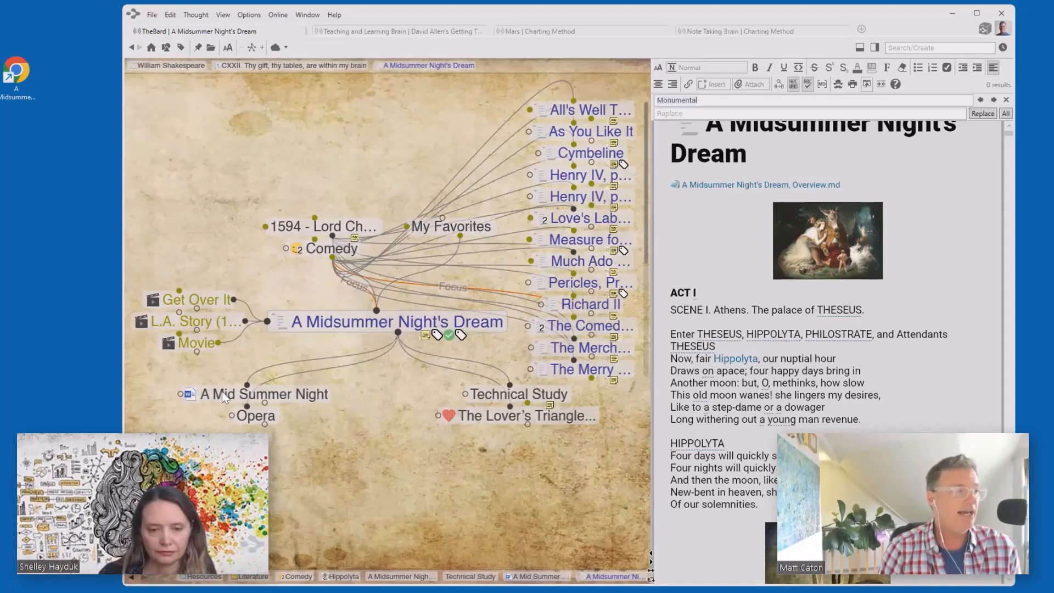
{"action": "left_click", "coordinate": [189, 395]}
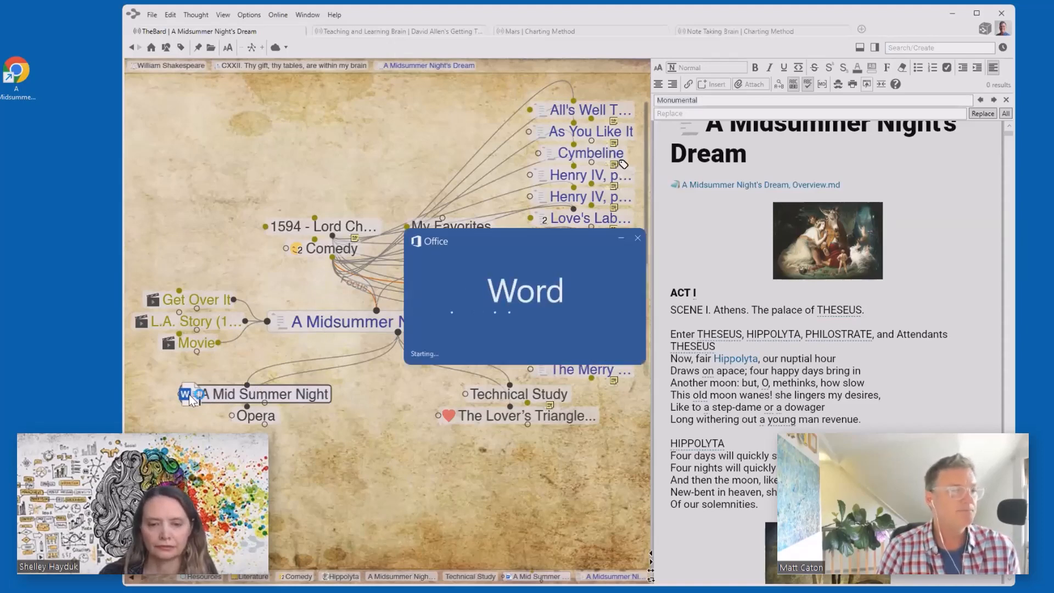
{"action": "scroll", "coordinate": [427, 255], "scroll_direction": "down", "scroll_amount": 10}
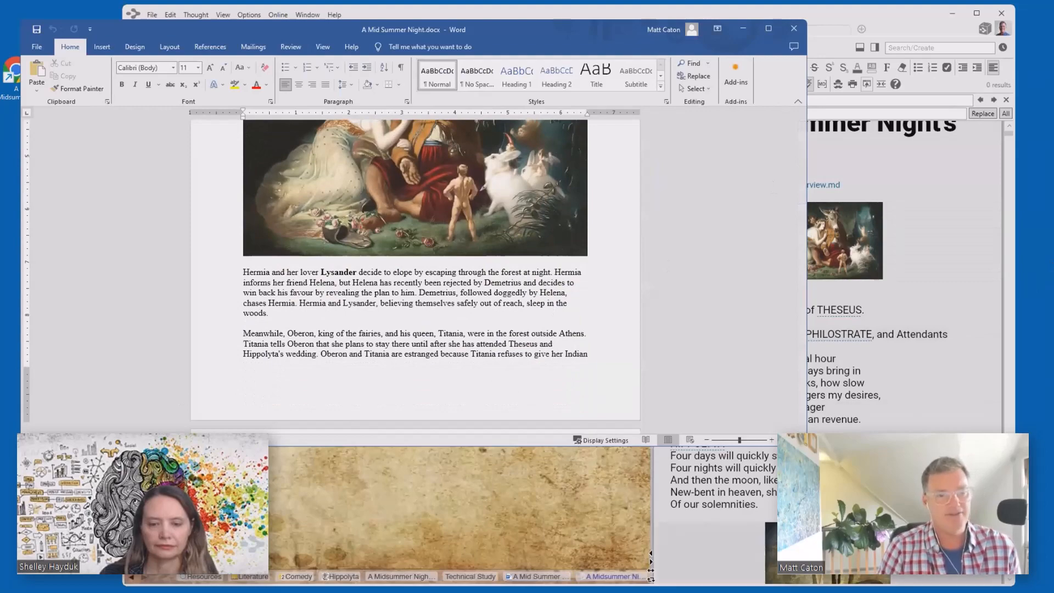
{"action": "scroll", "coordinate": [408, 251], "scroll_direction": "down", "scroll_amount": 15}
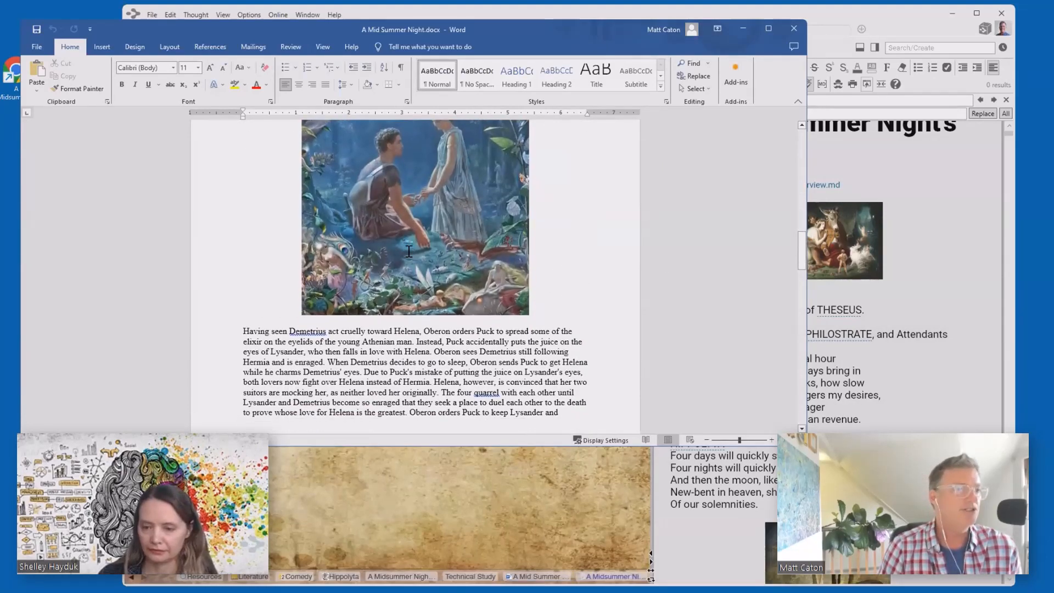
{"action": "scroll", "coordinate": [409, 251], "scroll_direction": "down", "scroll_amount": 15}
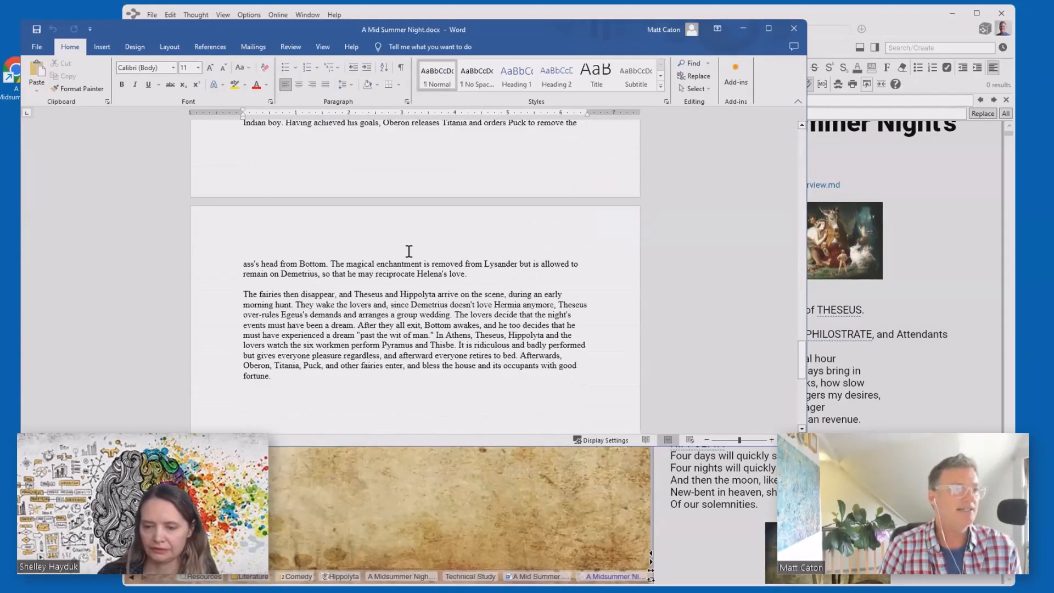
{"action": "scroll", "coordinate": [409, 251], "scroll_direction": "up", "scroll_amount": 15}
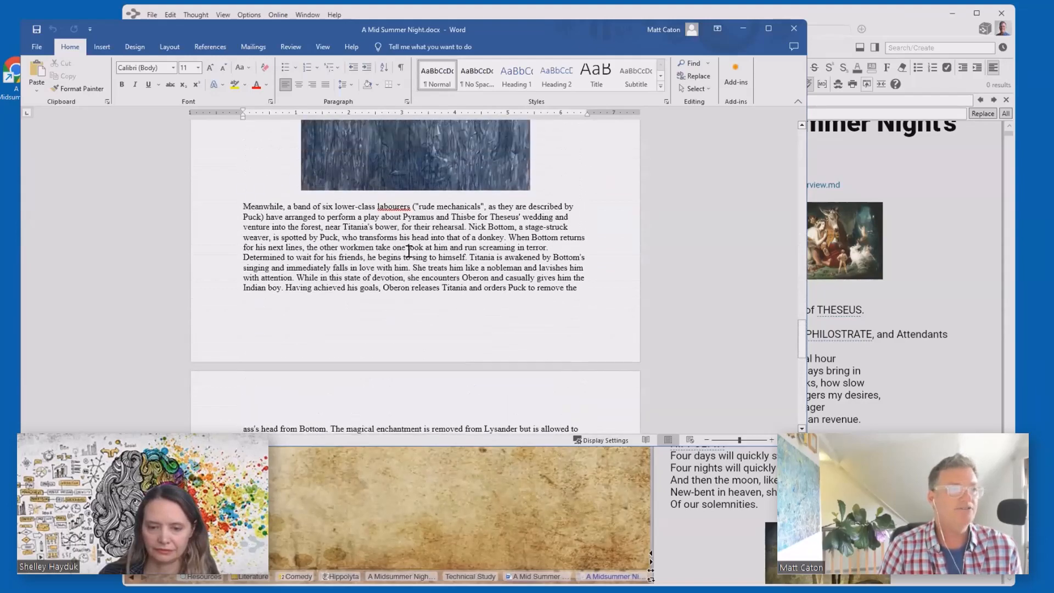
{"action": "scroll", "coordinate": [409, 251], "scroll_direction": "up", "scroll_amount": 15}
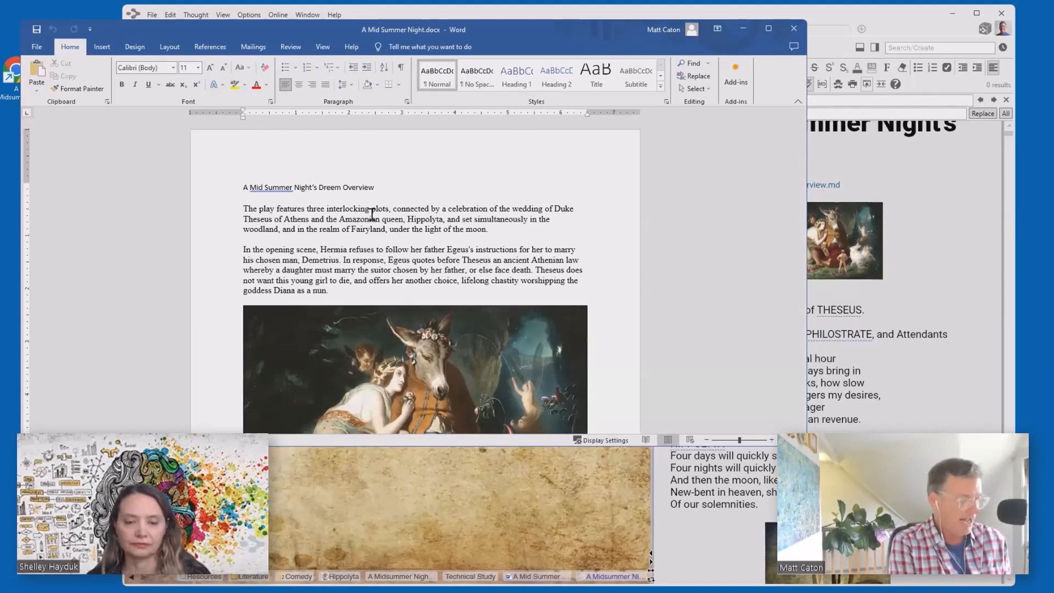
- Add the line 'Draft number 2 for the Children's Play....' above the document's overview heading
{"action": "key", "text": "Return"}
{"action": "key", "text": "Return"}
{"action": "key", "text": "Return"}
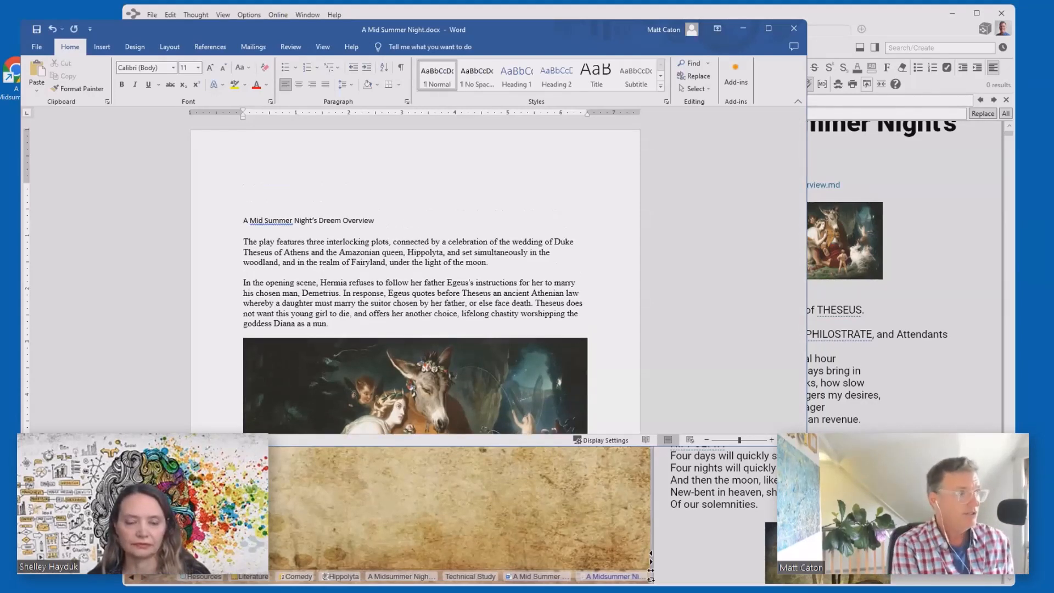
{"action": "type", "text": "Draft num"}
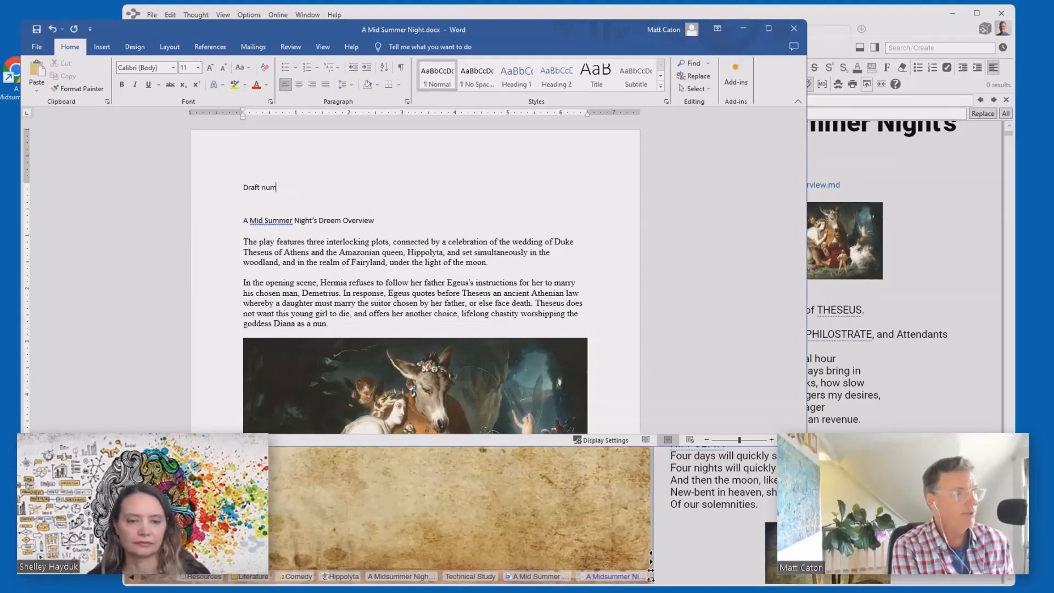
{"action": "type", "text": "ber 2"}
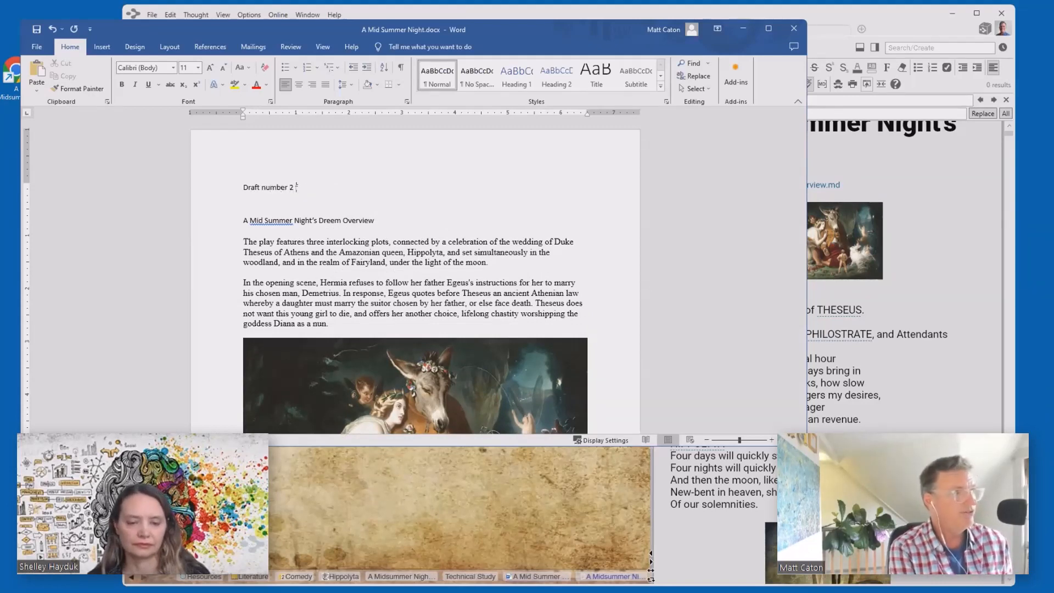
{"action": "type", "text": " for the Child"}
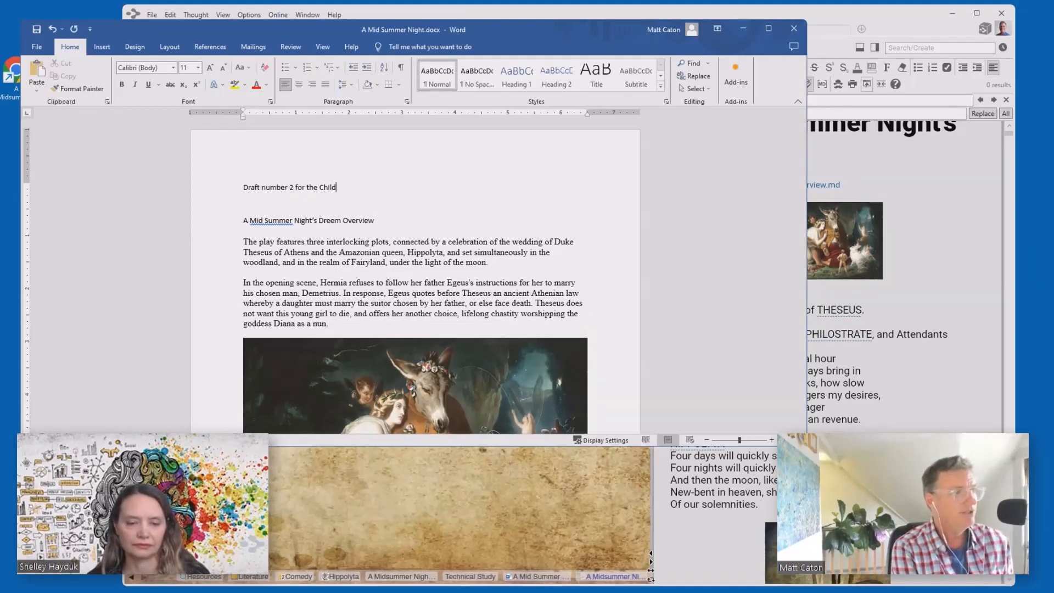
{"action": "type", "text": "ren's Play...."}
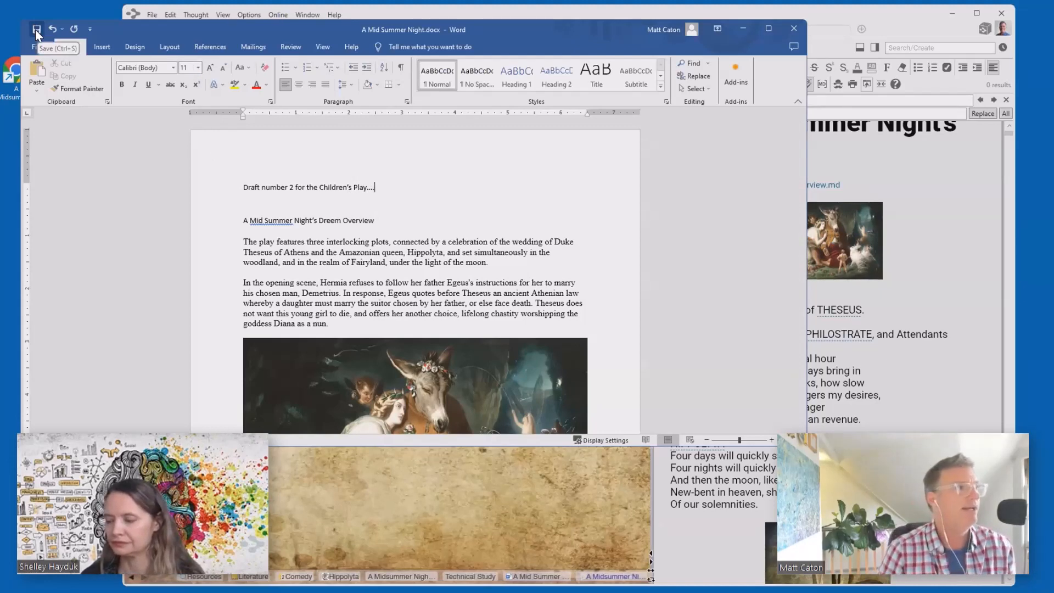
- Save a copy of the Word document as 'A Mid Summer Night version 2.docx' in its current folder
{"action": "left_click", "coordinate": [35, 48]}
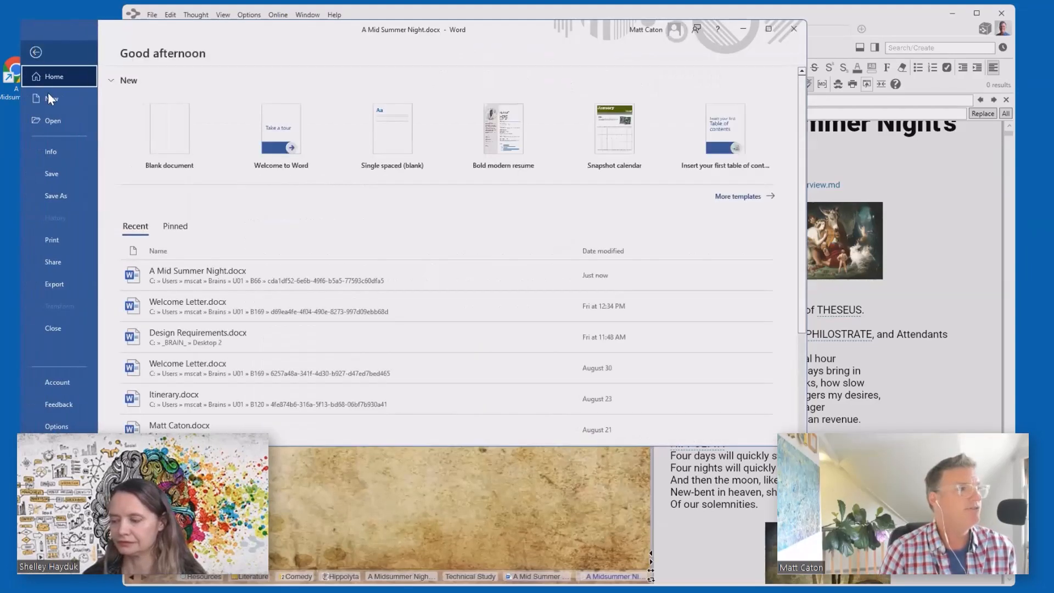
{"action": "left_click", "coordinate": [69, 196]}
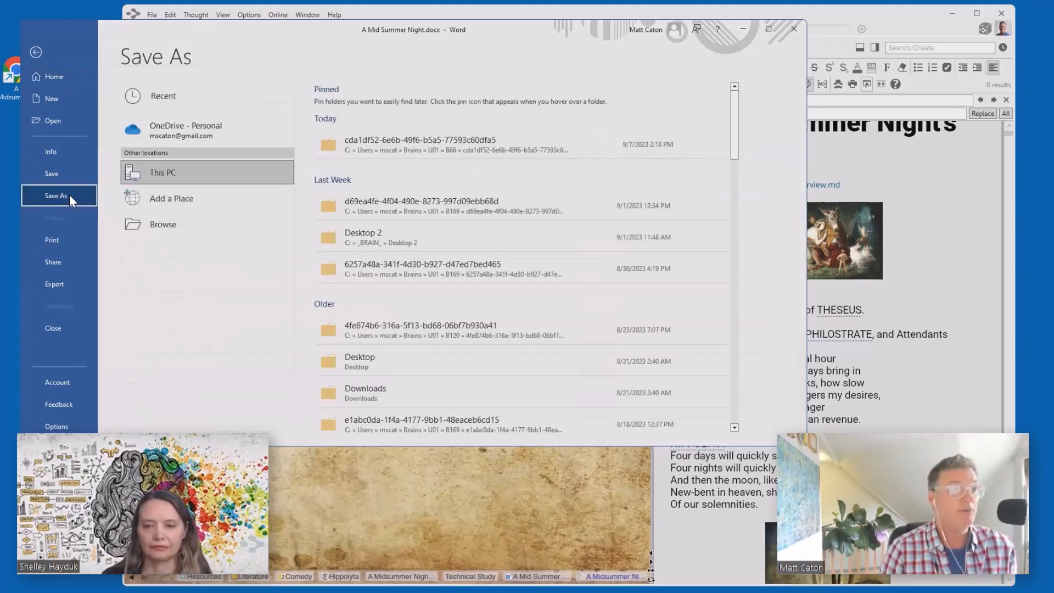
{"action": "left_click", "coordinate": [437, 132]}
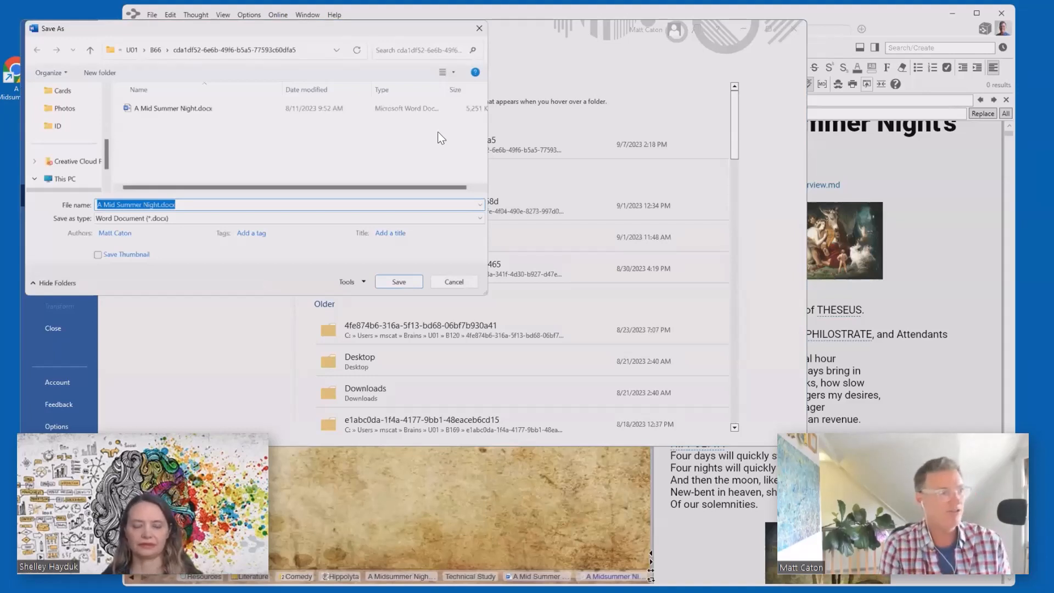
{"action": "left_click", "coordinate": [159, 204]}
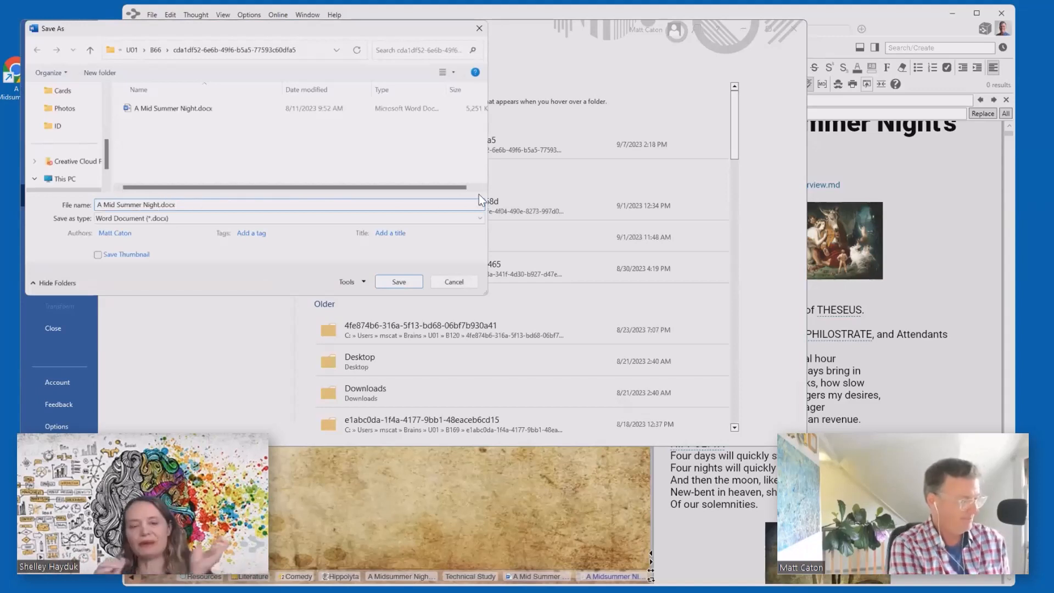
{"action": "type", "text": "version 2"}
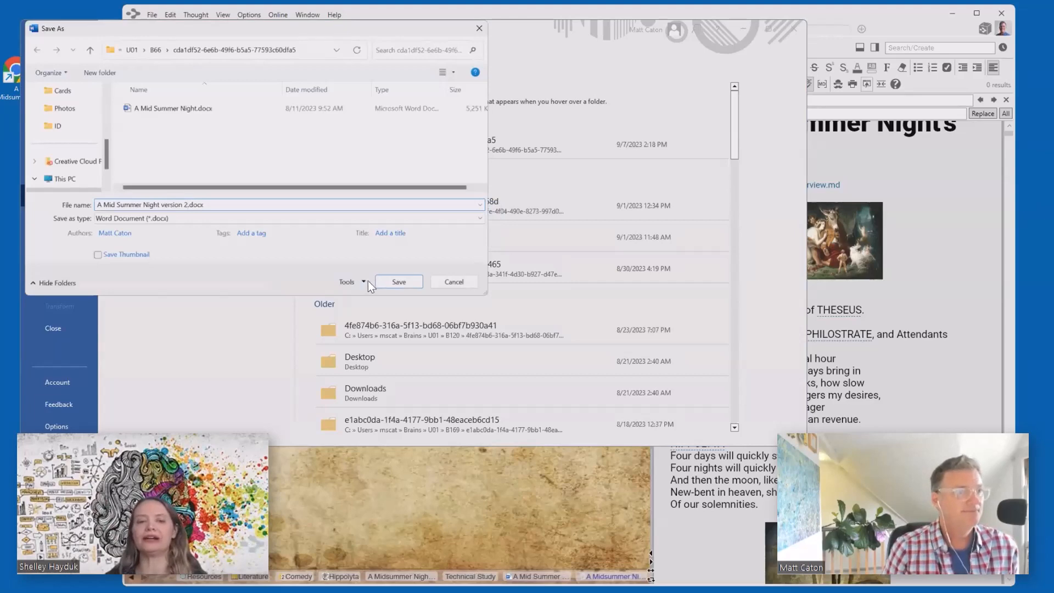
{"action": "left_click", "coordinate": [394, 278]}
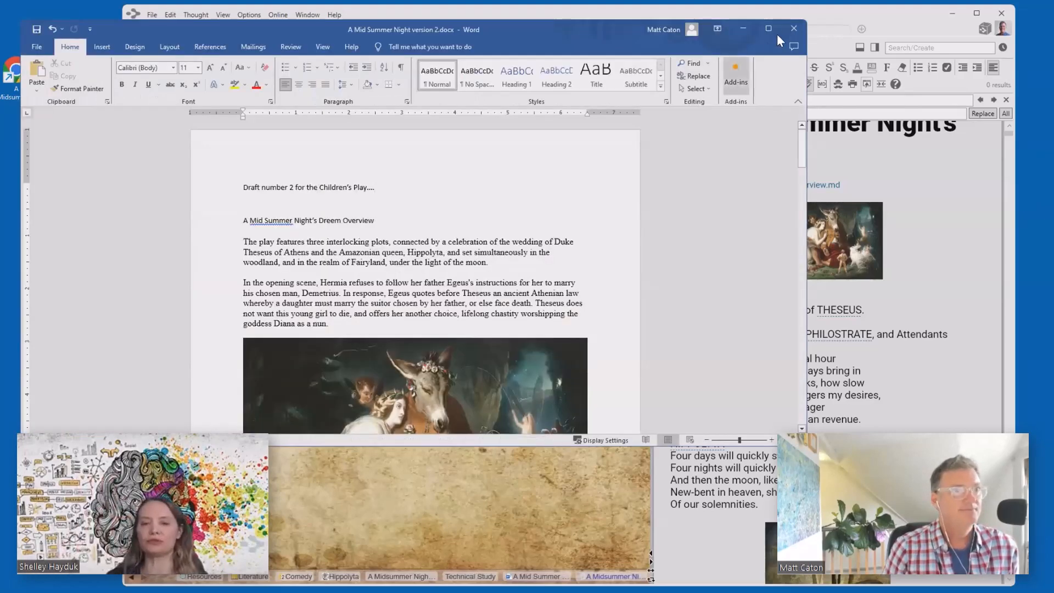
- Close Word and add the note 'Version 2 is my Children's Play version' to A Mid Summer Night
{"action": "left_click", "coordinate": [793, 22]}
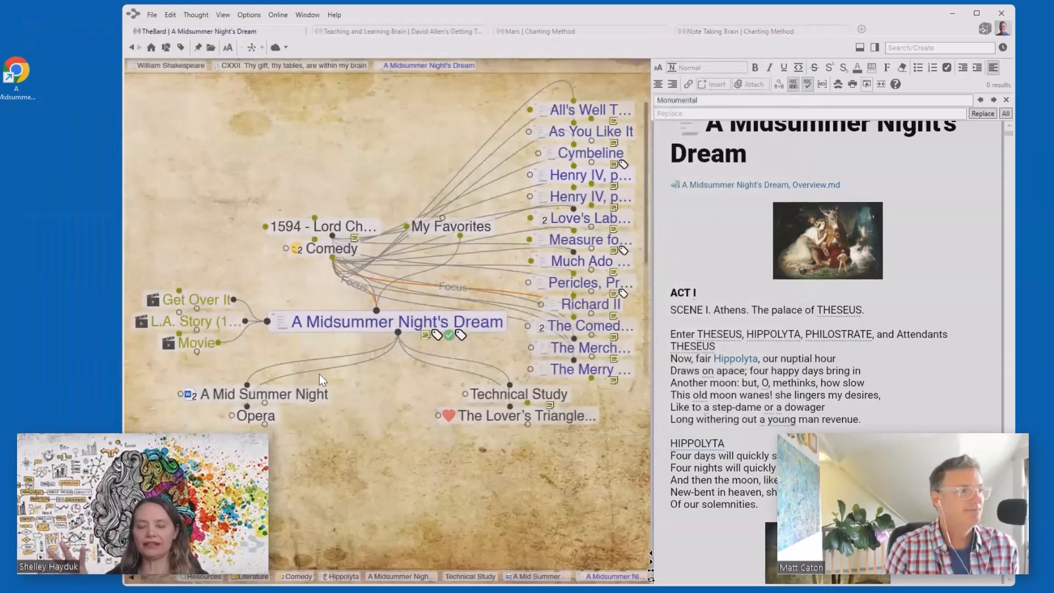
{"action": "left_click", "coordinate": [307, 391]}
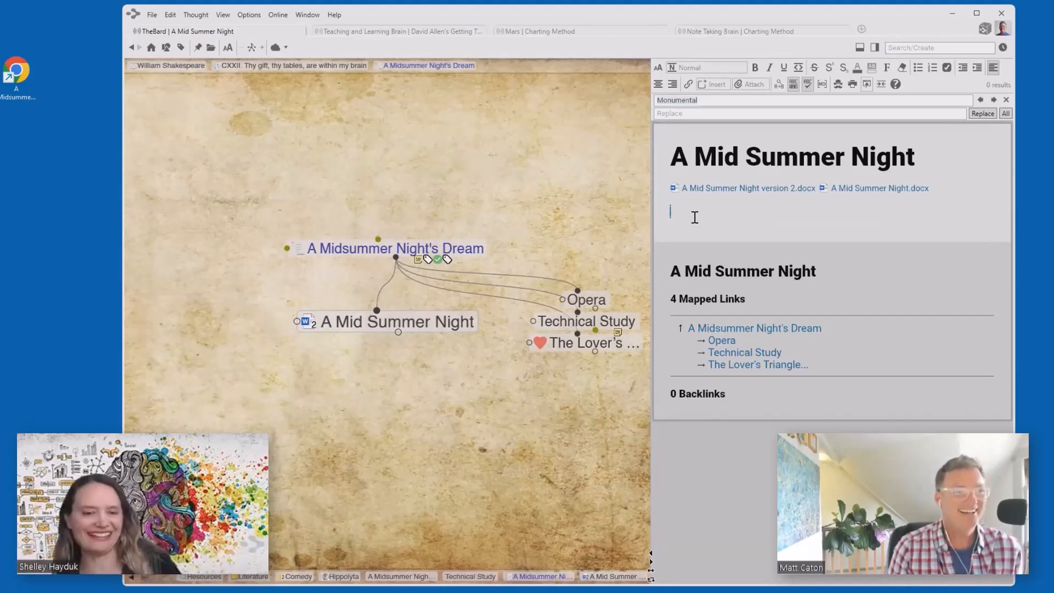
{"action": "type", "text": "Version "}
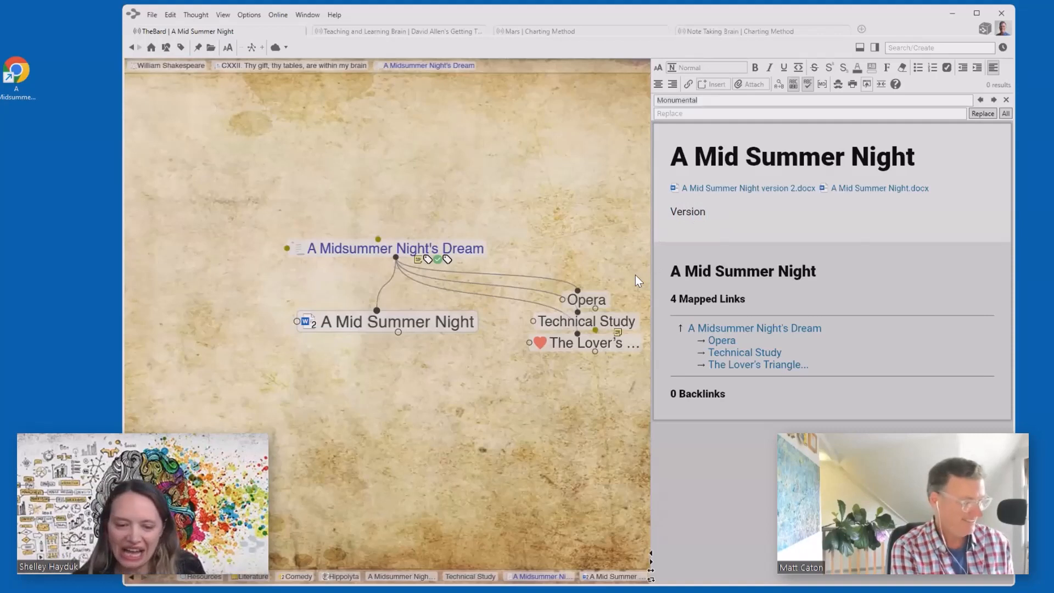
{"action": "type", "text": "2 is my Child"}
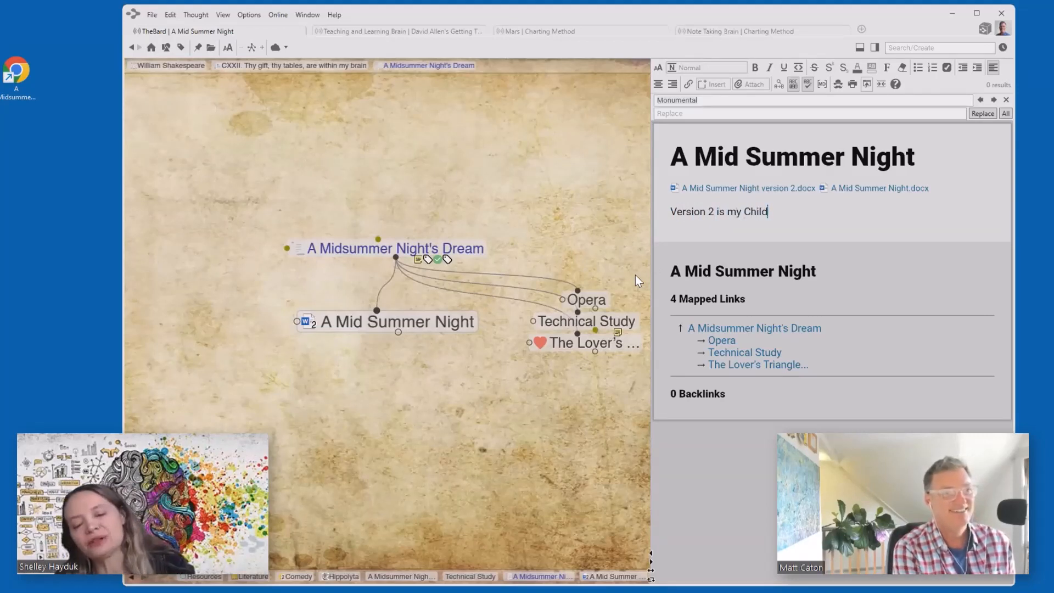
{"action": "type", "text": "ren's Play "}
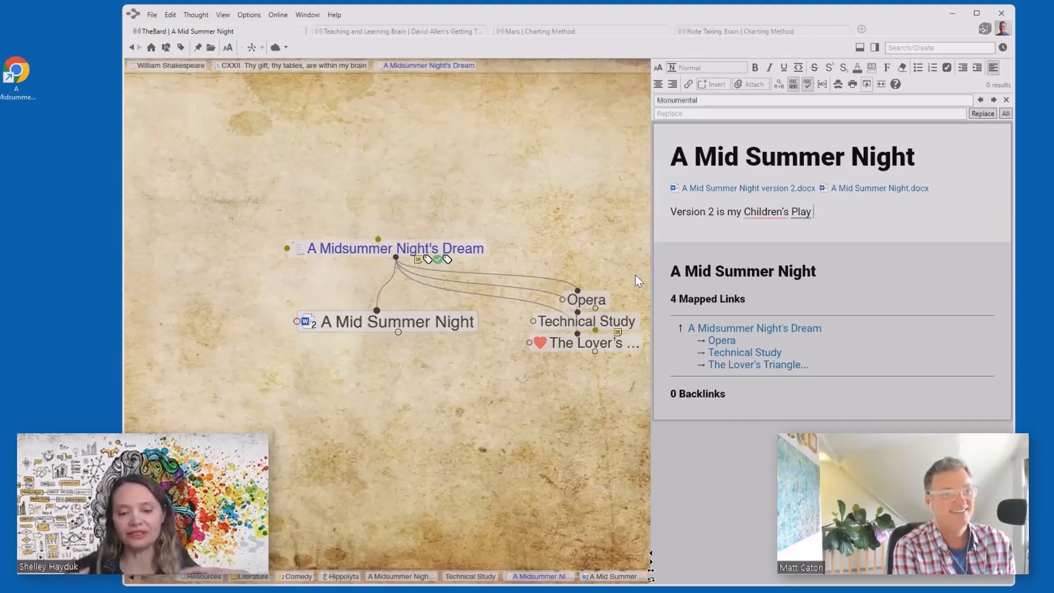
{"action": "type", "text": "version"}
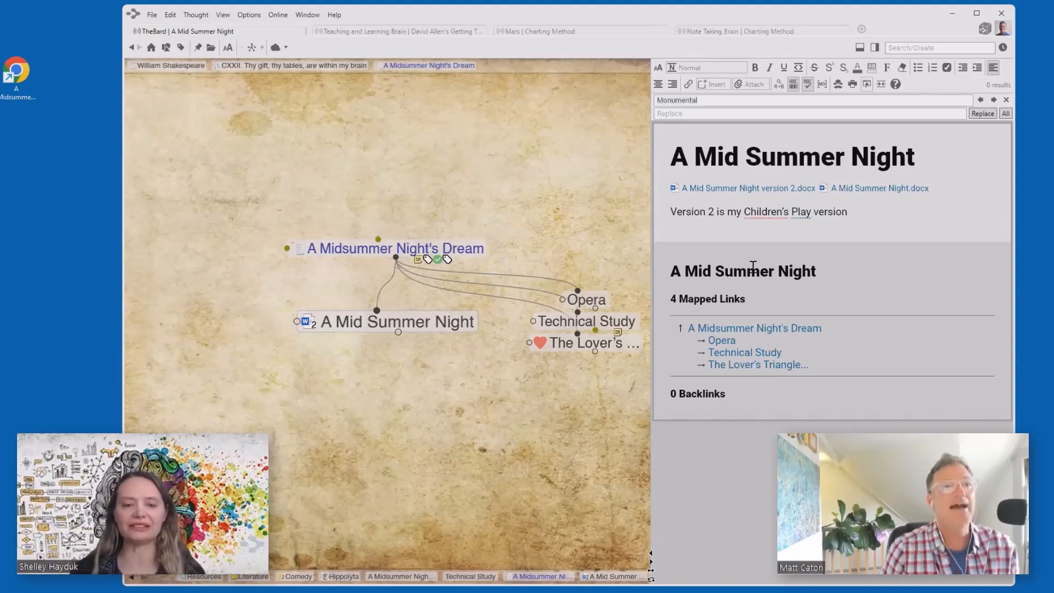
- Correct 'Children's' to 'Children' in the note, then select the whole note line
{"action": "right_click", "coordinate": [763, 213]}
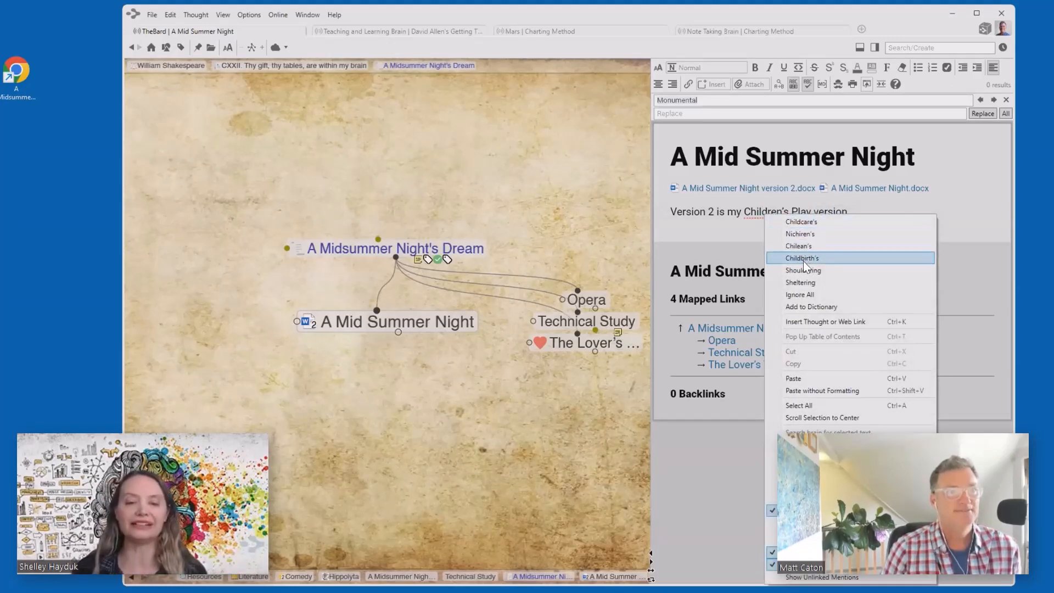
{"action": "left_click", "coordinate": [753, 215]}
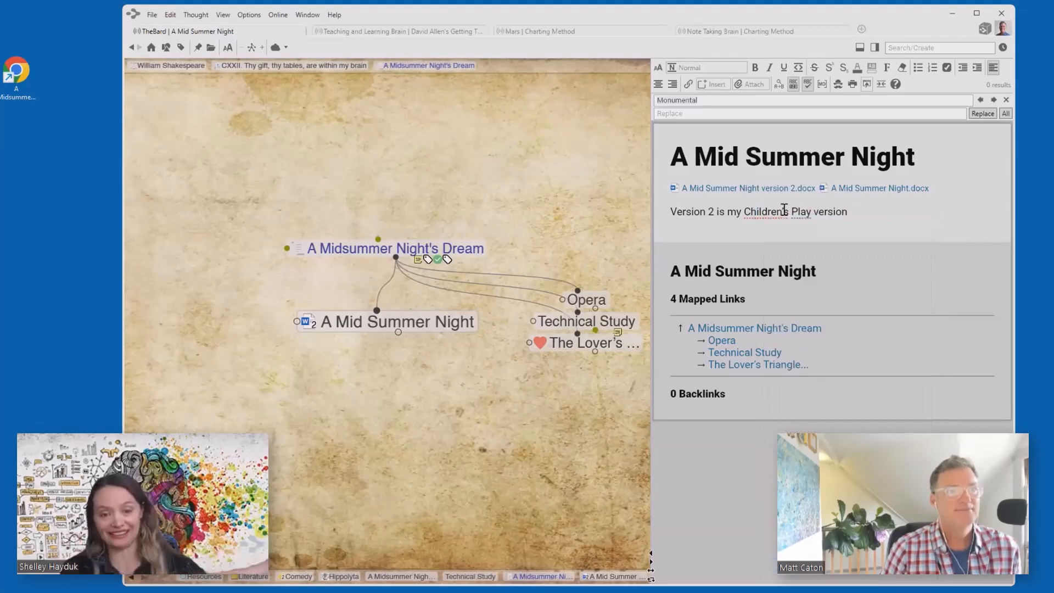
{"action": "left_click", "coordinate": [784, 211]}
{"action": "key", "text": "BackSpace"}
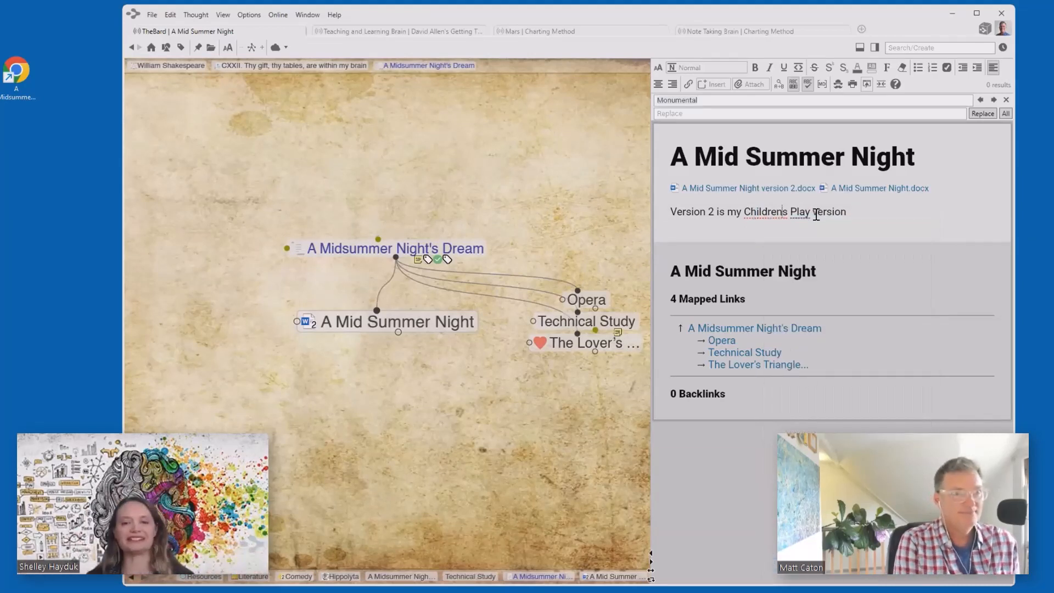
{"action": "key", "text": "Delete"}
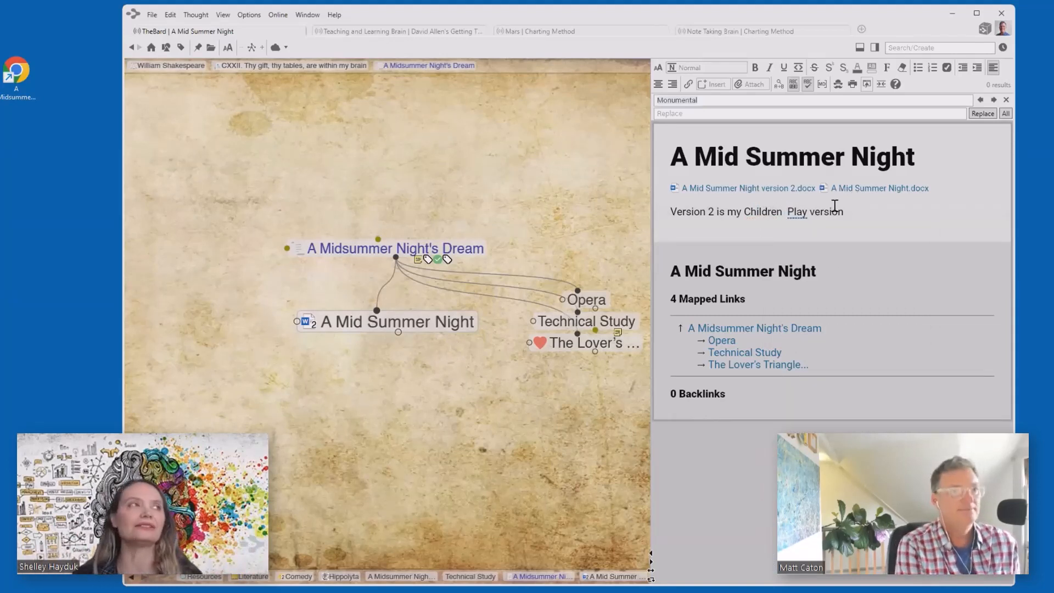
{"action": "key", "text": "BackSpace"}
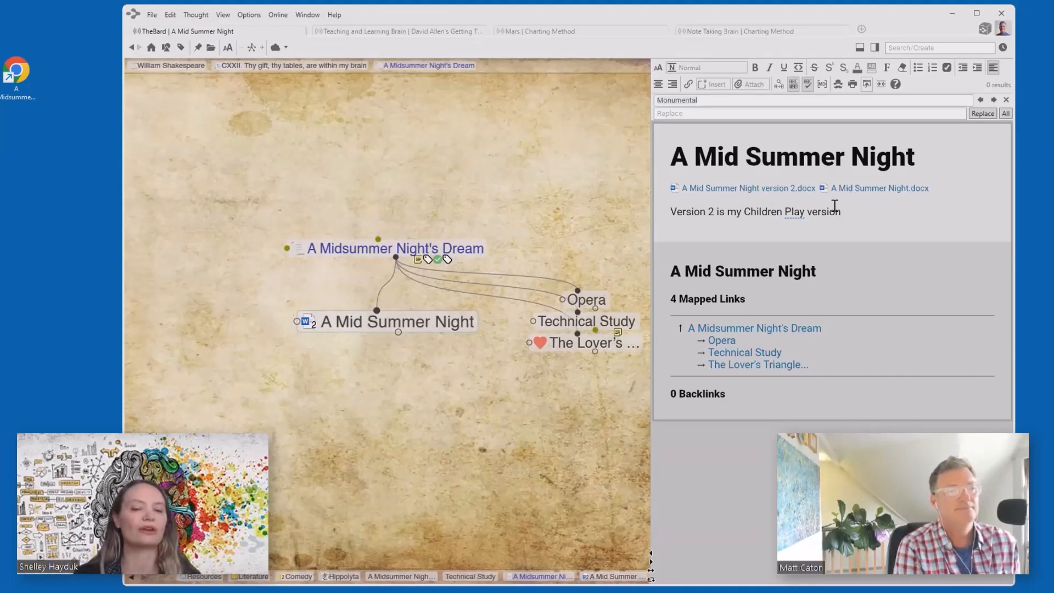
{"action": "left_click_drag", "start_coordinate": [859, 212], "coordinate": [598, 213]}
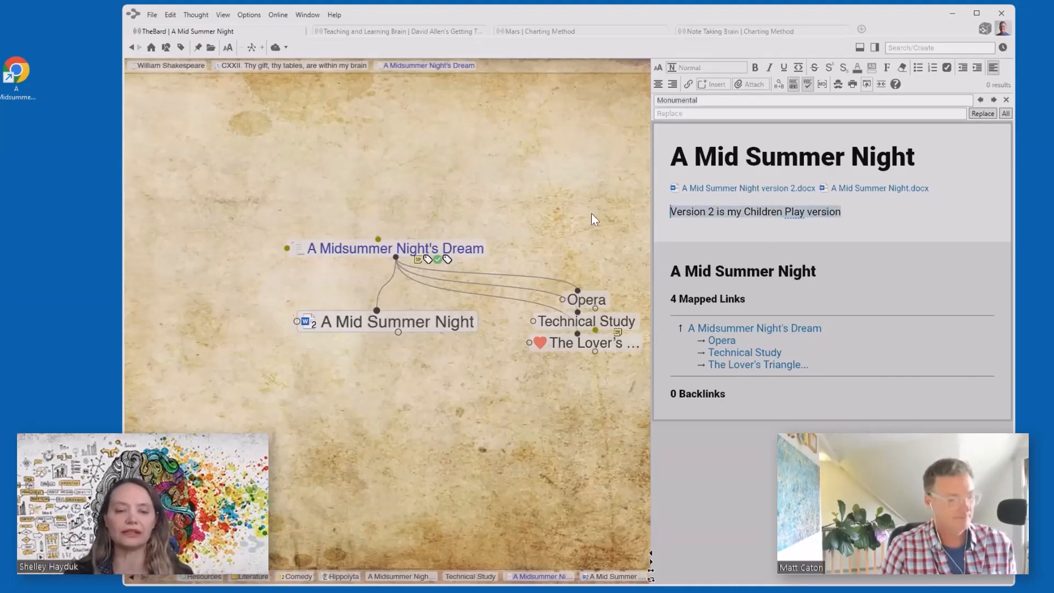
- Delete the 'Version 2 is my Children Play version' line from A Mid Summer Night's note
{"action": "key", "text": "BackSpace"}
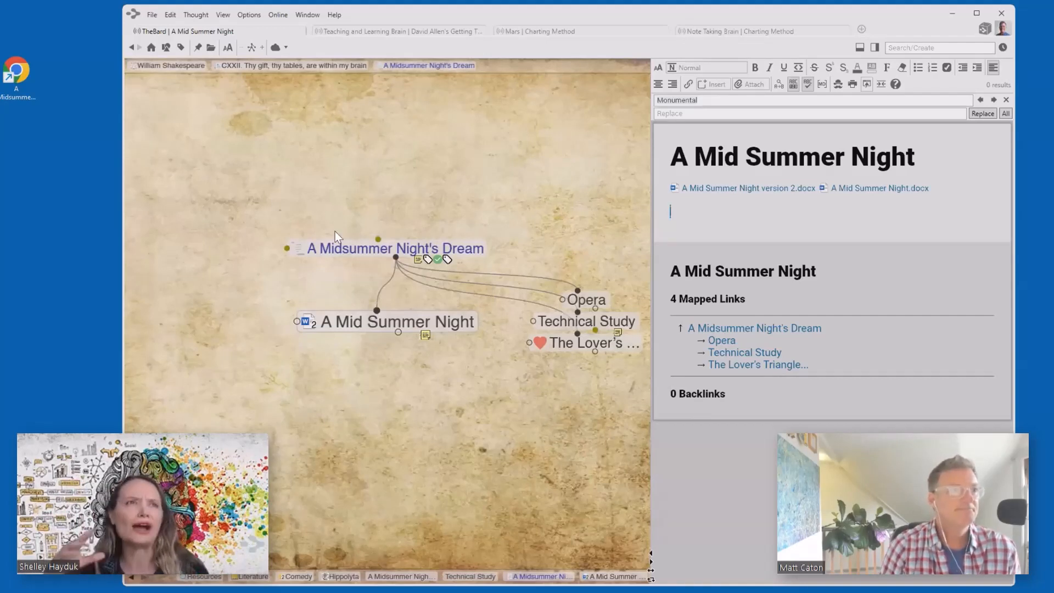
- Make A Midsummer Night's Dream the central thought, then move TheBrain's window left and widen it
{"action": "left_click", "coordinate": [364, 246]}
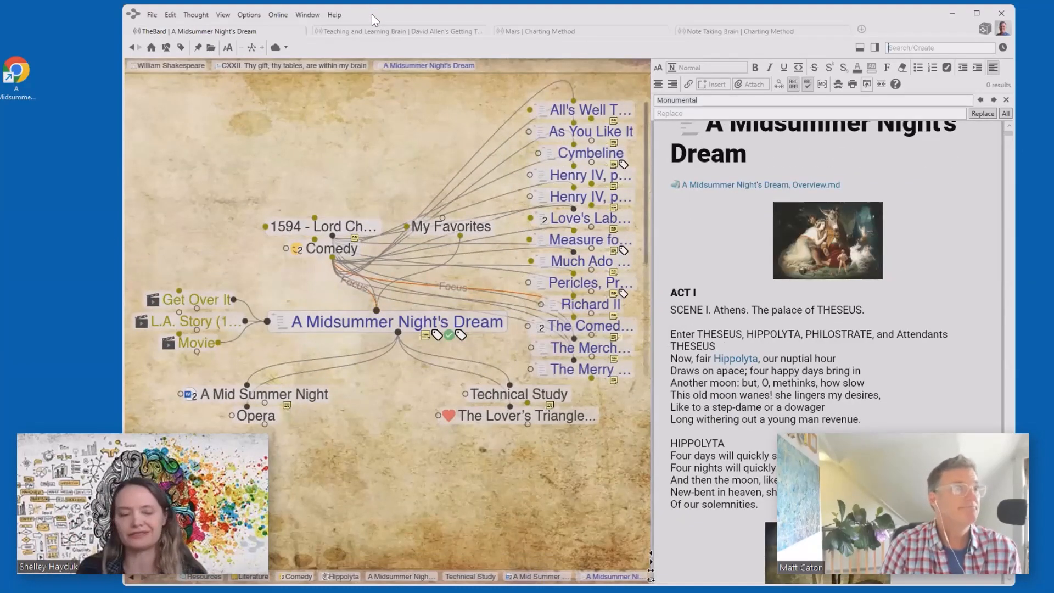
{"action": "left_click_drag", "start_coordinate": [372, 15], "coordinate": [268, 16]}
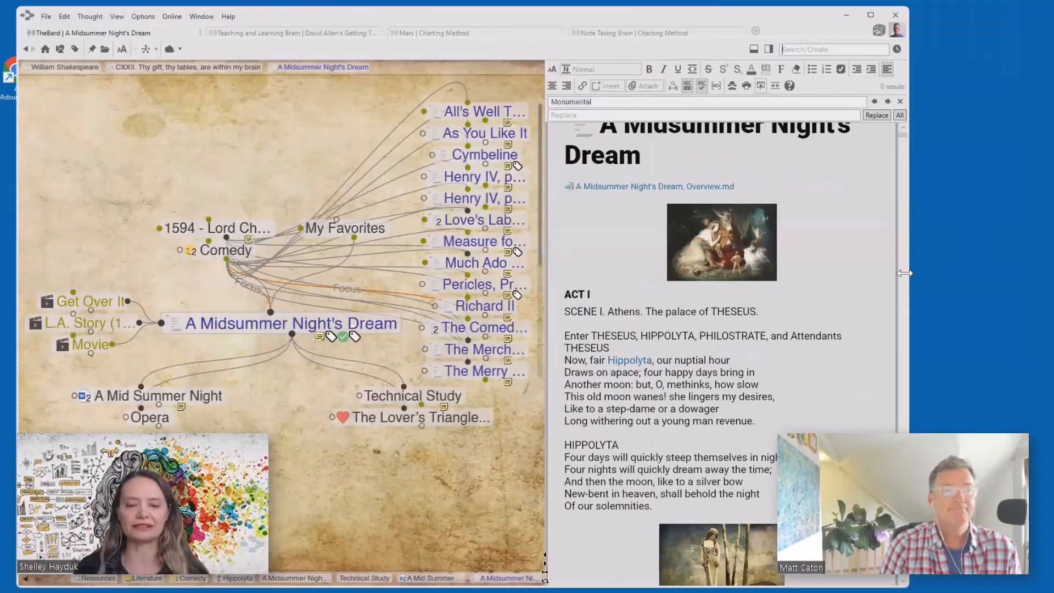
{"action": "left_click_drag", "start_coordinate": [904, 273], "coordinate": [1031, 278]}
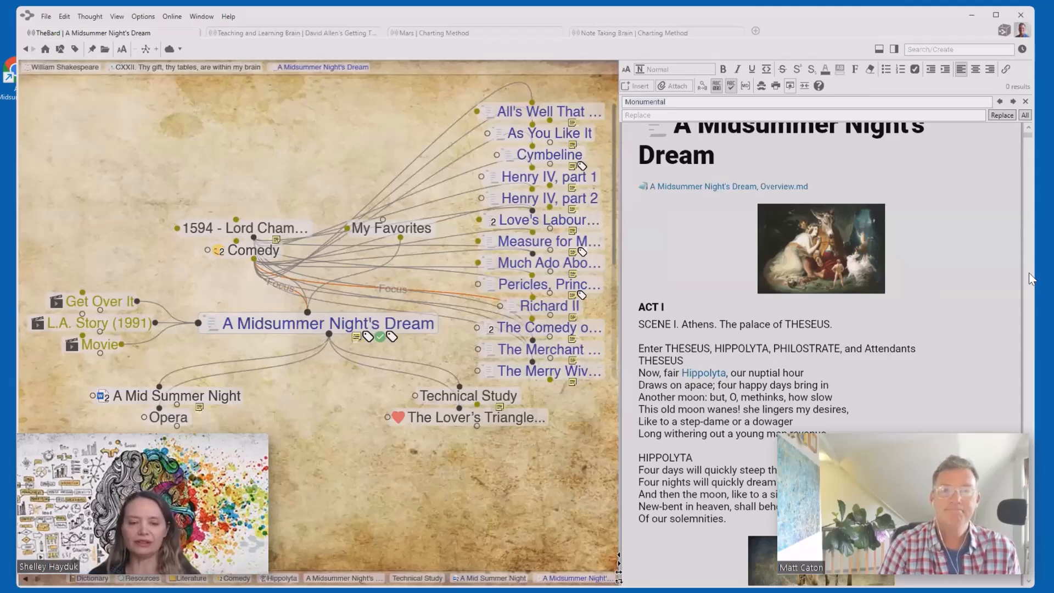